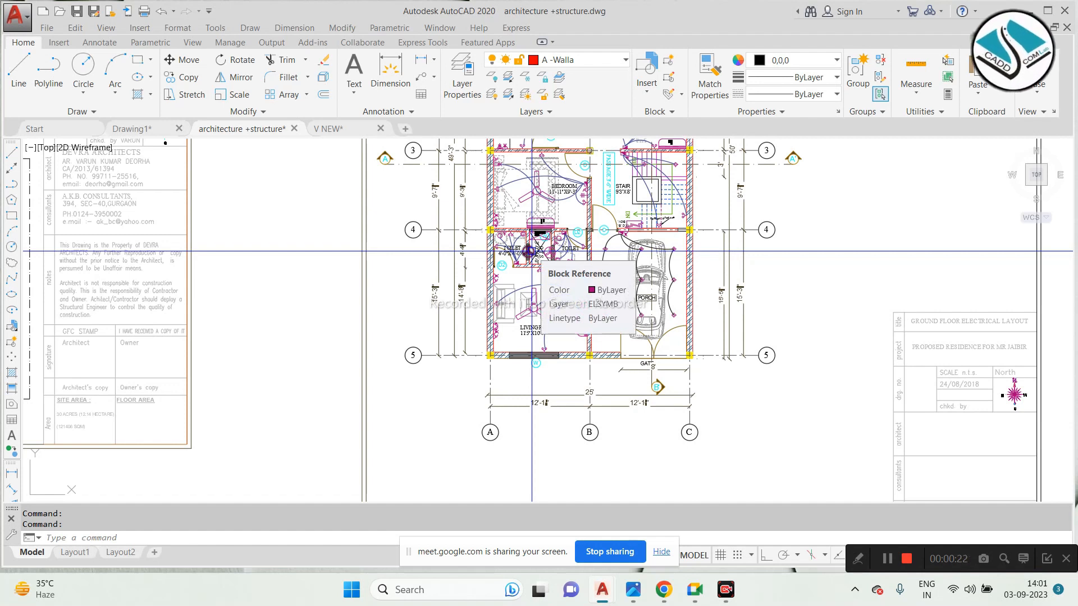
pyautogui.press('F1')
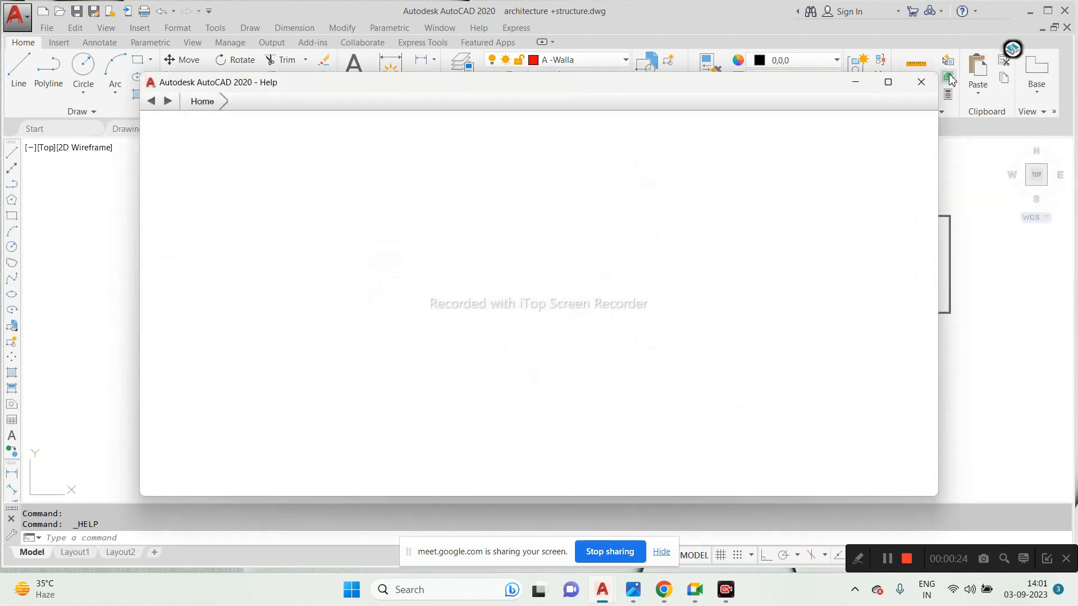
pyautogui.click(921, 82)
pyautogui.press('Escape')
pyautogui.press('Escape')
# Step: Examine the ground floor electrical layout plan and how its sheet sits among the other drawing sheets
pyautogui.scroll(4, 496, 263)
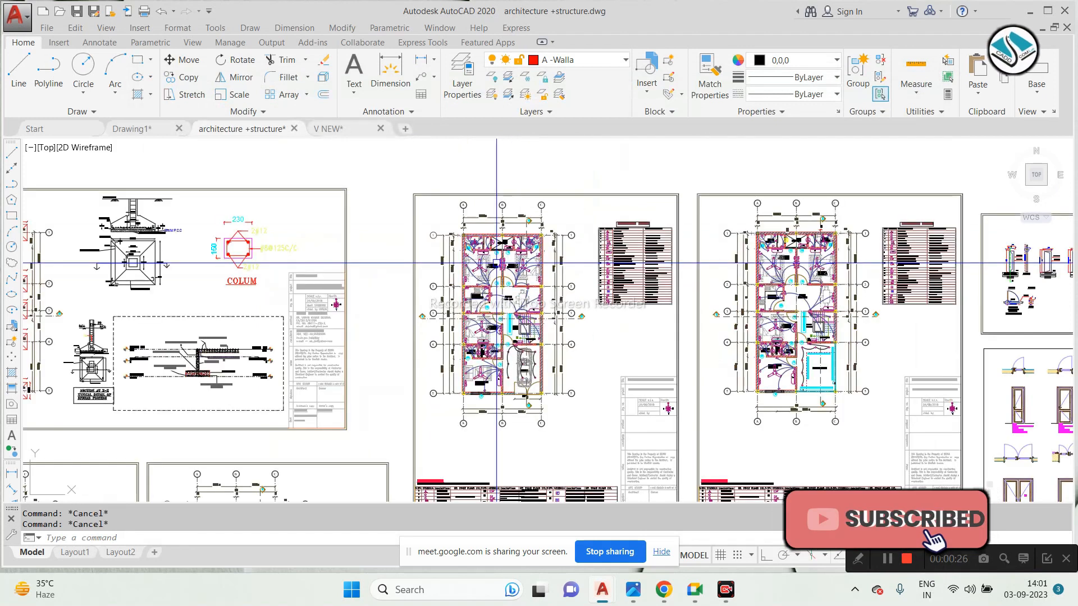
pyautogui.scroll(2, 560, 246)
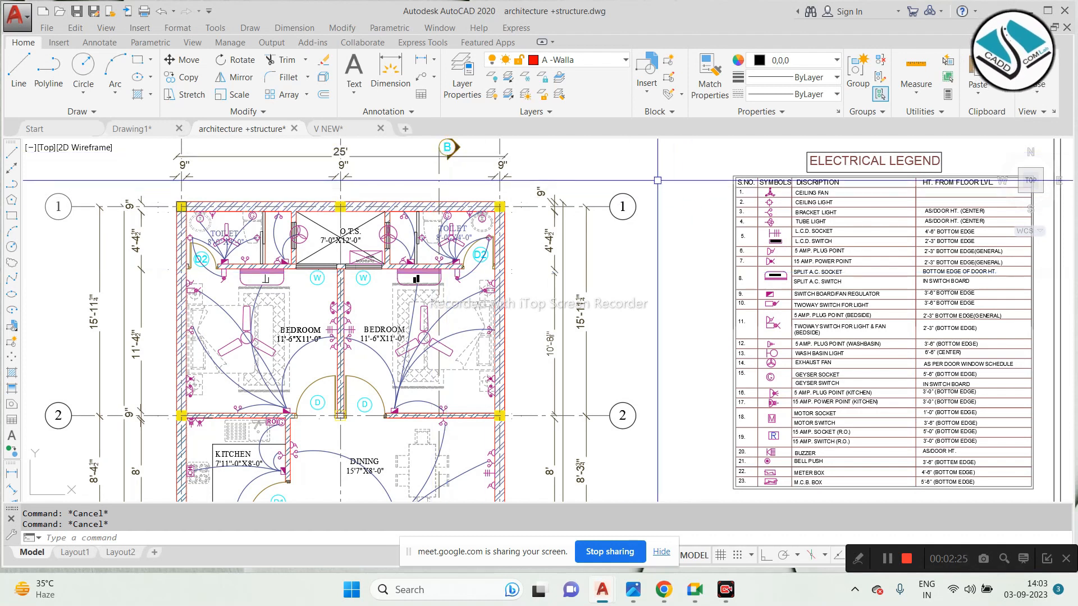
pyautogui.scroll(-4, 557, 214)
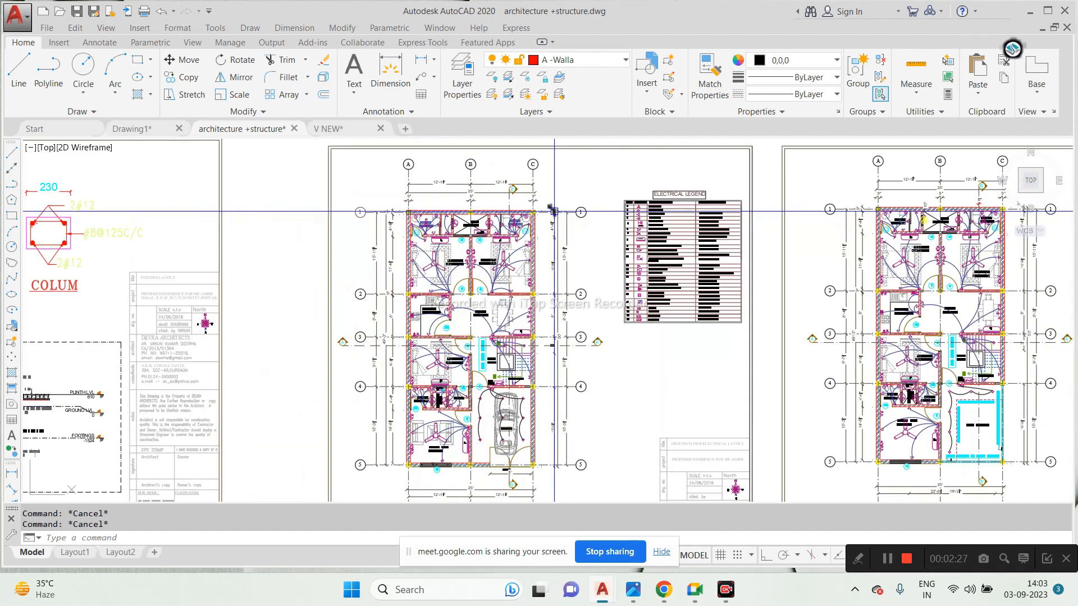
pyautogui.scroll(-3, 530, 213)
pyautogui.scroll(-3, 519, 212)
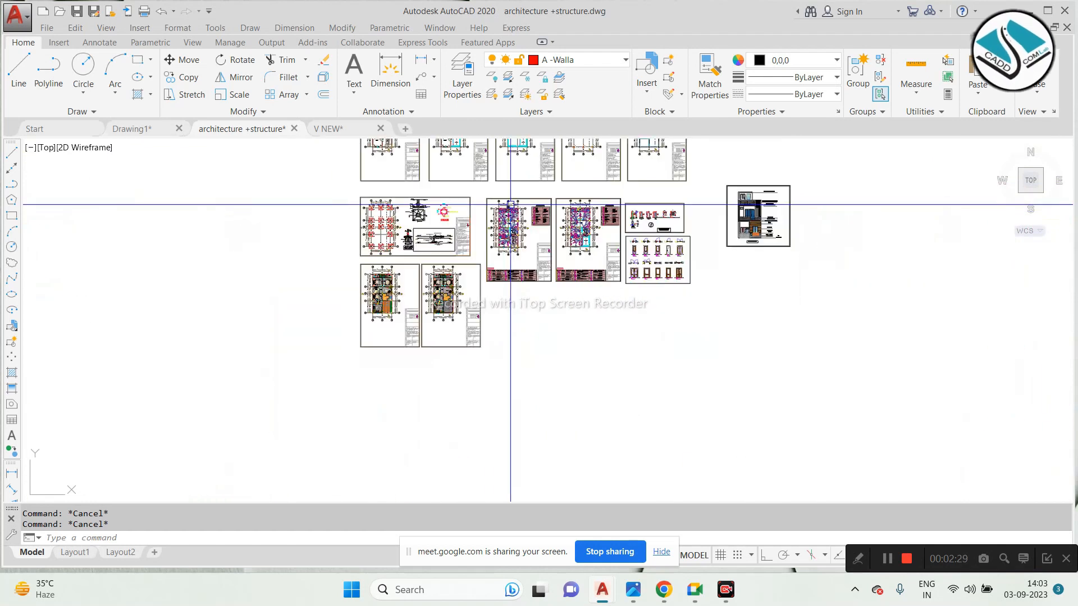
pyautogui.scroll(5, 508, 211)
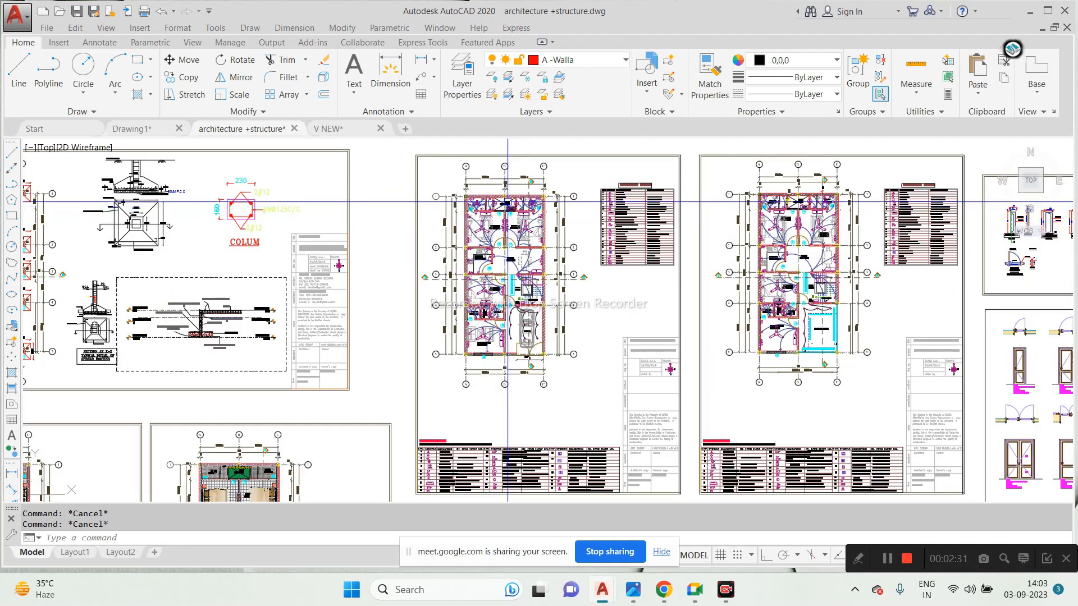
# Step: Examine the Electrical Legend beside the ground floor layout, starting with the ceiling fan, ceiling light, bracket light and tube light symbols
pyautogui.scroll(4, 507, 208)
pyautogui.scroll(6, 810, 170)
pyautogui.moveTo(811, 173); pyautogui.dragTo(397, 231, button='middle')
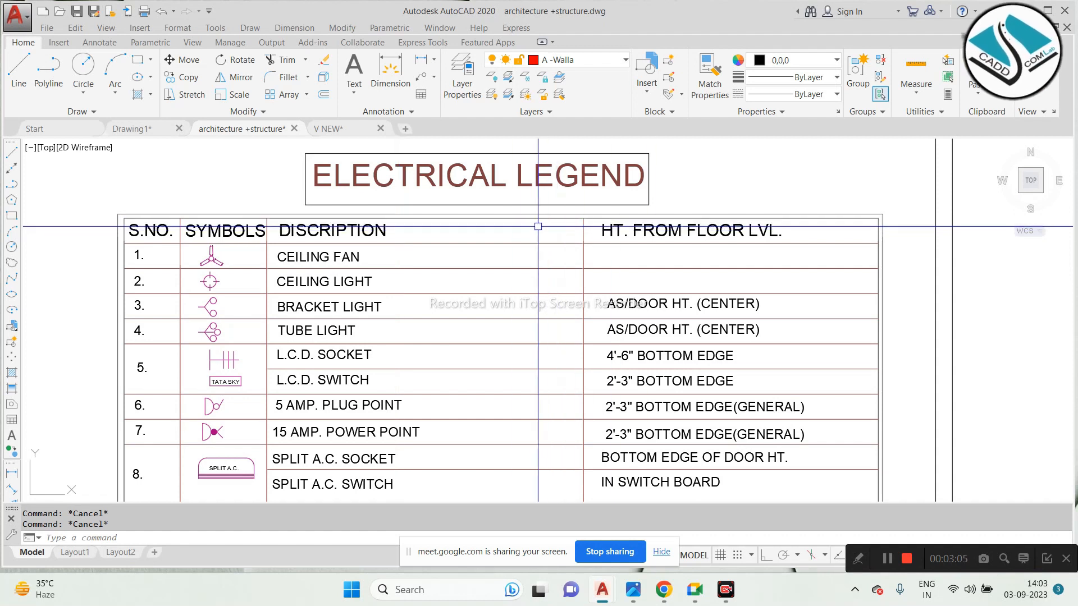
pyautogui.scroll(-2, 510, 239)
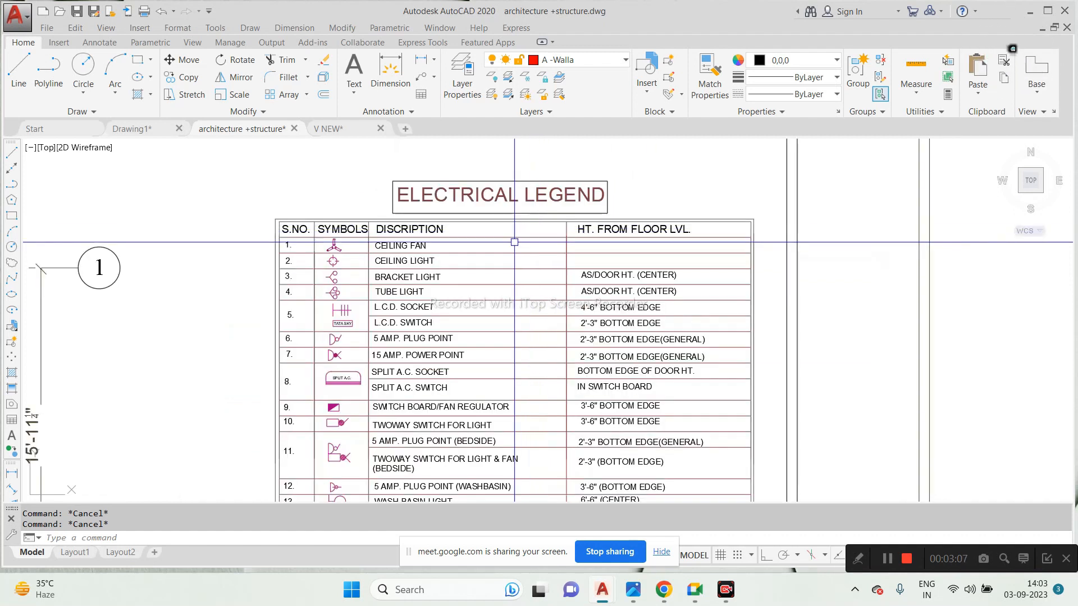
pyautogui.scroll(2, 510, 238)
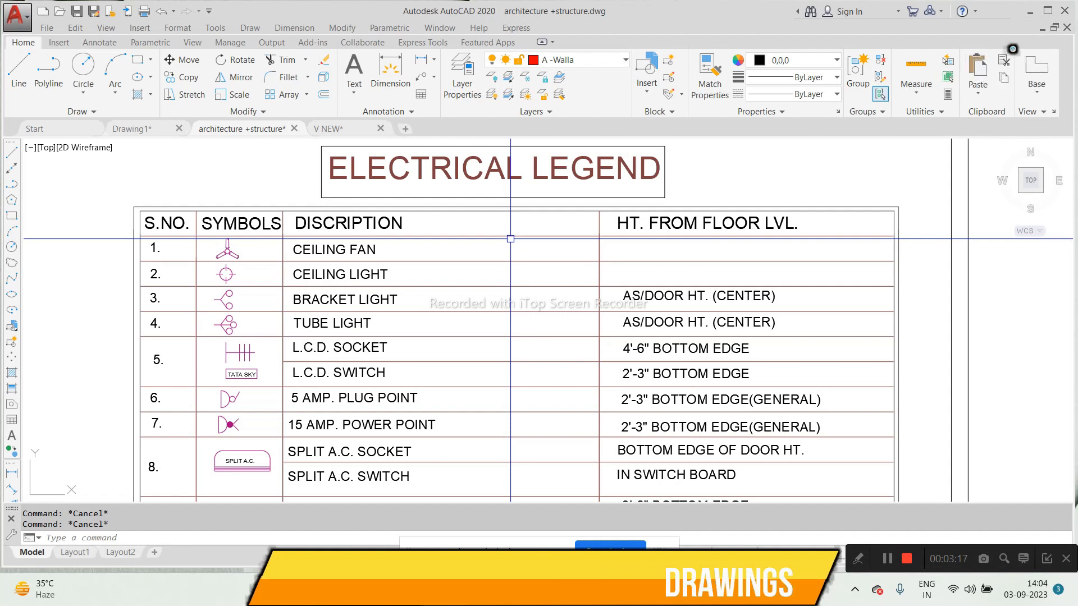
pyautogui.scroll(-5, 510, 238)
pyautogui.scroll(6, 451, 212)
pyautogui.moveTo(453, 190); pyautogui.dragTo(457, 244, button='middle')
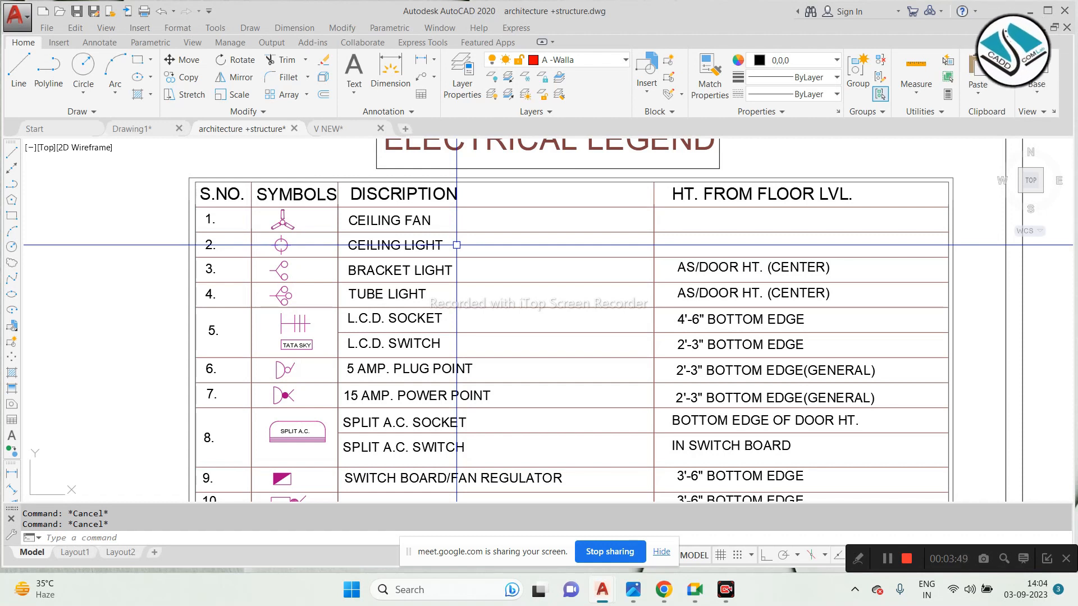
pyautogui.scroll(5, 456, 244)
pyautogui.scroll(-3, 342, 213)
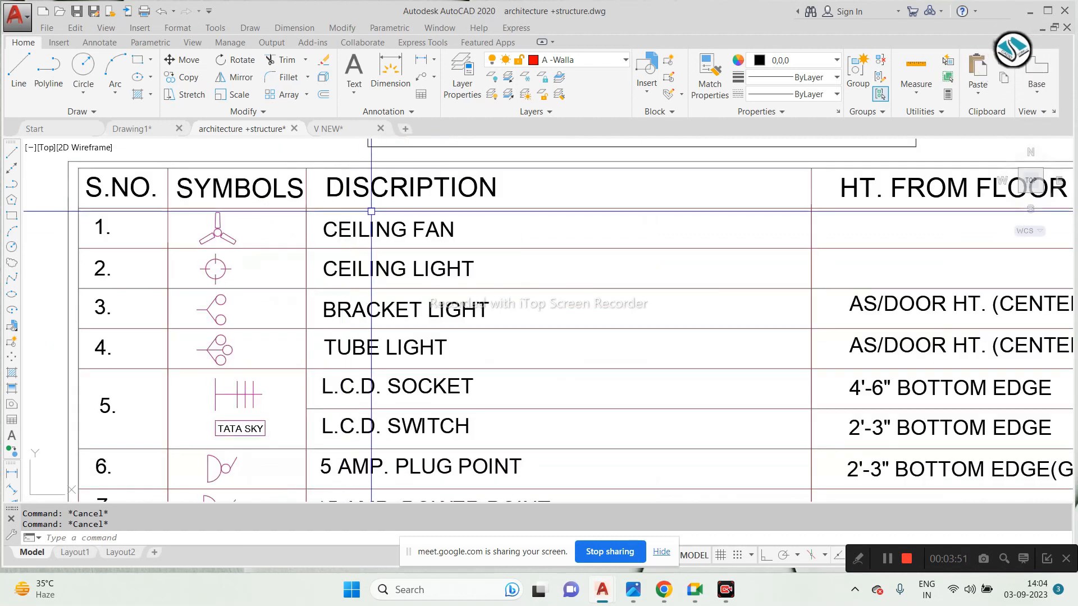
# Step: Review the legend's column headings for serial number, symbols, description and height from floor level
pyautogui.scroll(-2, 371, 212)
pyautogui.scroll(2, 427, 293)
pyautogui.scroll(-1, 370, 218)
pyautogui.scroll(-1, 370, 219)
pyautogui.scroll(2, 366, 217)
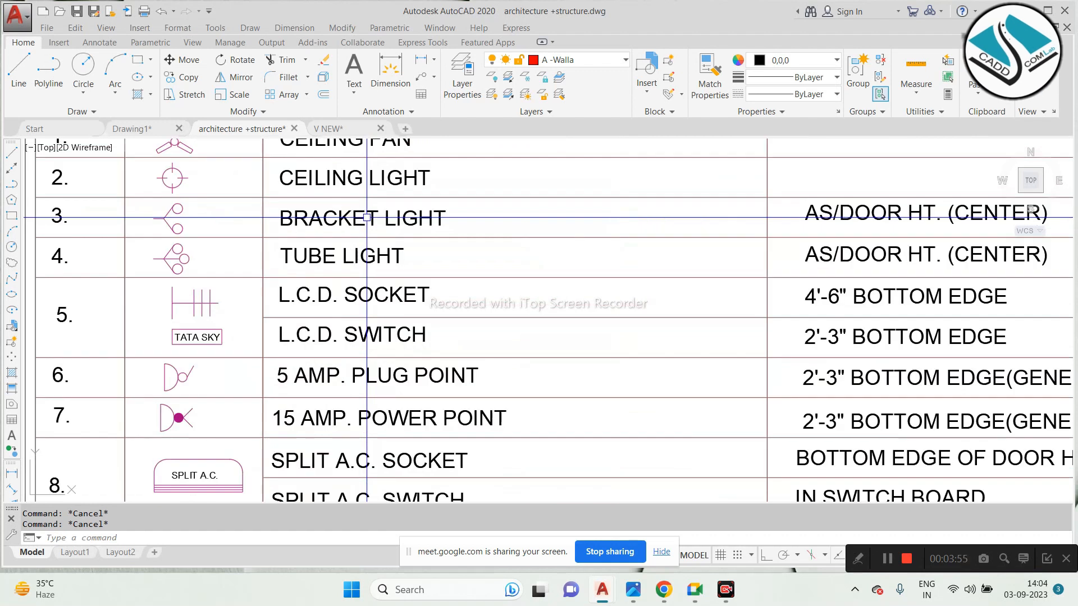
pyautogui.scroll(-2, 366, 217)
pyautogui.scroll(2, 414, 268)
pyautogui.moveTo(412, 271)
pyautogui.mouseDown(button='middle')
pyautogui.moveTo(378, 224)
pyautogui.moveTo(357, 276)
pyautogui.mouseUp(button='middle')
pyautogui.scroll(-2, 370, 277)
pyautogui.scroll(2, 259, 188)
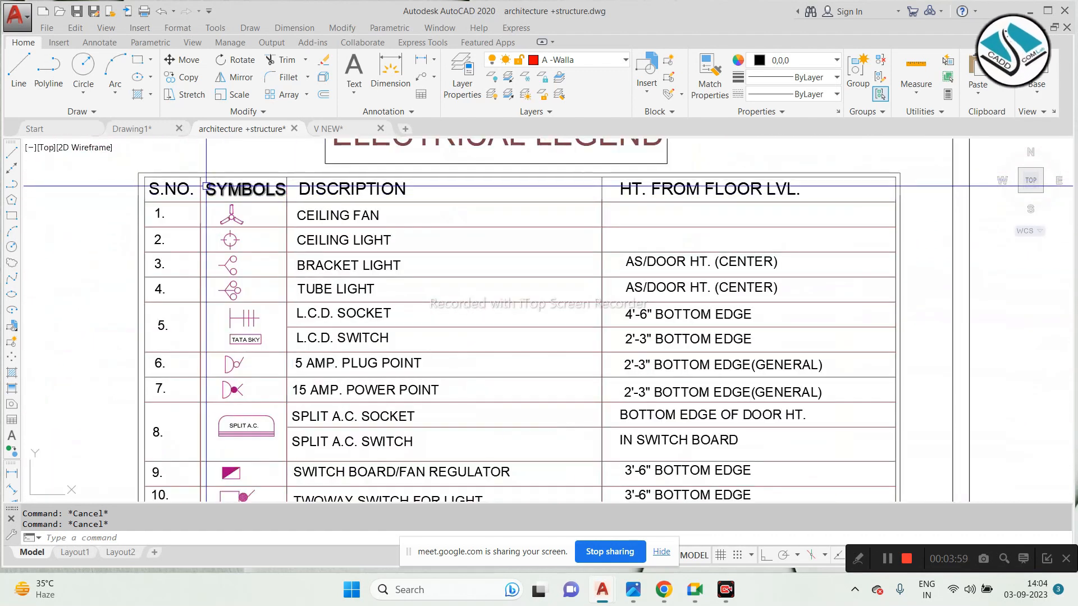
pyautogui.scroll(1, 172, 190)
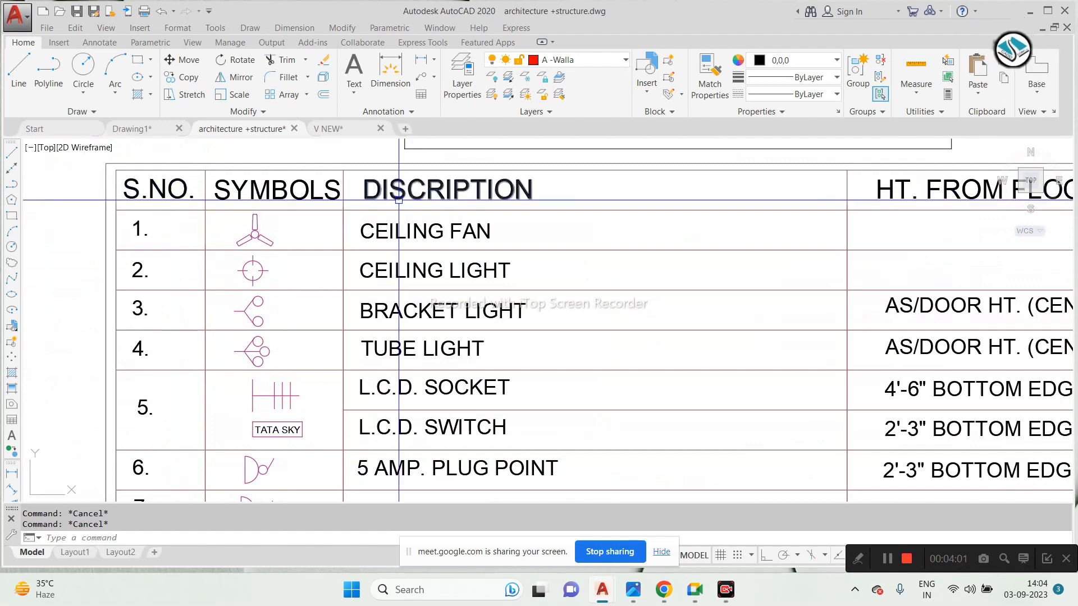
pyautogui.scroll(-1, 390, 201)
pyautogui.scroll(2, 774, 196)
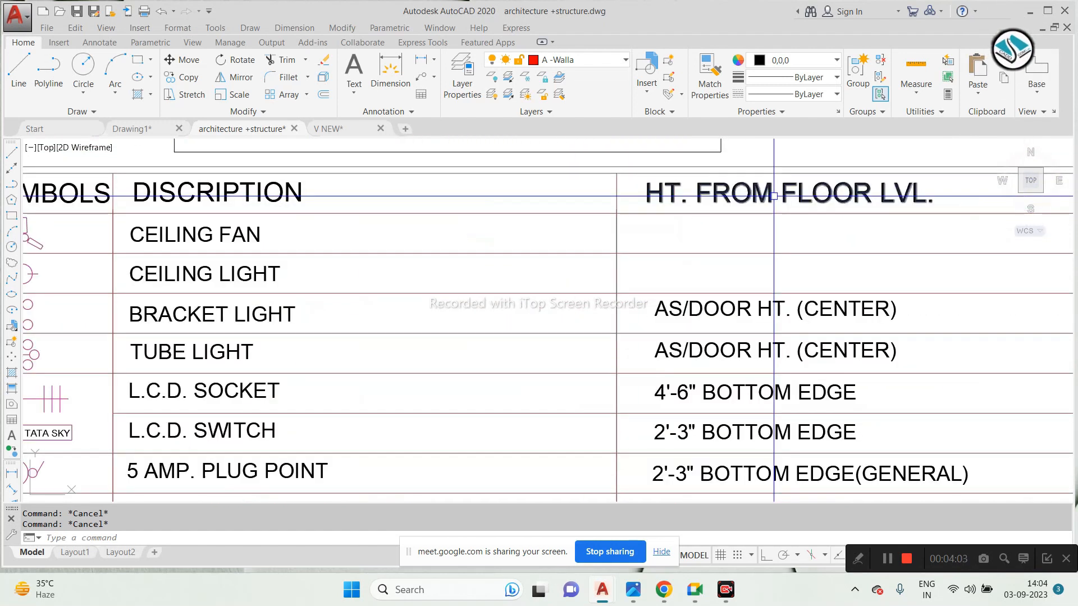
pyautogui.scroll(-2, 744, 186)
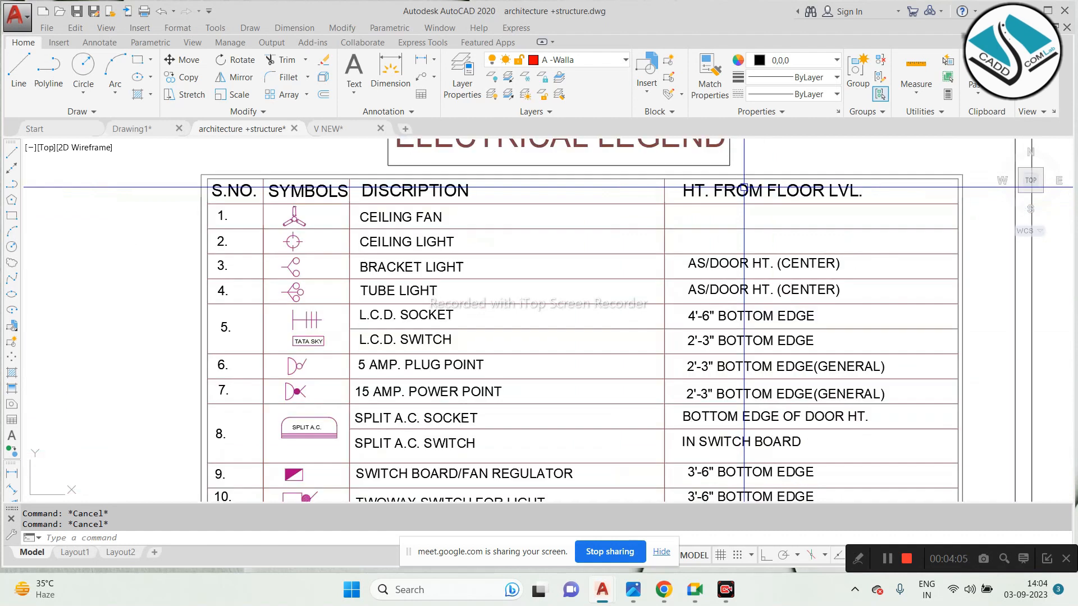
pyautogui.scroll(2, 744, 187)
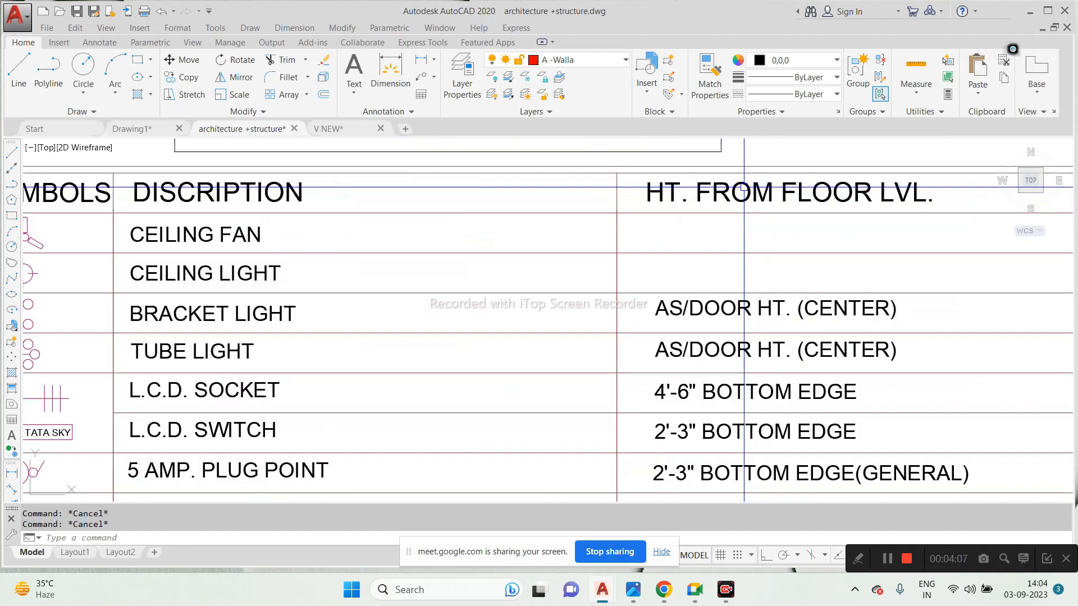
pyautogui.scroll(-2, 745, 189)
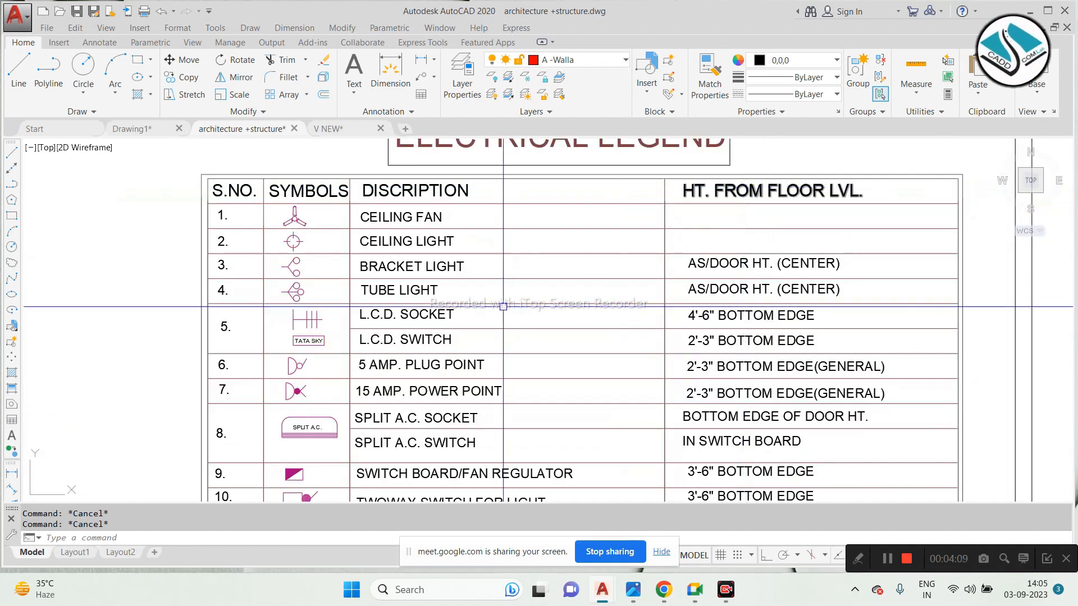
# Step: Read the legend's mounting heights for the L.C.D., plug point, power point, split A.C., switch board and two-way light switch entries
pyautogui.scroll(2, 506, 305)
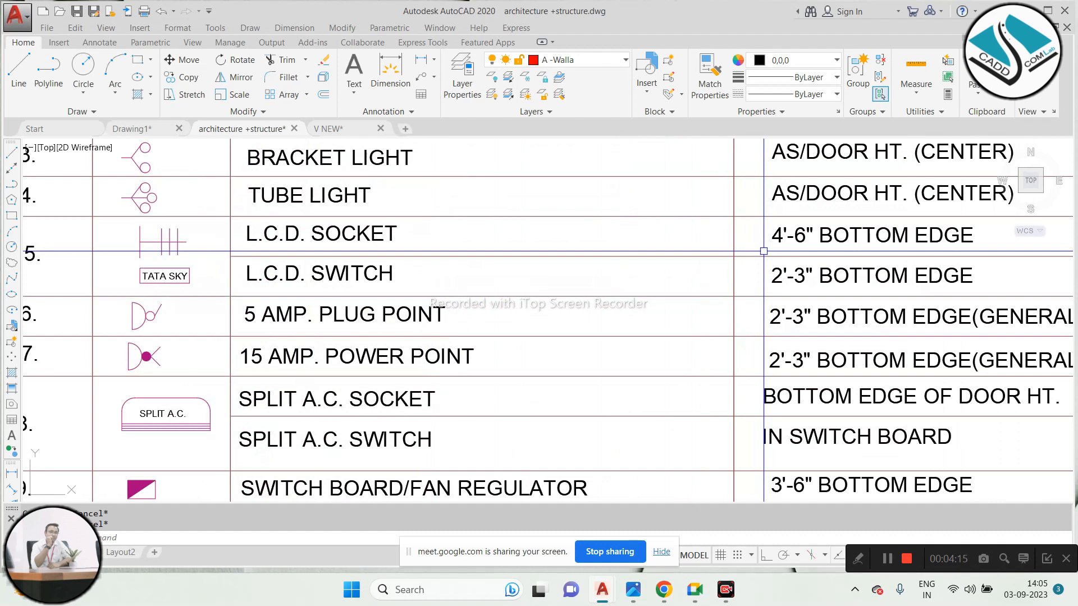
pyautogui.scroll(-2, 762, 253)
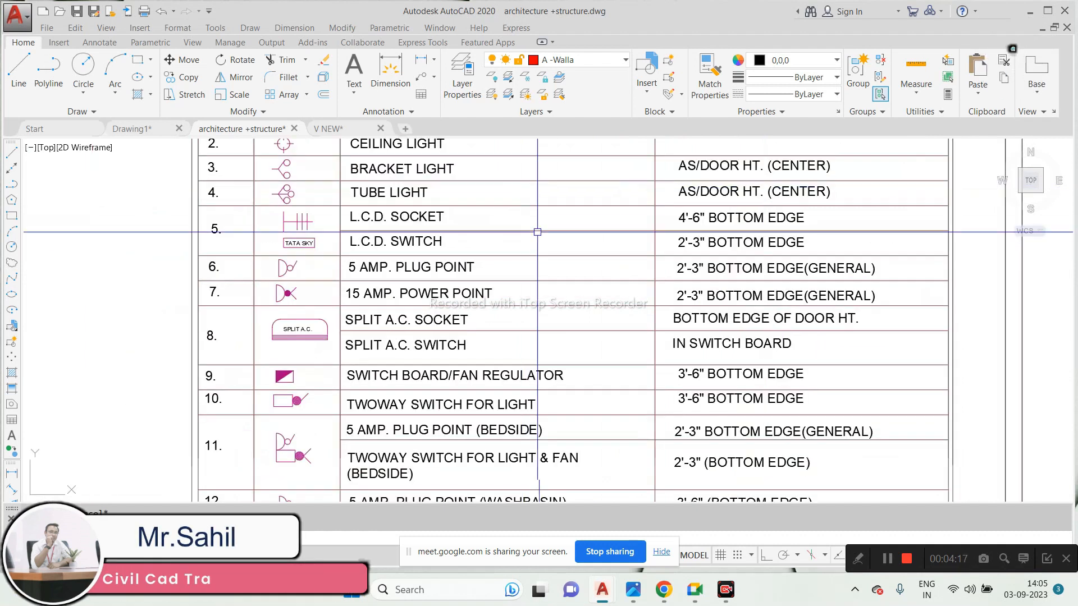
pyautogui.scroll(2, 559, 303)
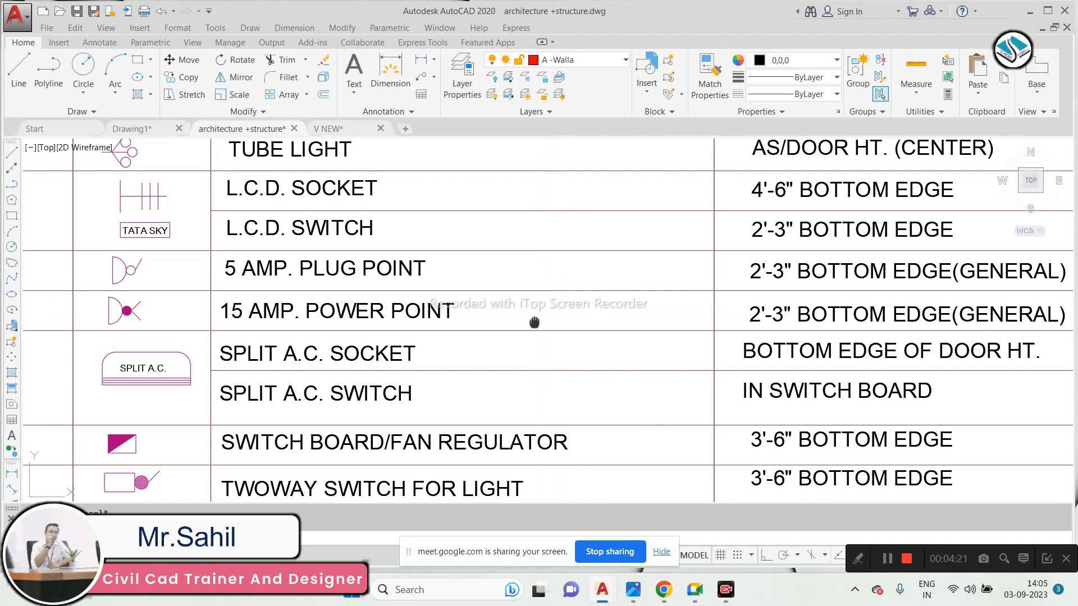
pyautogui.moveTo(535, 317); pyautogui.dragTo(522, 339, button='middle')
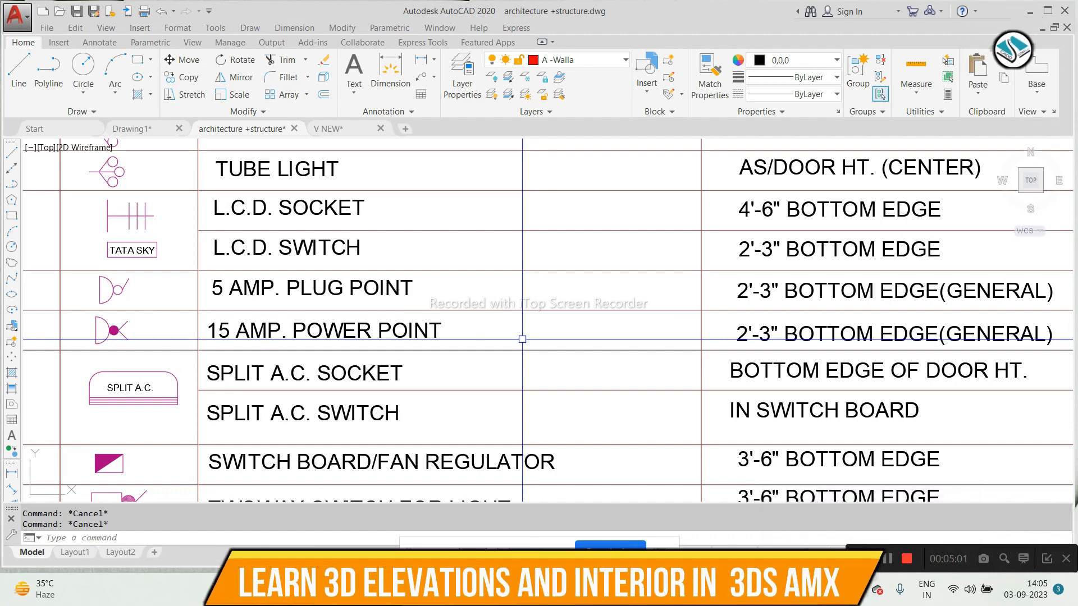
pyautogui.scroll(-5, 522, 339)
pyautogui.scroll(5, 528, 379)
pyautogui.scroll(1, 400, 357)
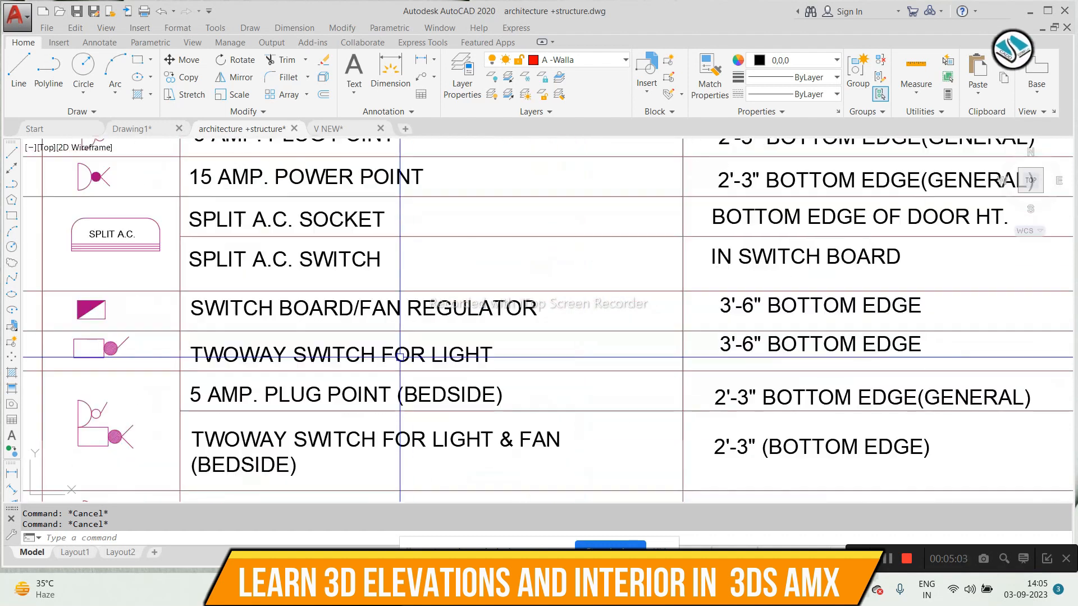
pyautogui.scroll(2, 204, 353)
pyautogui.scroll(-2, 156, 331)
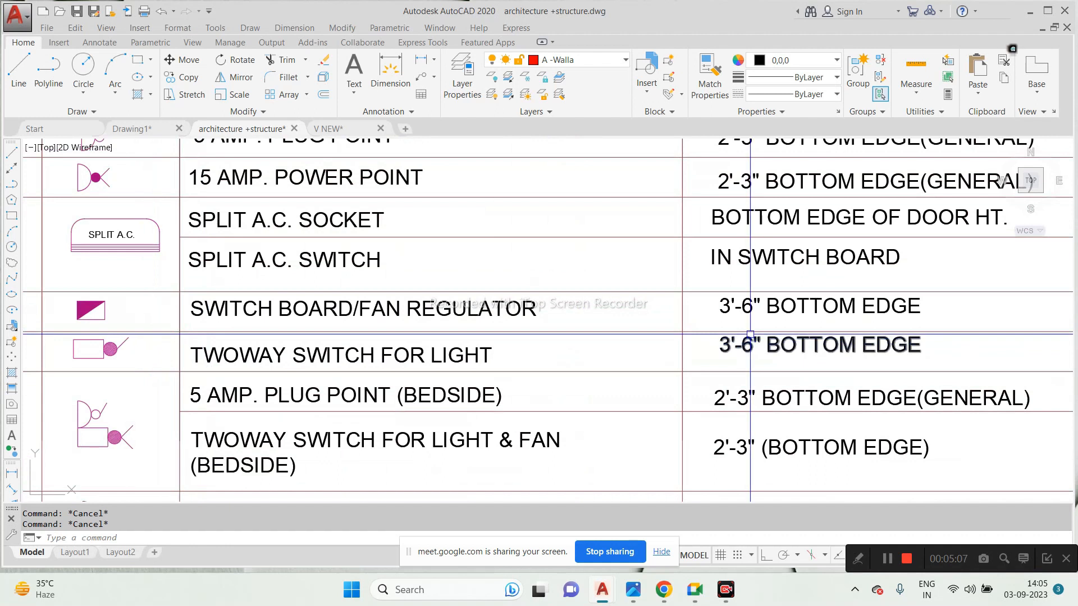
pyautogui.moveTo(203, 362); pyautogui.dragTo(215, 305, button='middle')
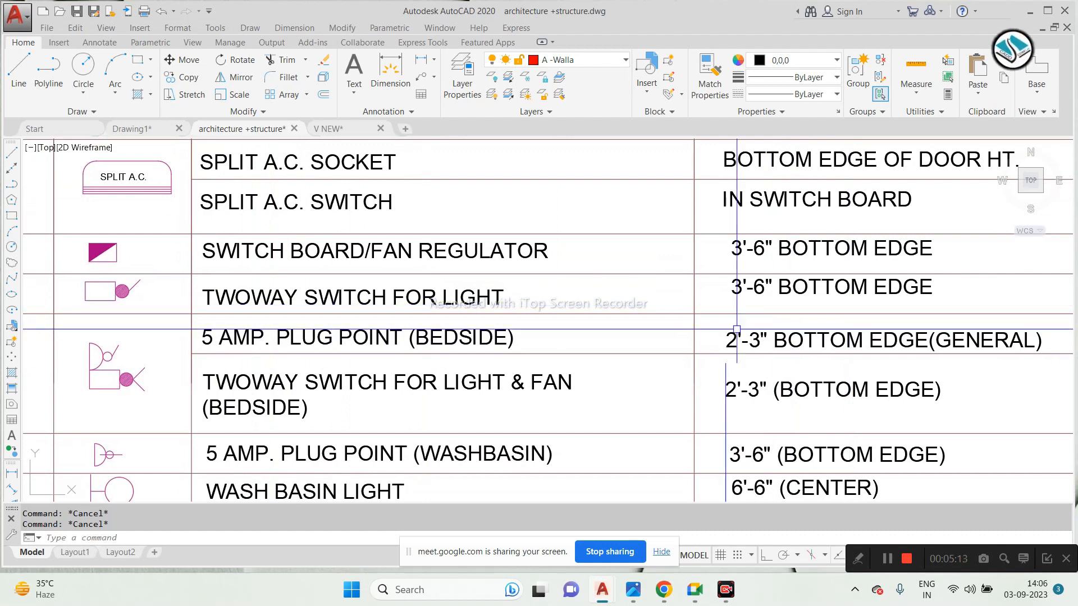
# Step: Read the legend's symbols and heights for the bedside, wash basin, exhaust fan, geyser and kitchen point entries
pyautogui.scroll(-4, 465, 264)
pyautogui.scroll(4, 474, 352)
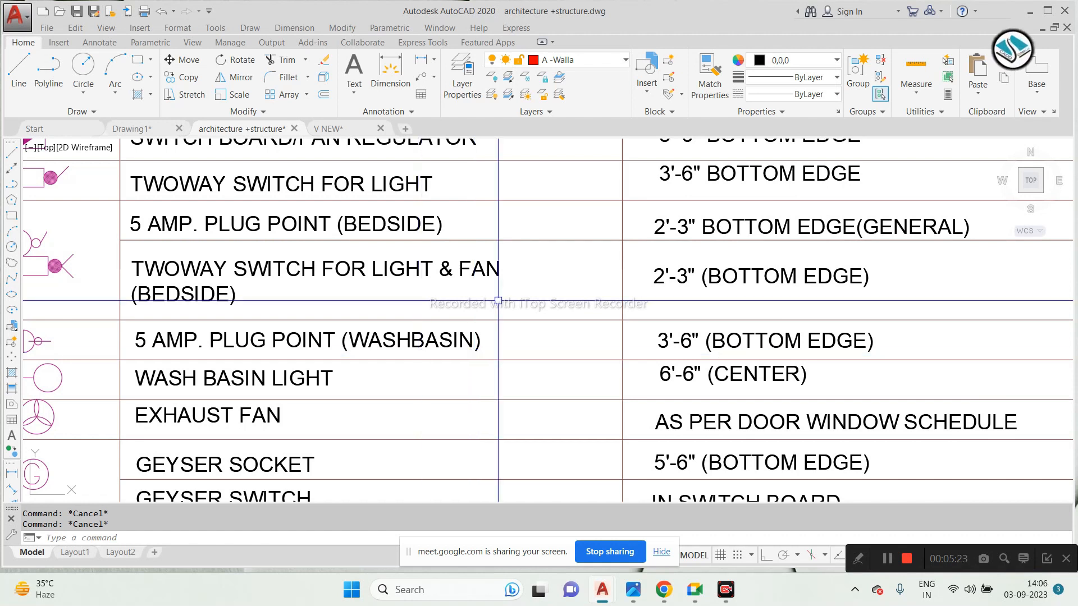
pyautogui.scroll(-3, 493, 303)
pyautogui.scroll(3, 315, 315)
pyautogui.moveTo(419, 349)
pyautogui.mouseDown(button='middle')
pyautogui.moveTo(404, 297)
pyautogui.moveTo(371, 269)
pyautogui.mouseUp(button='middle')
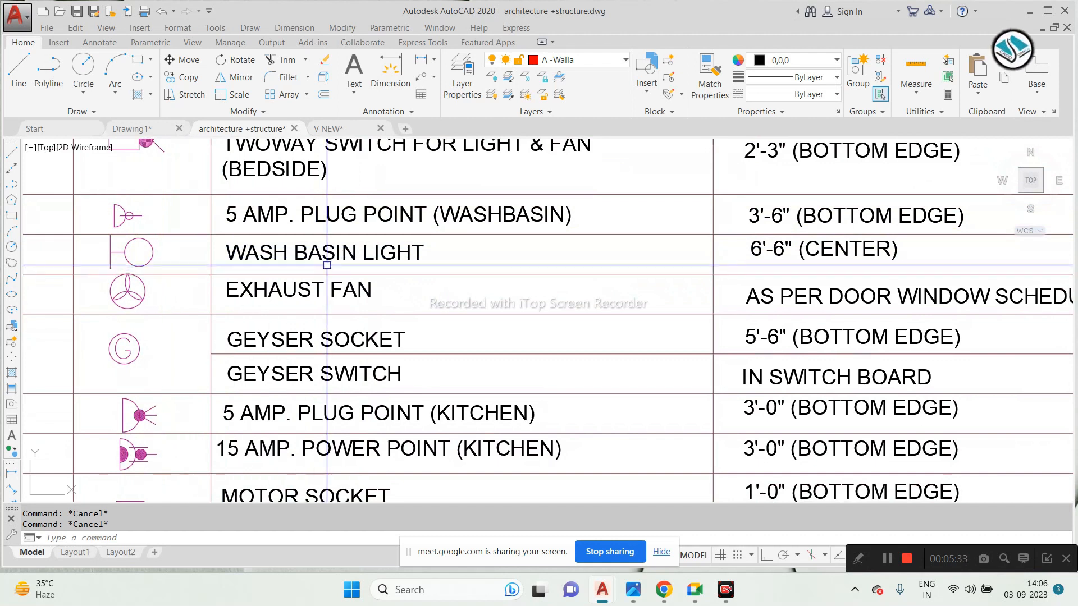
pyautogui.scroll(4, 111, 299)
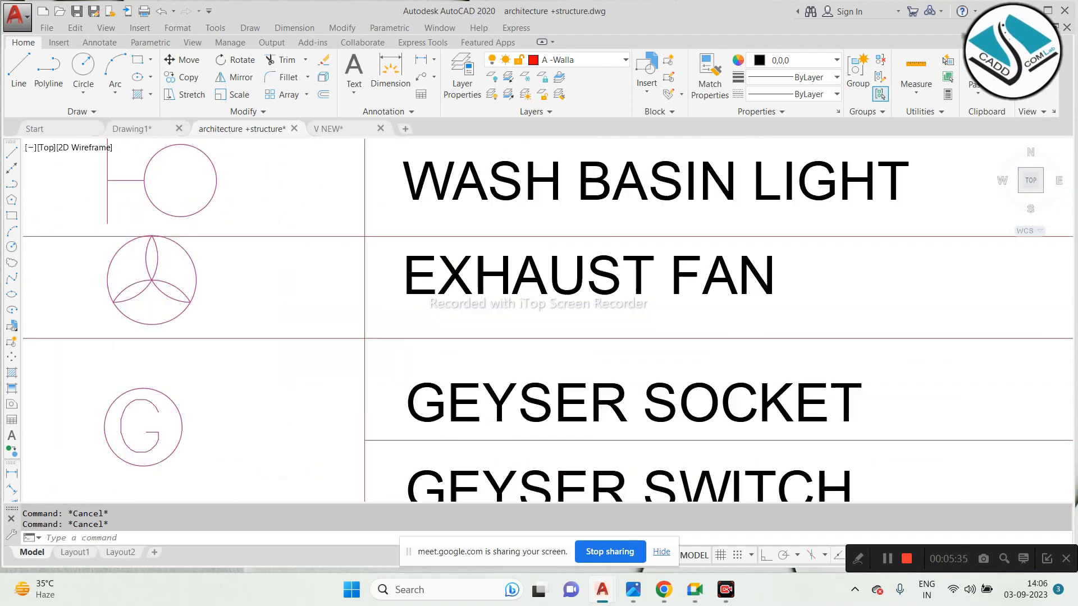
pyautogui.scroll(2, 124, 300)
pyautogui.scroll(-4, 246, 179)
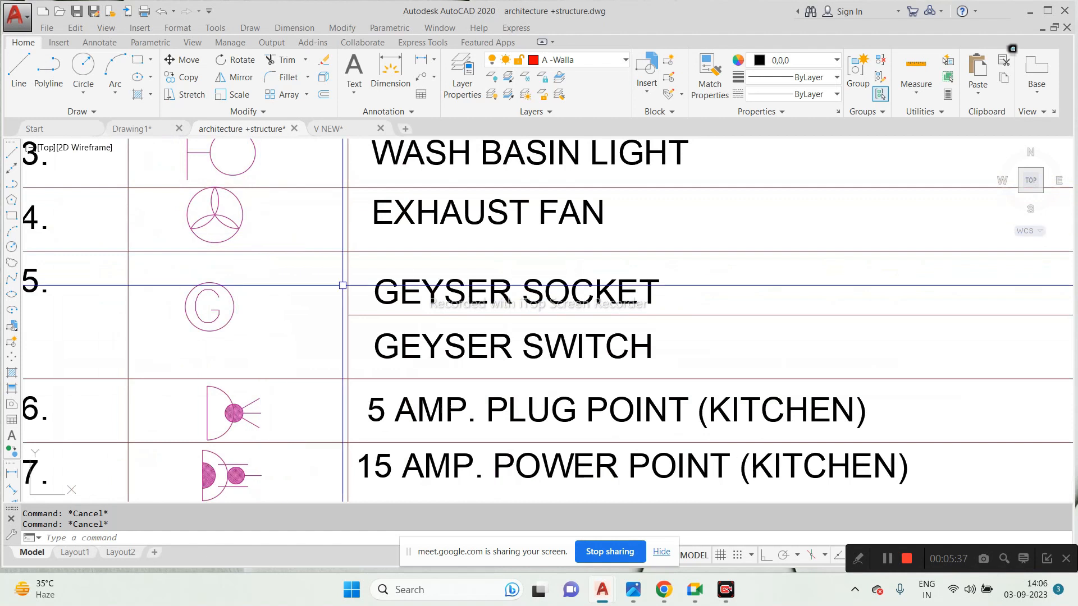
pyautogui.moveTo(365, 303); pyautogui.dragTo(305, 209, button='middle')
pyautogui.moveTo(320, 307)
pyautogui.mouseDown(button='middle')
pyautogui.moveTo(284, 219)
pyautogui.moveTo(246, 222)
pyautogui.mouseUp(button='middle')
pyautogui.scroll(-2, 421, 239)
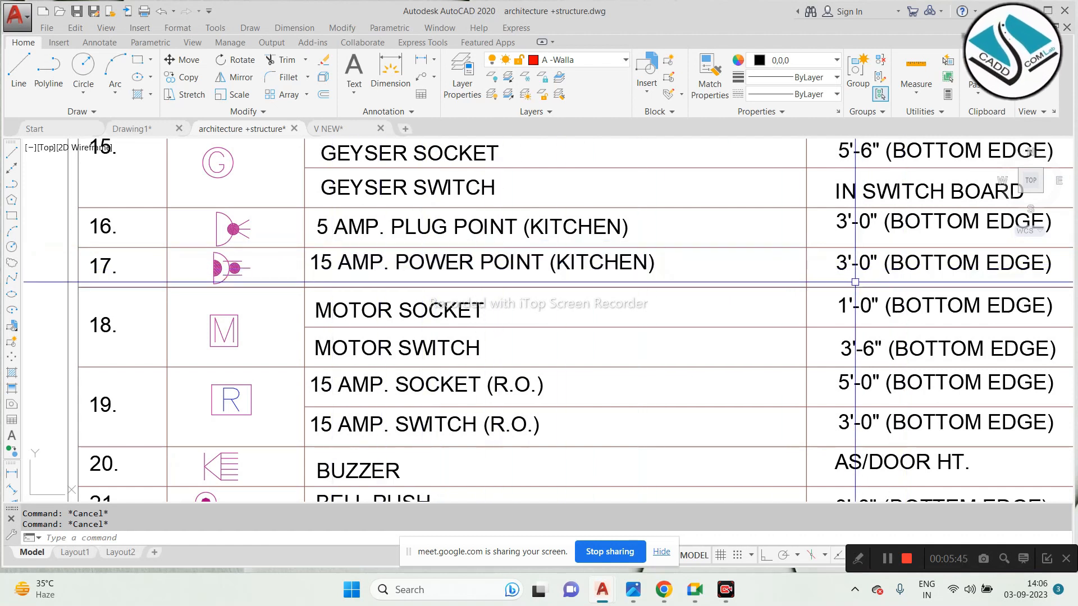
# Step: Read the legend's motor, R.O., buzzer, bell push, meter box and M.C.B. box entries, and return to the first rows
pyautogui.moveTo(561, 330); pyautogui.dragTo(463, 231, button='middle')
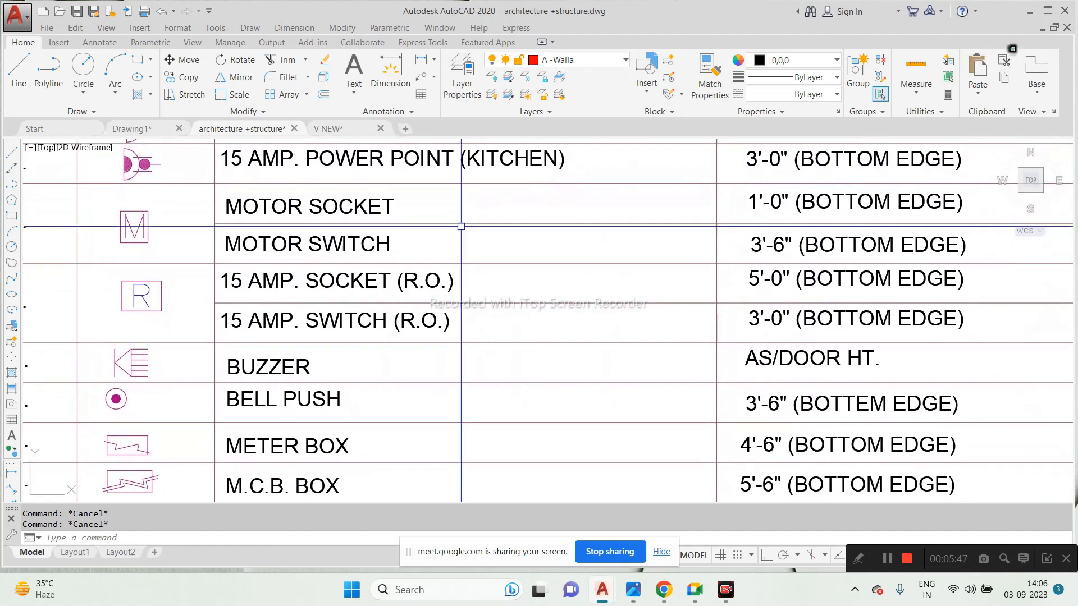
pyautogui.moveTo(392, 274); pyautogui.dragTo(385, 255, button='middle')
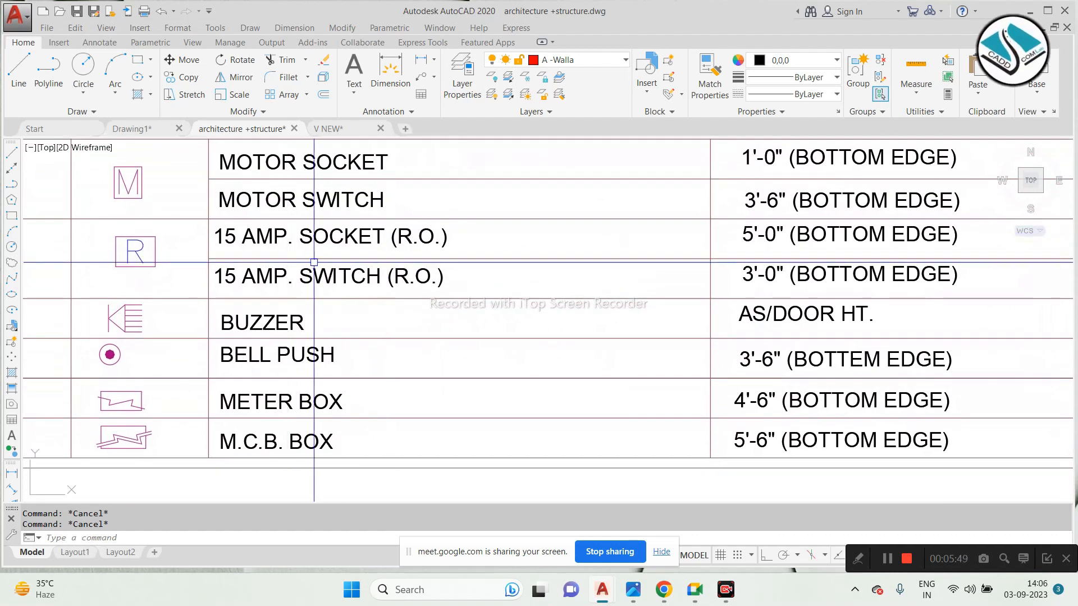
pyautogui.moveTo(399, 306); pyautogui.dragTo(410, 234, button='middle')
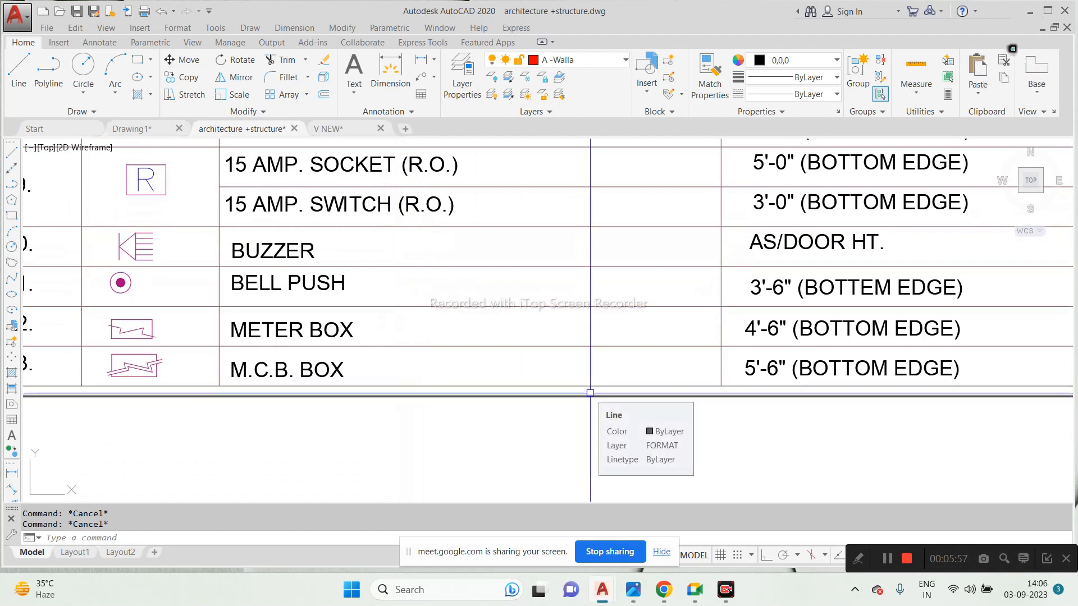
pyautogui.scroll(-5, 590, 393)
pyautogui.scroll(4, 525, 395)
pyautogui.moveTo(511, 328); pyautogui.dragTo(501, 423, button='middle')
pyautogui.moveTo(523, 272); pyautogui.dragTo(495, 426, button='middle')
pyautogui.scroll(2, 509, 361)
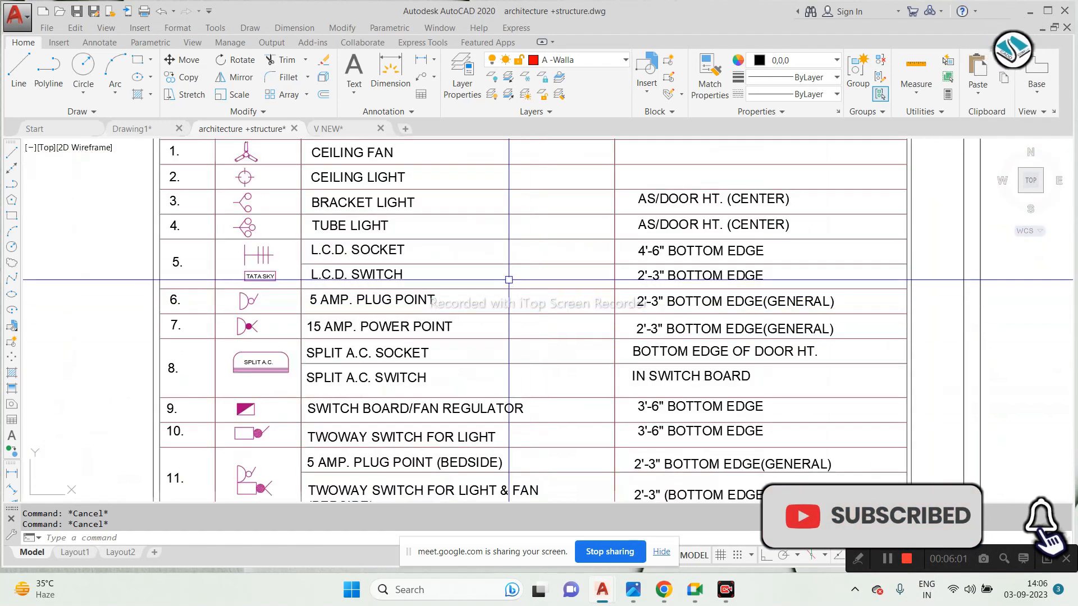
pyautogui.moveTo(508, 279); pyautogui.dragTo(510, 312, button='middle')
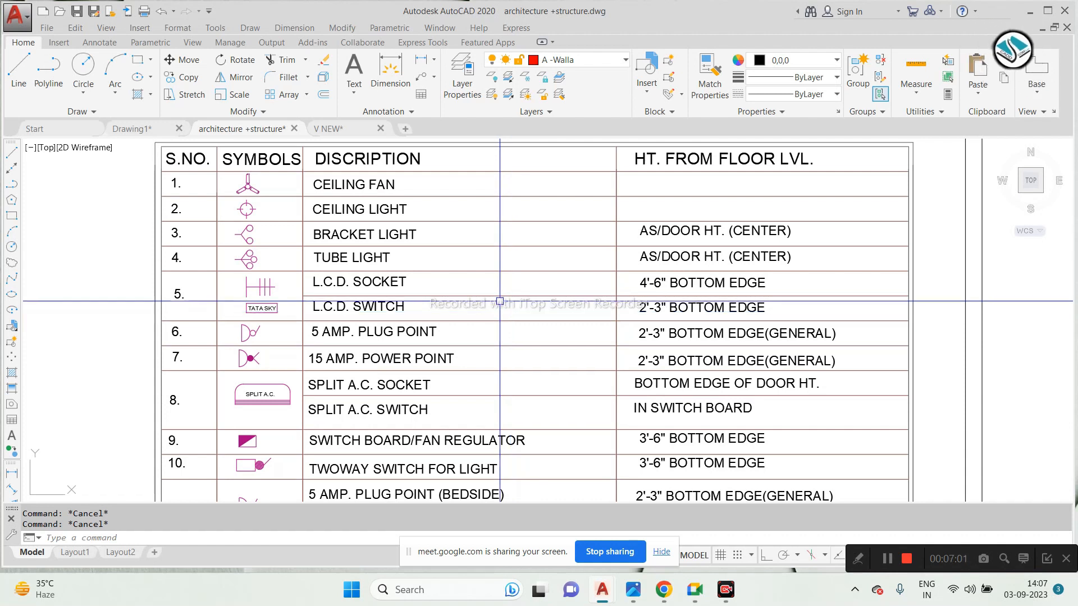
# Step: Look over the ground floor electrical layout, its Electrical Legend and the neighbouring drawing sheets
pyautogui.scroll(1, 445, 321)
pyautogui.scroll(-4, 626, 289)
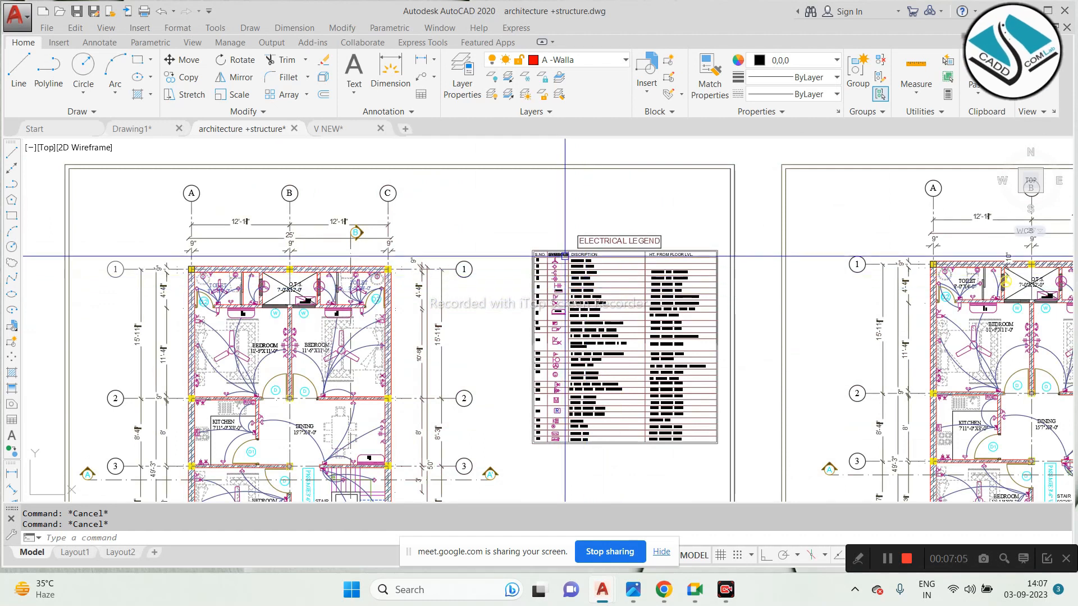
pyautogui.scroll(-3, 563, 250)
pyautogui.scroll(3, 532, 251)
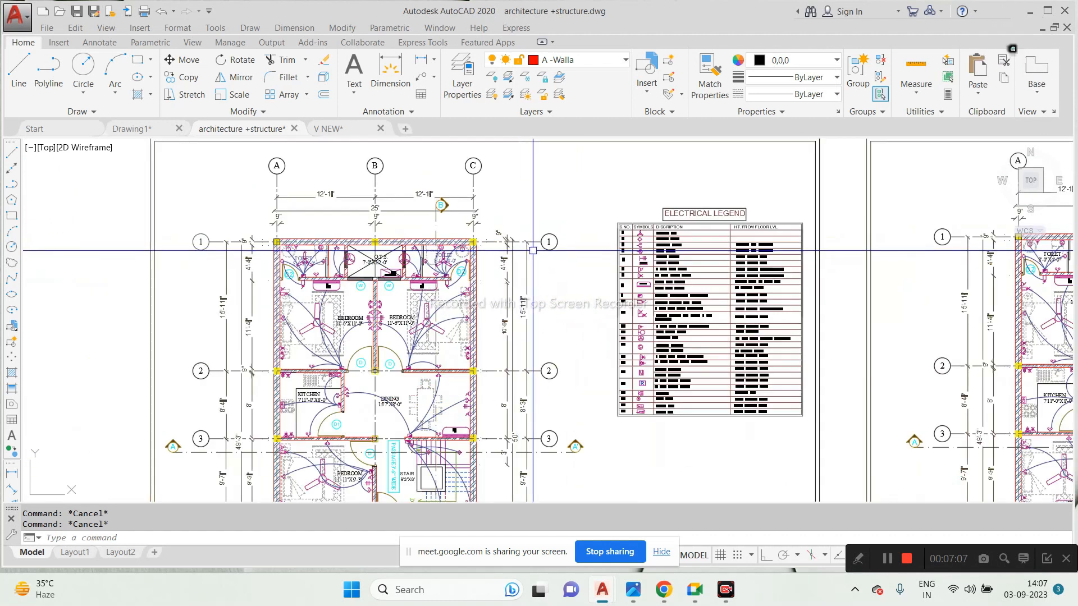
pyautogui.scroll(-2, 533, 250)
pyautogui.scroll(-2, 339, 170)
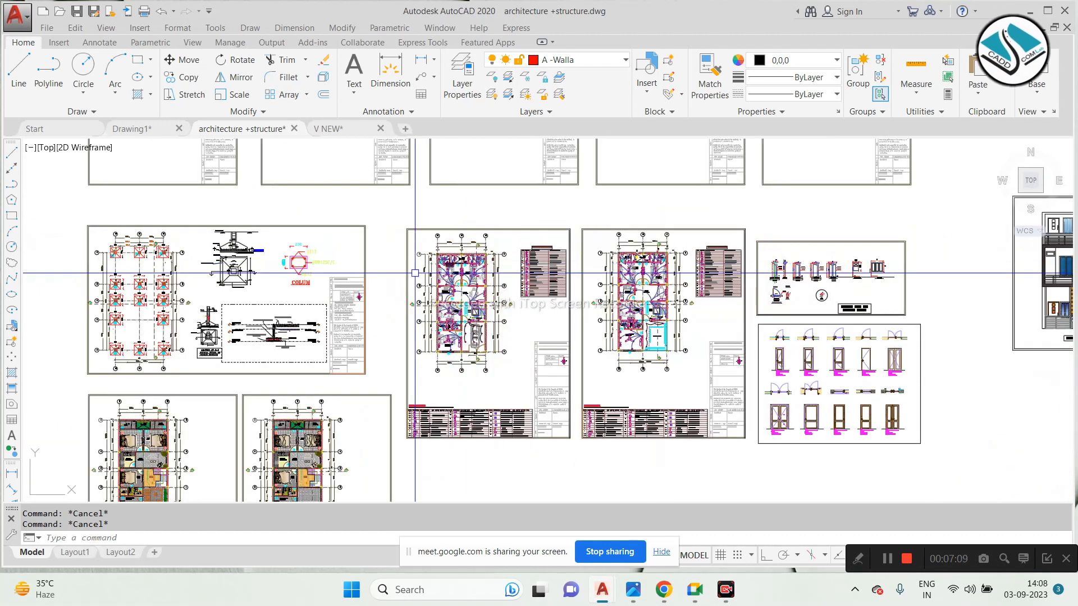
# Step: Switch to the V NEW drawing and inspect the ground floor plan around the bedroom, courtyard and toilet
pyautogui.click(328, 128)
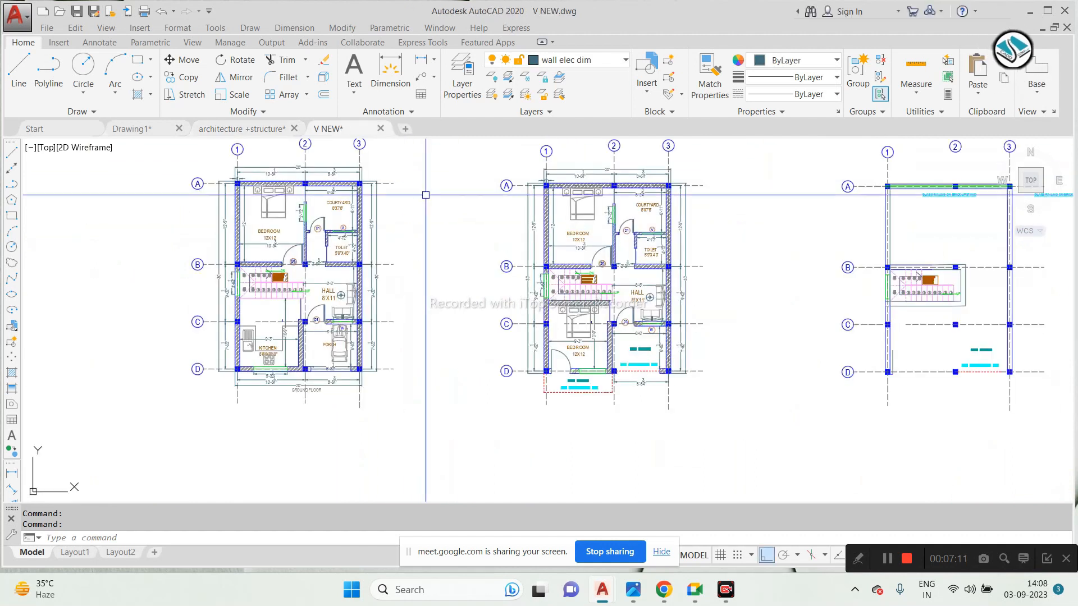
pyautogui.scroll(3, 424, 193)
pyautogui.scroll(2, 382, 191)
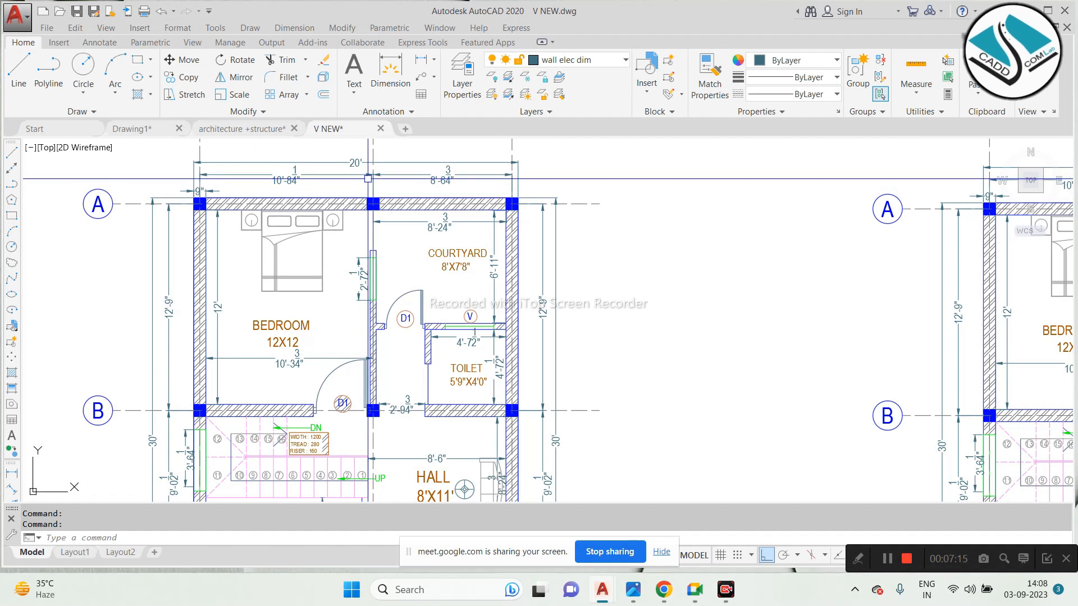
# Step: Return to the architecture +structure drawing and examine the two electrical layout sheets with their legends
pyautogui.click(241, 128)
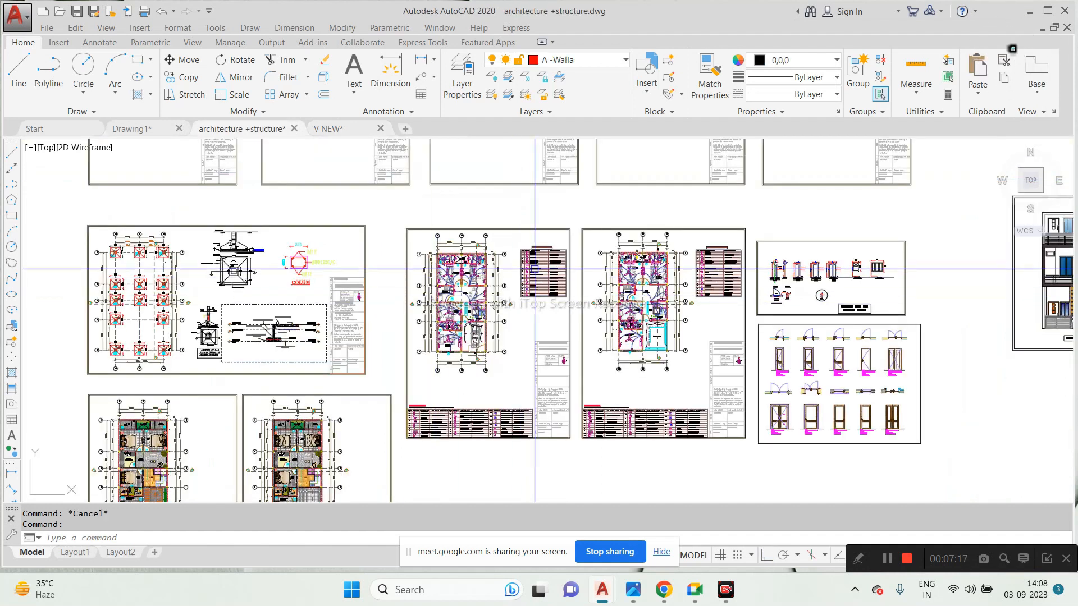
pyautogui.scroll(6, 540, 269)
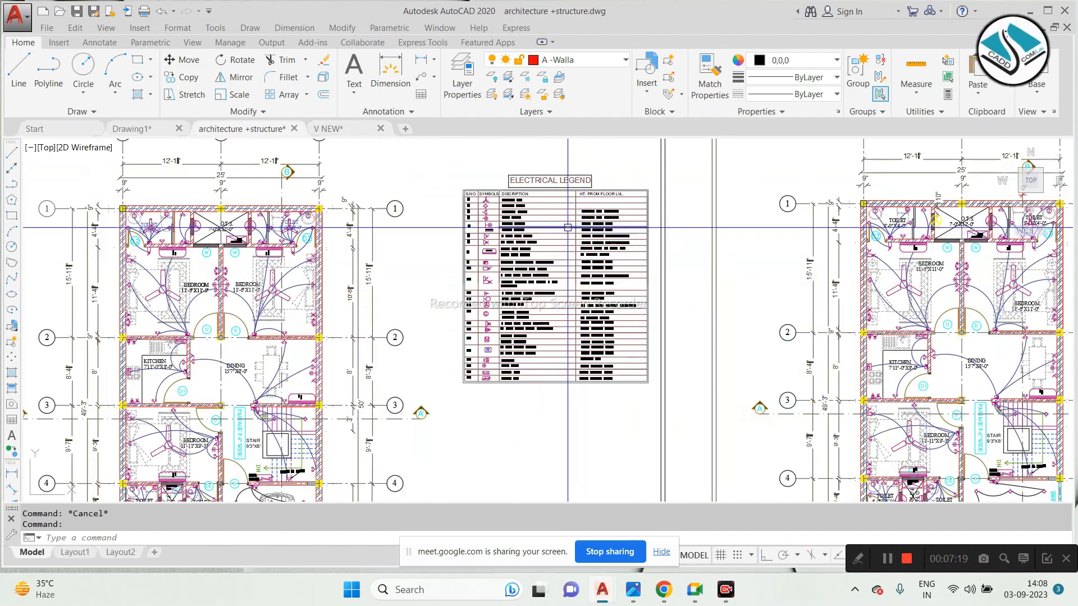
pyautogui.scroll(-6, 583, 232)
pyautogui.scroll(7, 559, 241)
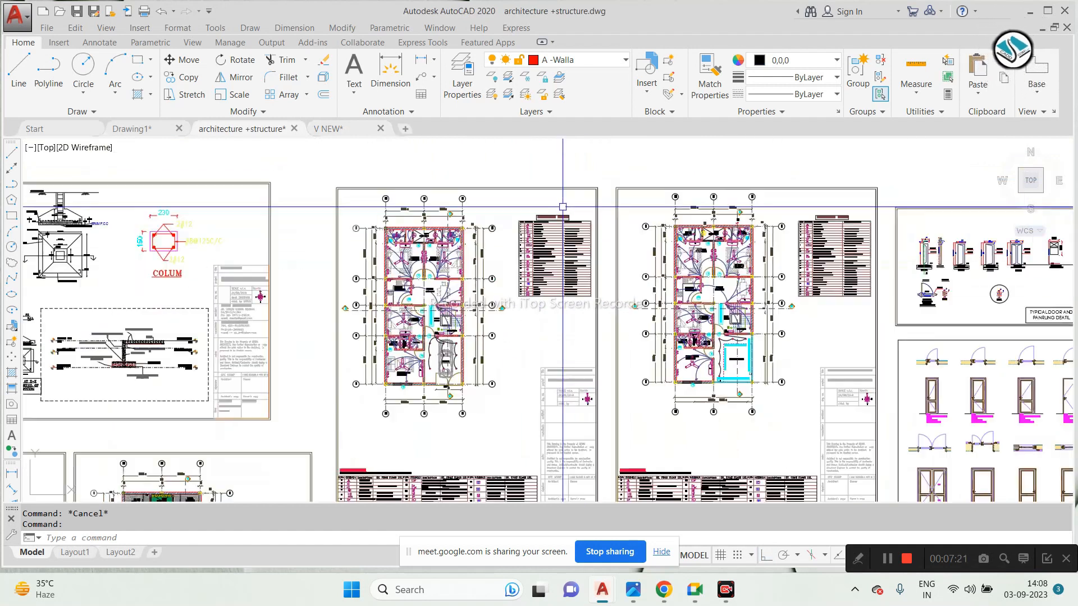
pyautogui.scroll(-5, 450, 398)
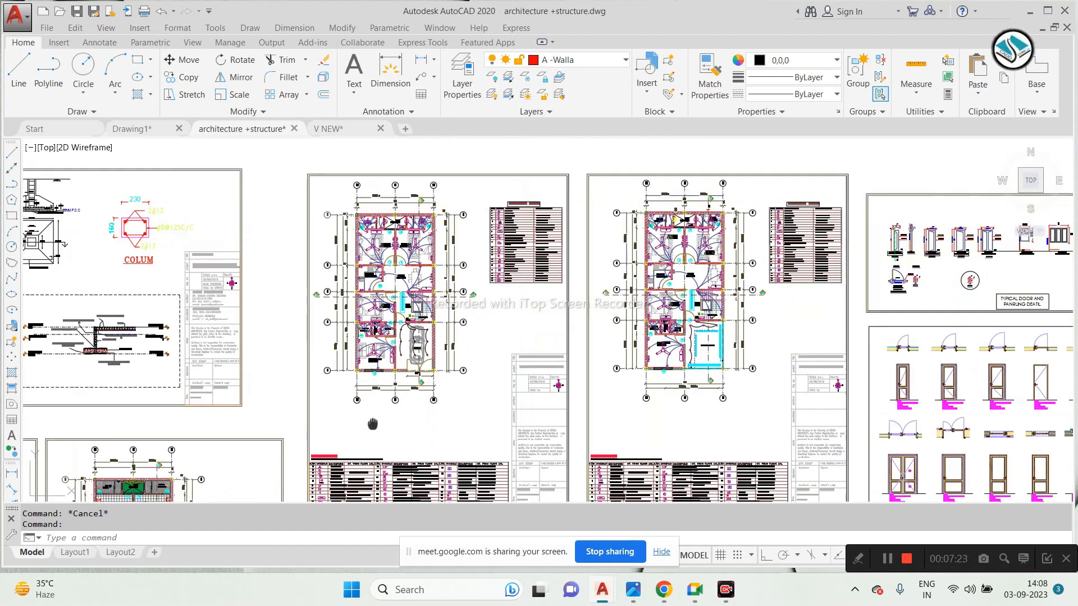
# Step: Read the Electrical Symbol table below the ground floor electrical layout, including its symbols, descriptions and heights
pyautogui.scroll(8, 359, 466)
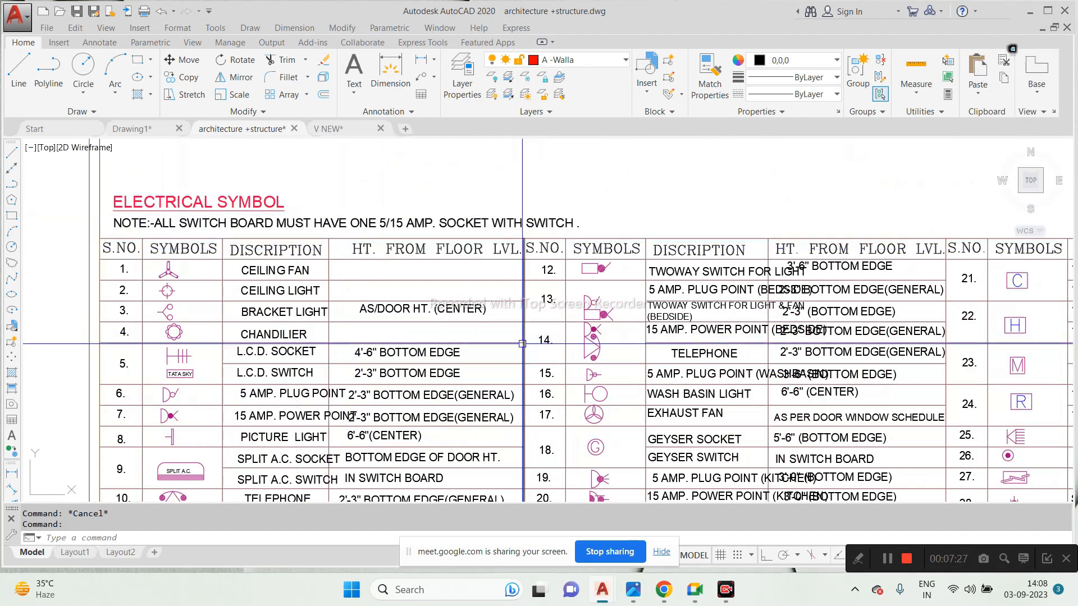
pyautogui.scroll(-3, 364, 275)
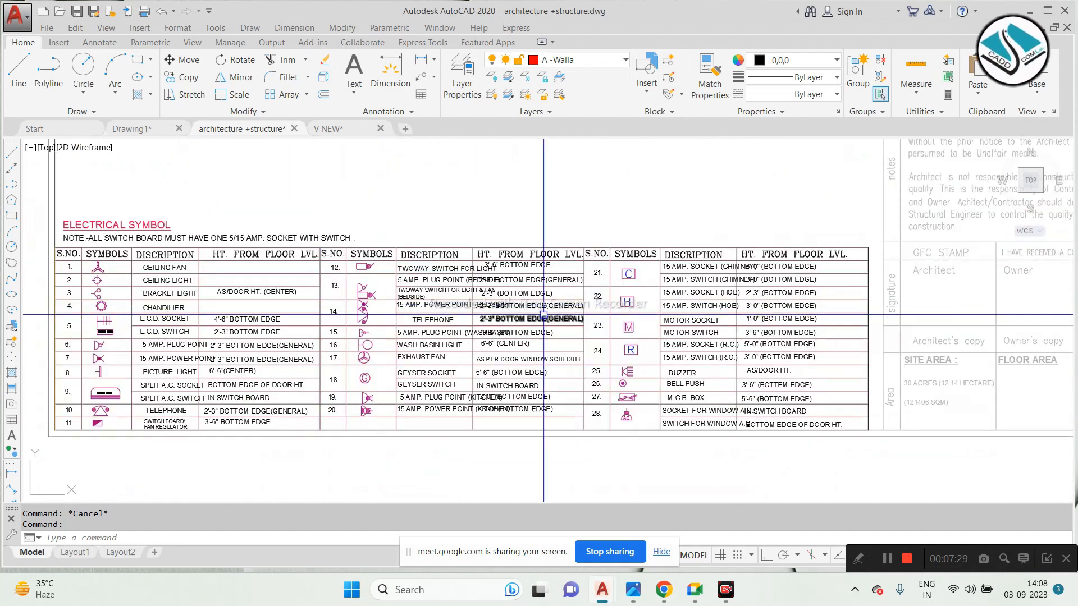
pyautogui.scroll(2, 516, 302)
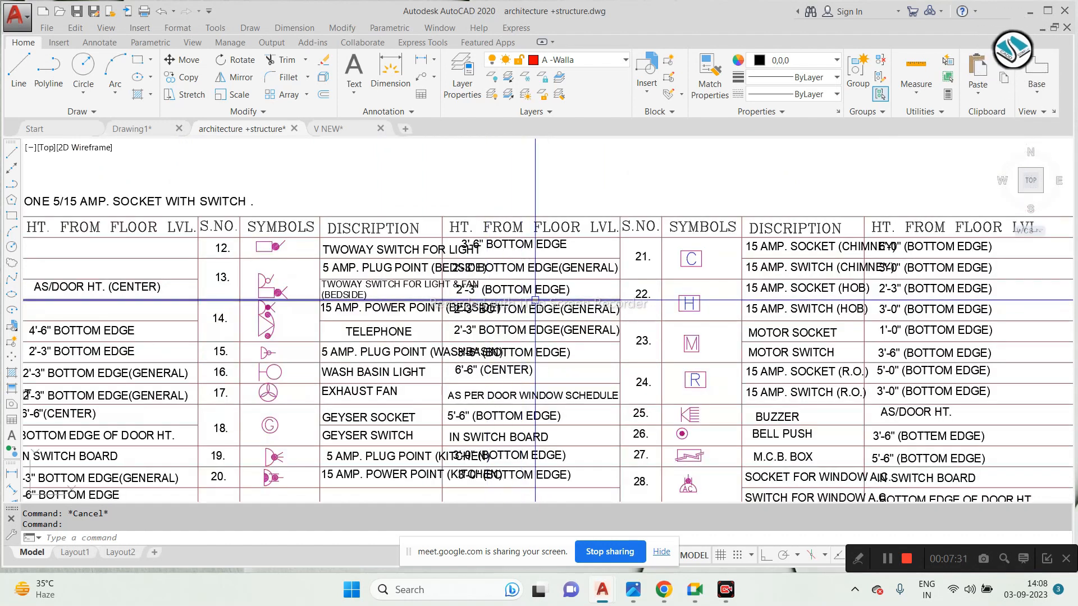
pyautogui.scroll(-5, 578, 326)
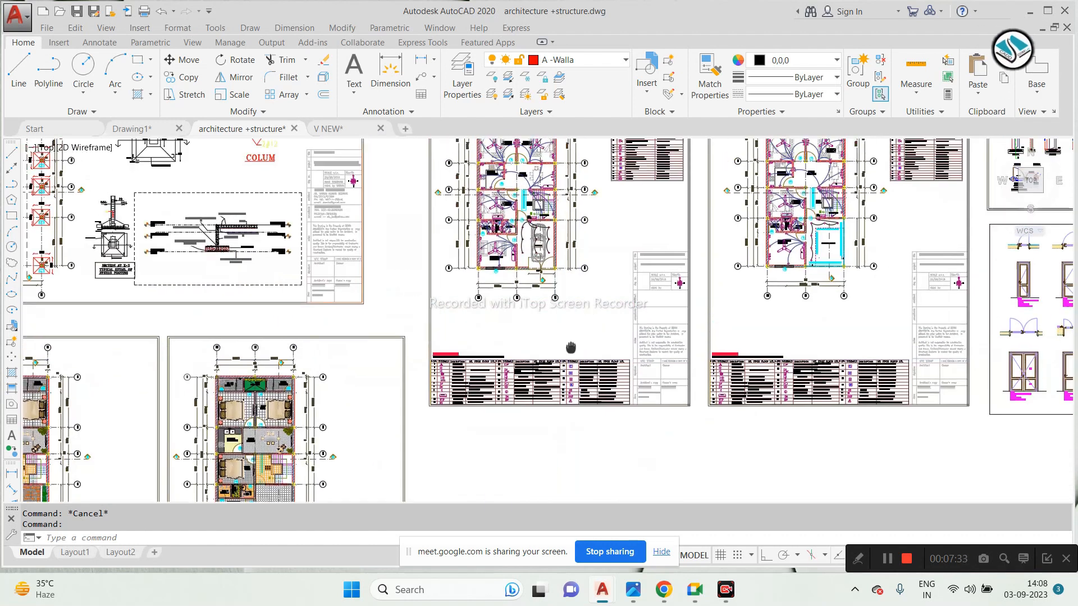
pyautogui.scroll(4, 524, 192)
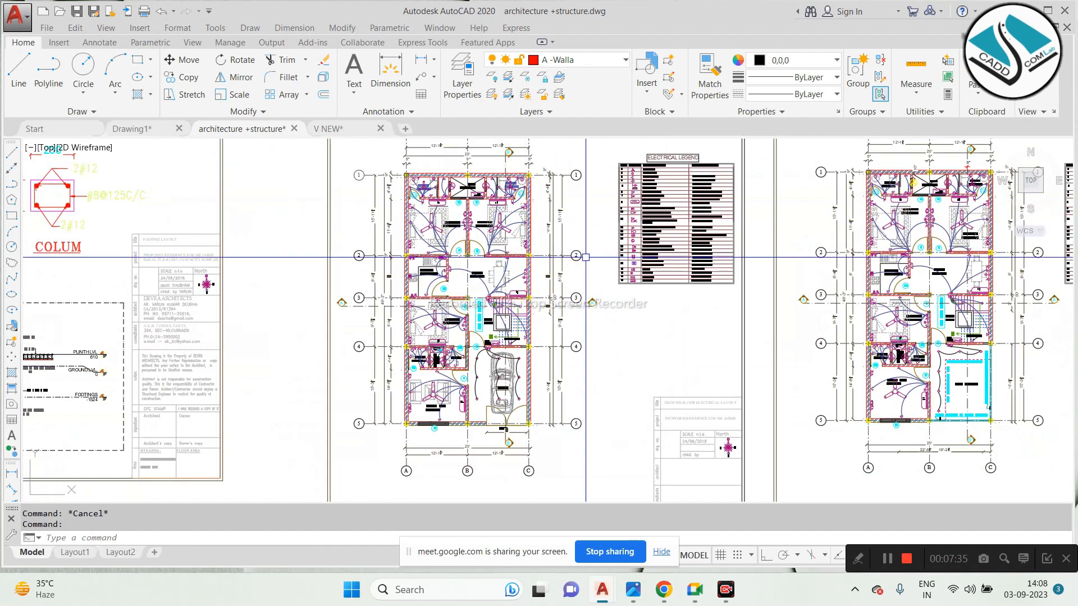
# Step: Copy the ground floor electrical sheet's border, Electrical Legend, title block and Electrical Symbol table to the clipboard, without the plan
pyautogui.scroll(-2, 587, 256)
pyautogui.click(697, 164)
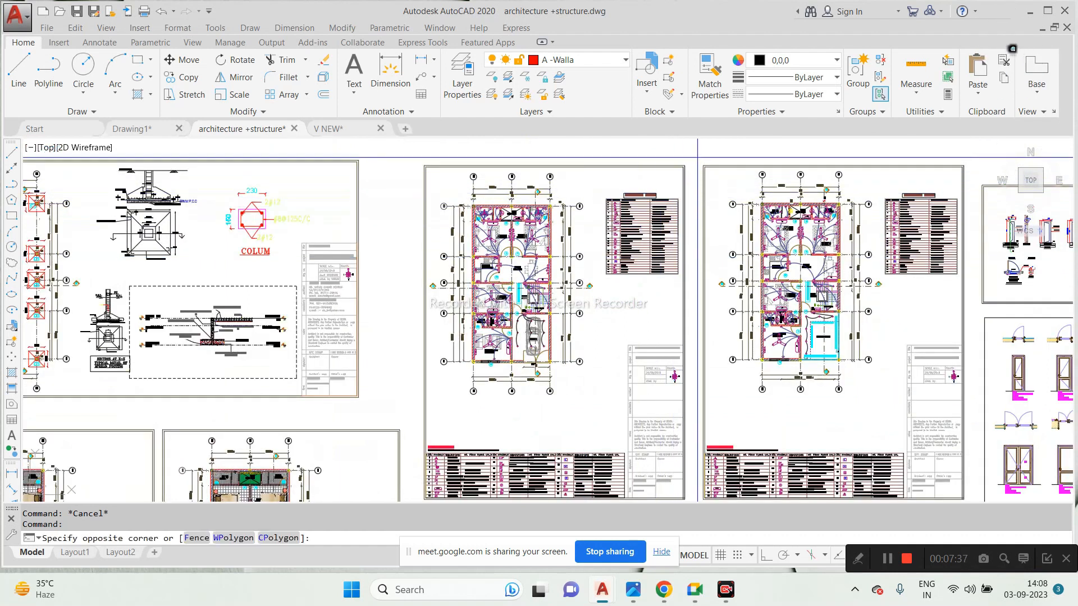
pyautogui.moveTo(598, 345); pyautogui.dragTo(613, 229, button='middle')
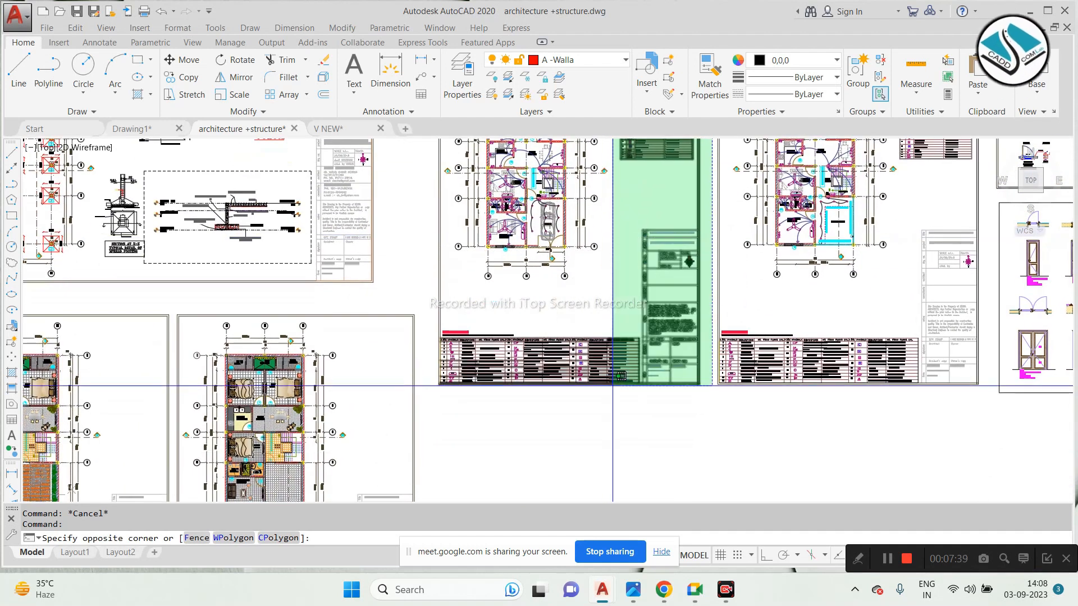
pyautogui.click(613, 385)
pyautogui.click(416, 308)
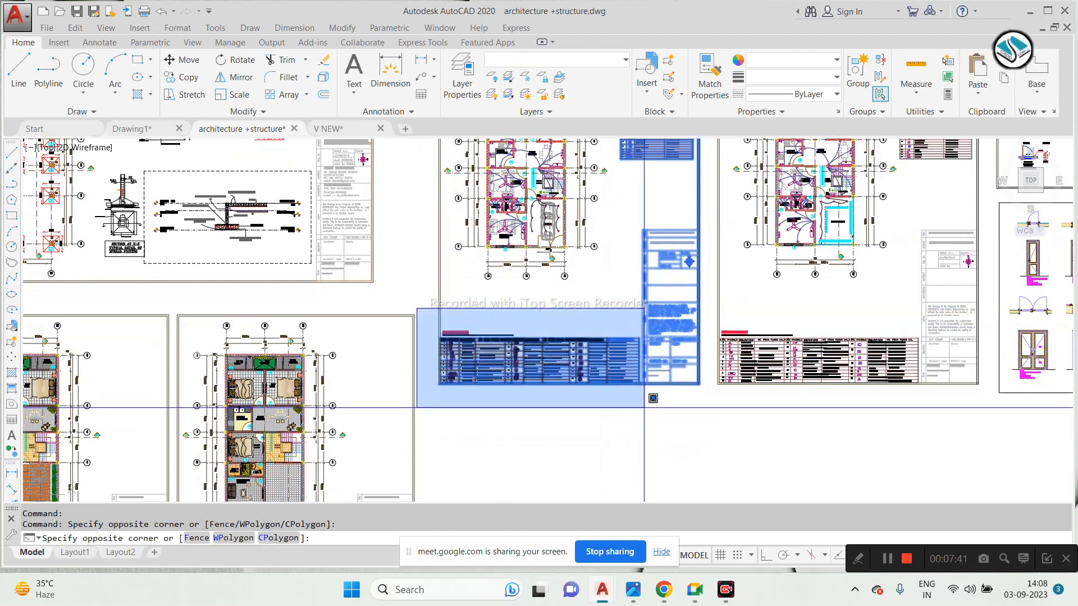
pyautogui.click(644, 395)
pyautogui.scroll(-3, 507, 310)
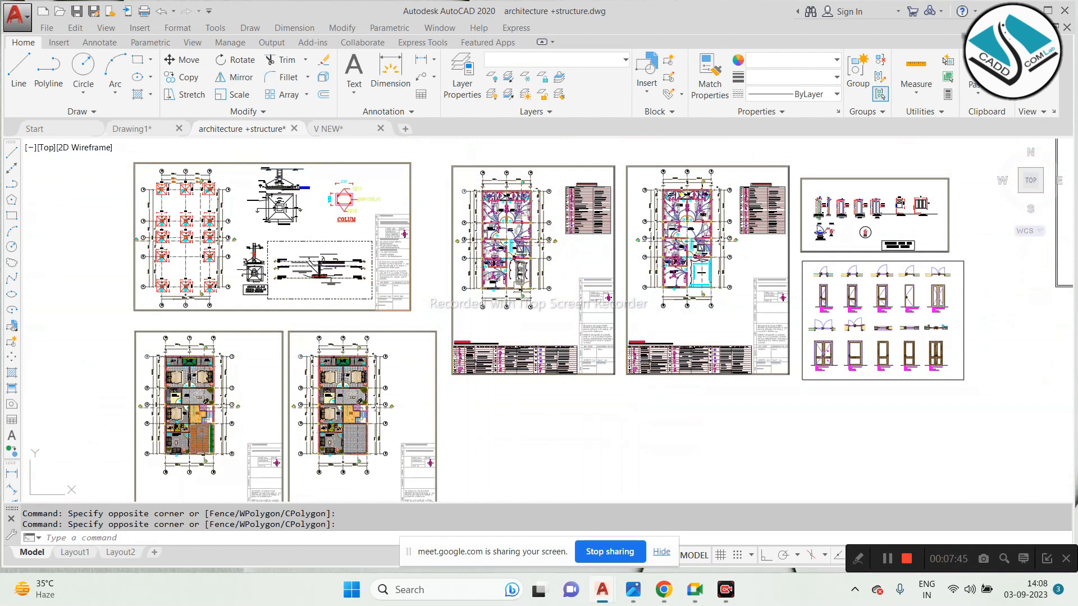
pyautogui.hotkey('ctrl', 'c')
# Step: Paste the copied electrical sheet into the V NEW drawing, in the empty space beside the last floor plan
pyautogui.click(329, 130)
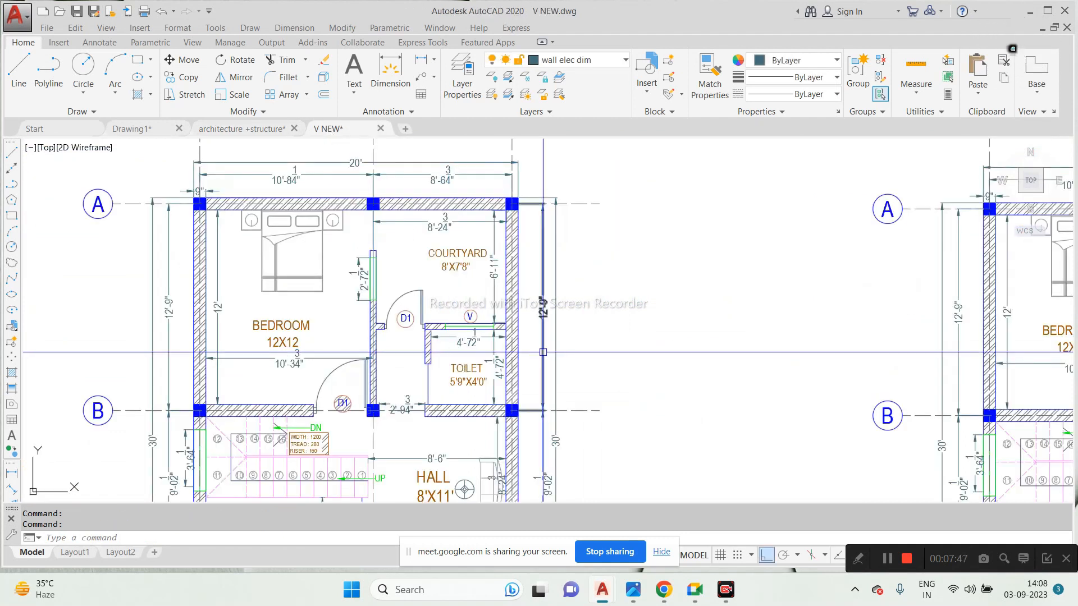
pyautogui.hotkey('ctrl', 'v')
pyautogui.scroll(-6, 527, 405)
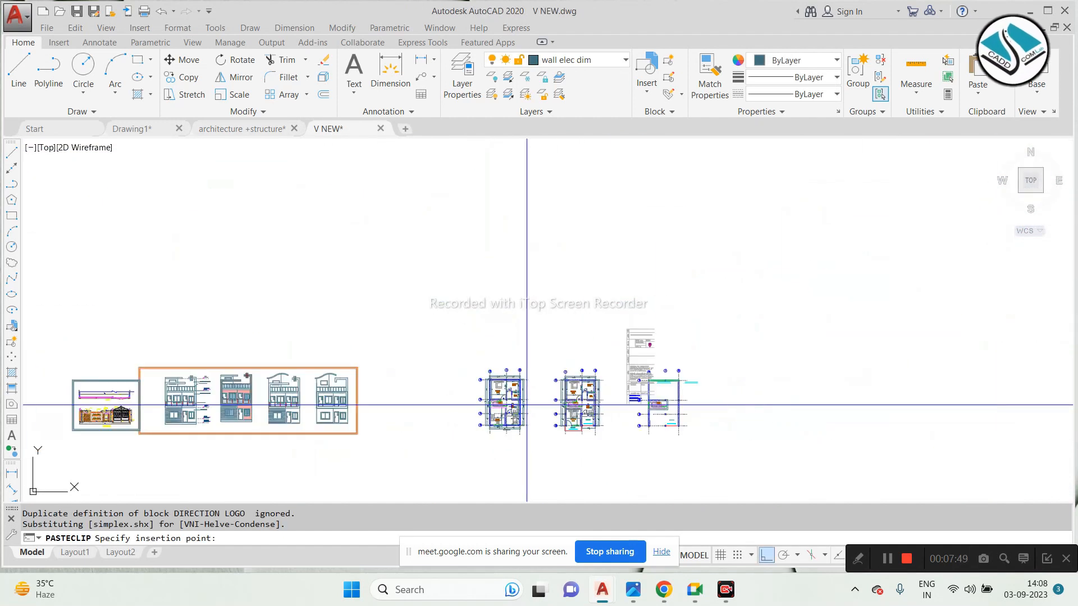
pyautogui.click(786, 452)
# Step: Scale the whole pasted electrical sheet down freehand, closer to the size of the floor plans
pyautogui.moveTo(938, 345); pyautogui.dragTo(833, 325, button='middle')
pyautogui.click(932, 231)
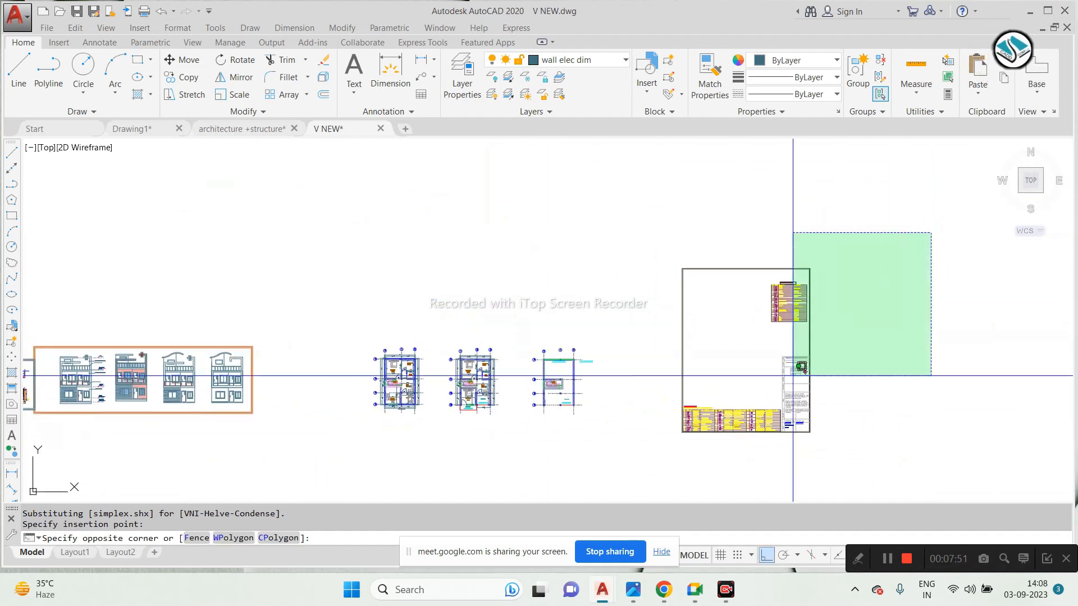
pyautogui.click(648, 457)
pyautogui.write('sc')
pyautogui.press('Return')
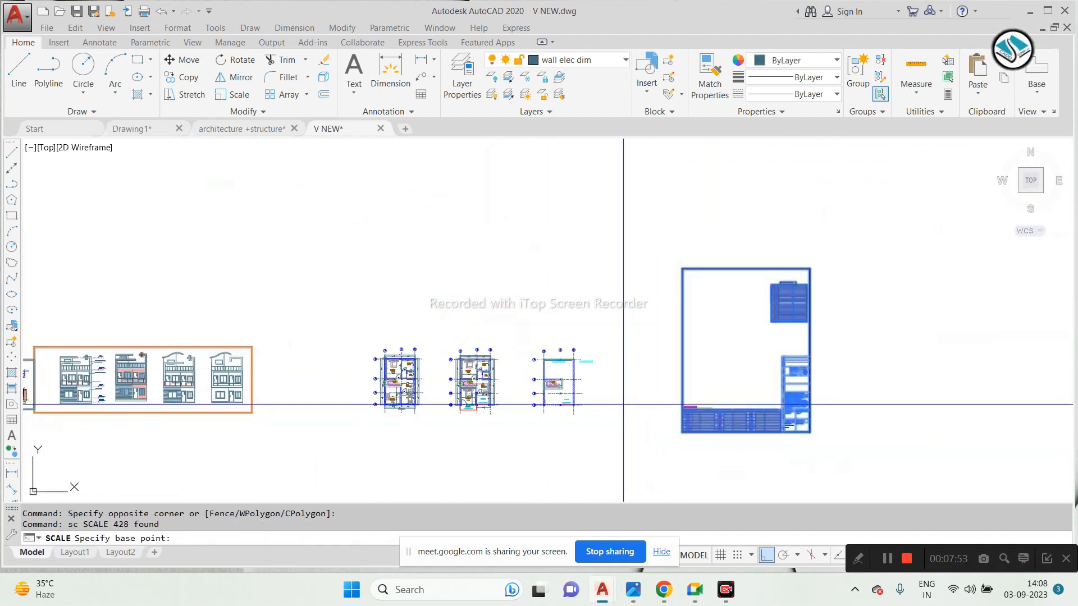
pyautogui.click(626, 405)
pyautogui.click(582, 425)
# Step: Try to select all text similar to the description heading in the pasted Electrical Legend
pyautogui.scroll(10, 738, 352)
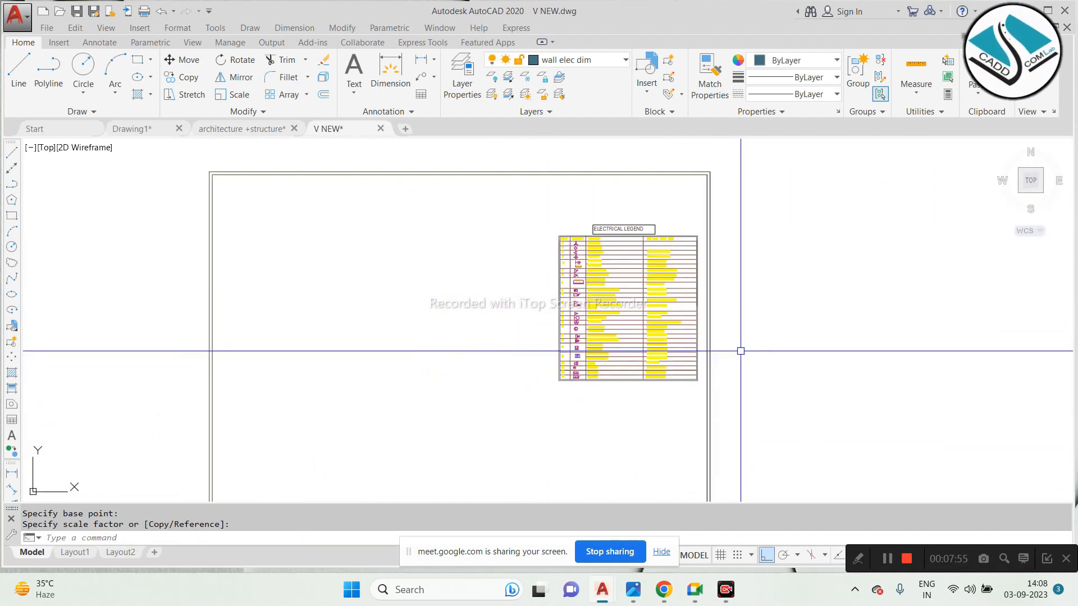
pyautogui.click(426, 266)
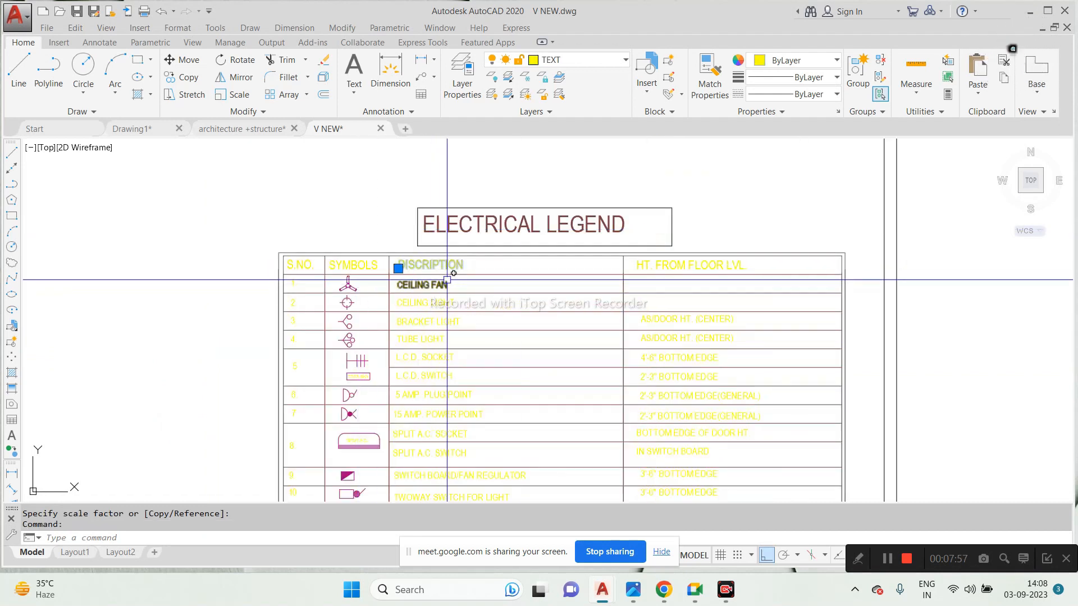
pyautogui.rightClick(493, 175)
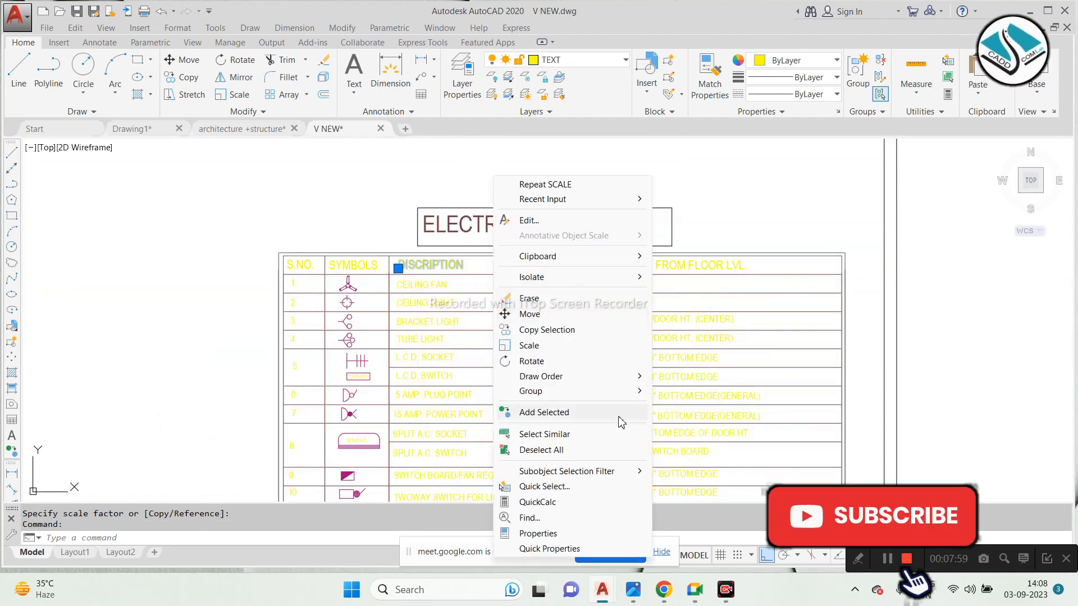
pyautogui.click(617, 435)
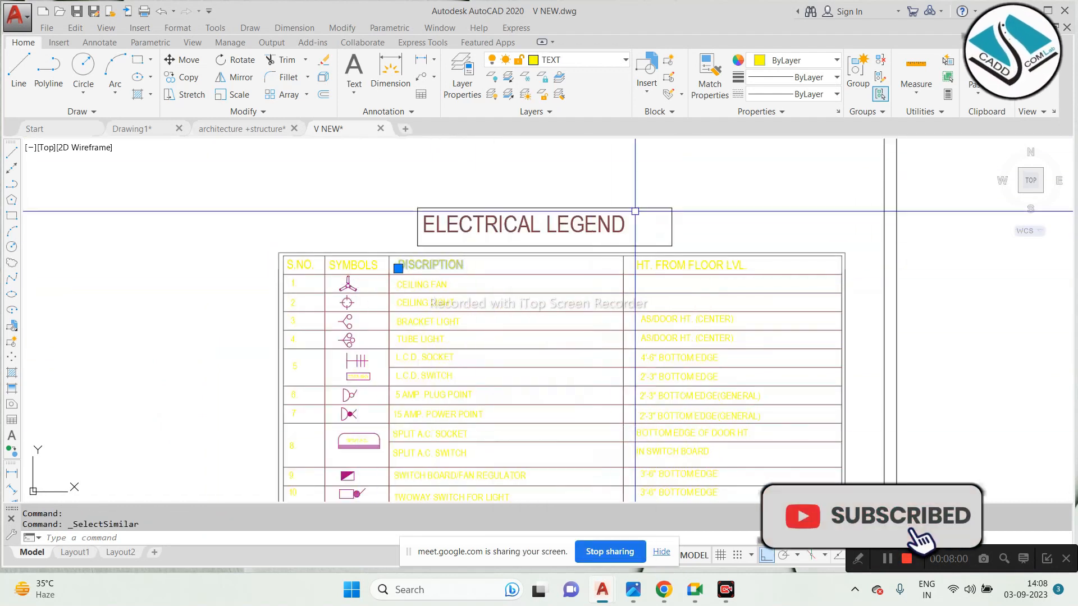
pyautogui.click(796, 61)
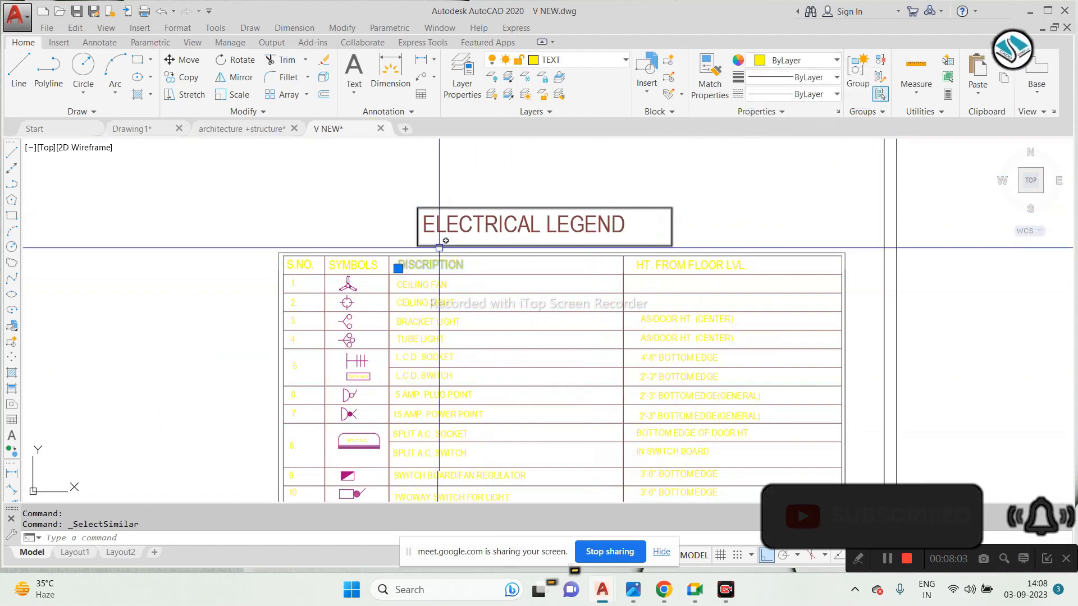
pyautogui.rightClick(499, 180)
pyautogui.click(575, 384)
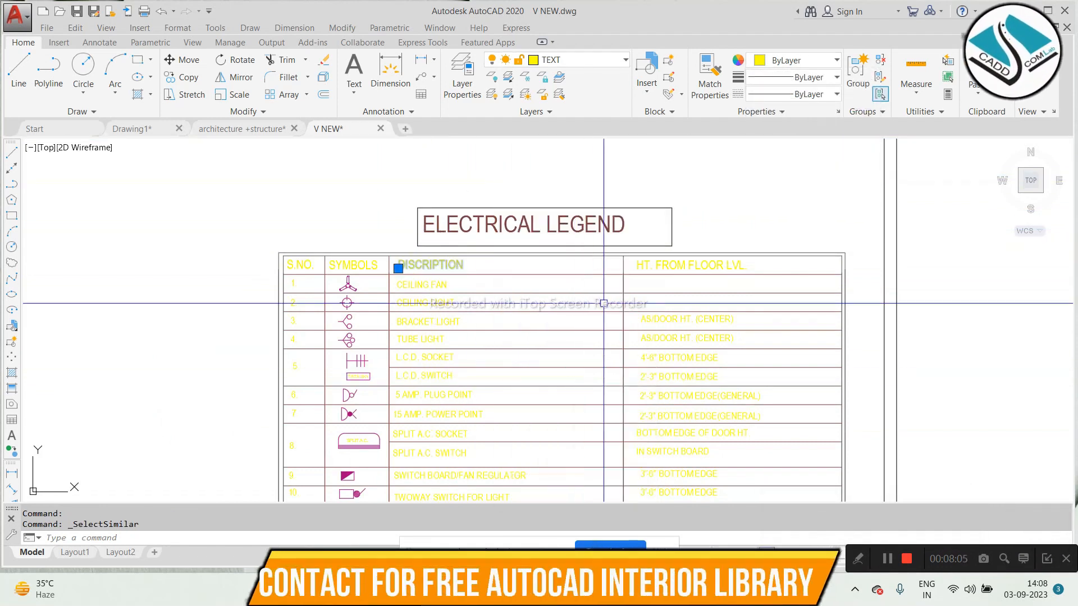
pyautogui.scroll(-3, 520, 193)
pyautogui.scroll(3, 486, 238)
pyautogui.press('Escape')
# Step: Try to select the description column's texts in the pasted Electrical Legend with a crossing window
pyautogui.scroll(-3, 486, 234)
pyautogui.scroll(3, 474, 257)
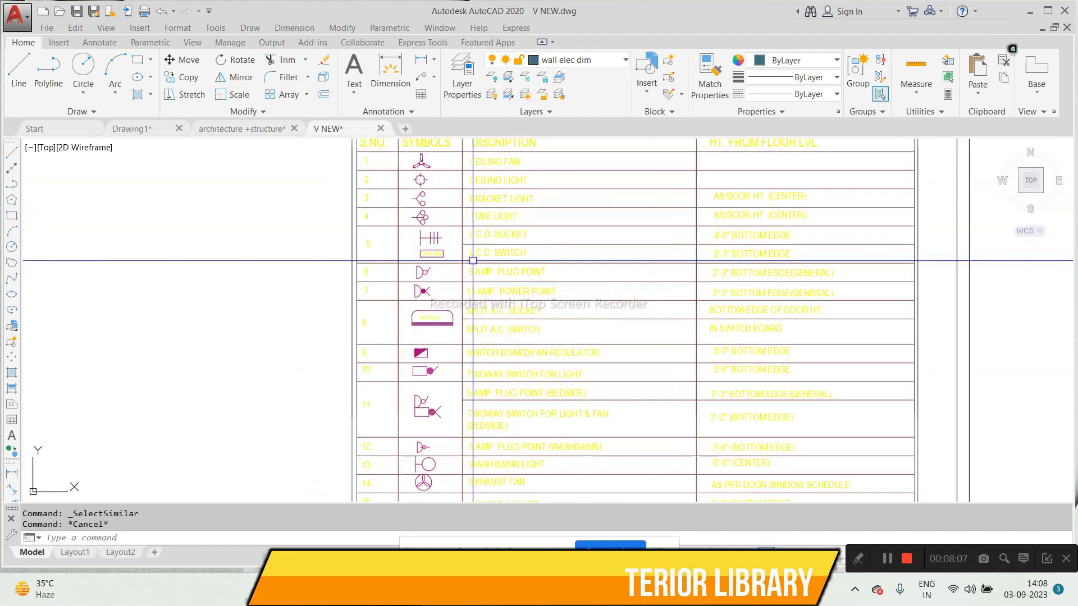
pyautogui.press('Escape')
pyautogui.scroll(-2, 527, 245)
pyautogui.scroll(1, 500, 175)
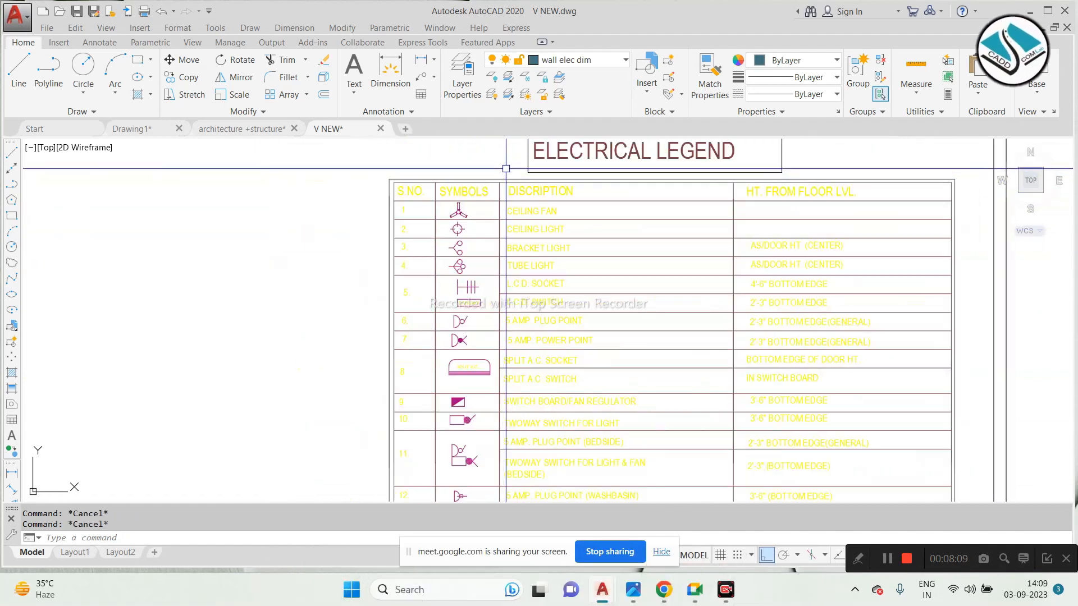
pyautogui.click(505, 167)
pyautogui.scroll(-3, 564, 264)
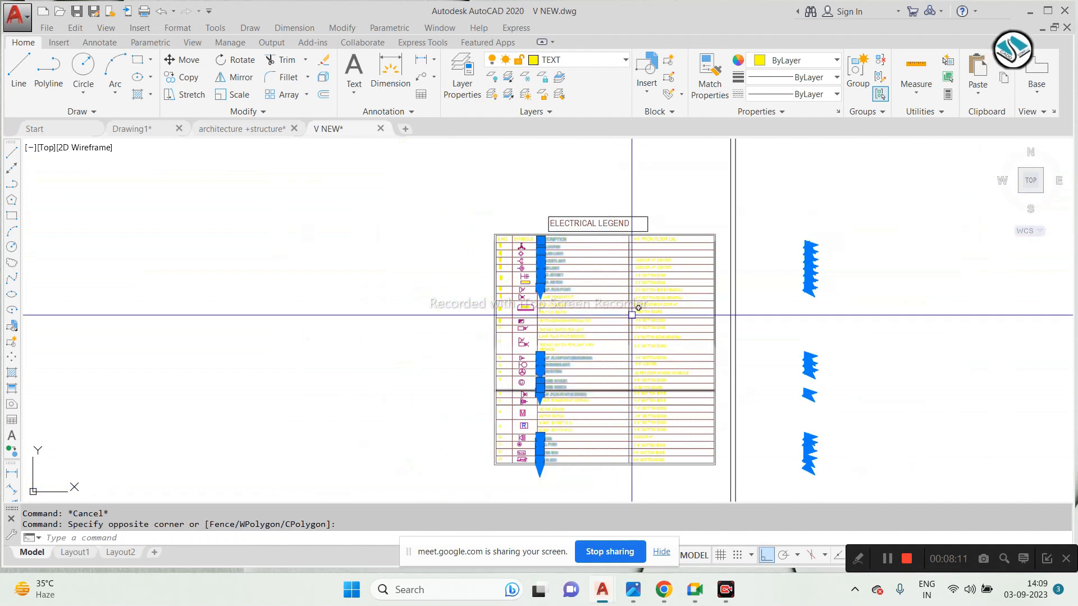
pyautogui.press('Escape')
pyautogui.scroll(-3, 631, 275)
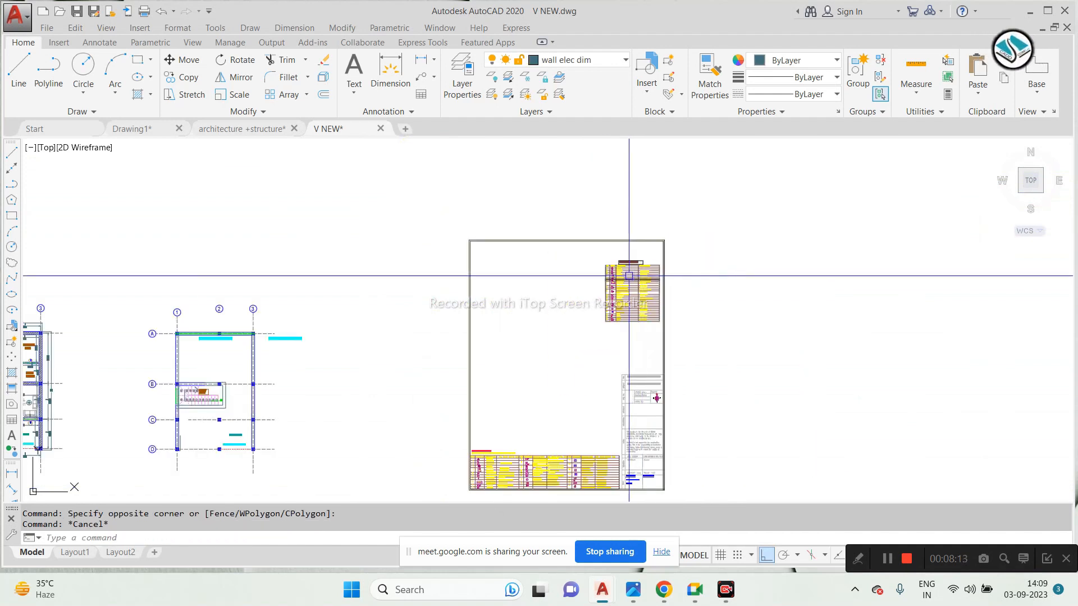
pyautogui.scroll(2, 629, 275)
pyautogui.scroll(-4, 600, 277)
pyautogui.moveTo(276, 279)
pyautogui.mouseDown(button='middle')
pyautogui.moveTo(366, 276)
pyautogui.moveTo(394, 252)
pyautogui.mouseUp(button='middle')
pyautogui.scroll(2, 367, 257)
pyautogui.moveTo(443, 212); pyautogui.dragTo(247, 409)
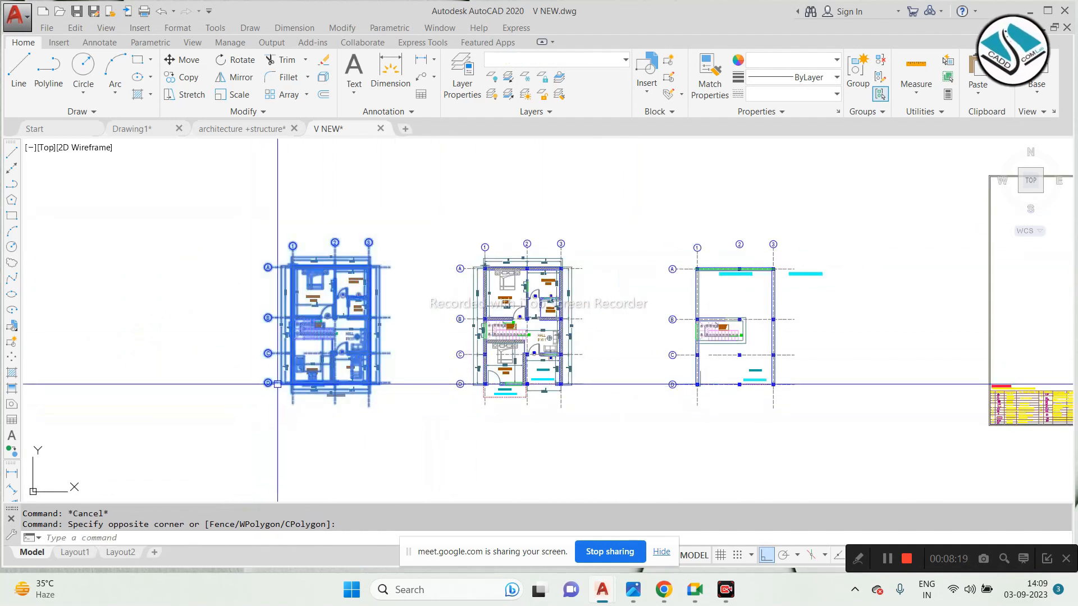
pyautogui.press('Return')
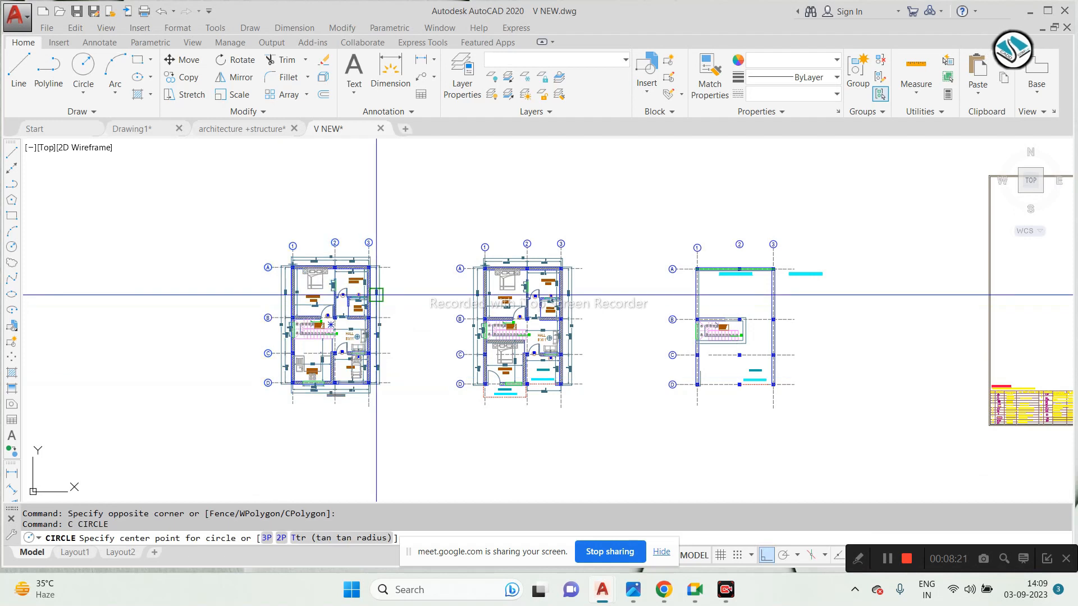
pyautogui.click(325, 313)
pyautogui.press('Escape')
# Step: Move the ground floor plan out of the row of floor plans to the empty space on the far side of the electrical sheet
pyautogui.click(414, 200)
pyautogui.moveTo(214, 353); pyautogui.dragTo(207, 428)
pyautogui.write('m')
pyautogui.press('Return')
pyautogui.click(347, 294)
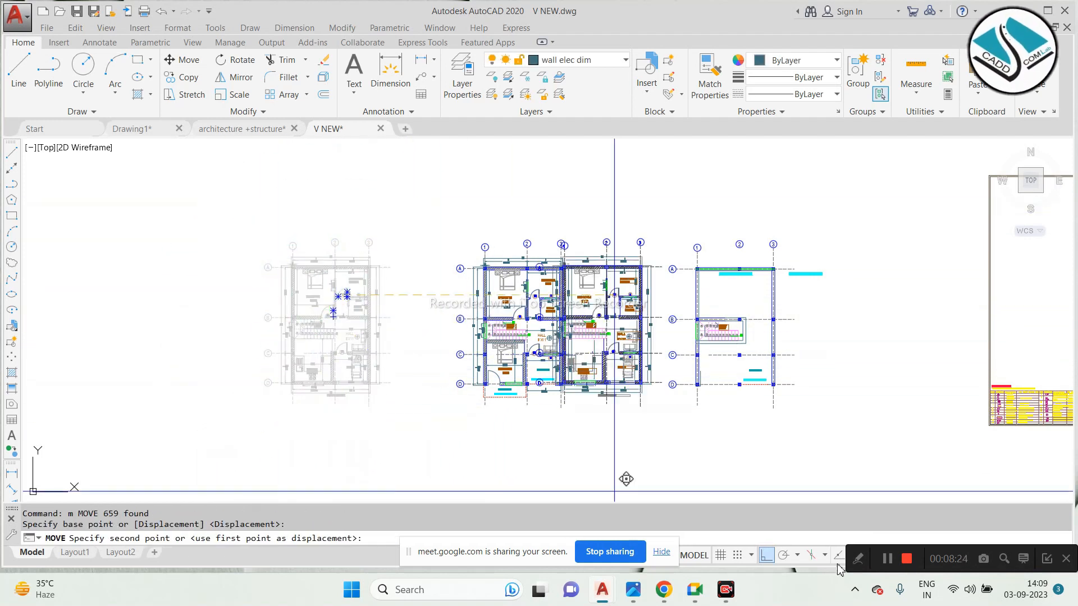
pyautogui.click(766, 556)
pyautogui.scroll(-3, 850, 292)
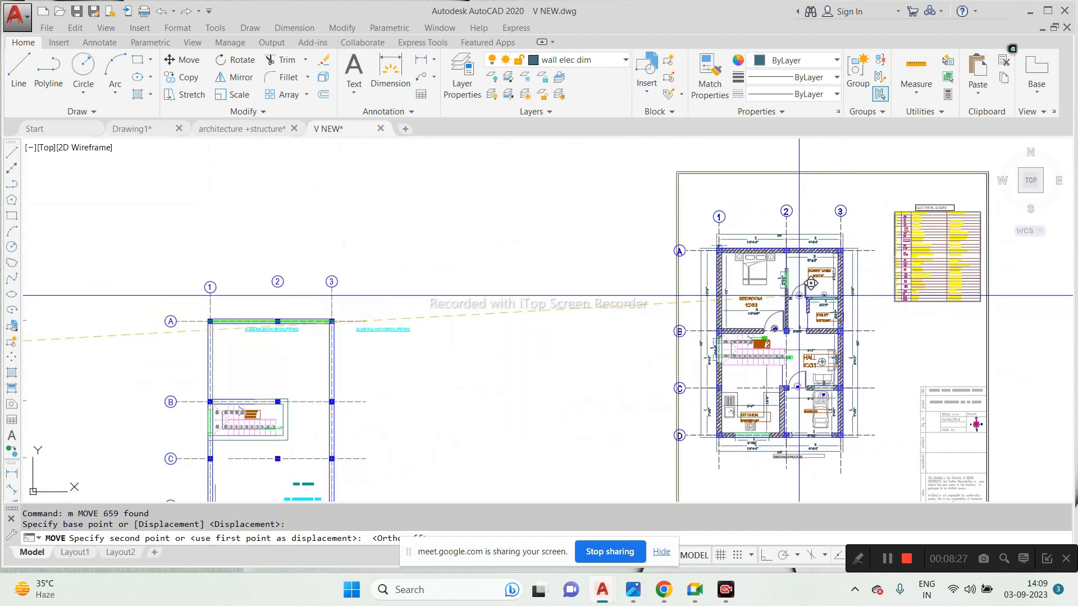
pyautogui.scroll(-4, 707, 275)
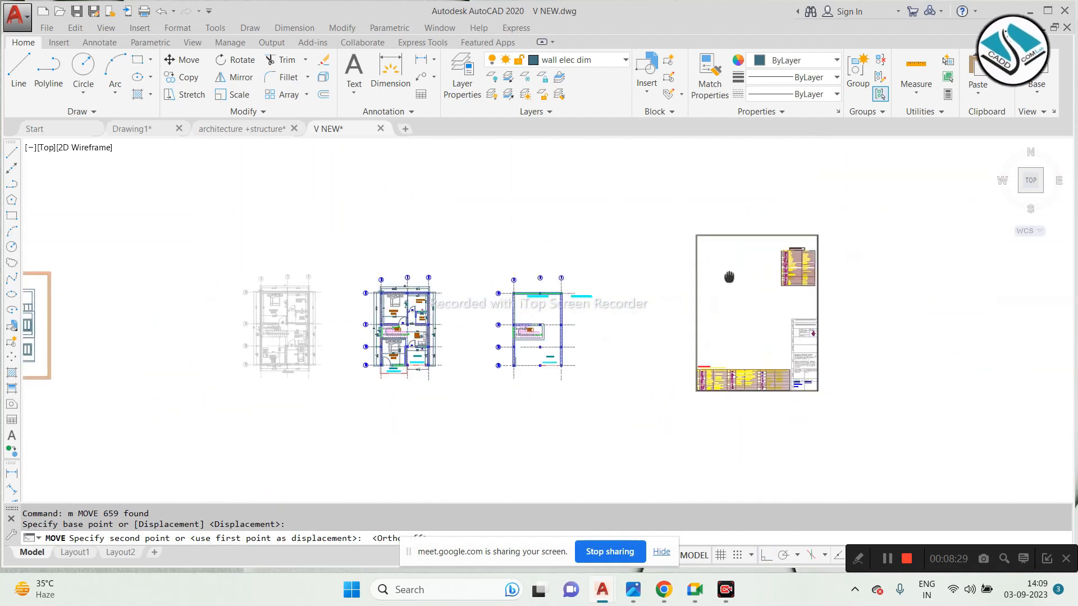
pyautogui.click(913, 323)
# Step: Scale the whole electrical sheet up freehand about a point near its lower-left corner, making it clearly larger than the floor plan
pyautogui.click(840, 181)
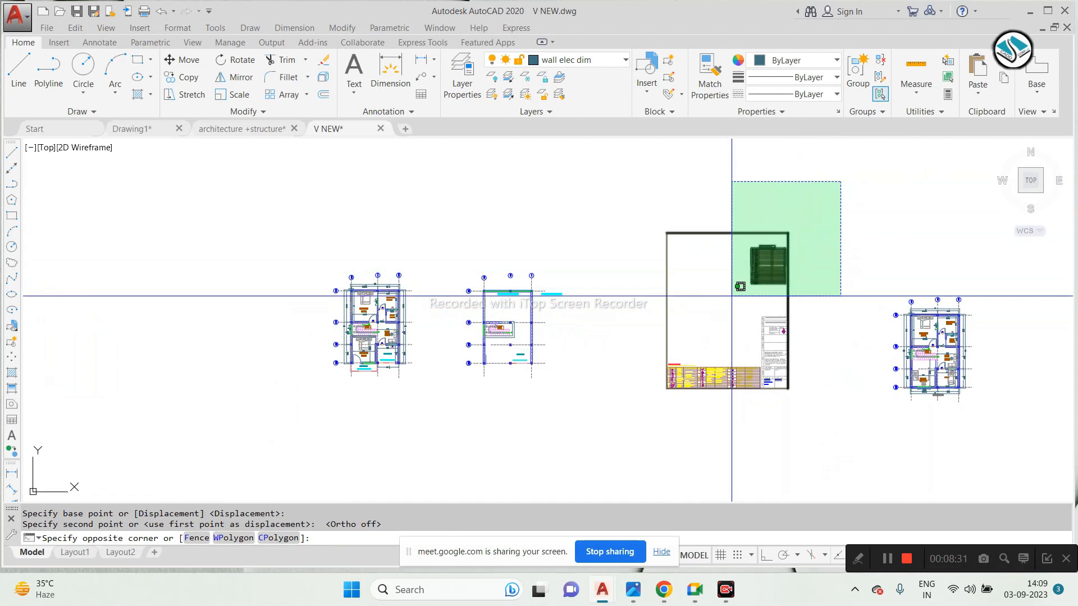
pyautogui.click(615, 409)
pyautogui.write('sc')
pyautogui.press('Return')
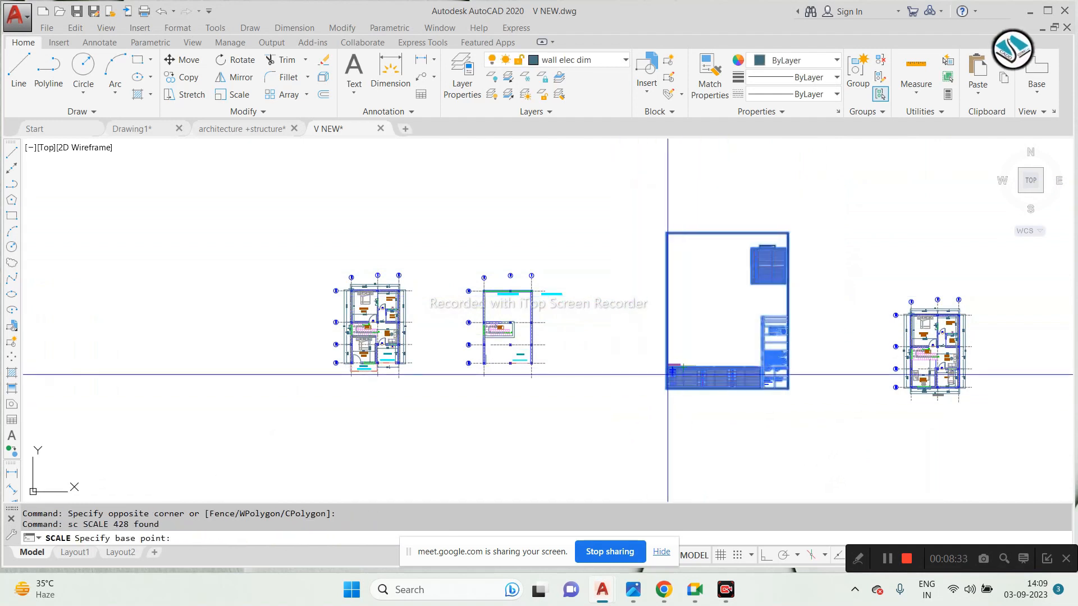
pyautogui.click(667, 371)
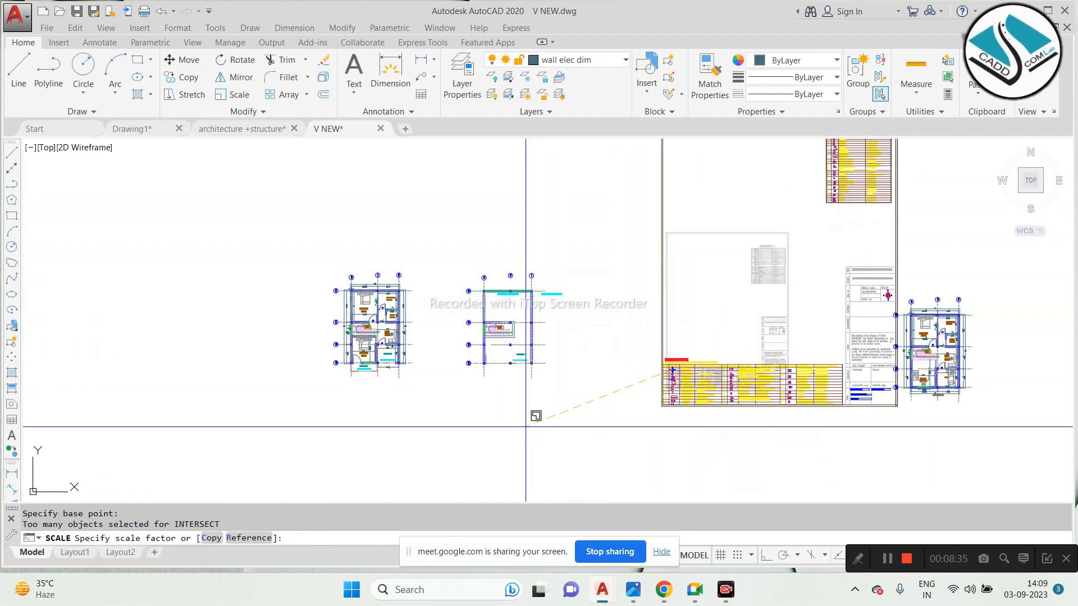
pyautogui.click(537, 426)
pyautogui.scroll(2, 973, 317)
# Step: Move the ground floor plan into the empty area inside the electrical sheet's border, beside the Electrical Legend
pyautogui.click(982, 272)
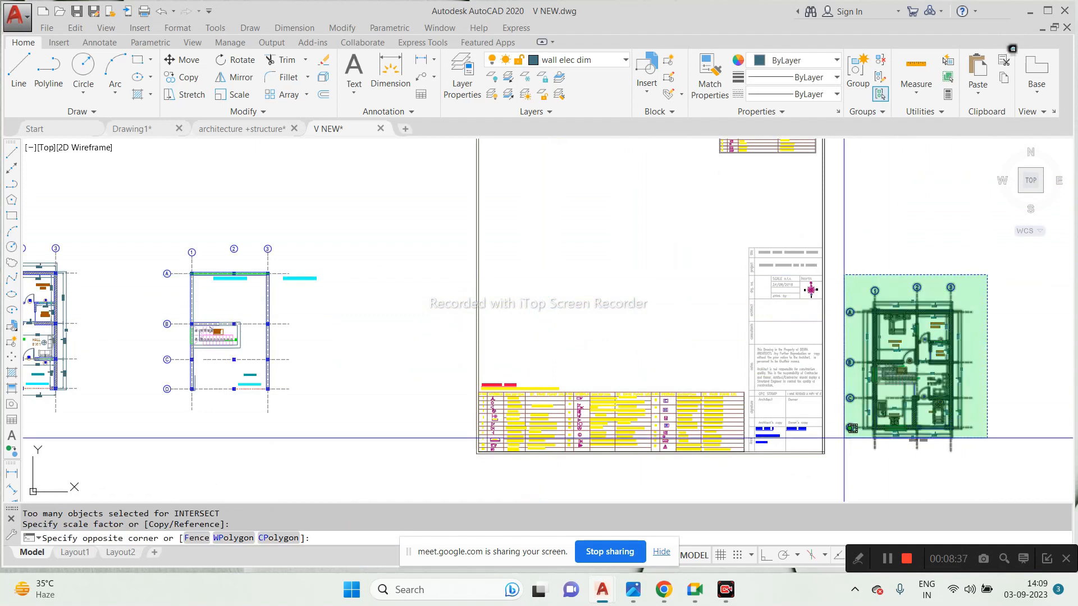
pyautogui.click(844, 446)
pyautogui.write('m')
pyautogui.press('Return')
pyautogui.click(886, 398)
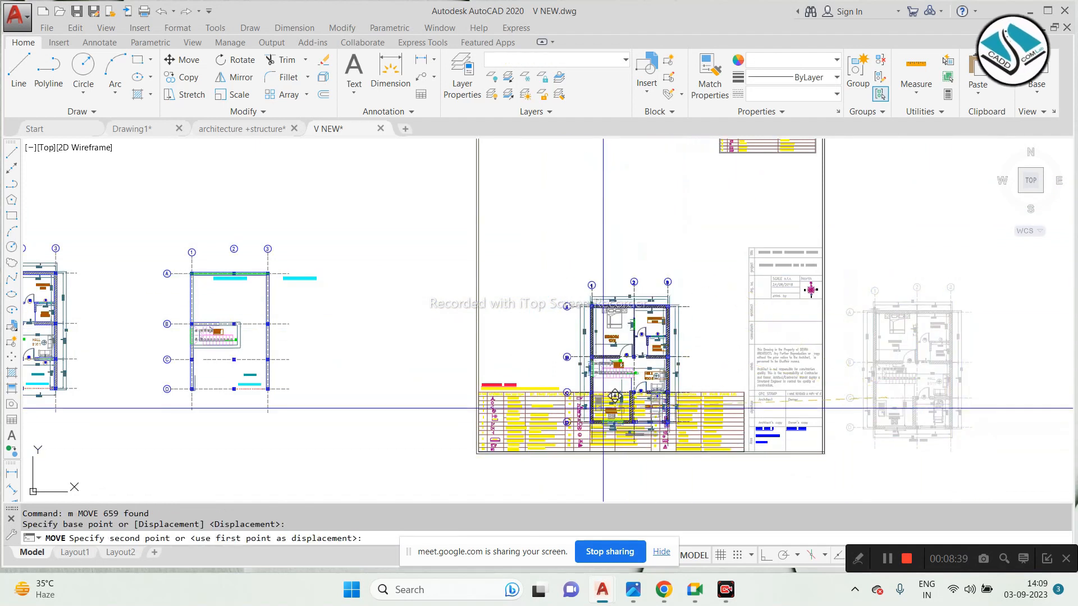
pyautogui.scroll(-2, 610, 354)
pyautogui.scroll(2, 620, 270)
pyautogui.click(561, 271)
pyautogui.scroll(-2, 561, 271)
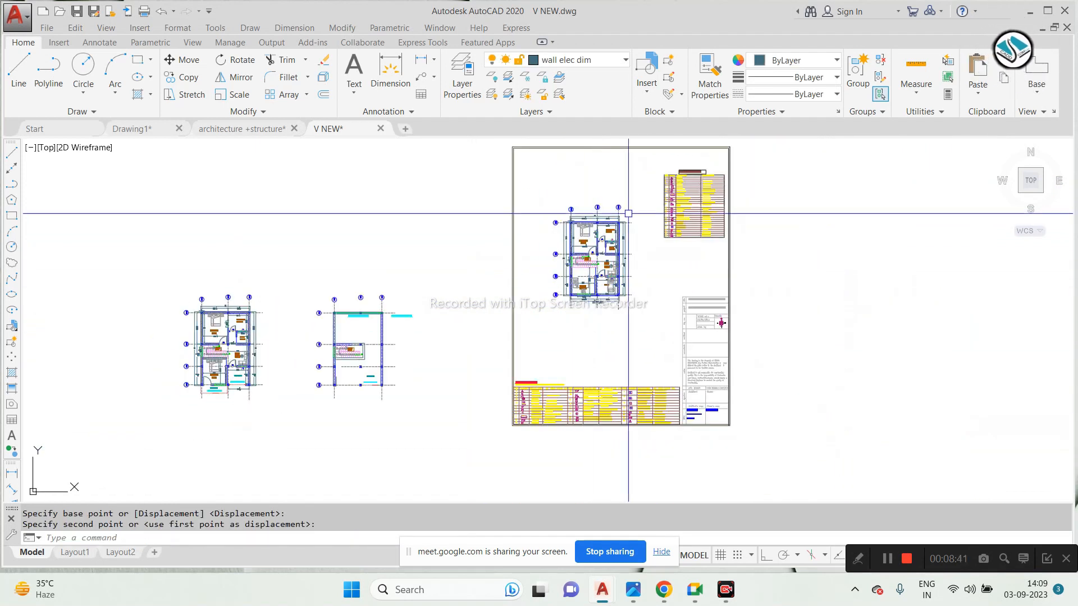
# Step: Try to select all text similar to the switch board note above the Electrical Symbol table
pyautogui.scroll(2, 606, 228)
pyautogui.press('Escape')
pyautogui.scroll(-2, 607, 228)
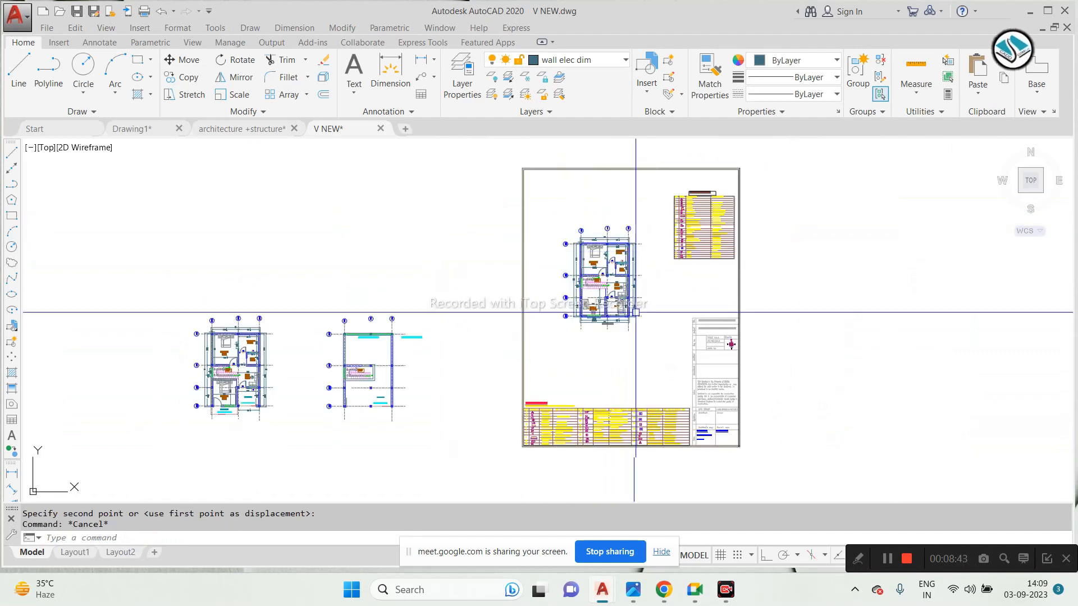
pyautogui.scroll(5, 672, 317)
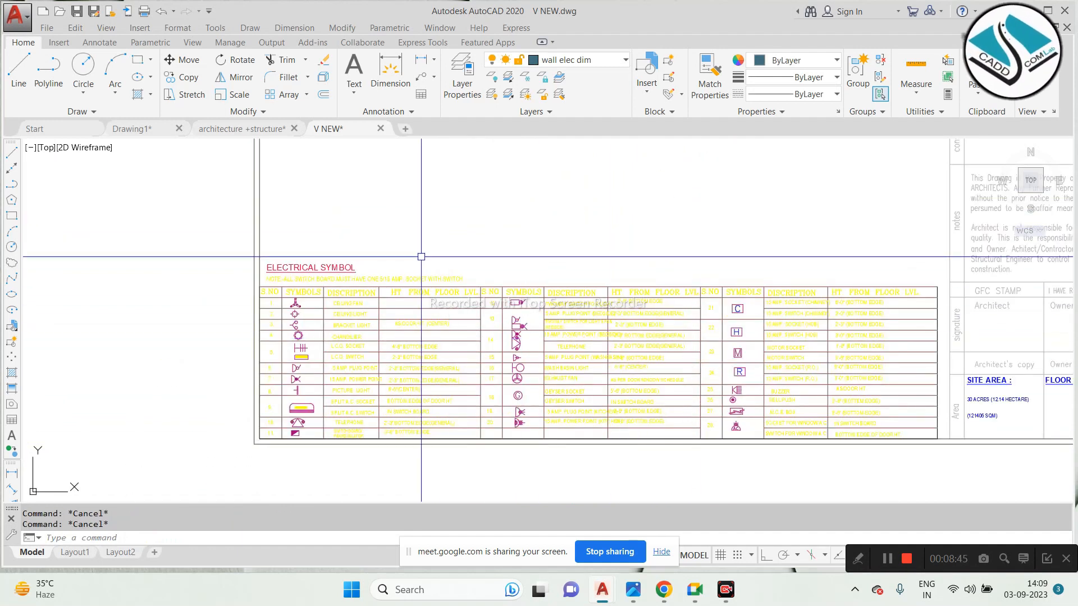
pyautogui.scroll(2, 414, 260)
pyautogui.click(399, 275)
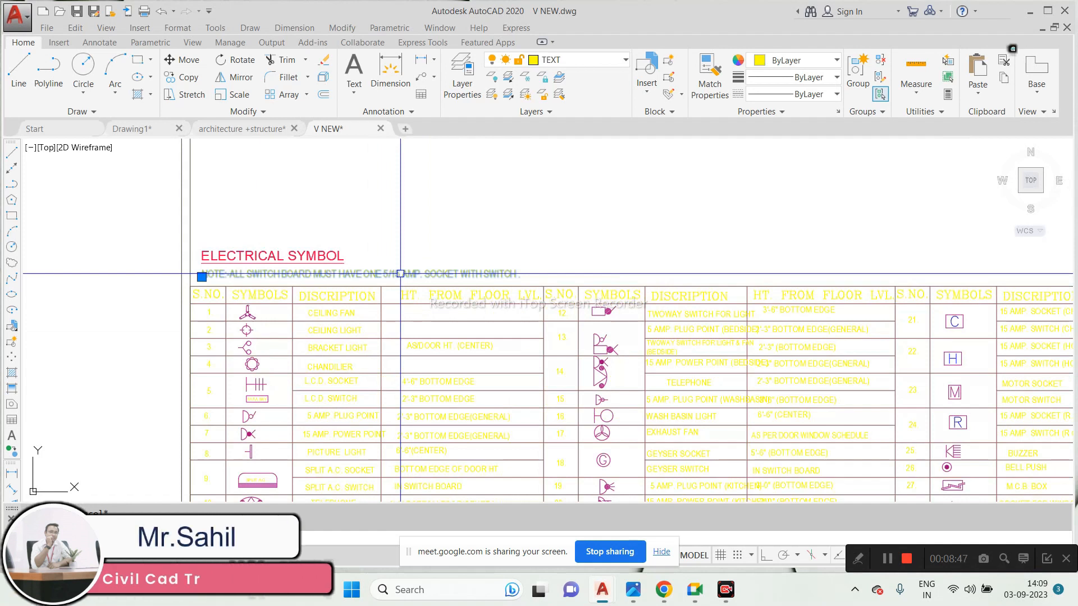
pyautogui.rightClick(413, 278)
pyautogui.click(464, 449)
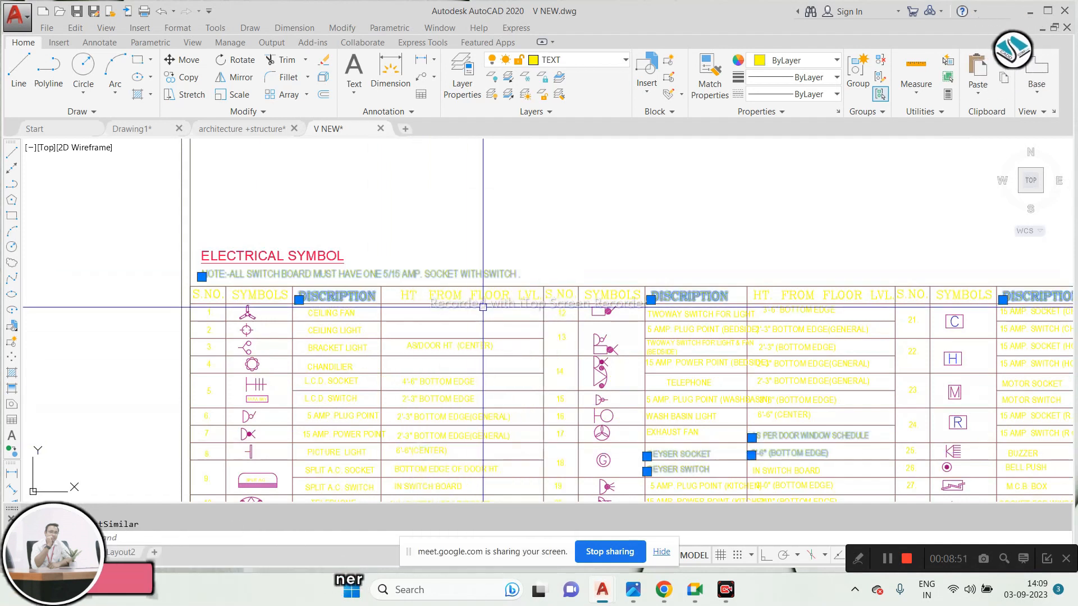
pyautogui.press('Escape')
pyautogui.scroll(-3, 423, 335)
pyautogui.scroll(4, 373, 320)
pyautogui.scroll(-6, 466, 321)
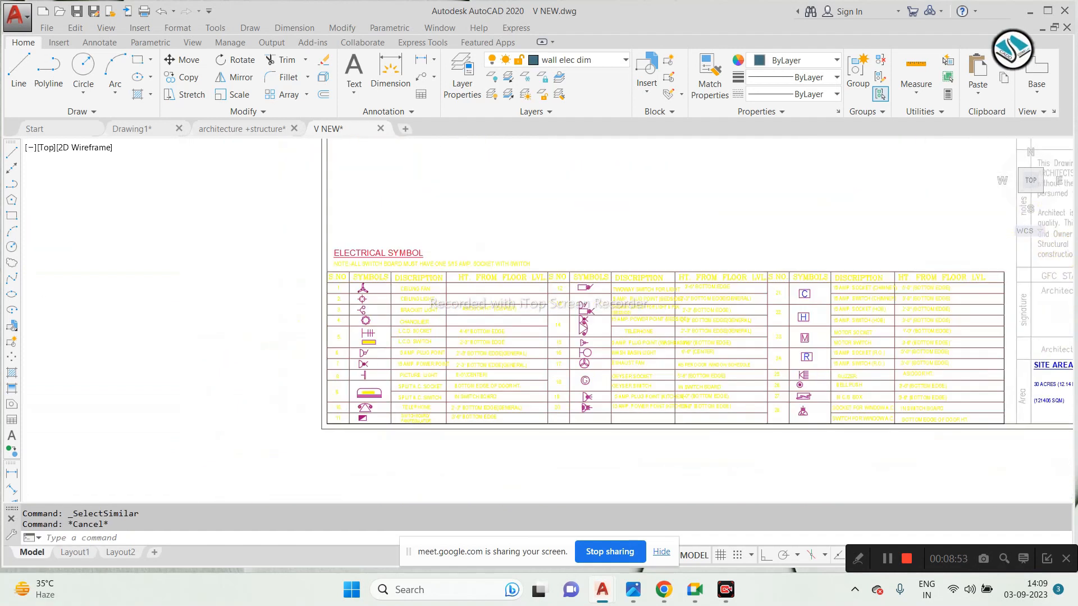
# Step: Change the color of the whole Electrical Legend, including its title, to dark blue
pyautogui.scroll(-5, 745, 313)
pyautogui.scroll(7, 741, 236)
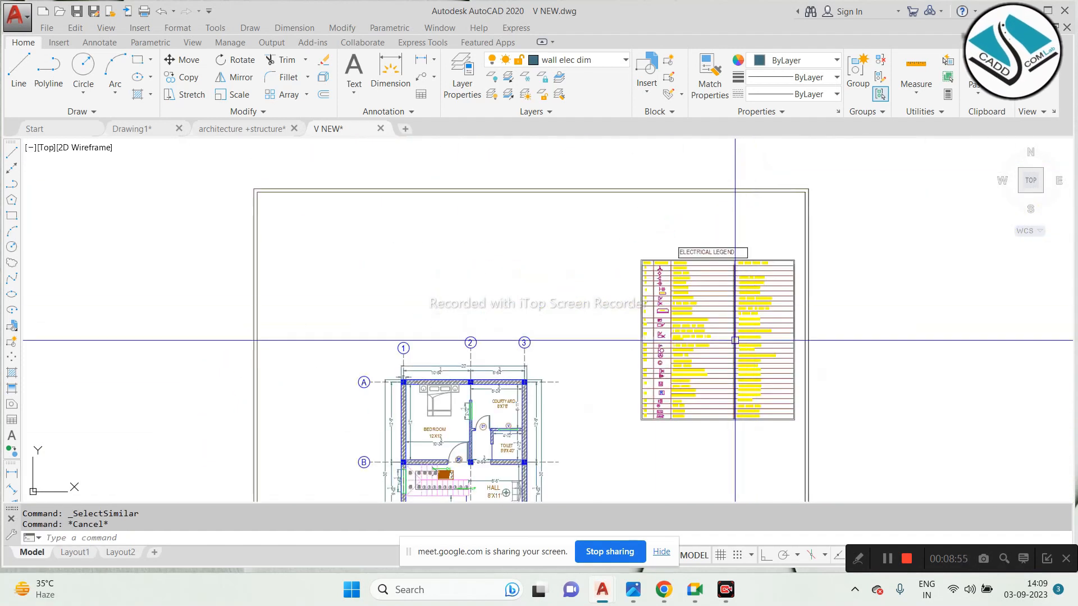
pyautogui.click(558, 157)
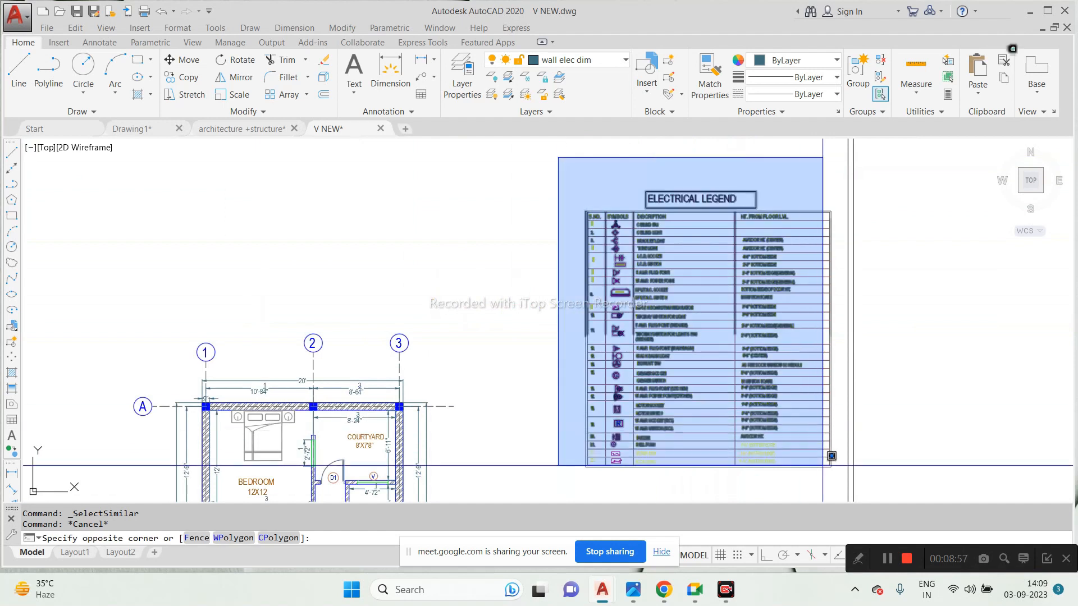
pyautogui.click(840, 473)
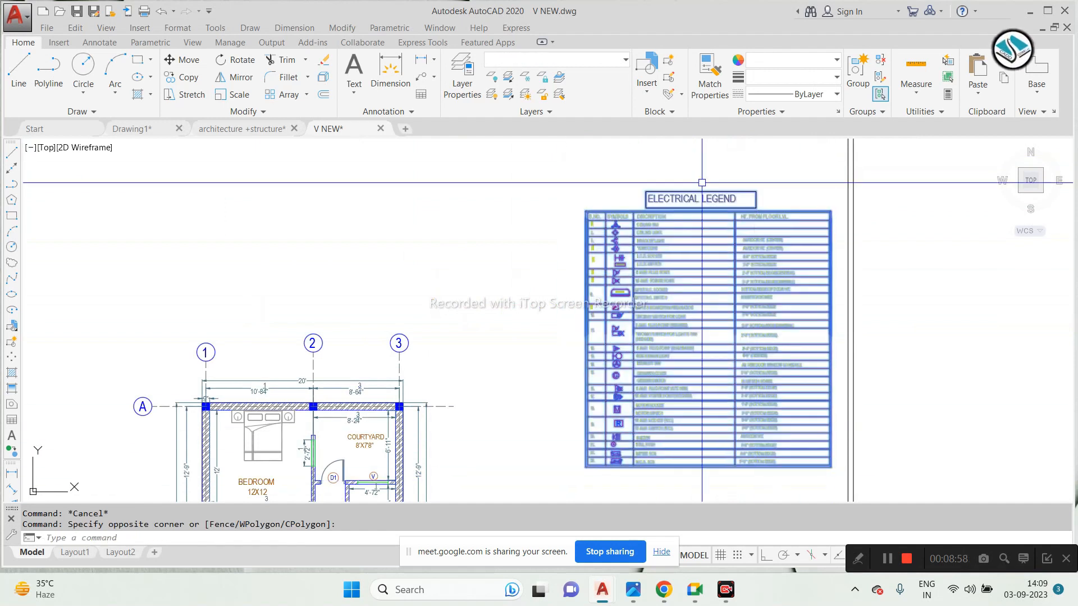
pyautogui.click(775, 61)
pyautogui.click(840, 114)
pyautogui.press('Escape')
# Step: Erase the Electrical Symbol table together with its heading and note from the lower part of the sheet
pyautogui.scroll(4, 732, 316)
pyautogui.scroll(-8, 730, 297)
pyautogui.scroll(-2, 627, 242)
pyautogui.scroll(4, 486, 497)
pyautogui.click(345, 307)
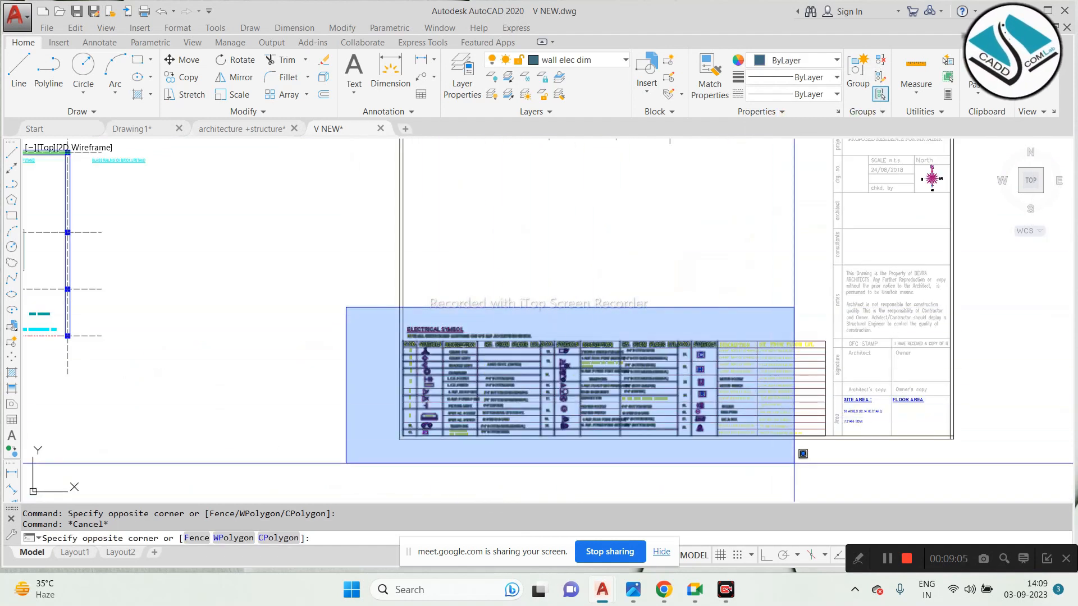
pyautogui.click(825, 484)
pyautogui.write('e')
pyautogui.press('Return')
pyautogui.scroll(-2, 682, 406)
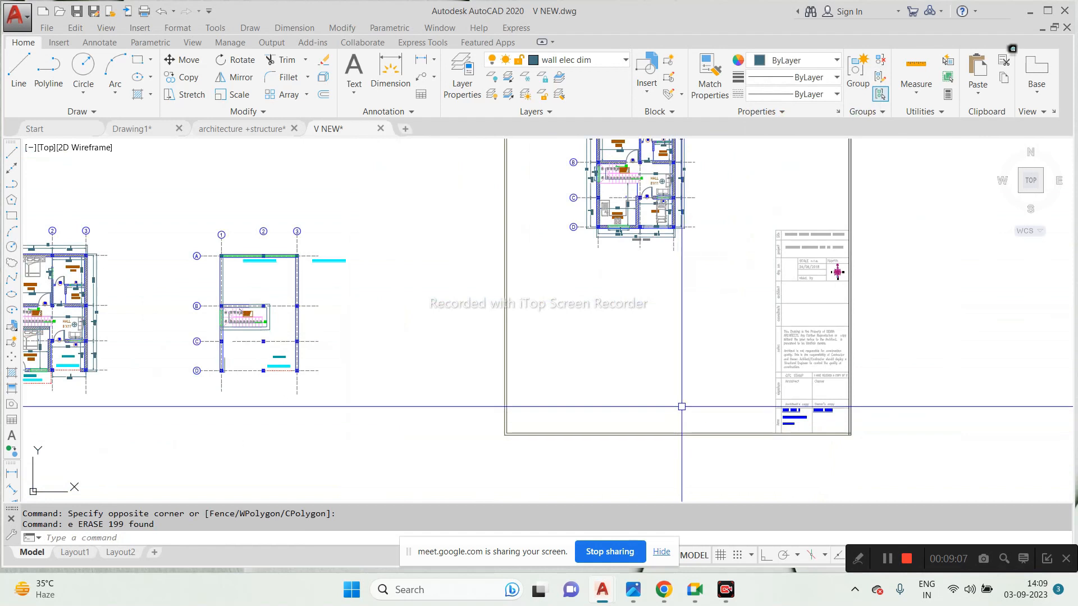
# Step: Erase the title block beneath the Electrical Legend, keeping the sheet border
pyautogui.scroll(-2, 690, 377)
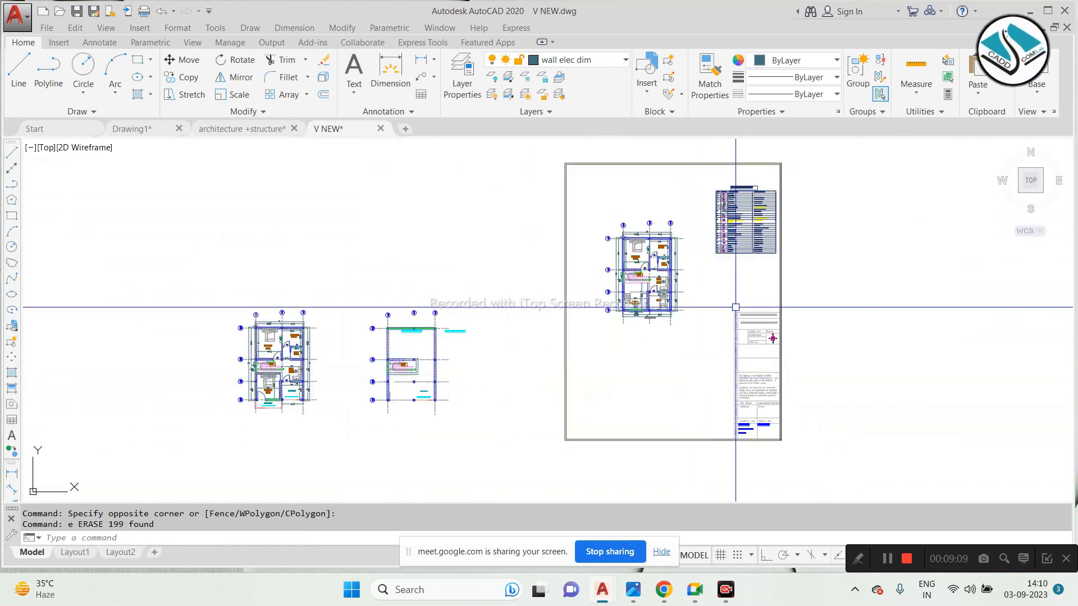
pyautogui.scroll(4, 795, 382)
pyautogui.scroll(-2, 795, 382)
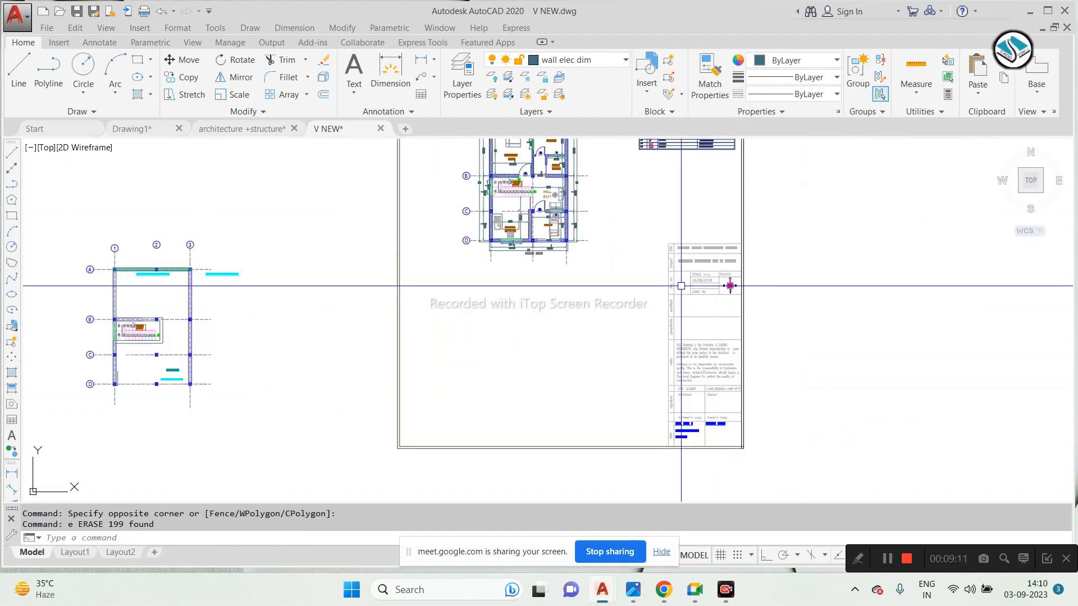
pyautogui.scroll(-2, 671, 281)
pyautogui.click(652, 213)
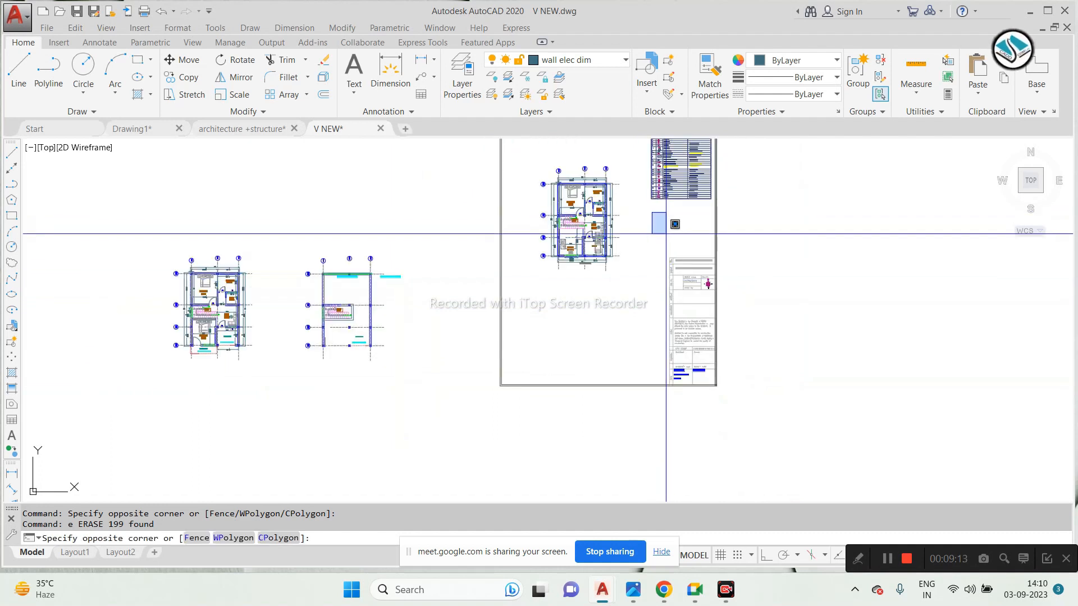
pyautogui.write('e')
pyautogui.press('space')
pyautogui.click(648, 229)
pyautogui.click(729, 404)
pyautogui.write('e')
pyautogui.press('space')
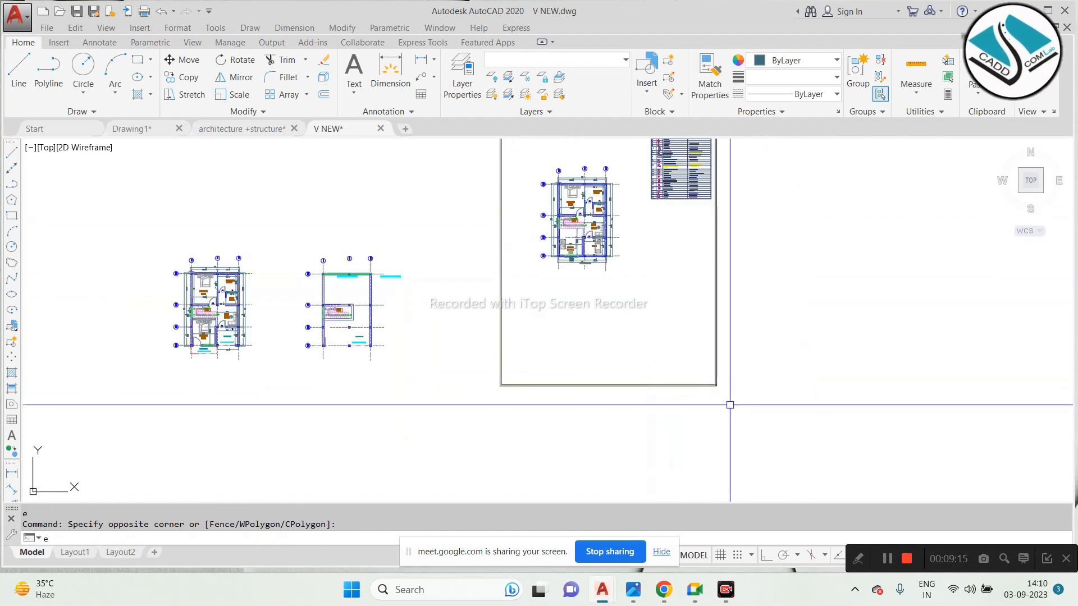
# Step: Draw a horizontal line across the sheet between its outer side borders, just below the ground floor plan
pyautogui.write('l')
pyautogui.press('space')
pyautogui.scroll(4, 507, 241)
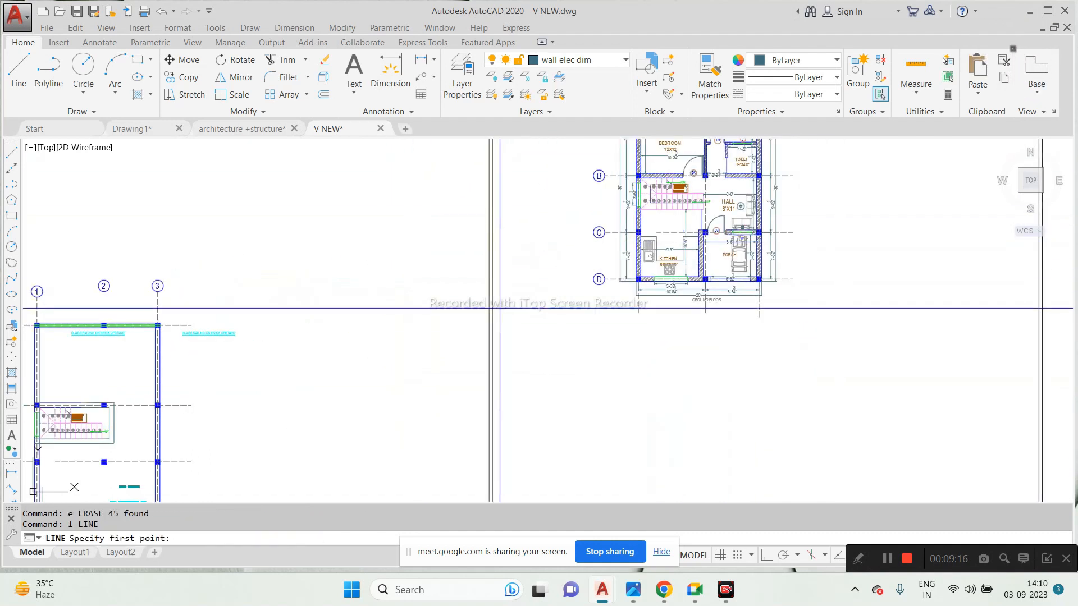
pyautogui.click(490, 337)
pyautogui.moveTo(526, 542); pyautogui.dragTo(474, 543)
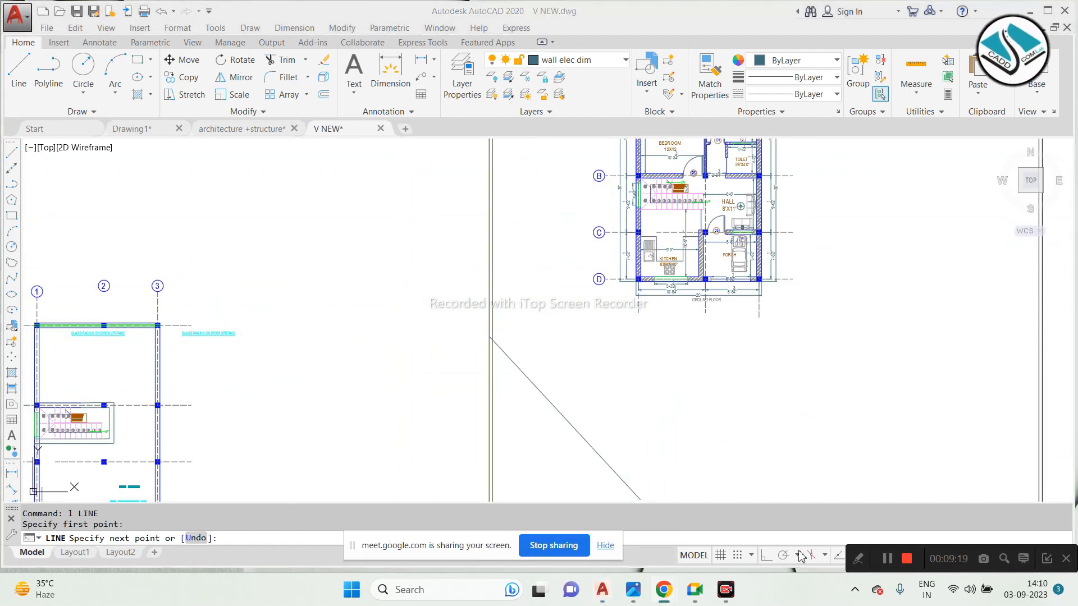
pyautogui.click(765, 552)
pyautogui.scroll(-2, 757, 348)
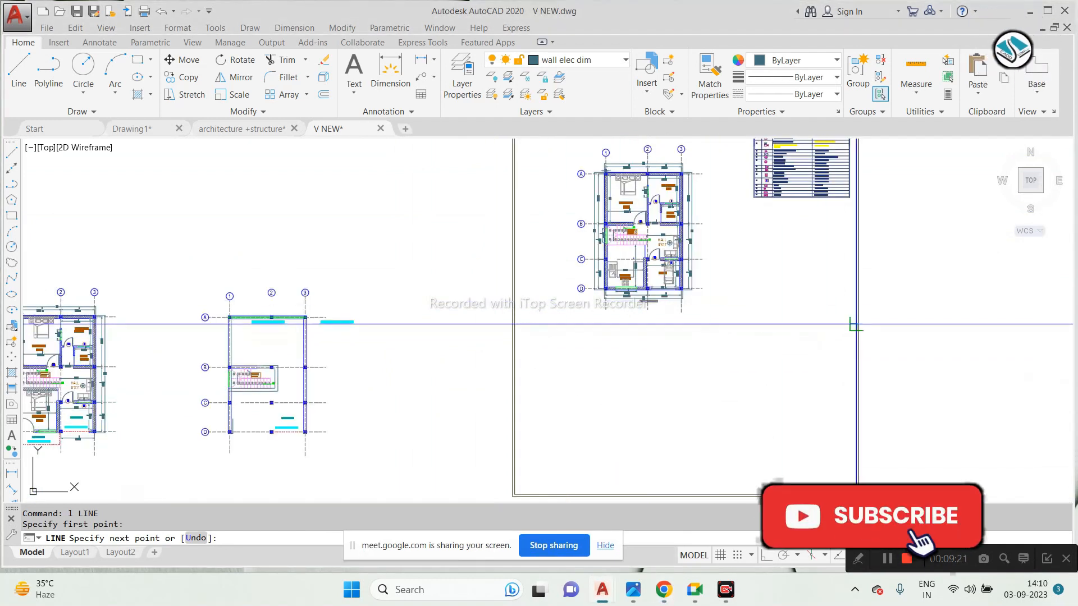
pyautogui.click(856, 324)
pyautogui.press('Escape')
pyautogui.press('Escape')
# Step: Trim the sheet's side border lines below the new horizontal line
pyautogui.write('tr')
pyautogui.press('space')
pyautogui.press('space')
pyautogui.click(885, 341)
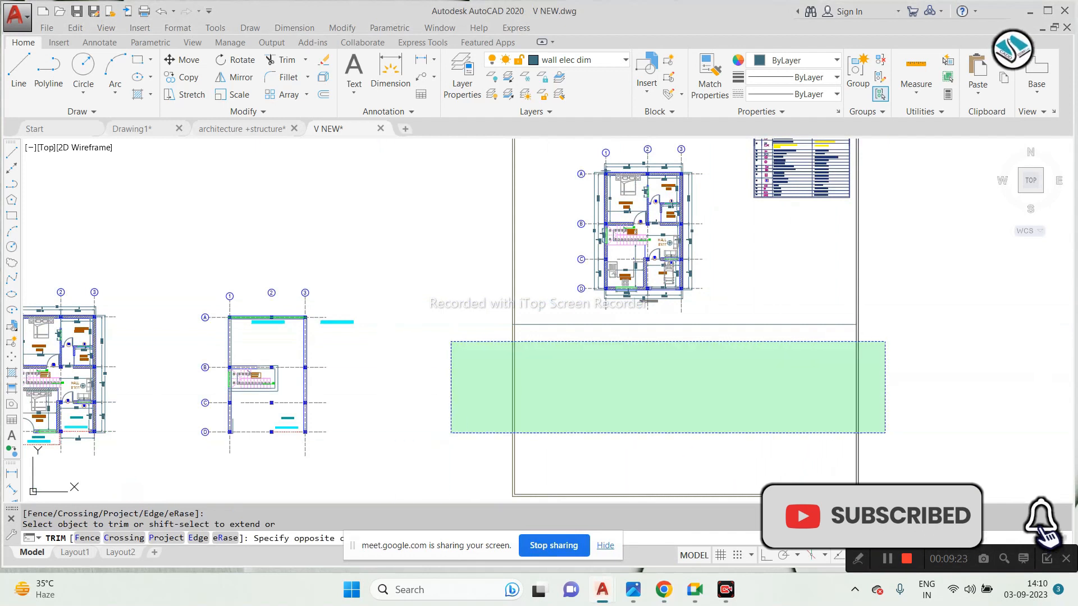
pyautogui.click(450, 432)
pyautogui.scroll(-2, 639, 261)
pyautogui.press('Escape')
# Step: Erase the two leftover bottom border lines of the old sheet
pyautogui.click(705, 387)
pyautogui.click(650, 443)
pyautogui.write('e')
pyautogui.press('space')
pyautogui.scroll(2, 616, 298)
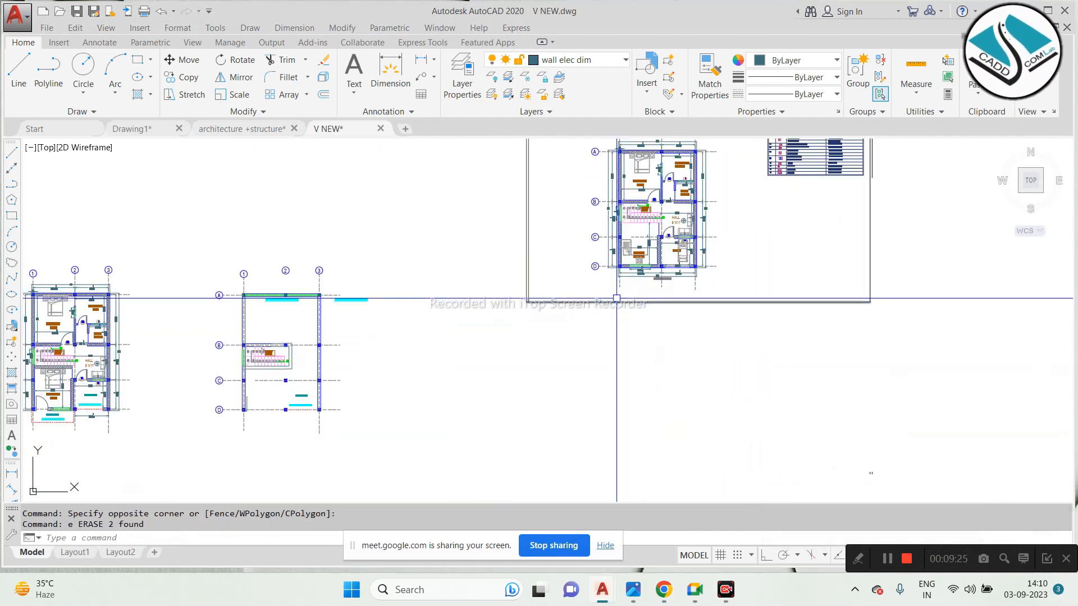
# Step: Offset the sheet's new bottom line inward by 3 to form a double border
pyautogui.write('o')
pyautogui.press('space')
pyautogui.write('3')
pyautogui.press('space')
pyautogui.scroll(4, 635, 303)
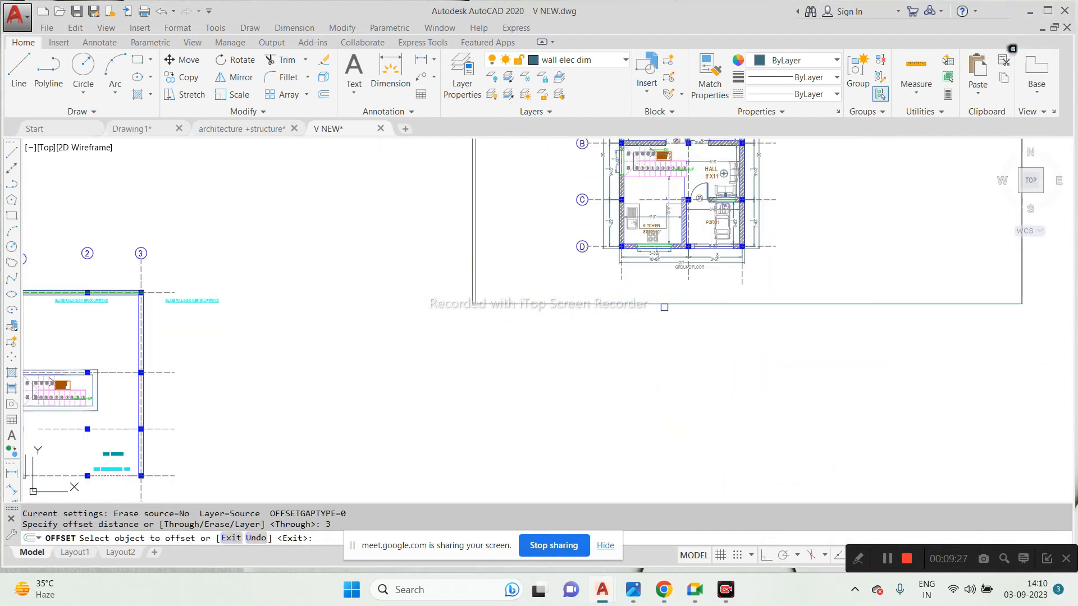
pyautogui.click(710, 301)
pyautogui.click(709, 285)
pyautogui.scroll(-3, 590, 350)
pyautogui.scroll(2, 642, 219)
pyautogui.click(642, 219)
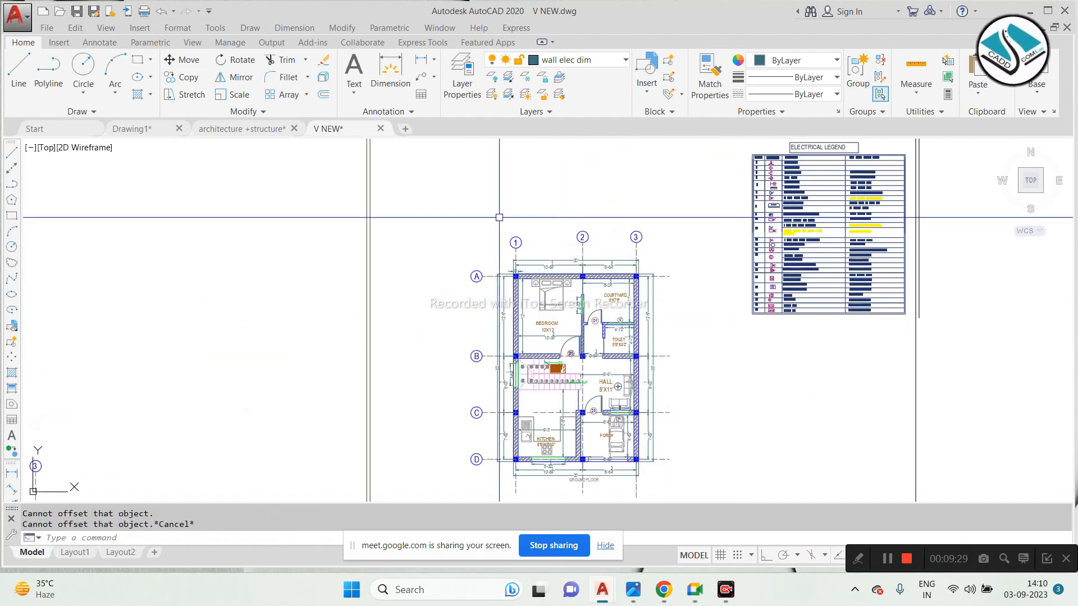
# Step: Move the ground floor plan up and to the left within the shortened sheet
pyautogui.click(423, 218)
pyautogui.scroll(-2, 513, 260)
pyautogui.click(695, 477)
pyautogui.write('m')
pyautogui.press('space')
pyautogui.click(567, 342)
pyautogui.click(543, 282)
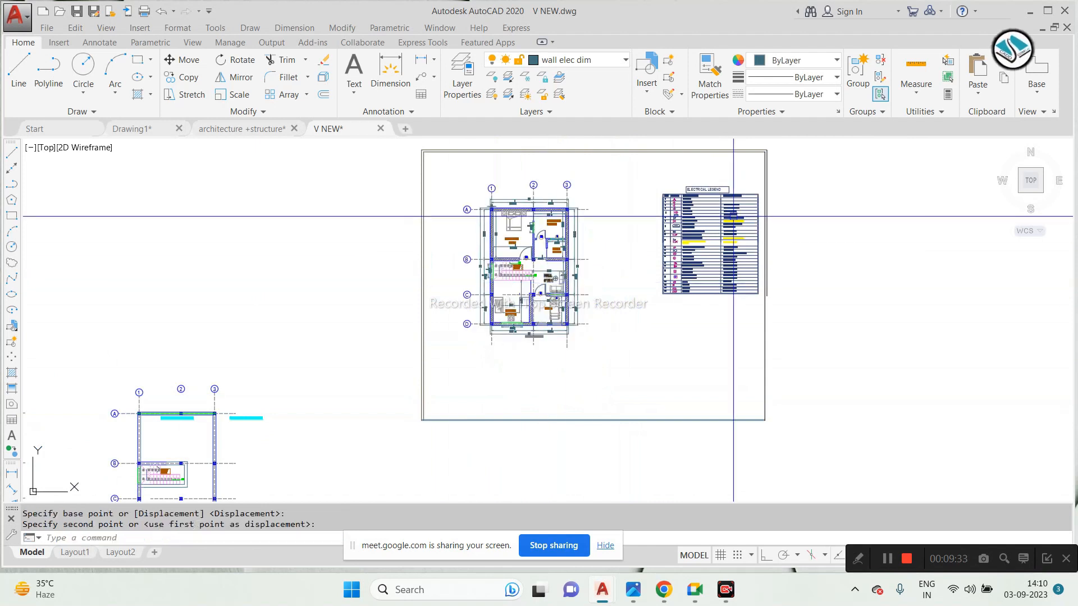
# Step: Move the Electrical Legend with its title away from the sheet's corner, slightly down and closer to the ground floor plan
pyautogui.scroll(2, 740, 210)
pyautogui.click(543, 155)
pyautogui.click(765, 375)
pyautogui.write('m')
pyautogui.press('space')
pyautogui.click(716, 296)
pyautogui.click(670, 318)
pyautogui.press('Escape')
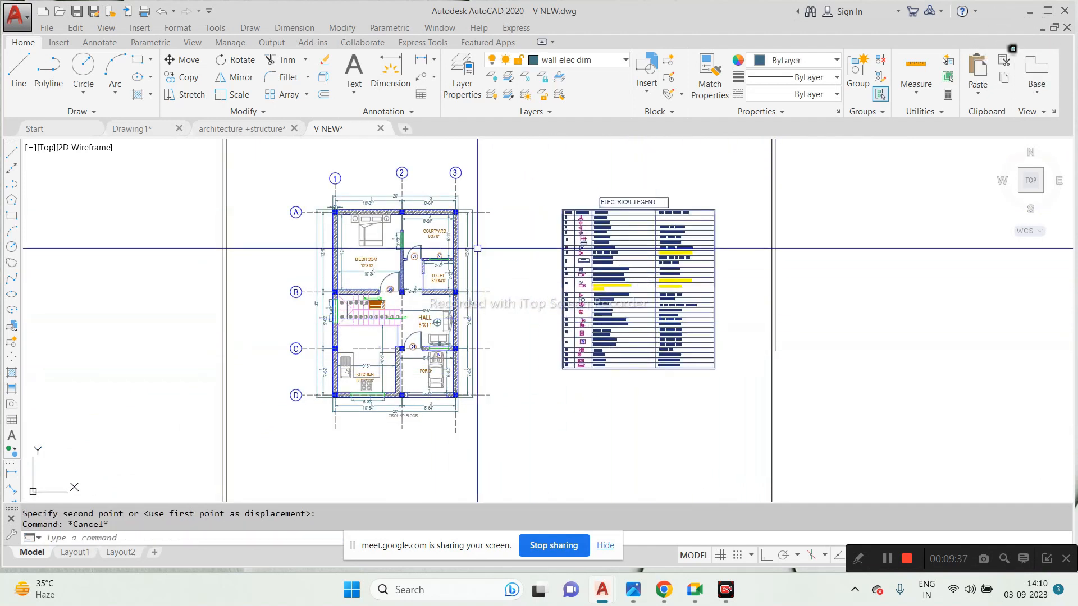
# Step: Switch to the architecture +structure drawing and examine the bedroom wiring and symbols in its electrical layout
pyautogui.scroll(5, 393, 236)
pyautogui.scroll(-4, 365, 179)
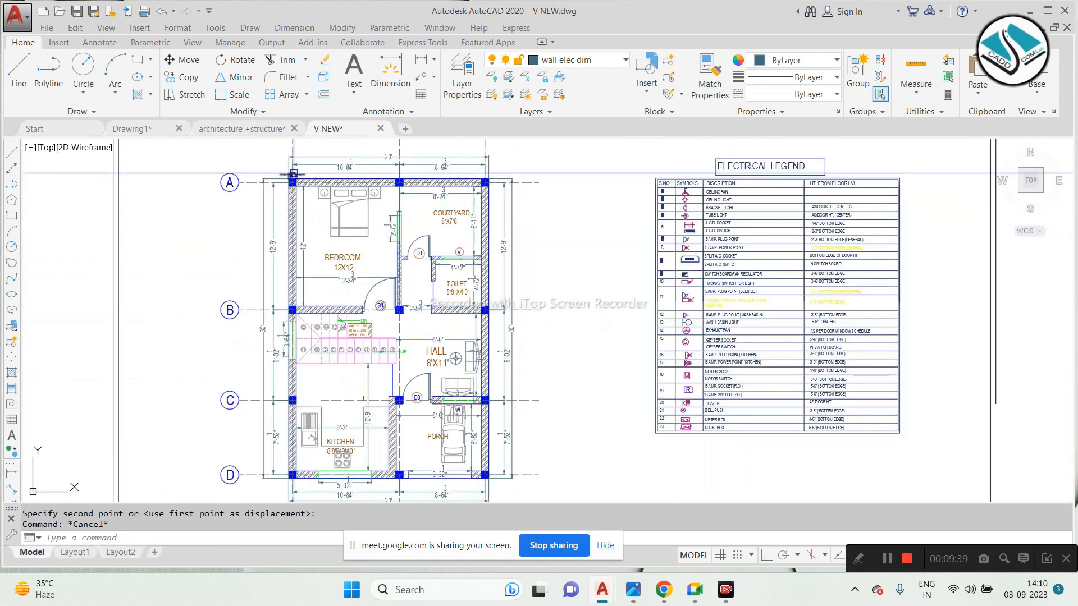
pyautogui.scroll(2, 292, 174)
pyautogui.click(251, 131)
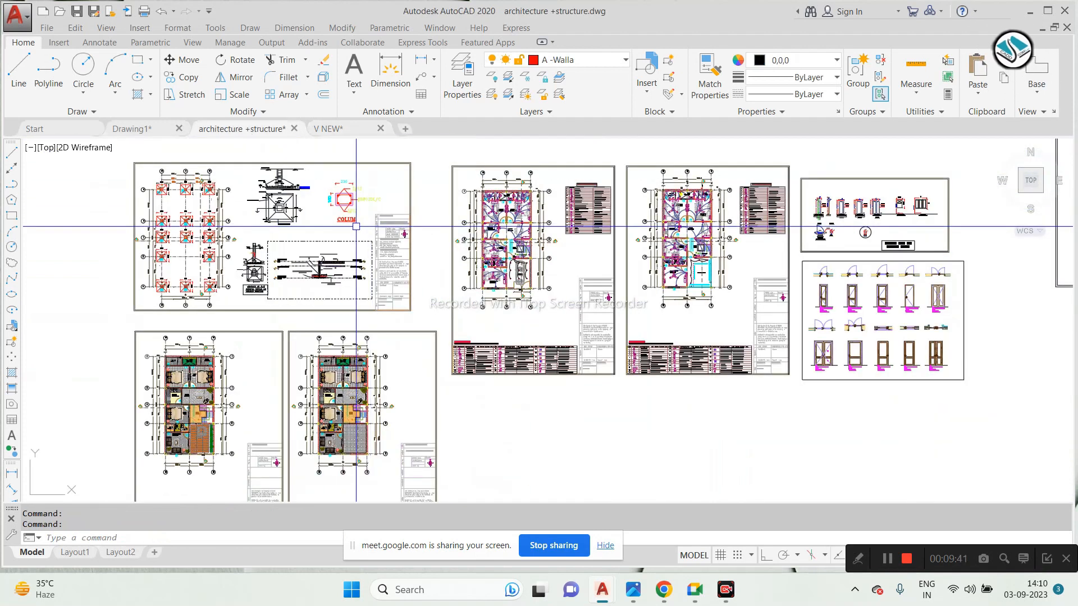
pyautogui.scroll(9, 506, 196)
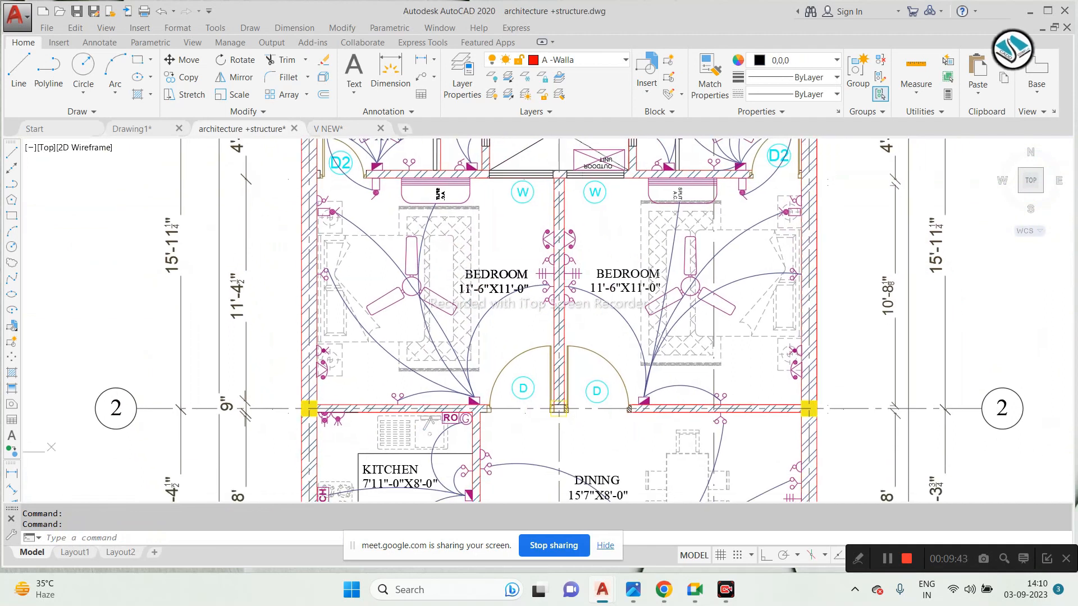
# Step: Switch to the V NEW drawing and erase the bed and the interior dimensions from the bedroom of the ground floor plan
pyautogui.scroll(2, 468, 265)
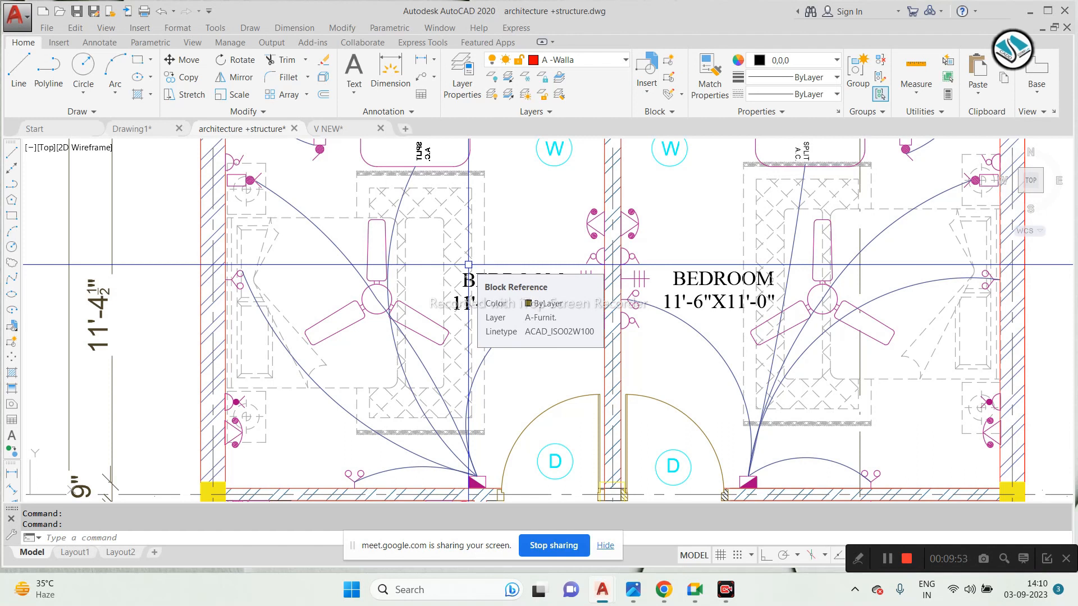
pyautogui.click(362, 133)
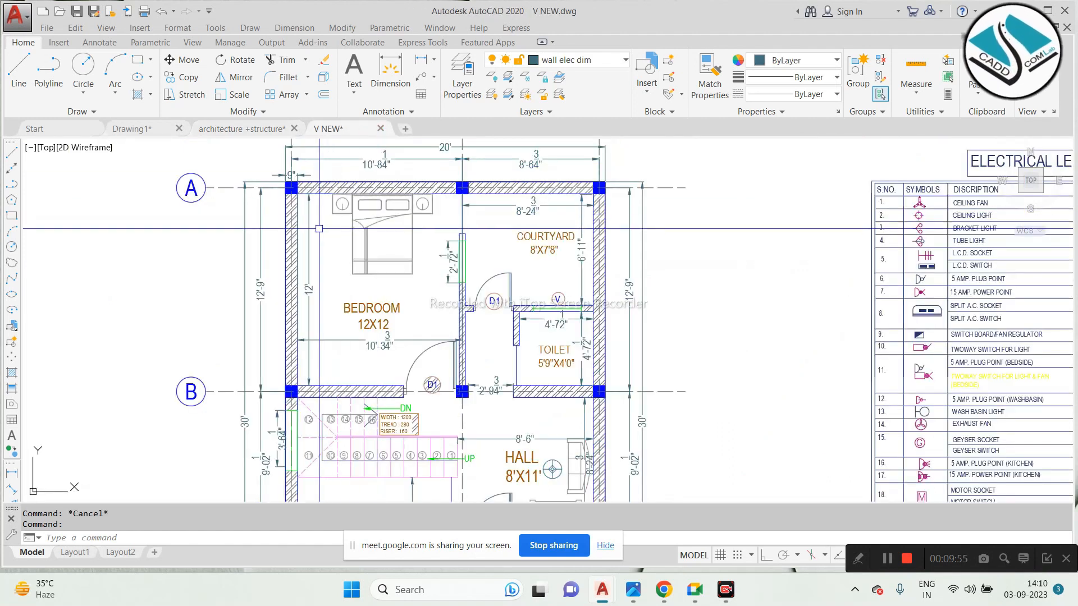
pyautogui.scroll(3, 298, 277)
pyautogui.click(299, 277)
pyautogui.click(517, 256)
pyautogui.click(459, 377)
pyautogui.click(462, 376)
pyautogui.press('Escape')
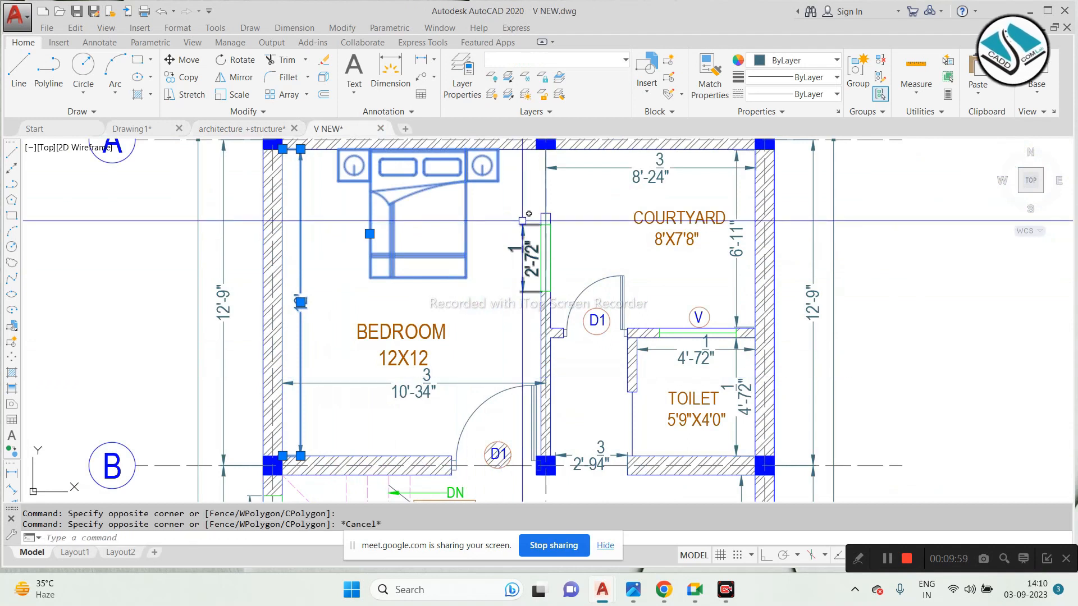
pyautogui.click(525, 228)
pyautogui.click(455, 384)
pyautogui.write('e')
pyautogui.press('Return')
# Step: Erase the interior dimensions of the courtyard and the toilet
pyautogui.click(687, 168)
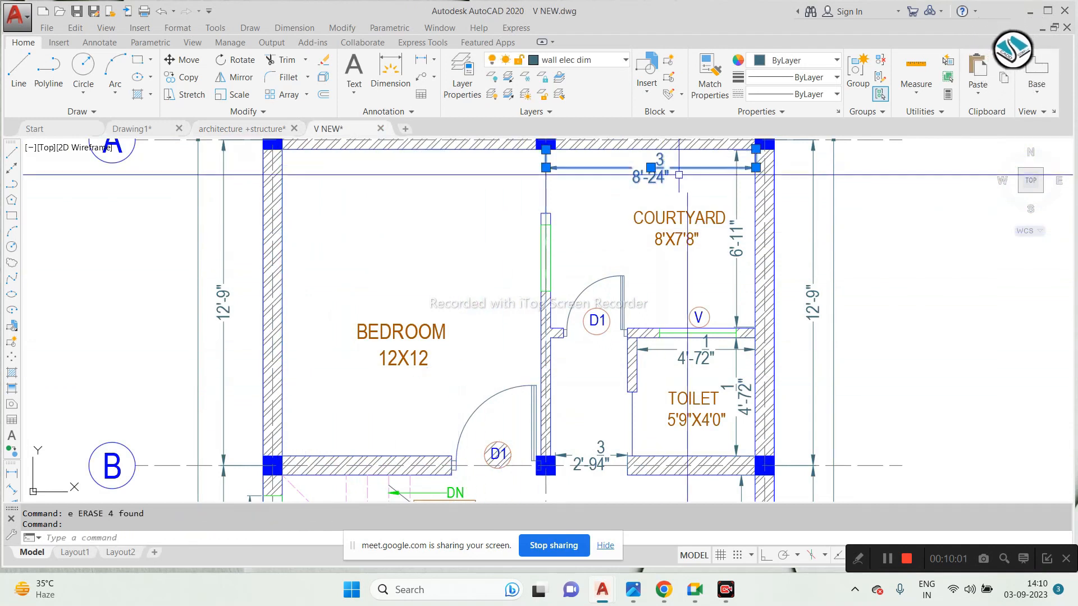
pyautogui.write('e')
pyautogui.press('Return')
pyautogui.scroll(-3, 735, 261)
pyautogui.scroll(5, 642, 296)
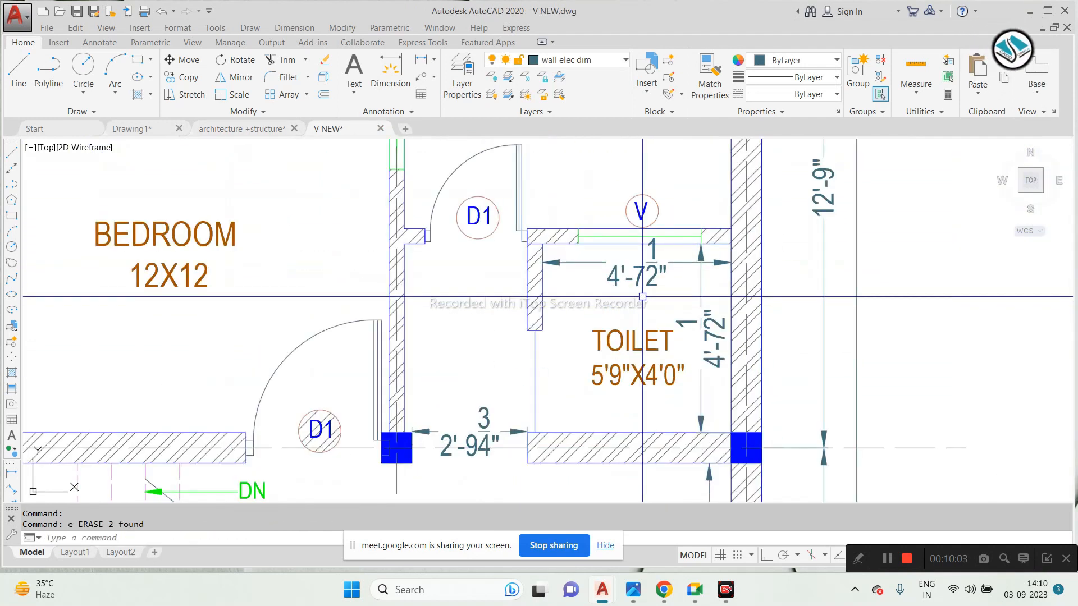
pyautogui.click(705, 341)
pyautogui.write('e')
pyautogui.press('Return')
# Step: Erase the interior dimensions of the toilet passage, hall, kitchen and porch
pyautogui.scroll(-5, 570, 219)
pyautogui.scroll(5, 471, 356)
pyautogui.scroll(-5, 547, 219)
pyautogui.scroll(2, 550, 213)
pyautogui.click(596, 225)
pyautogui.press('Escape')
pyautogui.click(606, 217)
pyautogui.click(655, 309)
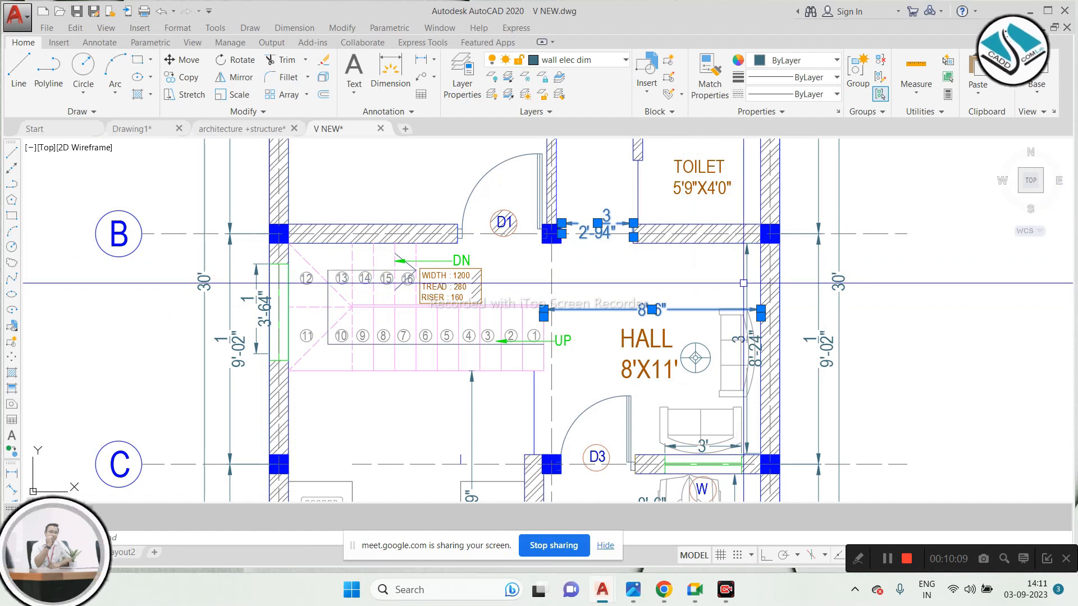
pyautogui.click(746, 284)
pyautogui.scroll(-5, 558, 190)
pyautogui.scroll(5, 484, 337)
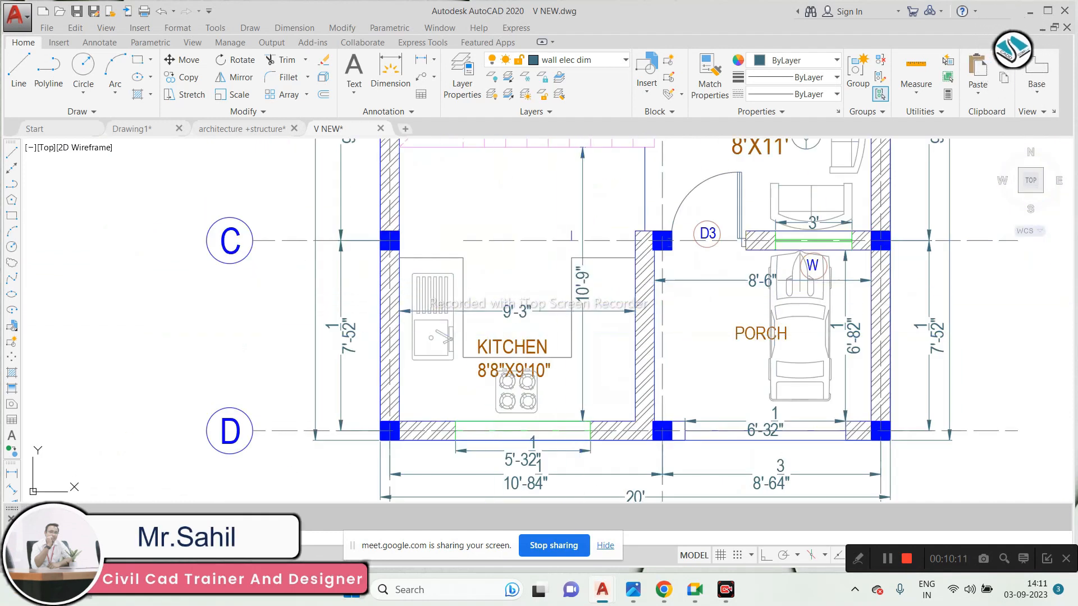
pyautogui.press('Delete')
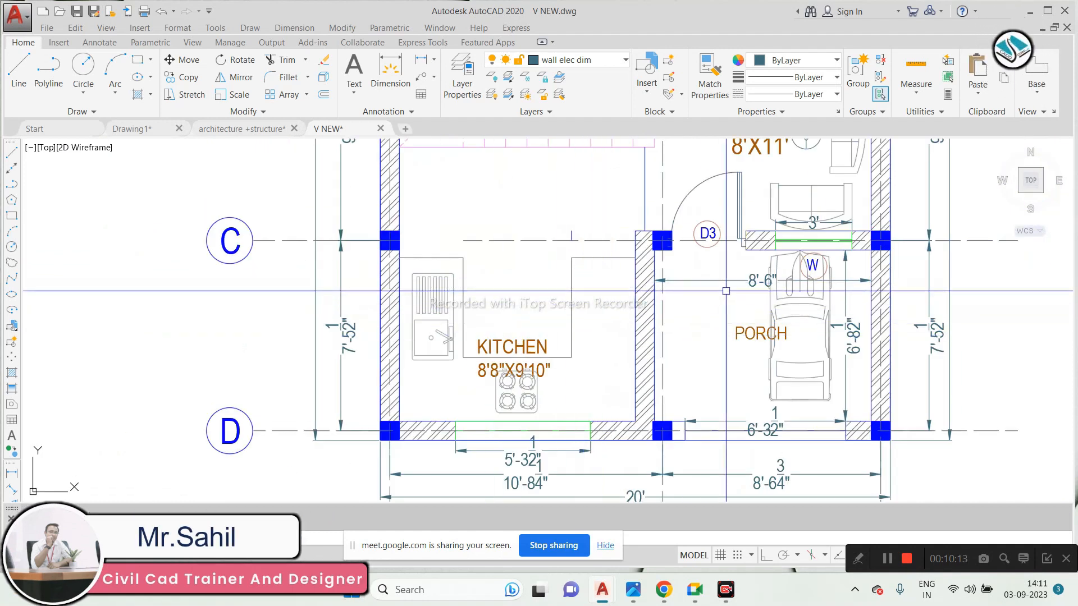
pyautogui.write('e')
pyautogui.press('Return')
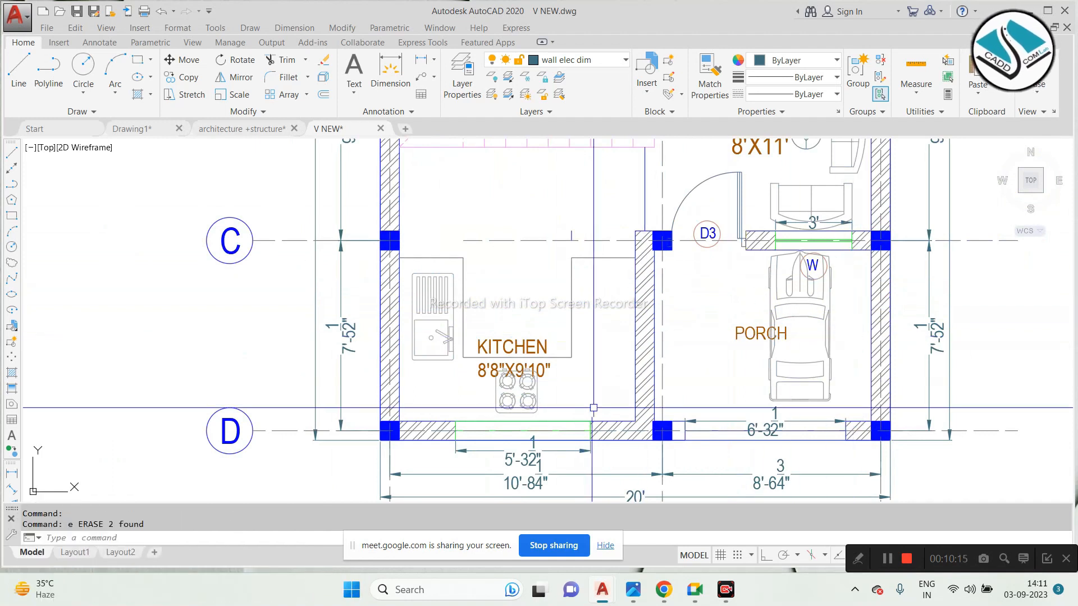
# Step: Copy the bed with its side tables from the original floor plan into the sheet's bedroom, against the wall on grid A
pyautogui.scroll(-6, 604, 265)
pyautogui.scroll(4, 578, 272)
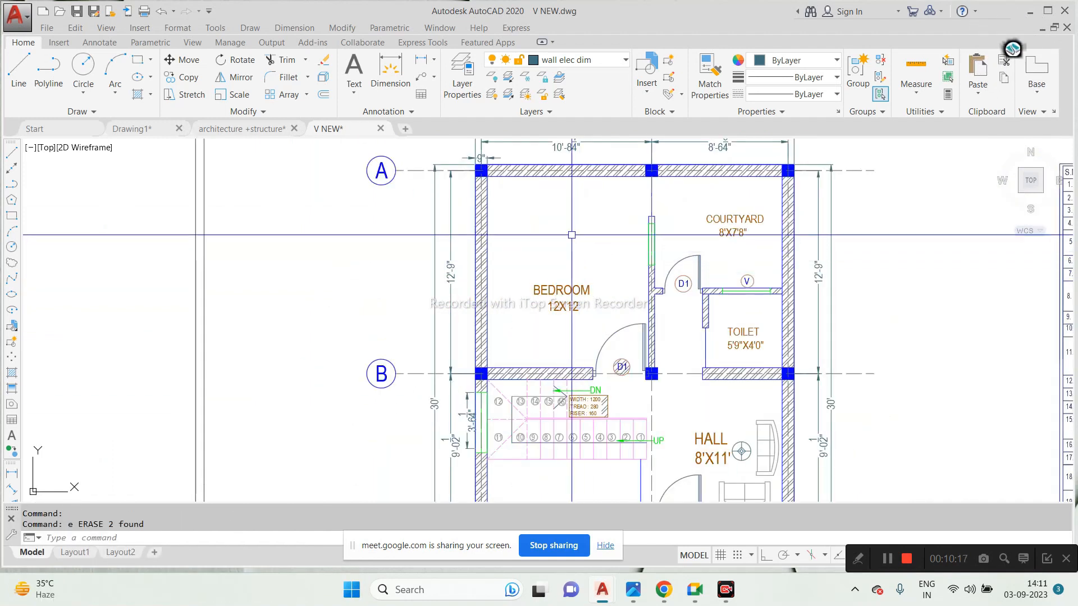
pyautogui.scroll(-8, 558, 228)
pyautogui.scroll(8, 438, 288)
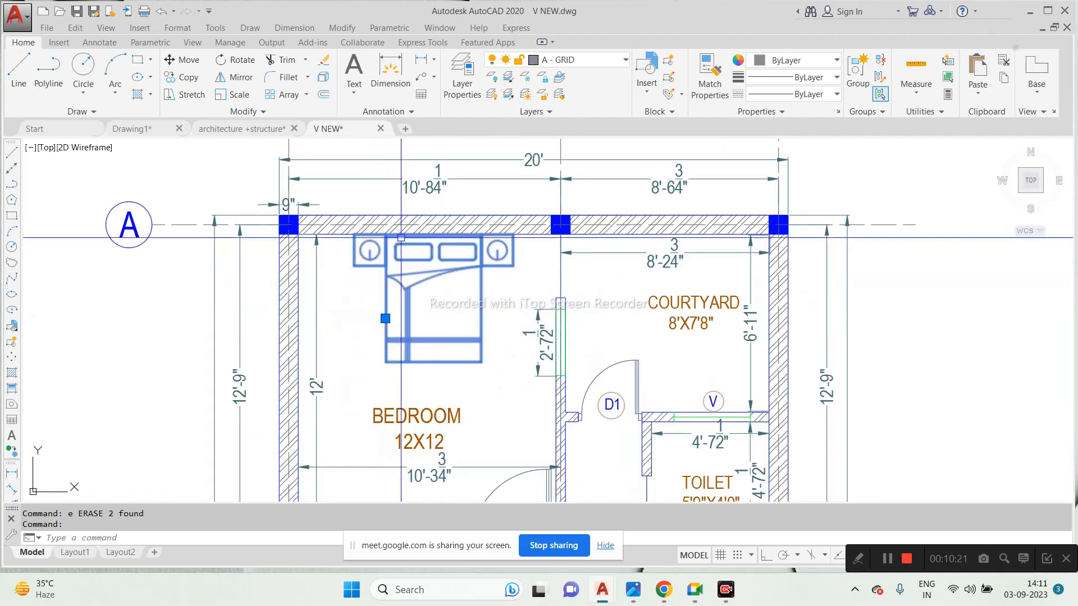
pyautogui.click(433, 236)
pyautogui.scroll(-7, 433, 236)
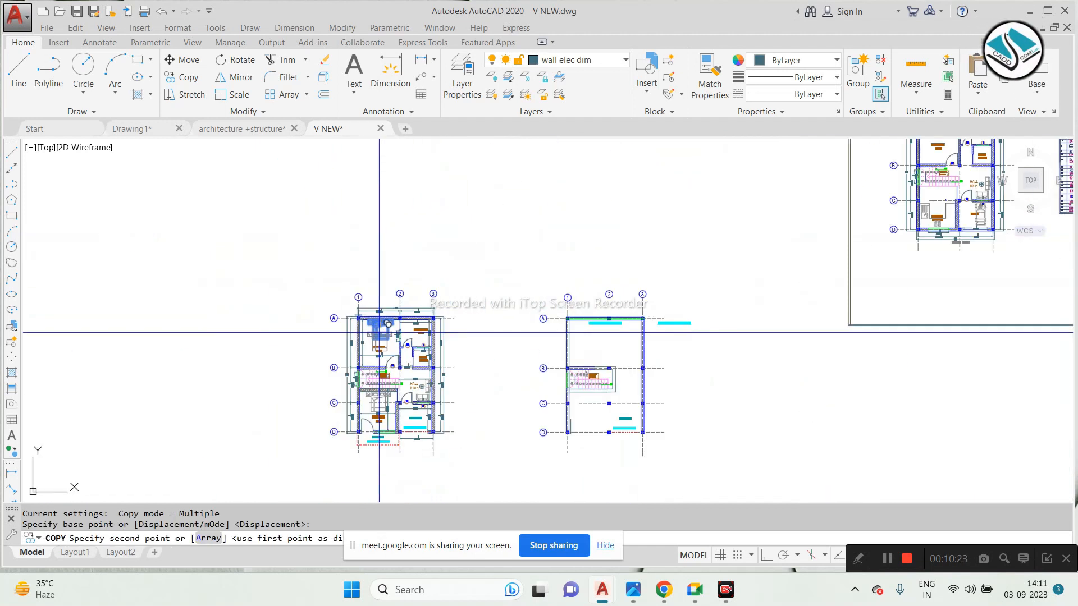
pyautogui.moveTo(592, 326); pyautogui.dragTo(565, 310, button='middle')
pyautogui.scroll(-2, 560, 312)
pyautogui.scroll(11, 791, 178)
pyautogui.scroll(-2, 719, 236)
pyautogui.moveTo(698, 252); pyautogui.dragTo(677, 301, button='middle')
pyautogui.scroll(2, 679, 235)
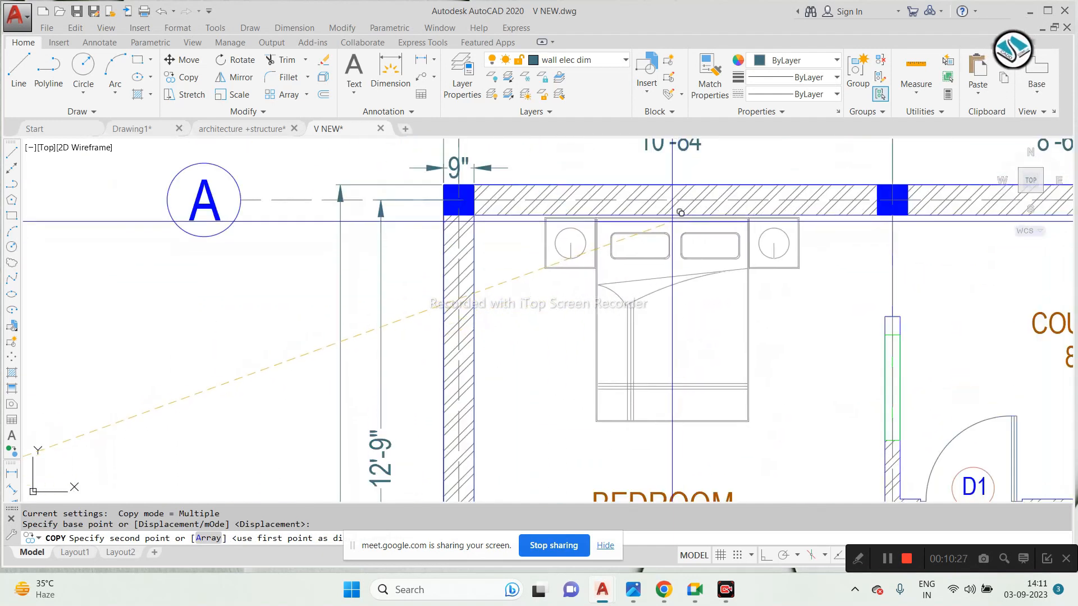
pyautogui.click(672, 220)
pyautogui.scroll(-4, 516, 191)
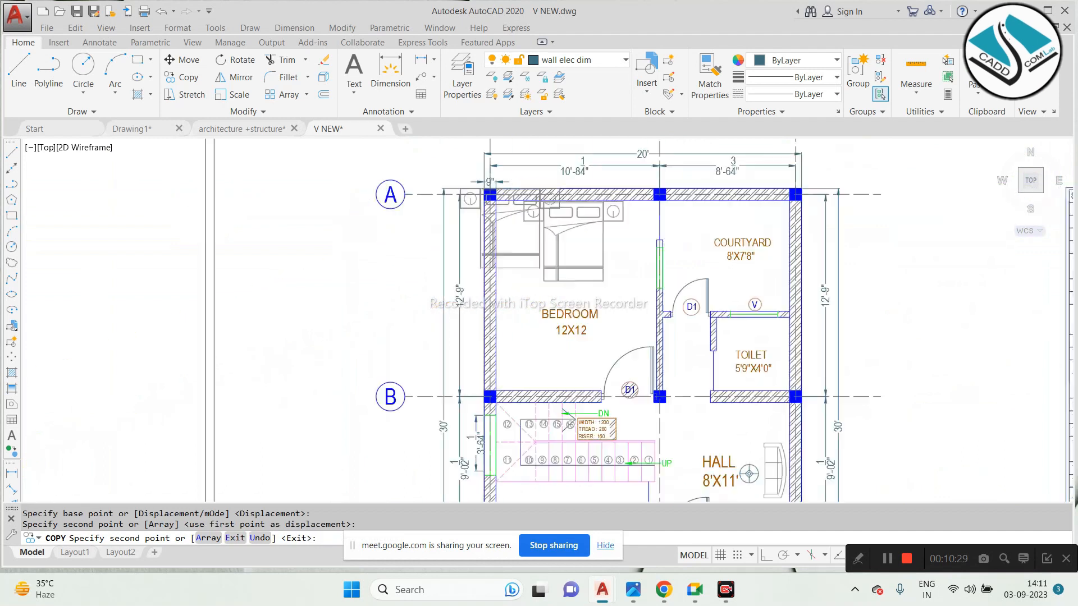
pyautogui.scroll(4, 607, 212)
pyautogui.moveTo(607, 211); pyautogui.dragTo(401, 193, button='middle')
pyautogui.press('Escape')
pyautogui.press('Escape')
# Step: Put the bedroom's bed on the A-Fixtu. layer
pyautogui.scroll(-4, 401, 194)
pyautogui.scroll(5, 449, 202)
pyautogui.scroll(-4, 482, 219)
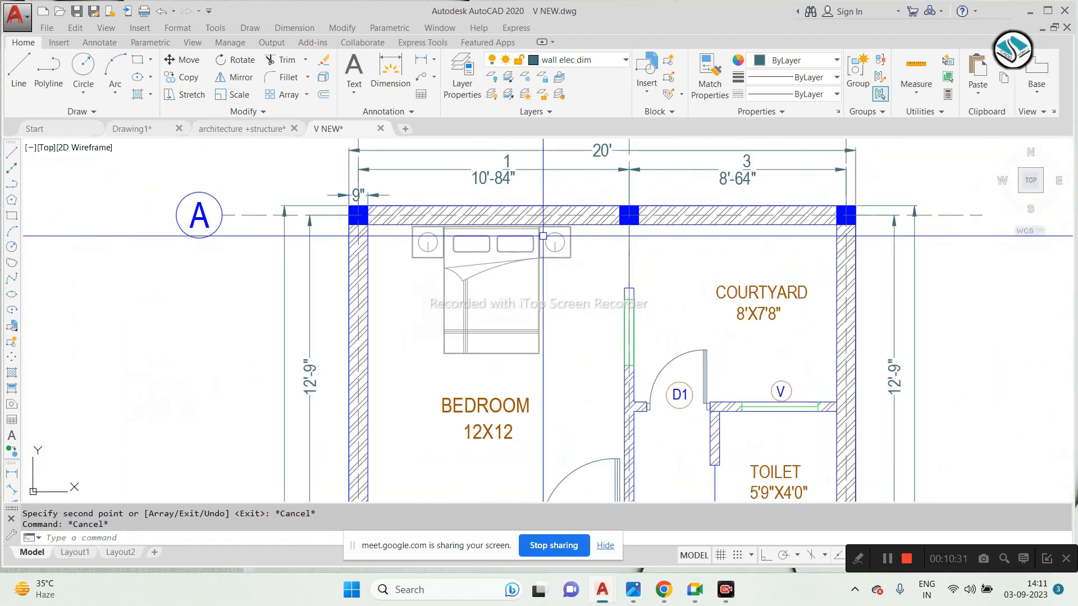
pyautogui.scroll(3, 489, 226)
pyautogui.click(597, 292)
pyautogui.click(453, 317)
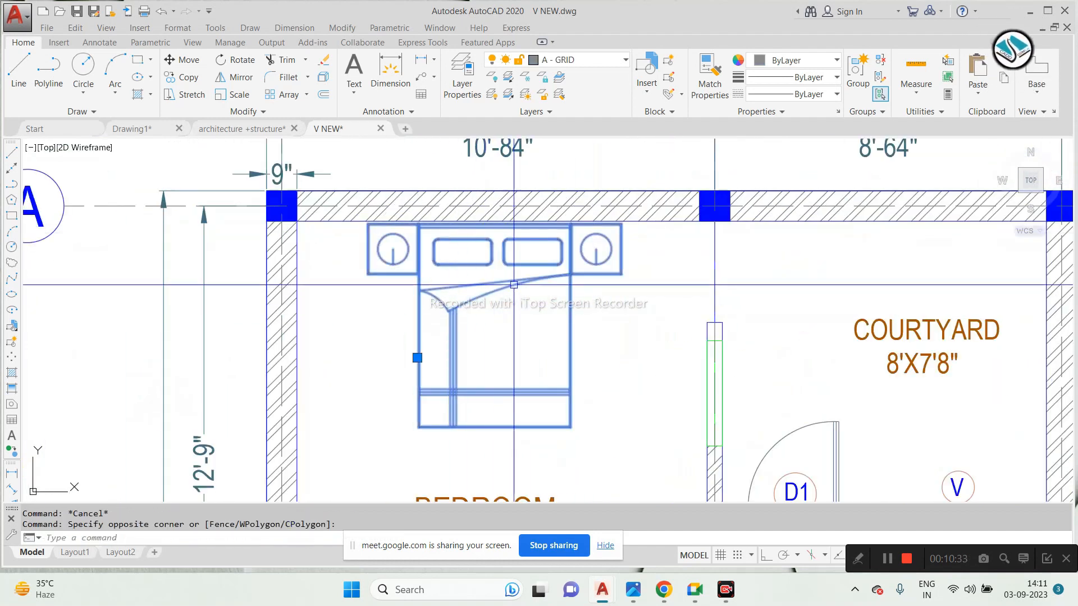
pyautogui.click(576, 62)
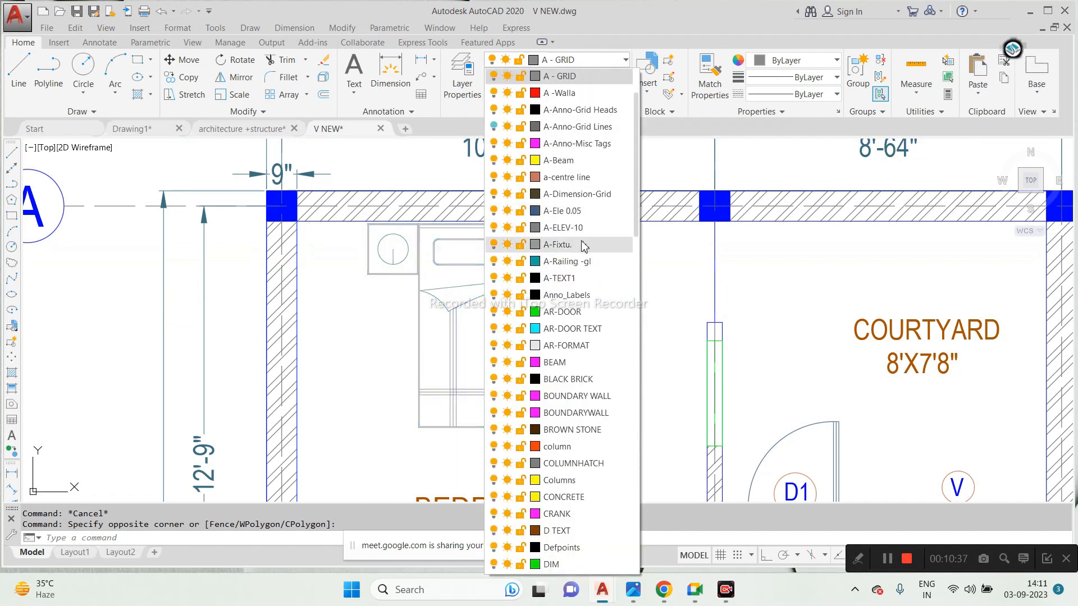
pyautogui.click(561, 244)
pyautogui.press('Escape')
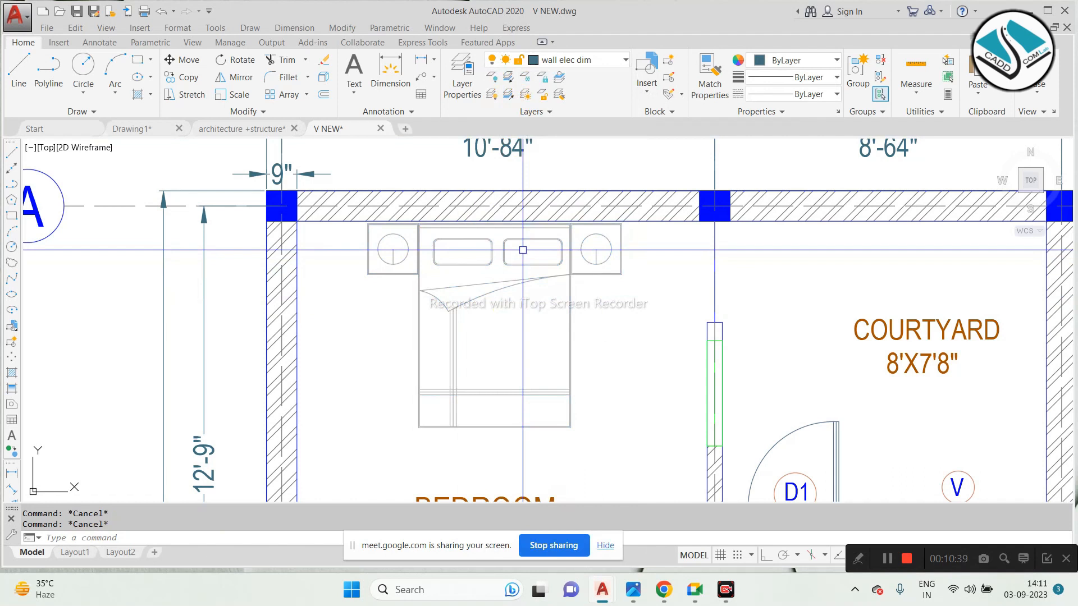
# Step: Set the transparency of the A-Fixtu. layer to 50 and close the layer manager
pyautogui.write('la')
pyautogui.press('Return')
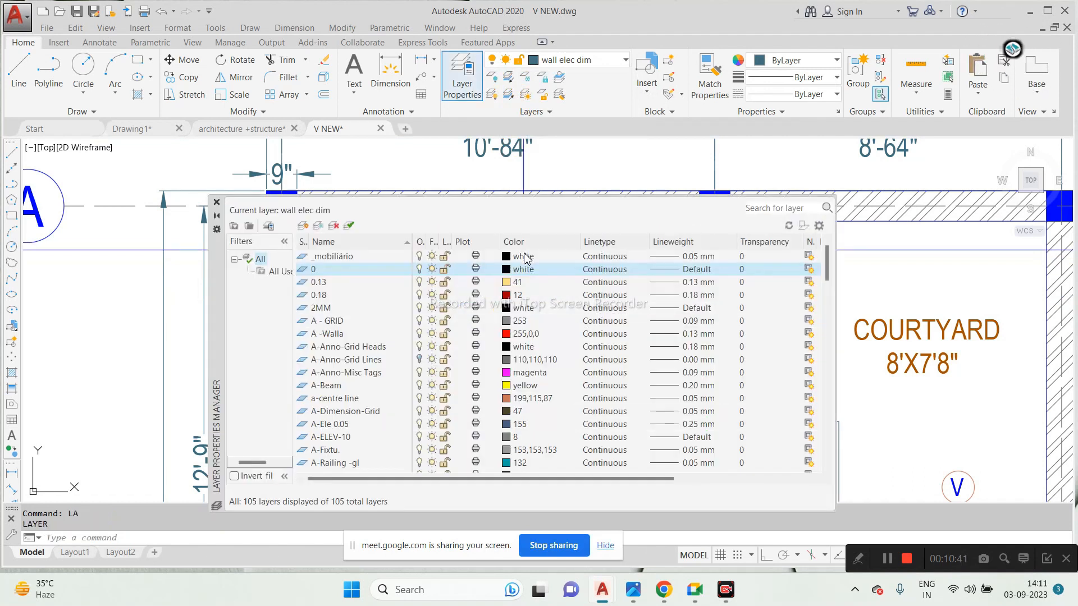
pyautogui.click(364, 372)
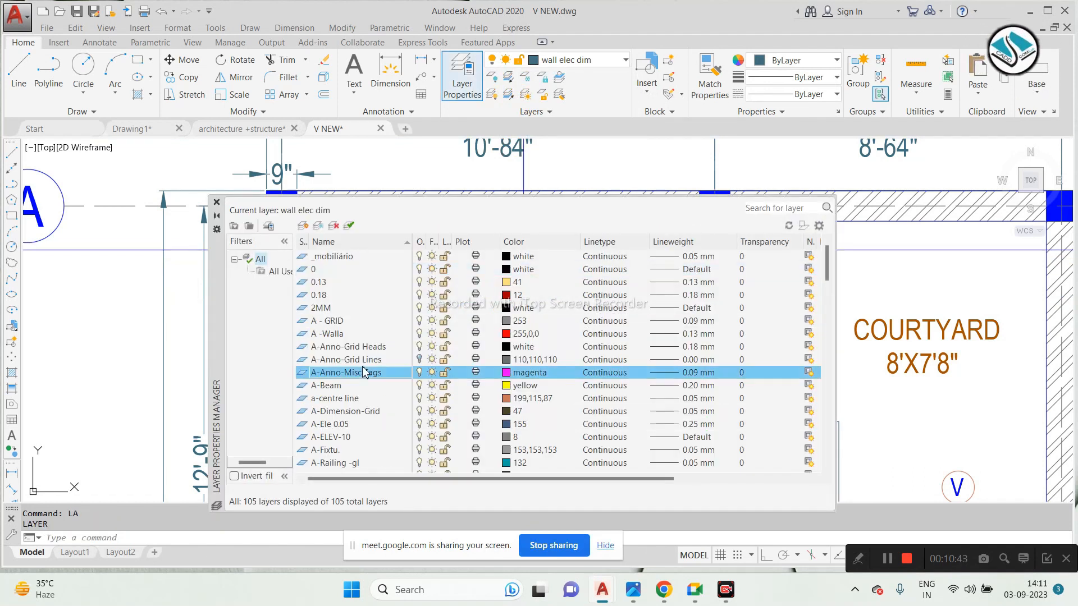
pyautogui.click(335, 450)
pyautogui.scroll(-4, 359, 427)
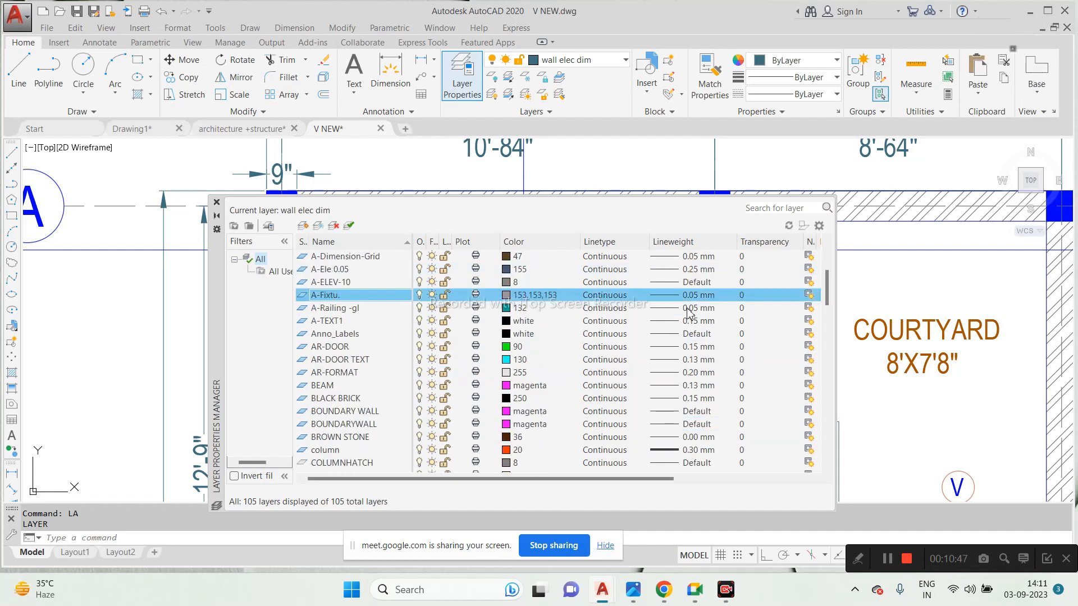
pyautogui.click(752, 296)
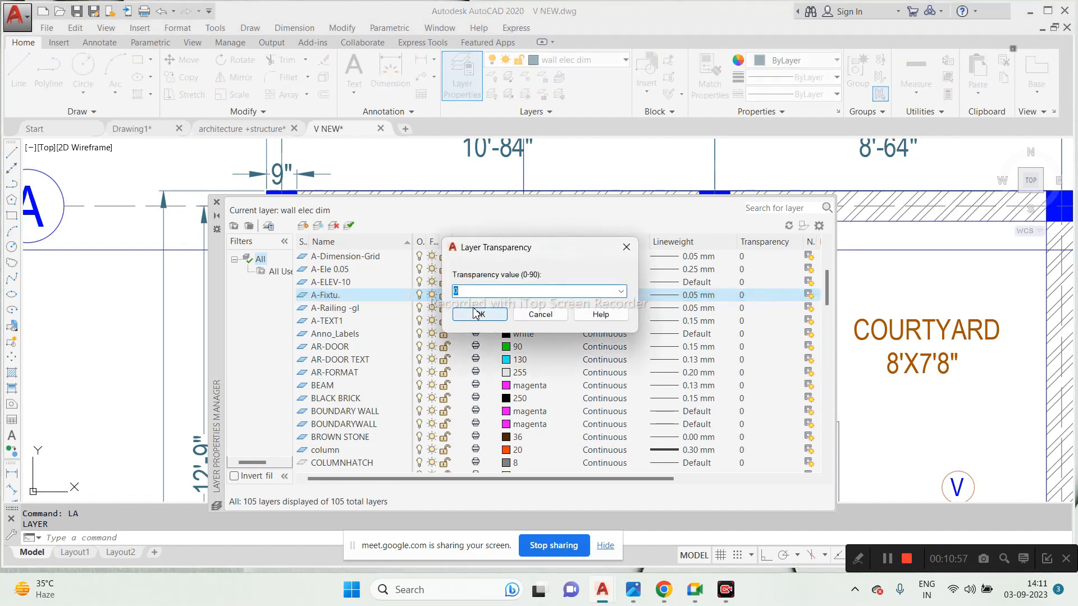
pyautogui.click(480, 314)
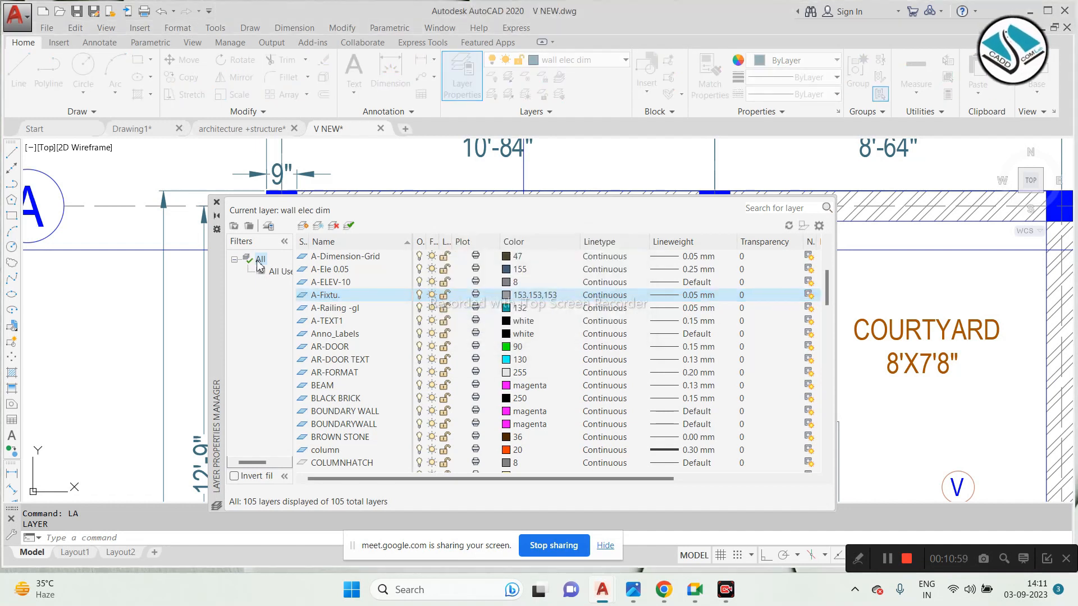
pyautogui.moveTo(221, 261); pyautogui.dragTo(218, 416)
pyautogui.scroll(-3, 494, 213)
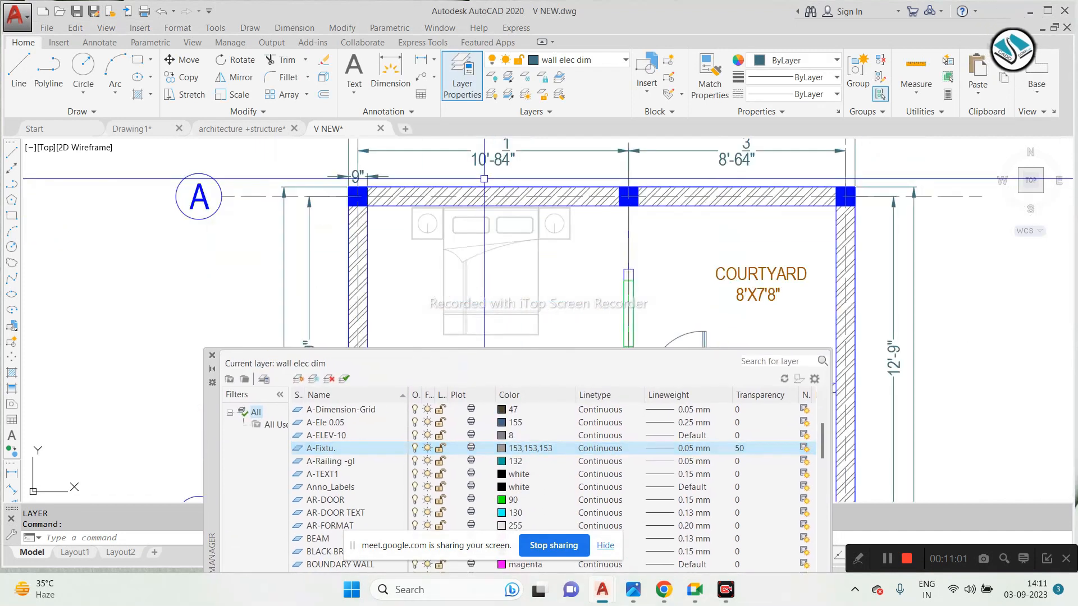
pyautogui.scroll(1, 502, 223)
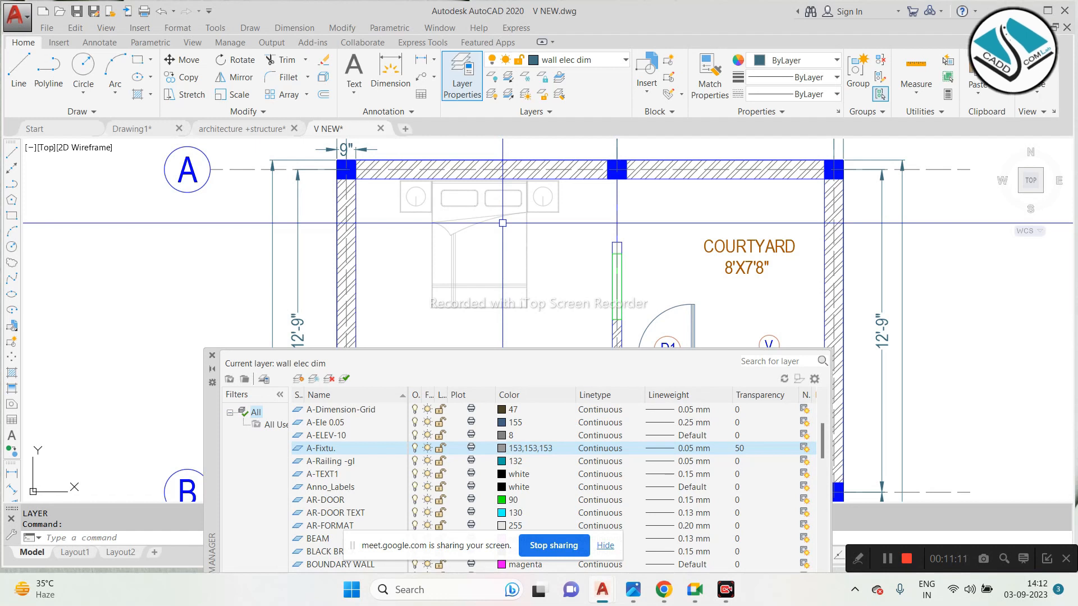
pyautogui.click(212, 356)
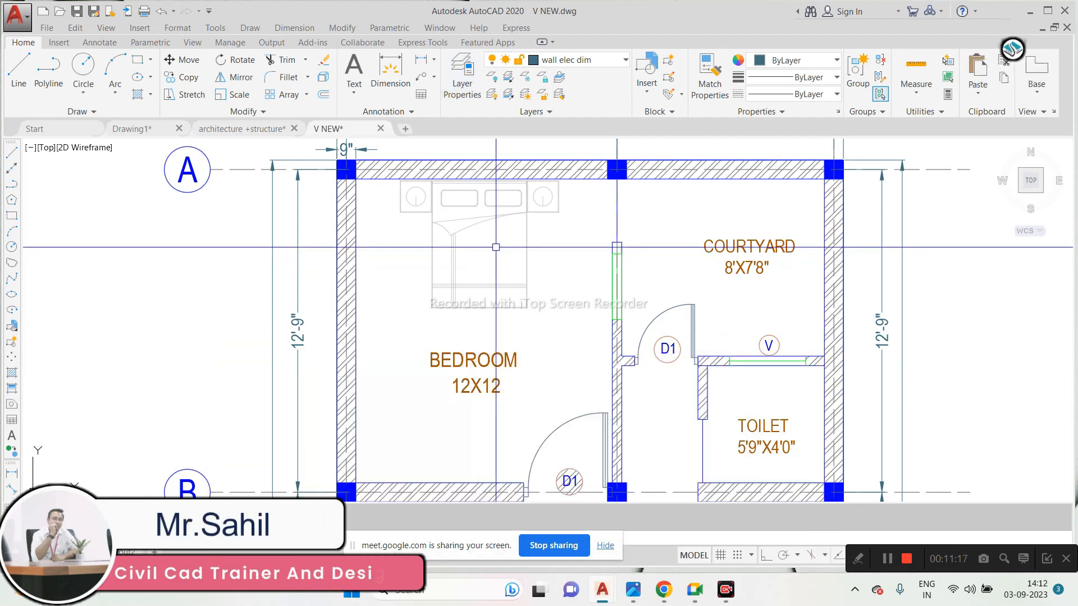
# Step: Move the BEDROOM 12X12 label straight up onto the bed
pyautogui.moveTo(499, 362); pyautogui.dragTo(506, 250)
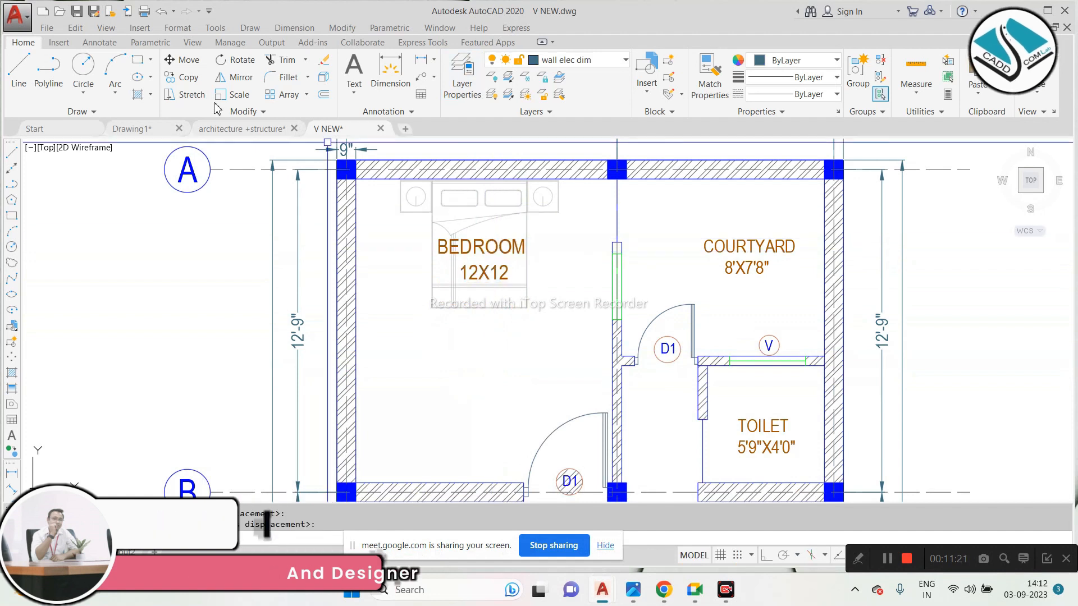
# Step: Switch to the architecture +structure drawing and examine the bedroom switch board beside the door and the wires running to it
pyautogui.click(241, 129)
pyautogui.scroll(2, 490, 247)
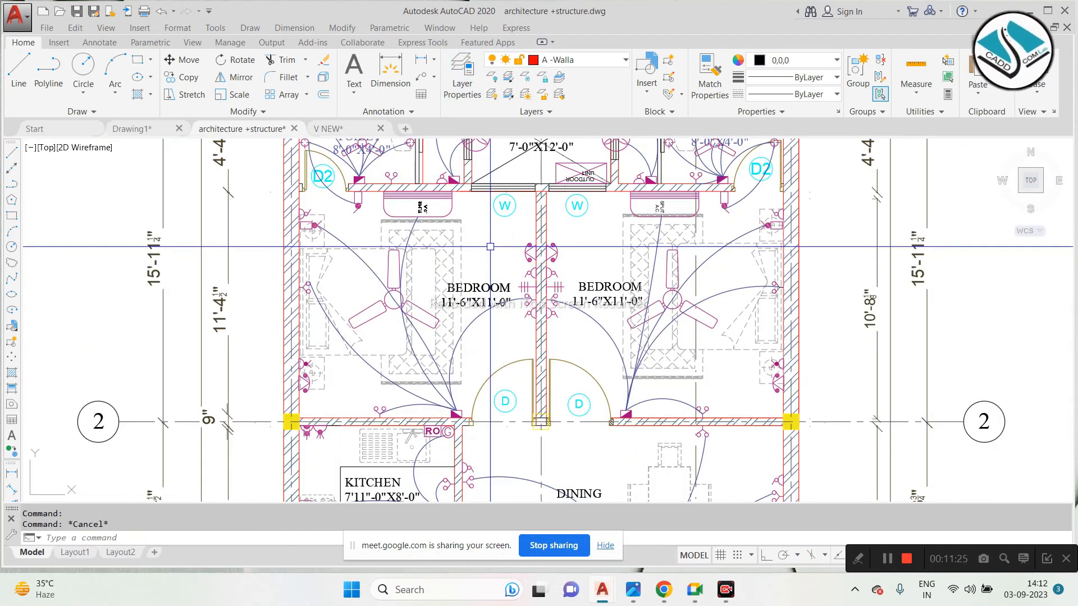
pyautogui.scroll(4, 487, 402)
pyautogui.moveTo(490, 346); pyautogui.dragTo(503, 254, button='middle')
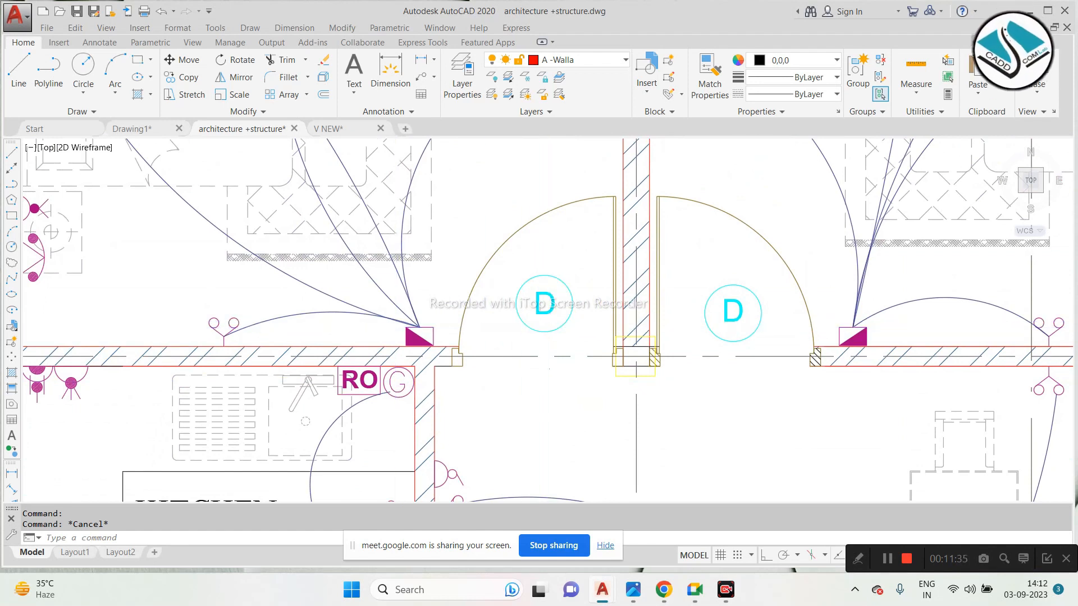
pyautogui.scroll(4, 400, 332)
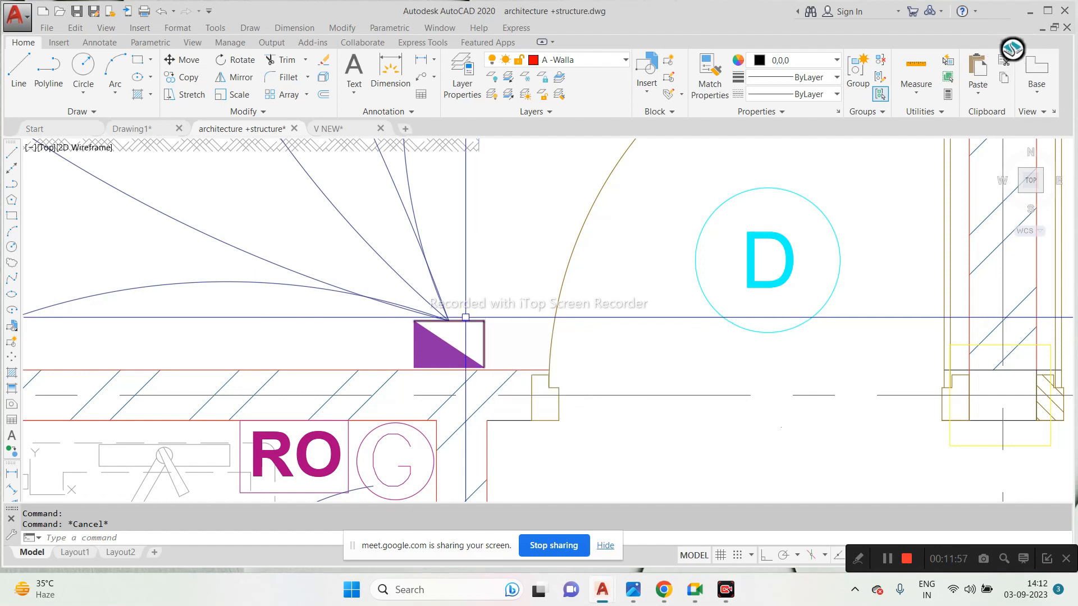
pyautogui.scroll(-3, 478, 321)
pyautogui.scroll(2, 615, 314)
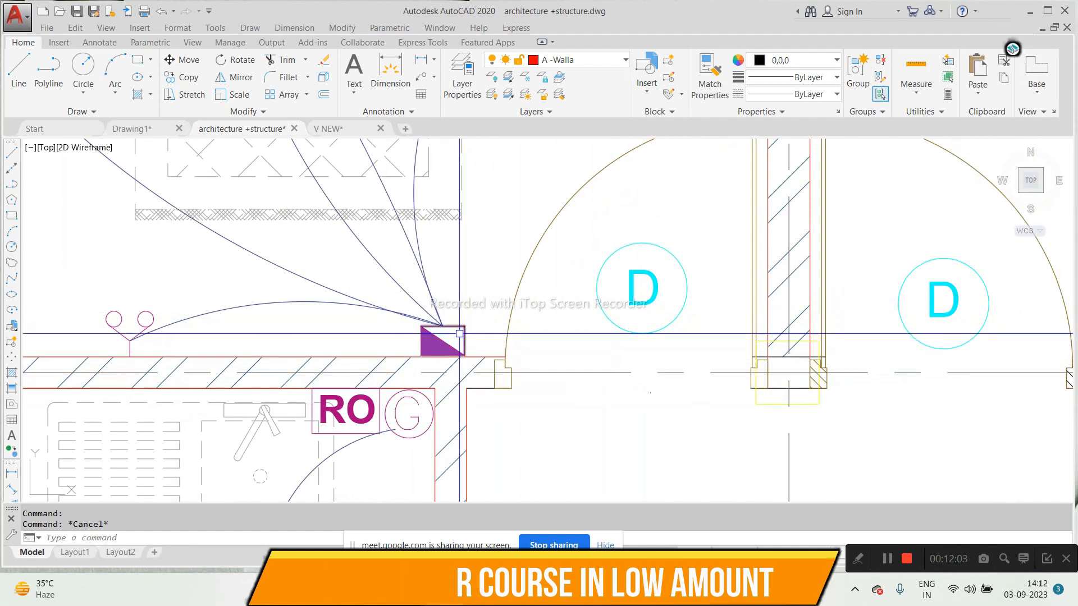
pyautogui.scroll(-3, 459, 343)
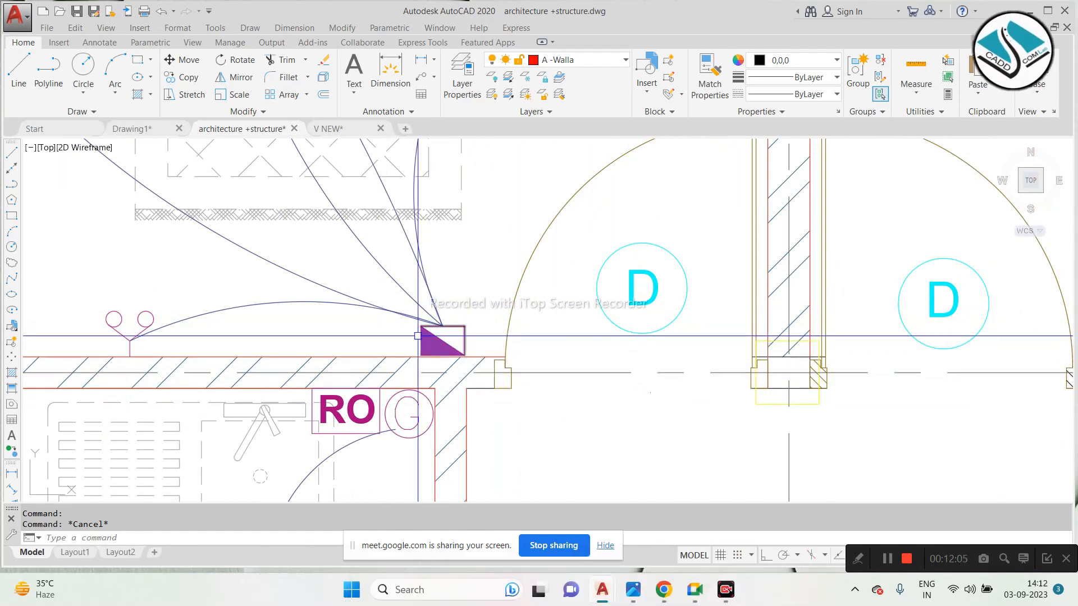
# Step: Look up the switch board symbol in the reference drawing's Electrical Legend
pyautogui.scroll(-6, 449, 330)
pyautogui.scroll(10, 439, 268)
pyautogui.scroll(-3, 439, 268)
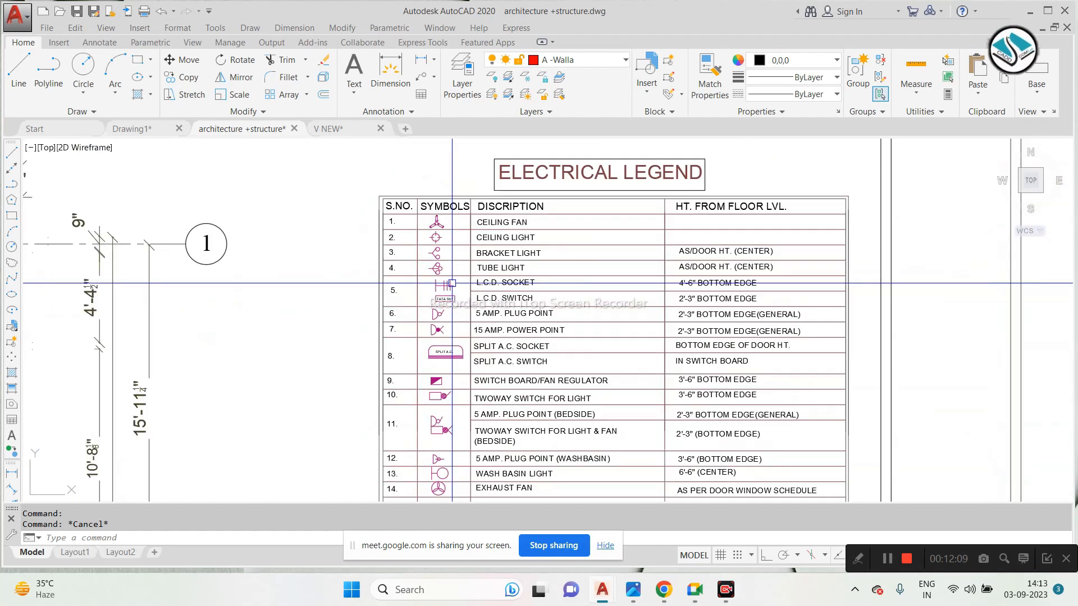
pyautogui.scroll(6, 421, 363)
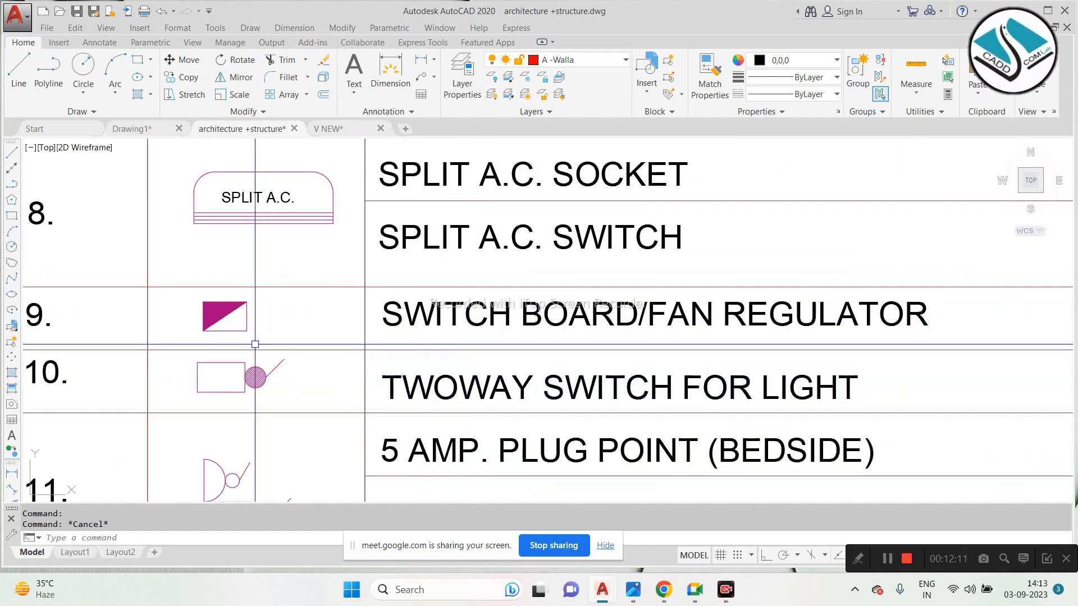
pyautogui.scroll(-3, 171, 339)
pyautogui.scroll(3, 350, 346)
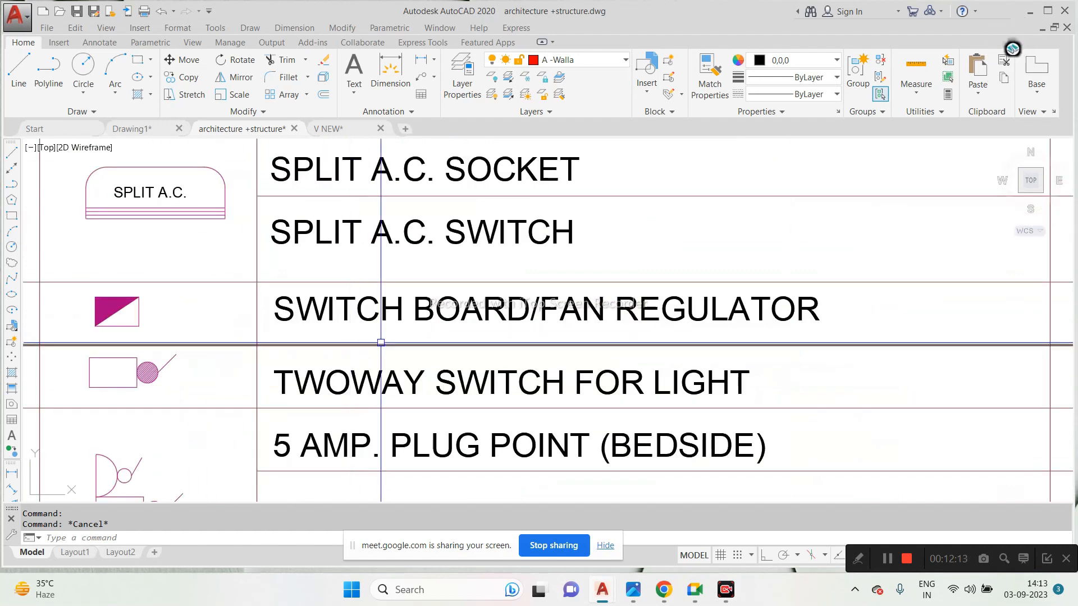
# Step: Switch to the V NEW drawing and copy the switch board symbol from the Electrical Legend onto the bedroom's lower wall beside door D1
pyautogui.scroll(-3, 611, 345)
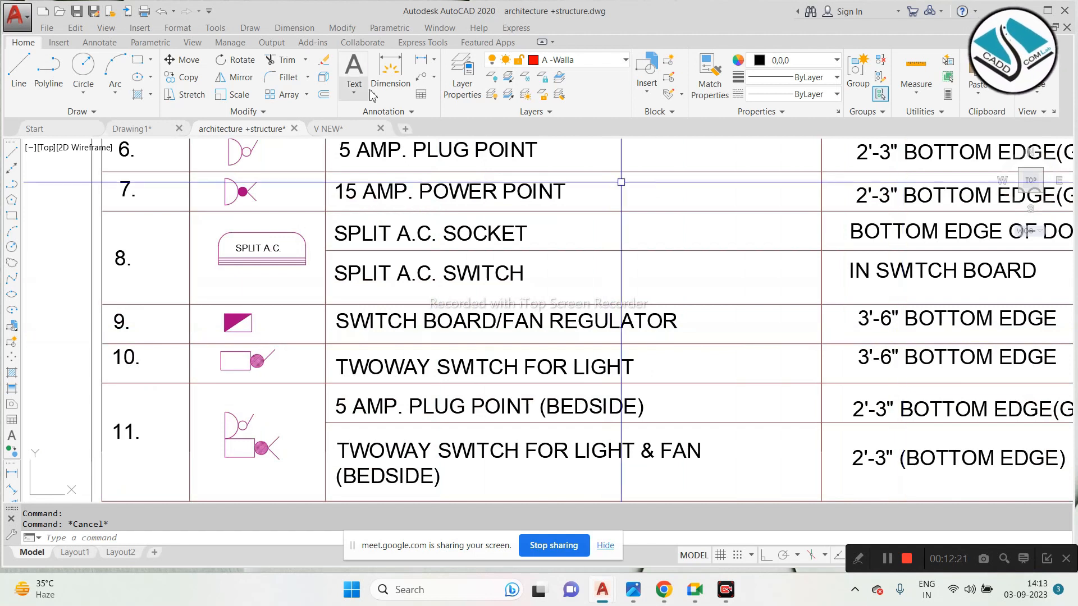
pyautogui.click(348, 129)
pyautogui.scroll(-5, 719, 235)
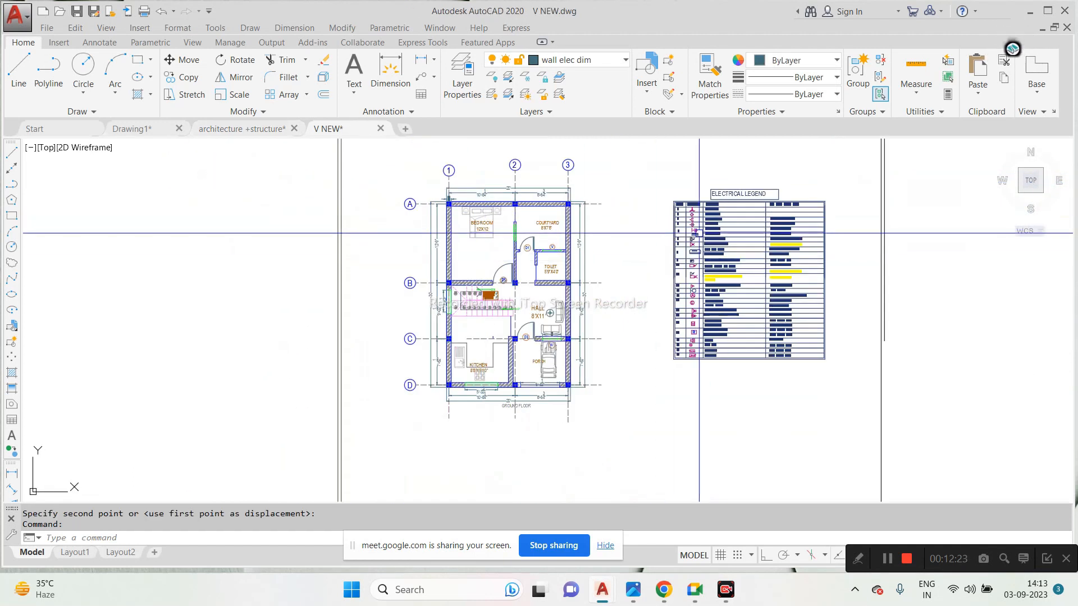
pyautogui.scroll(5, 719, 234)
pyautogui.scroll(6, 600, 334)
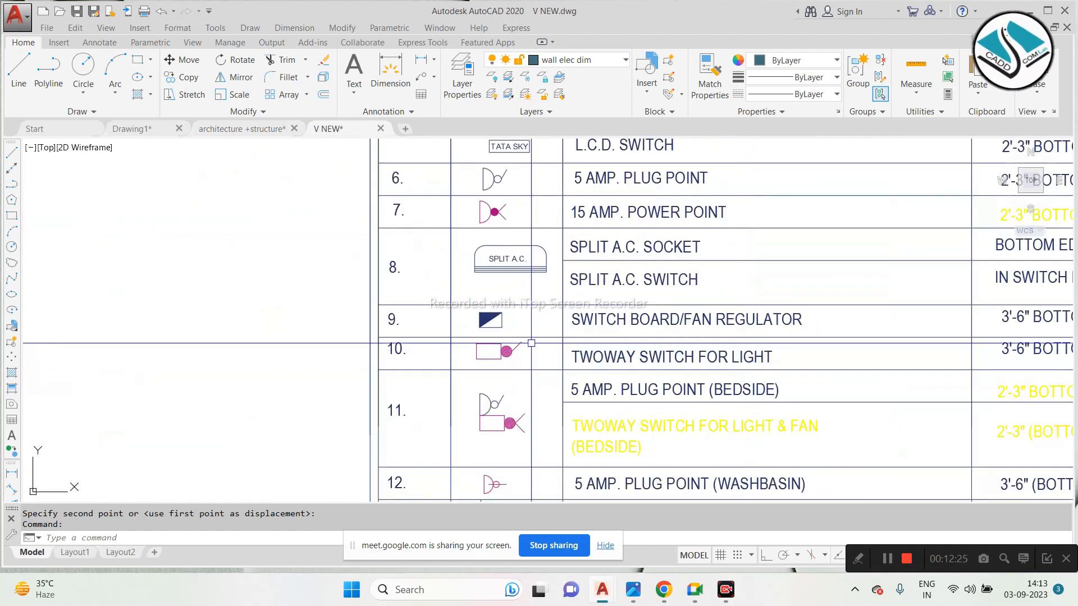
pyautogui.click(515, 267)
pyautogui.click(431, 324)
pyautogui.write('co')
pyautogui.press('Return')
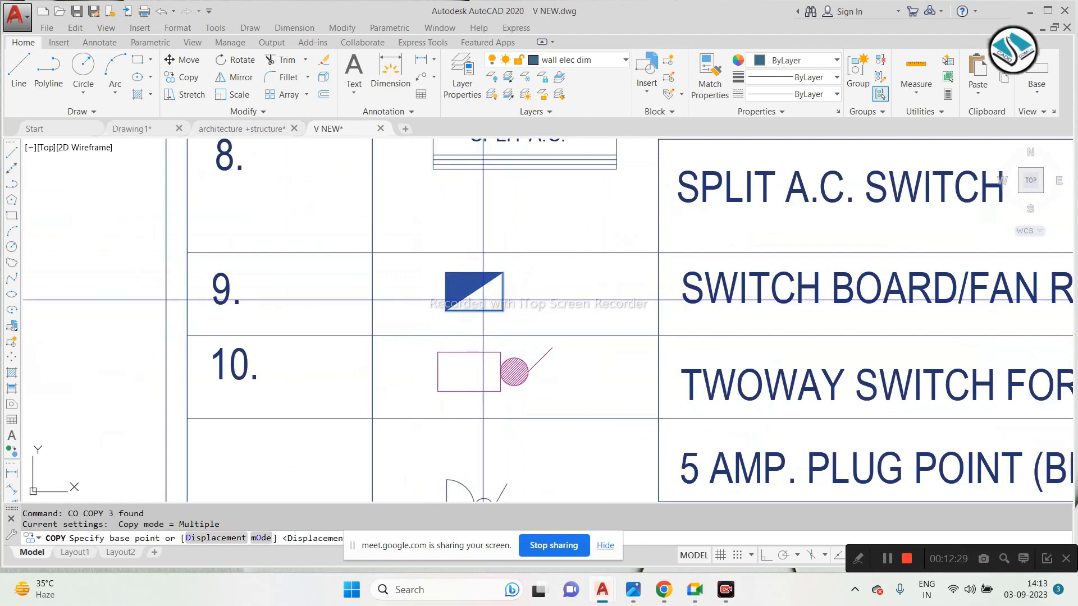
pyautogui.click(474, 311)
pyautogui.scroll(-7, 400, 306)
pyautogui.scroll(12, 400, 306)
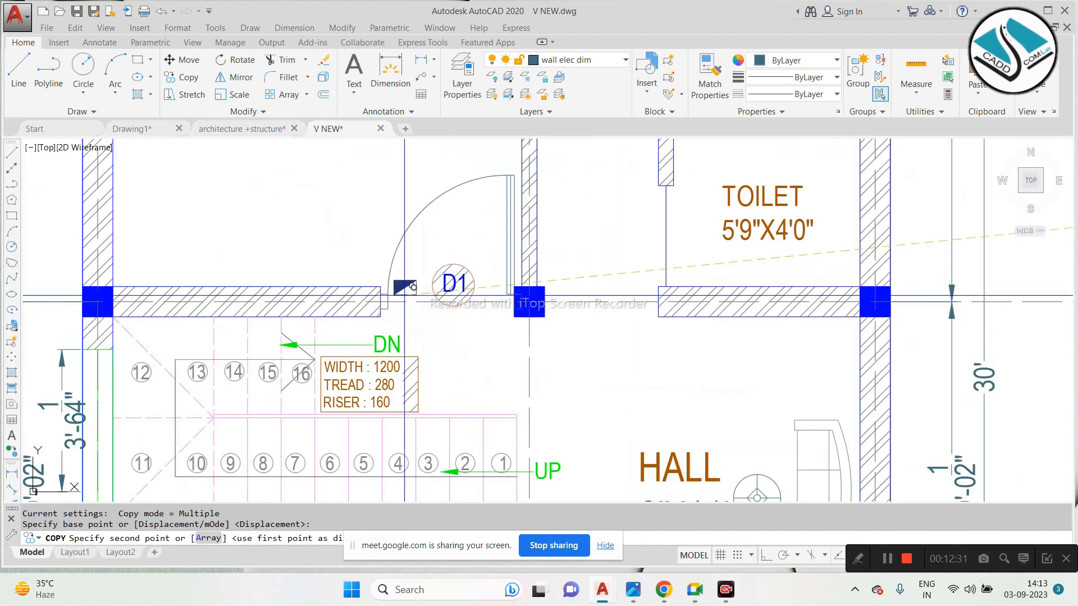
pyautogui.click(324, 292)
pyautogui.press('Escape')
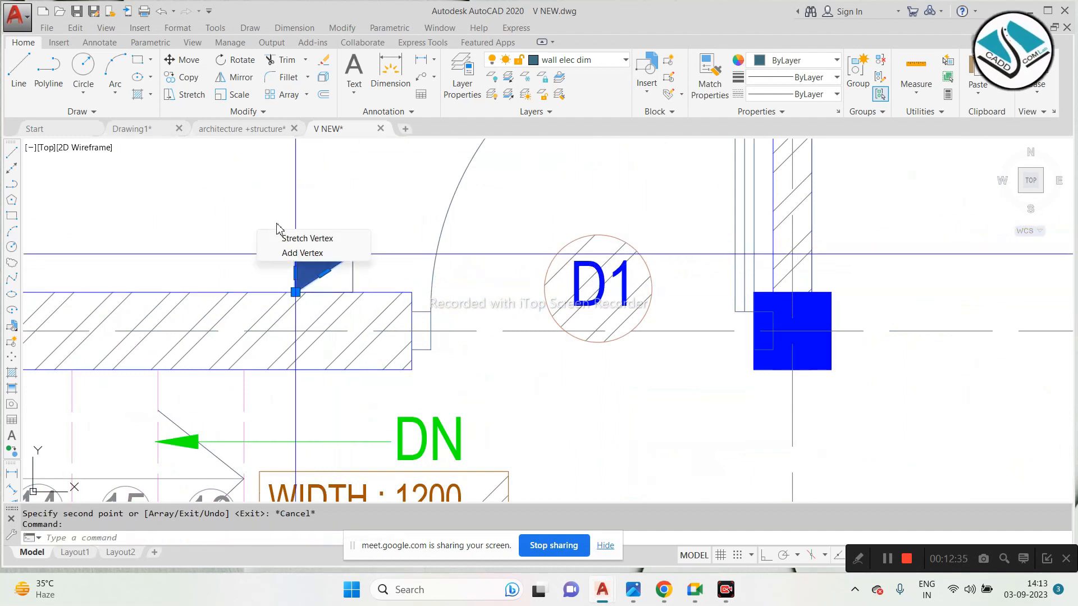
# Step: Recolour the copied switch board symbol beside the bedroom door to orange
pyautogui.press('Escape')
pyautogui.click(271, 228)
pyautogui.press('Escape')
pyautogui.press('Escape')
pyautogui.click(277, 227)
pyautogui.click(371, 305)
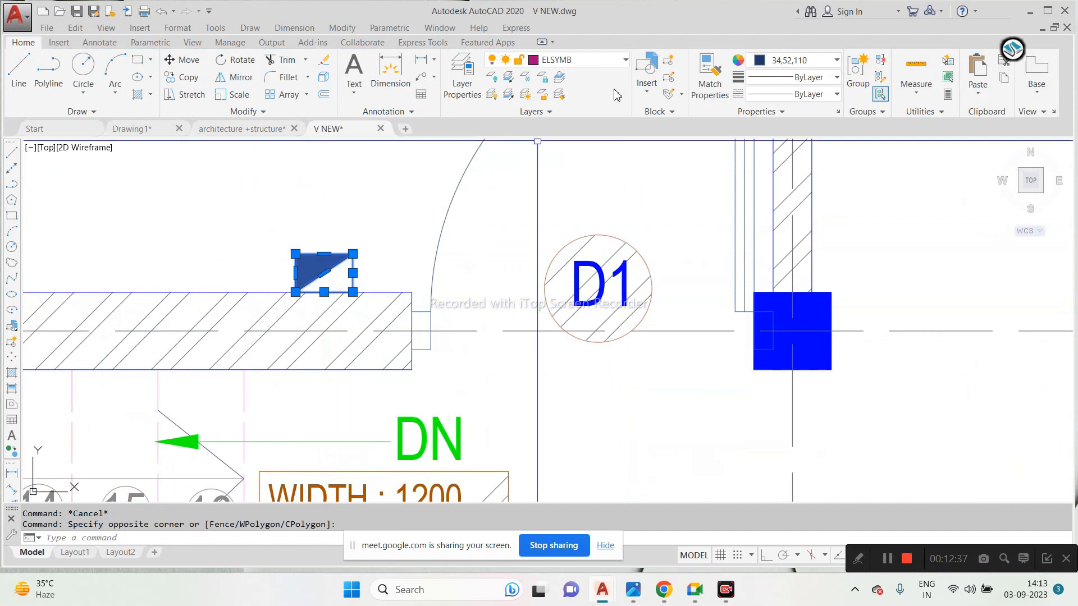
pyautogui.click(787, 63)
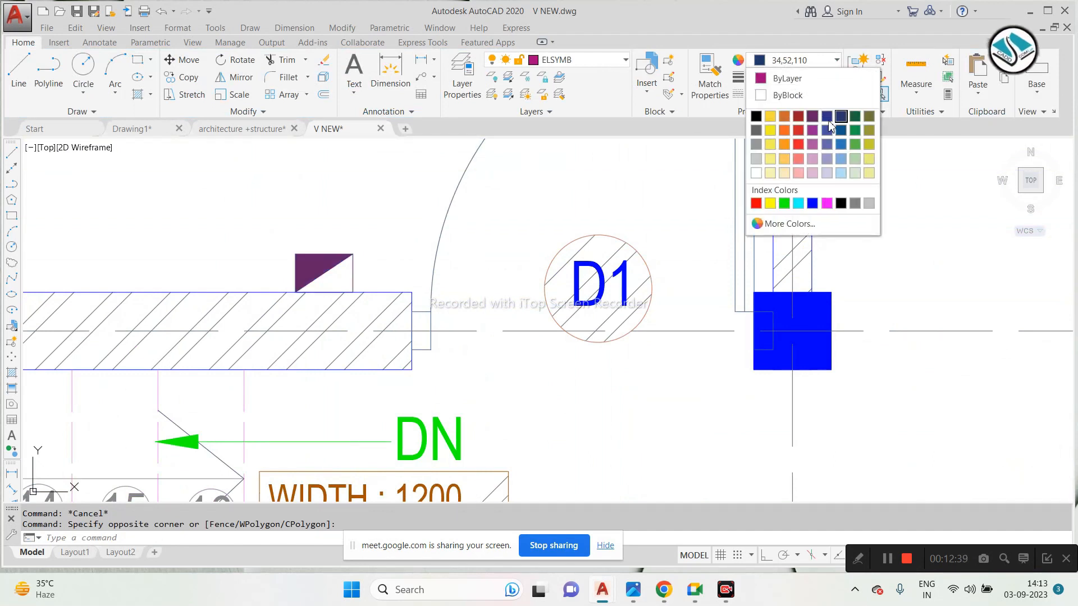
pyautogui.click(784, 115)
pyautogui.press('Escape')
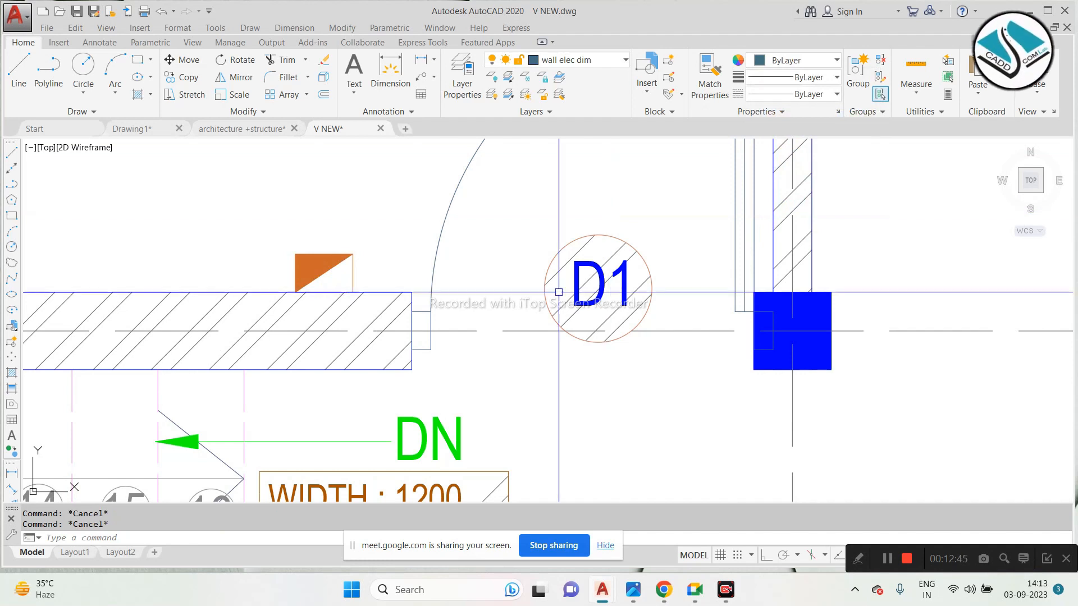
# Step: Switch to the architecture +structure drawing and examine the bedroom's fixtures, the bracket light near the switch board and their wiring
pyautogui.scroll(-5, 452, 293)
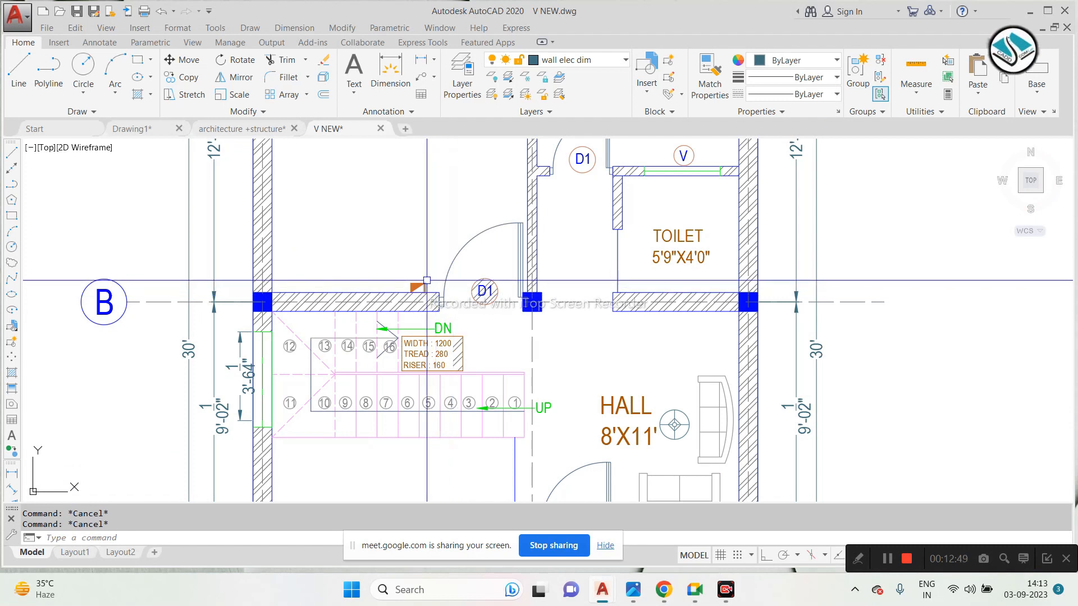
pyautogui.click(247, 128)
pyautogui.scroll(-8, 427, 337)
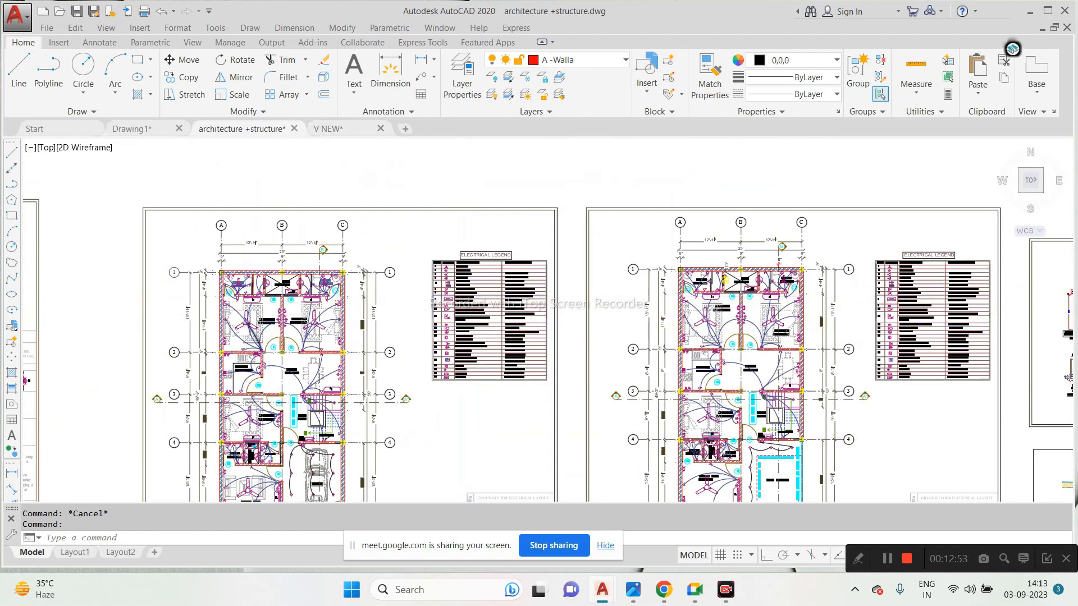
pyautogui.scroll(6, 412, 294)
pyautogui.scroll(-3, 412, 294)
pyautogui.scroll(3, 412, 294)
pyautogui.scroll(-3, 412, 294)
pyautogui.scroll(3, 392, 235)
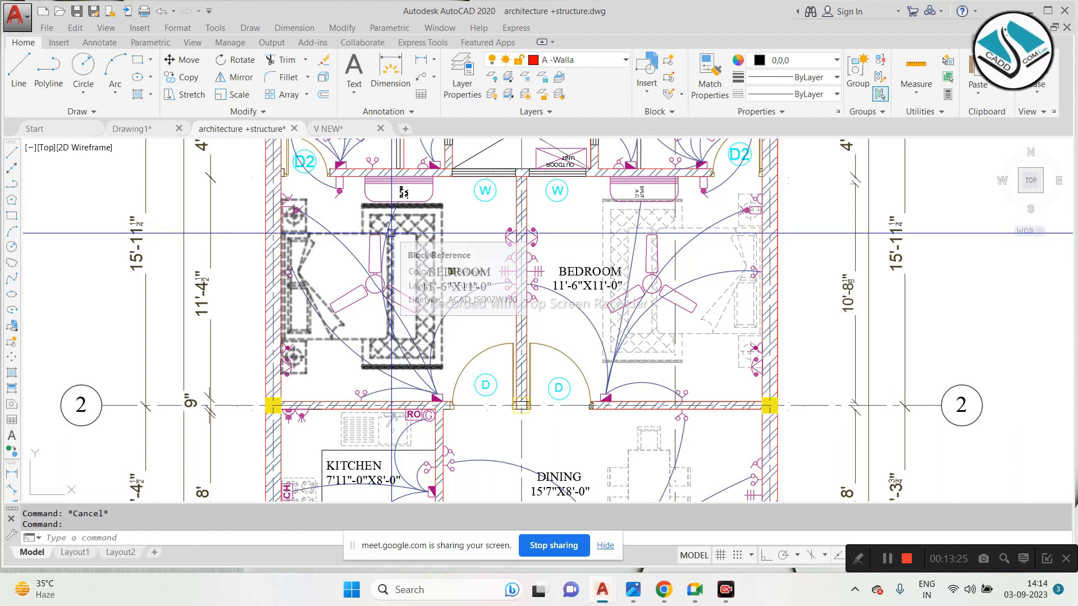
pyautogui.scroll(8, 359, 410)
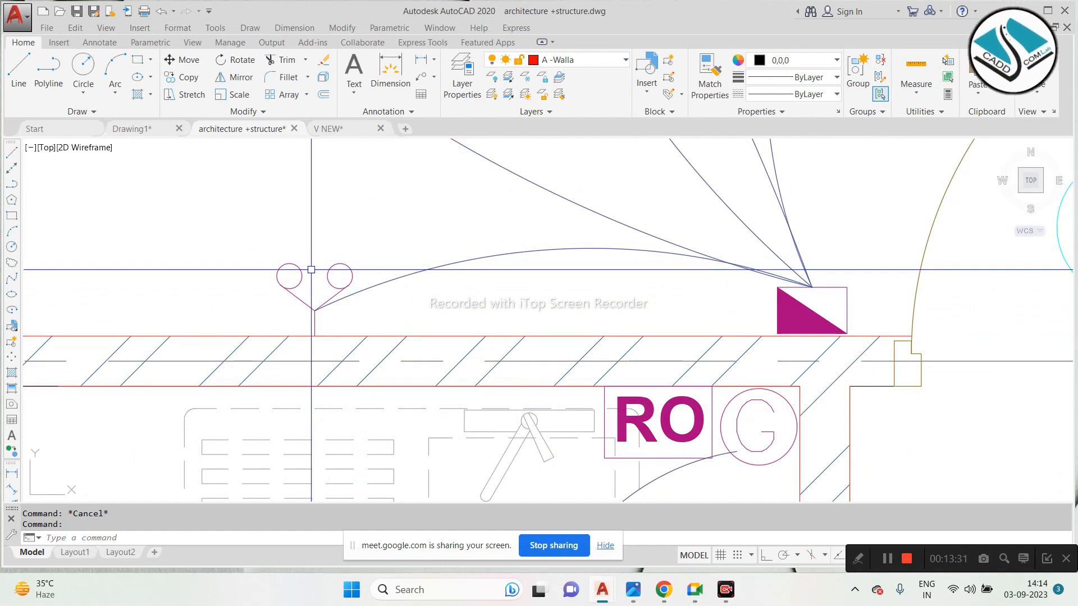
pyautogui.scroll(-10, 387, 303)
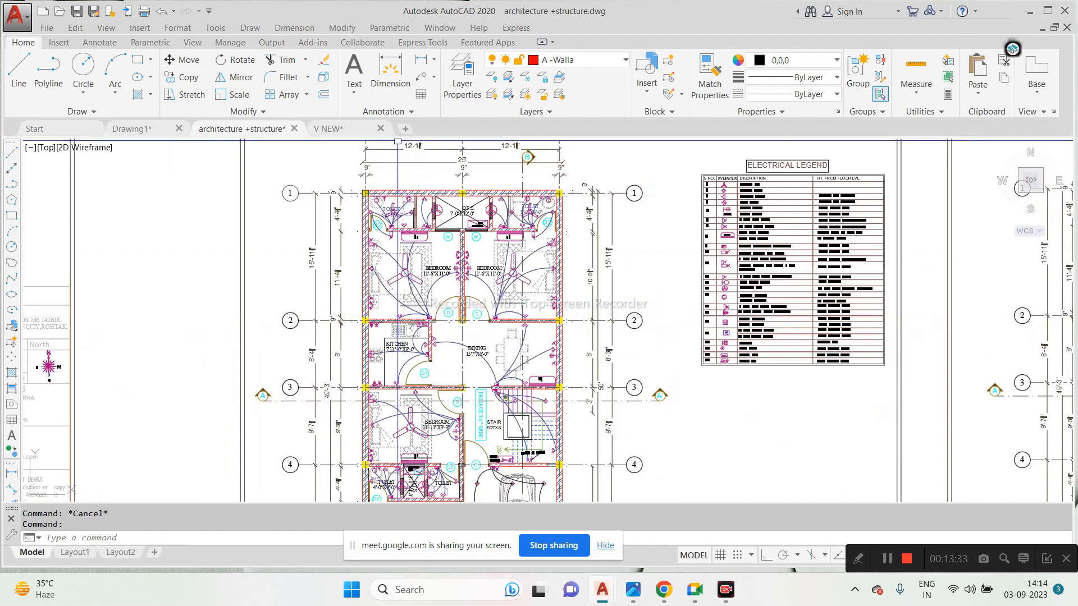
# Step: Return to the V NEW drawing and copy the bracket light symbol from the Electrical Legend onto the bedroom's outer left wall
pyautogui.click(341, 130)
pyautogui.scroll(-4, 393, 236)
pyautogui.scroll(4, 366, 169)
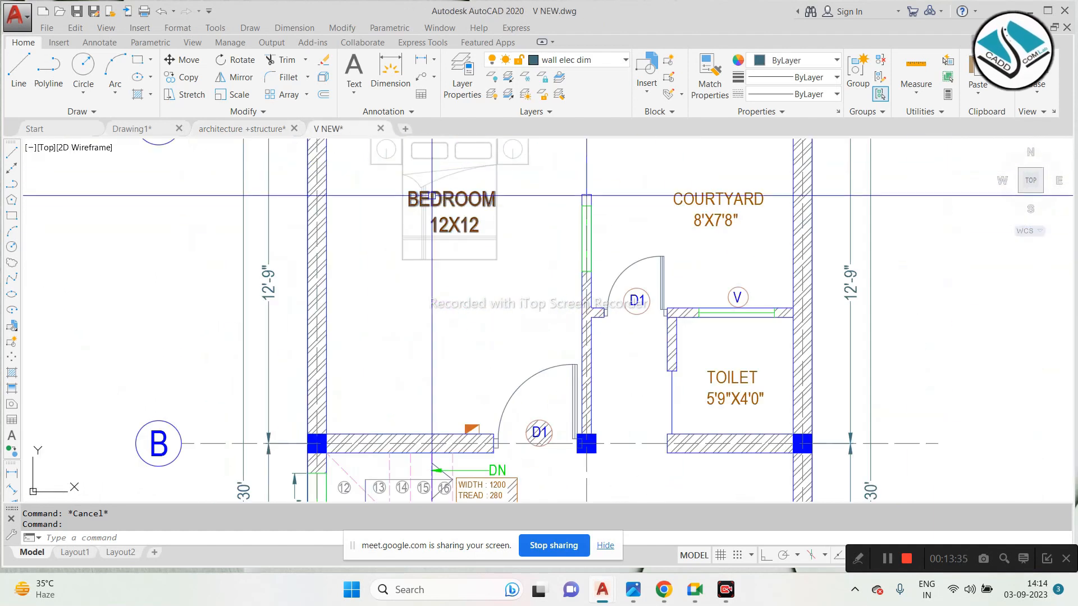
pyautogui.moveTo(368, 162); pyautogui.dragTo(362, 180, button='middle')
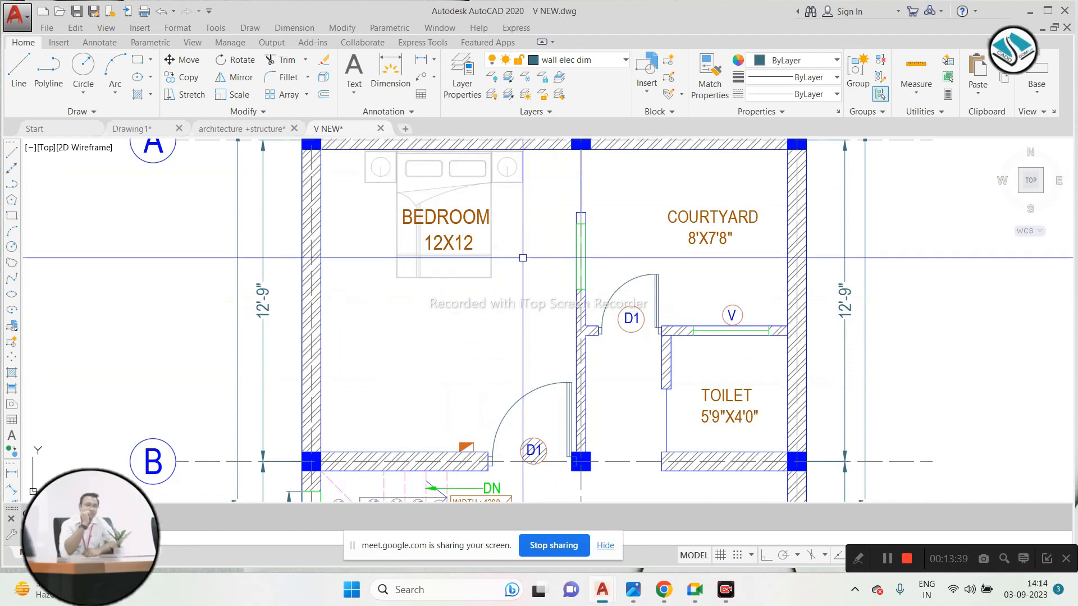
pyautogui.scroll(-6, 444, 265)
pyautogui.scroll(10, 730, 243)
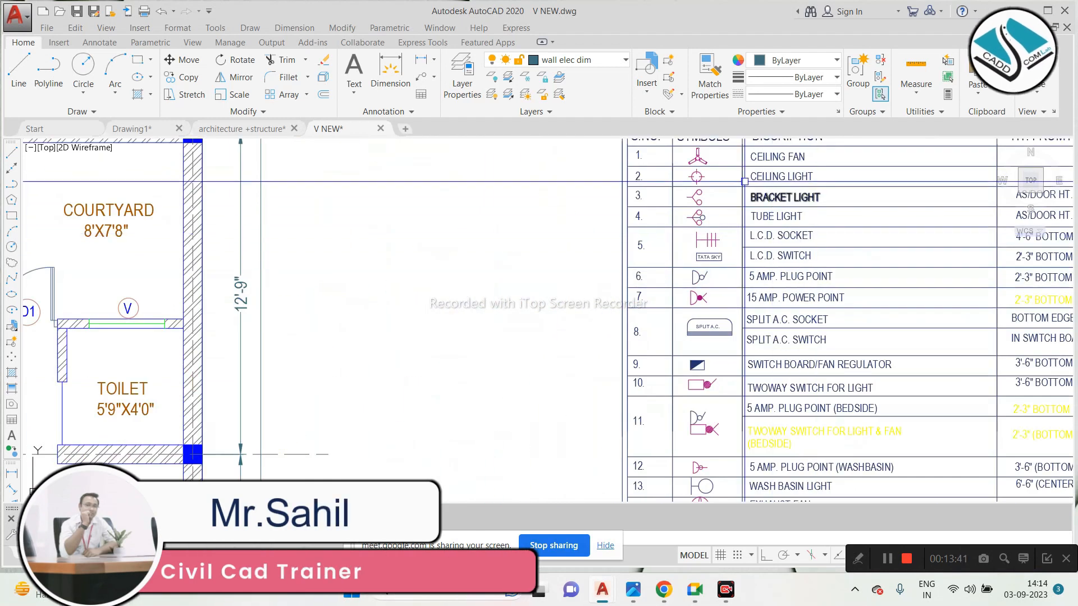
pyautogui.moveTo(879, 225); pyautogui.dragTo(793, 231, button='middle')
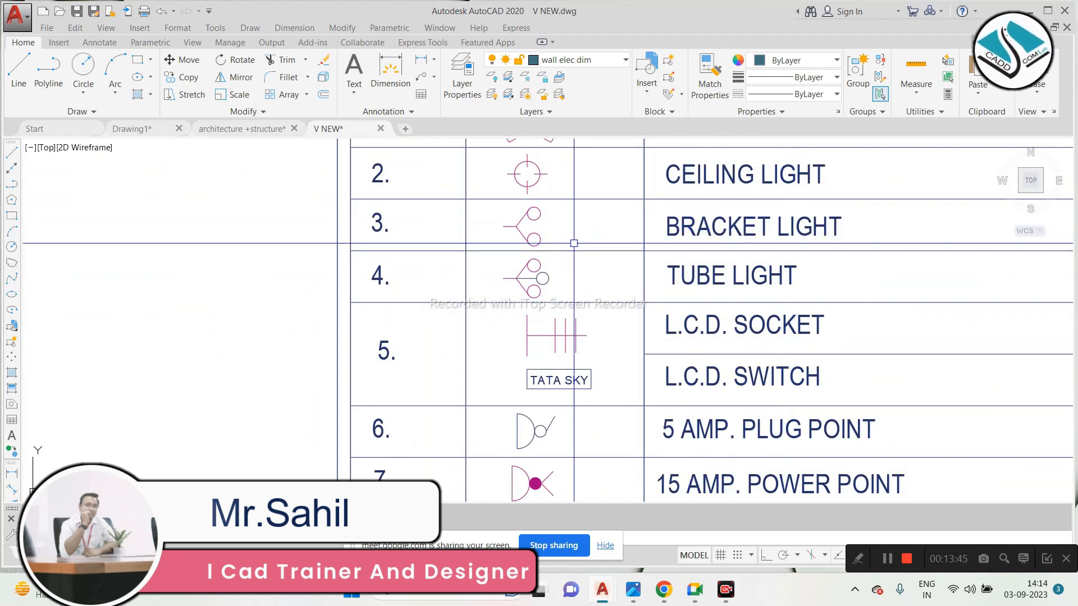
pyautogui.click(543, 237)
pyautogui.write('co')
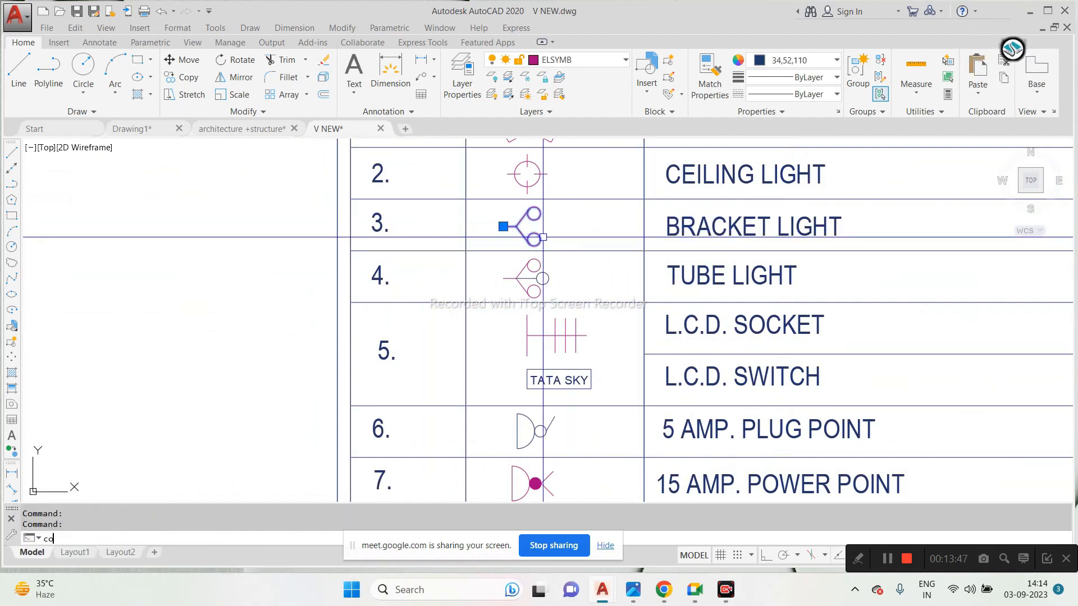
pyautogui.press('Return')
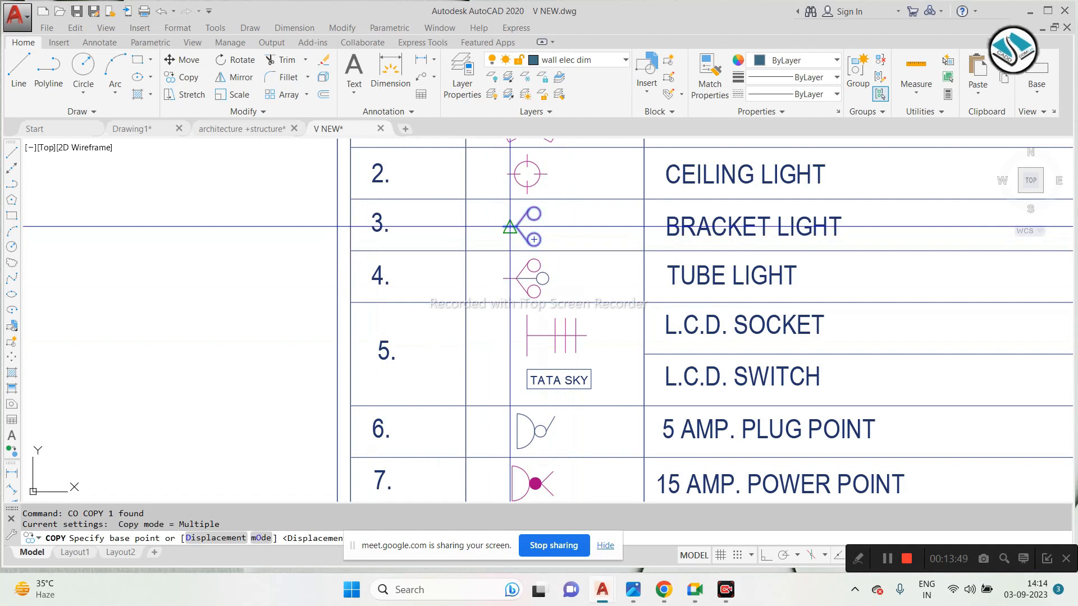
pyautogui.click(503, 227)
pyautogui.scroll(-12, 612, 288)
pyautogui.scroll(5, 511, 303)
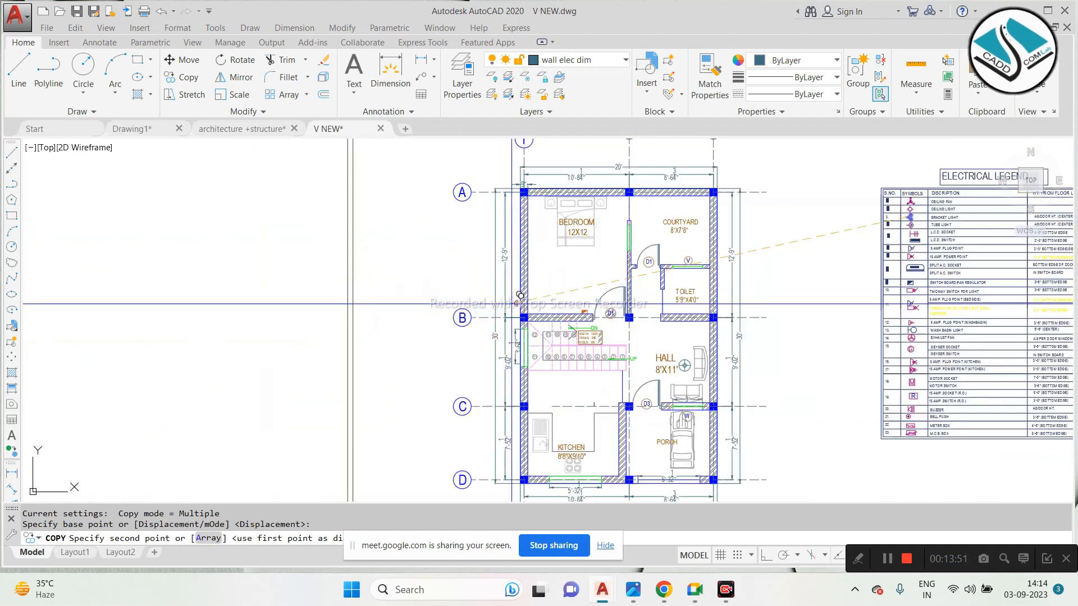
pyautogui.scroll(4, 519, 298)
pyautogui.click(505, 262)
pyautogui.scroll(-3, 505, 262)
pyautogui.scroll(3, 505, 262)
pyautogui.press('Escape')
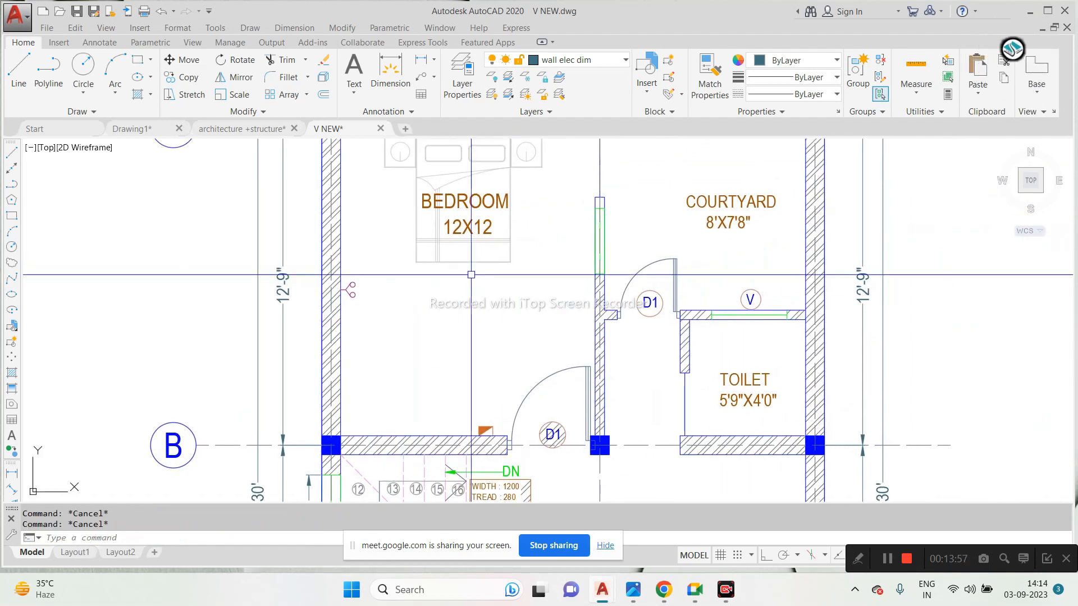
# Step: Mirror the wall bracket light across a vertical line in the bedroom, keeping the original
pyautogui.scroll(2, 400, 276)
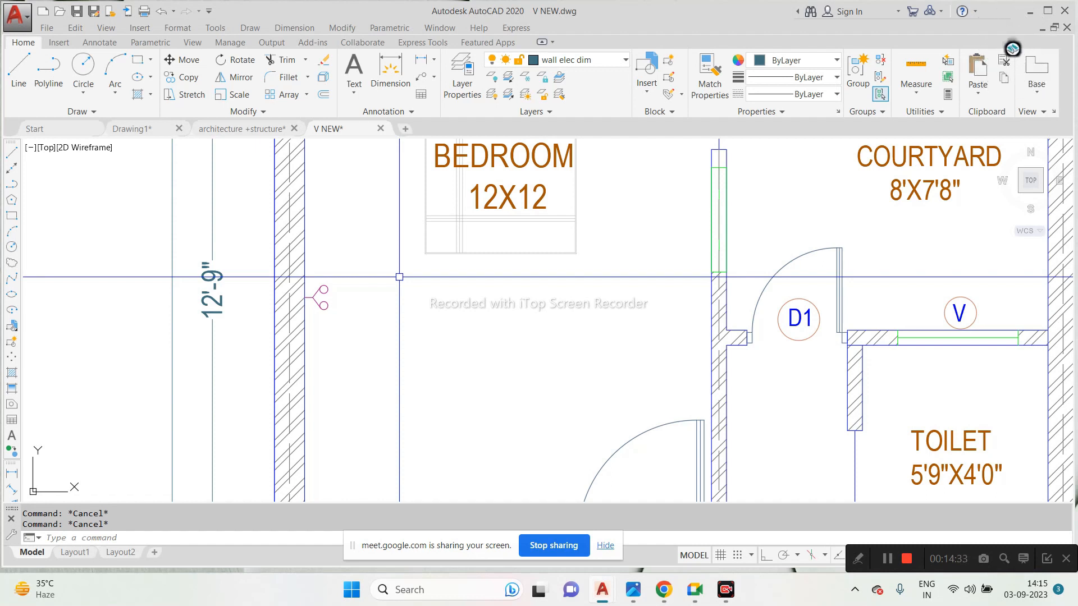
pyautogui.scroll(2, 332, 308)
pyautogui.click(361, 248)
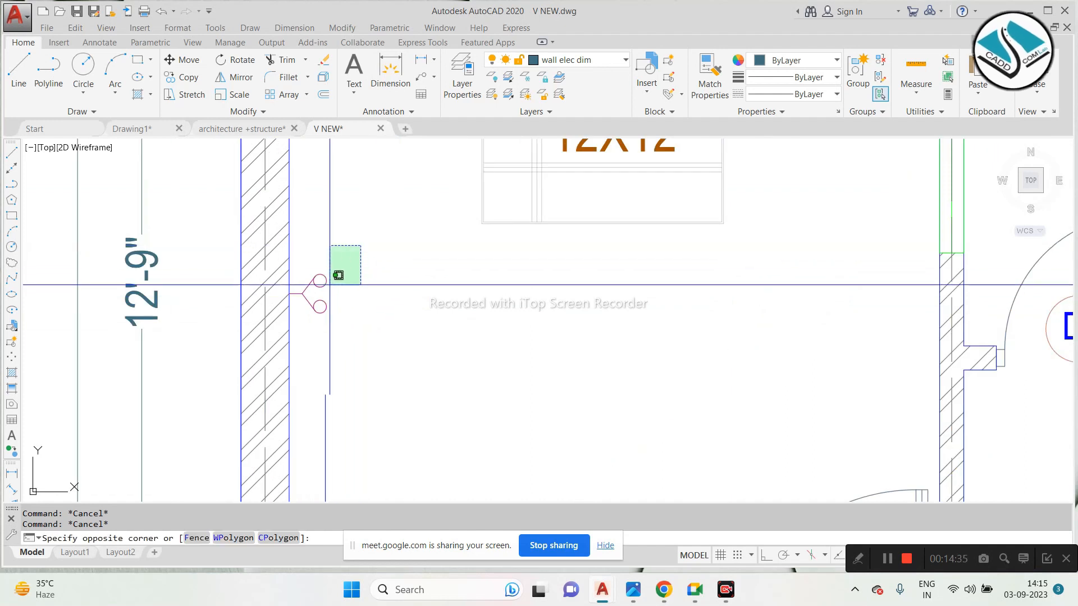
pyautogui.click(316, 309)
pyautogui.write('mi')
pyautogui.press('Return')
pyautogui.click(553, 262)
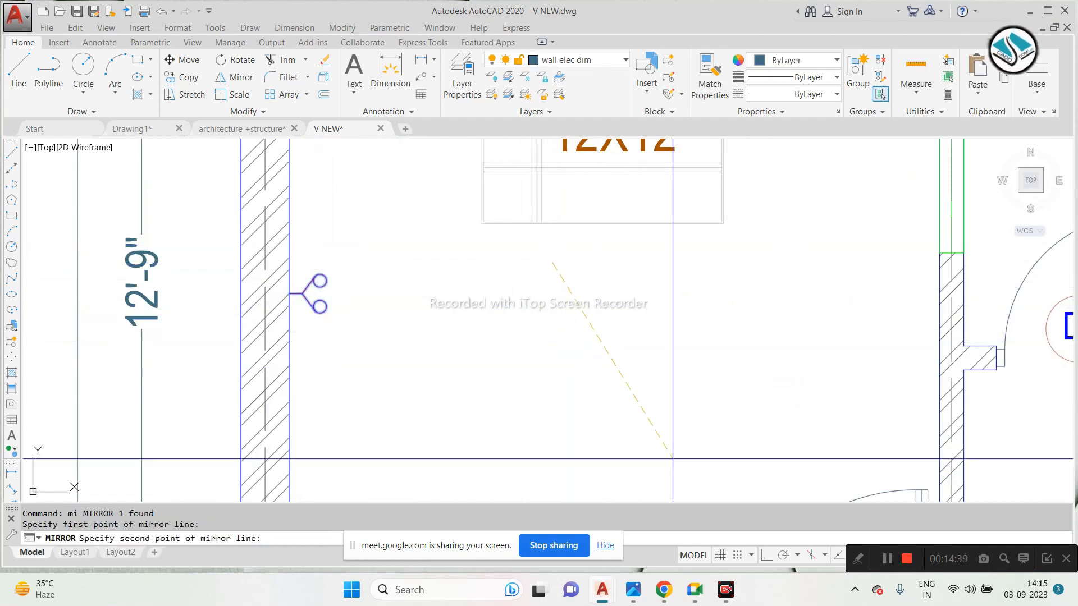
pyautogui.click(764, 557)
pyautogui.click(717, 344)
pyautogui.press('Return')
# Step: Move the mirrored bracket light horizontally so its stem meets the bedroom's right wall, just below the window
pyautogui.click(825, 255)
pyautogui.click(702, 351)
pyautogui.write('m')
pyautogui.press('Return')
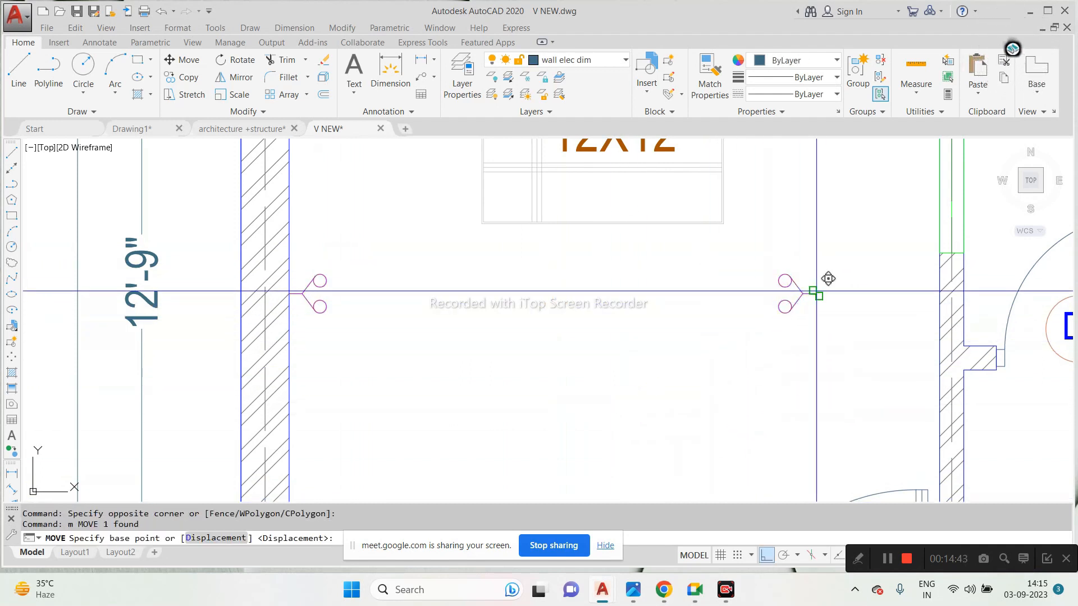
pyautogui.click(816, 292)
pyautogui.scroll(-5, 510, 292)
pyautogui.press('Escape')
# Step: Copy the left-wall bracket light horizontally into the middle of the bedroom, below the bed
pyautogui.scroll(2, 401, 314)
pyautogui.click(431, 264)
pyautogui.click(399, 313)
pyautogui.write('cp')
pyautogui.press('Return')
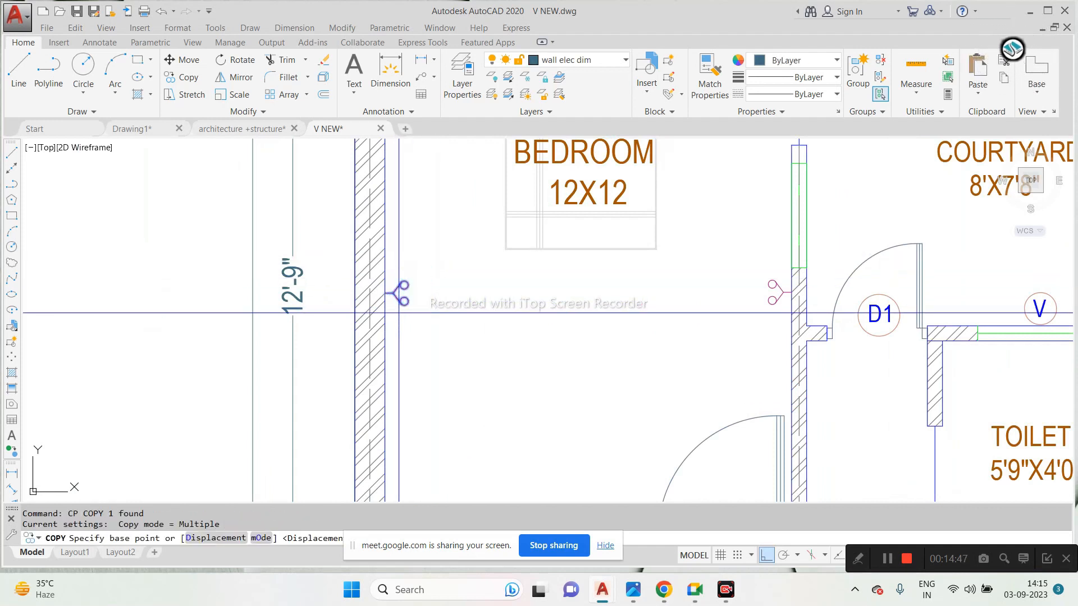
pyautogui.click(428, 325)
pyautogui.click(586, 378)
pyautogui.press('Escape')
# Step: Rotate the middle bracket light a quarter turn so its stem points toward the bedroom's lower wall
pyautogui.click(556, 292)
pyautogui.click(479, 344)
pyautogui.write('ro')
pyautogui.press('Return')
pyautogui.click(564, 284)
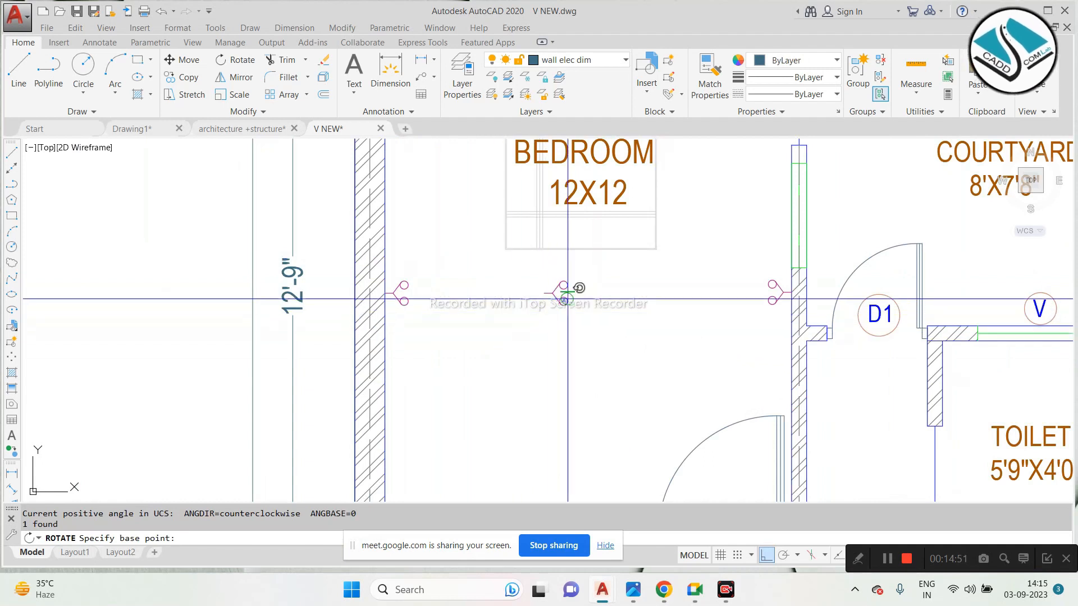
pyautogui.click(586, 229)
# Step: Move the rotated bracket light straight down onto the bedroom's lower wall, beside the orange switch board symbol
pyautogui.click(616, 305)
pyautogui.click(503, 340)
pyautogui.write('m')
pyautogui.press('Return')
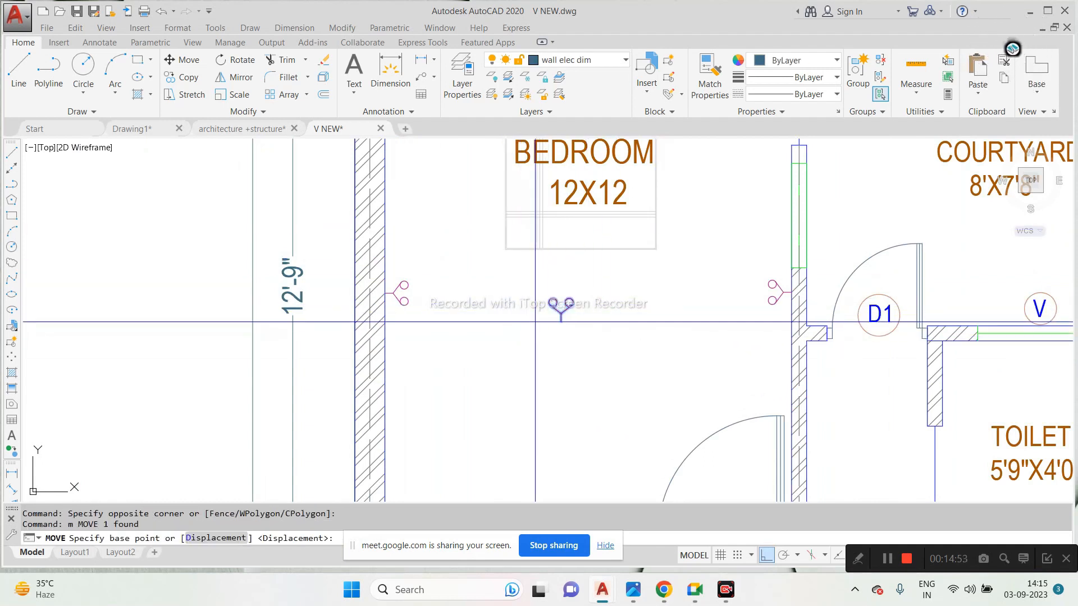
pyautogui.click(559, 320)
pyautogui.scroll(-2, 553, 288)
pyautogui.scroll(4, 558, 433)
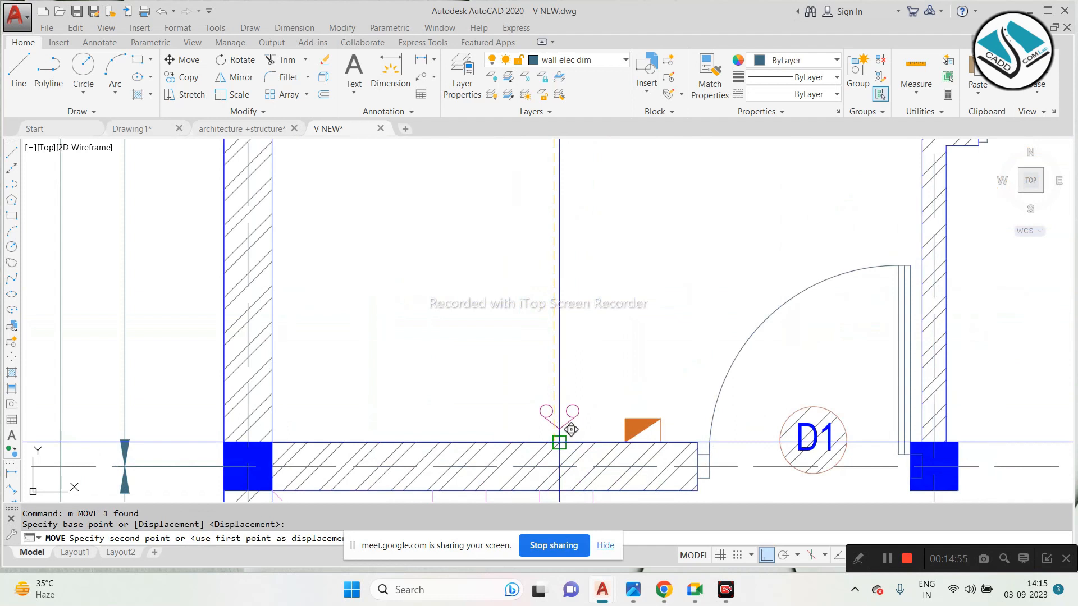
pyautogui.click(558, 441)
pyautogui.scroll(-8, 547, 432)
pyautogui.press('Escape')
# Step: Group all parts of the tube light symbol in the Electrical Legend
pyautogui.scroll(-2, 528, 419)
pyautogui.scroll(8, 630, 318)
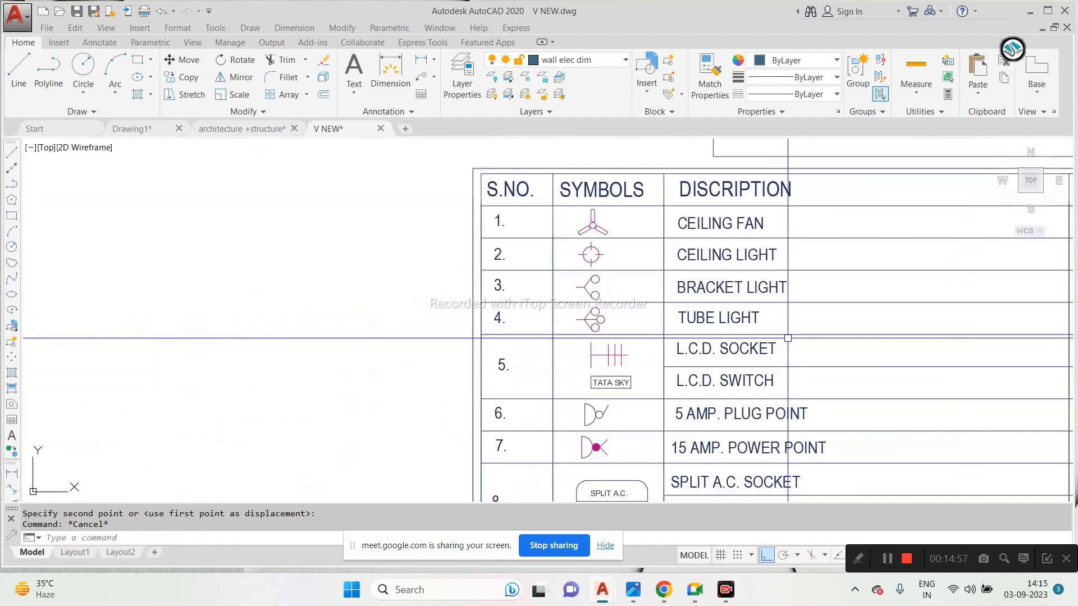
pyautogui.scroll(4, 590, 318)
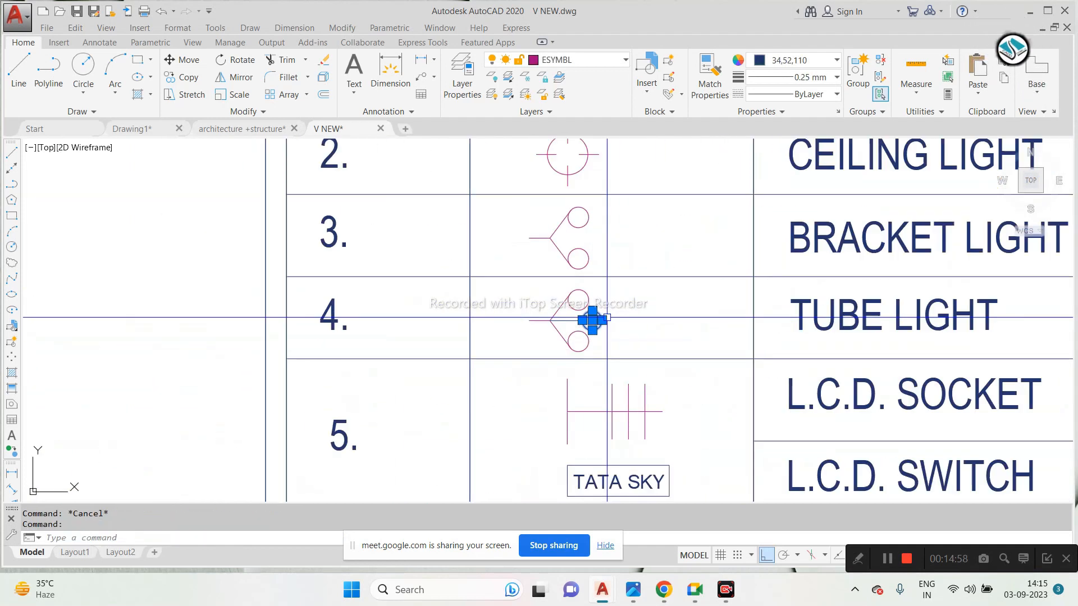
pyautogui.click(508, 283)
pyautogui.click(639, 353)
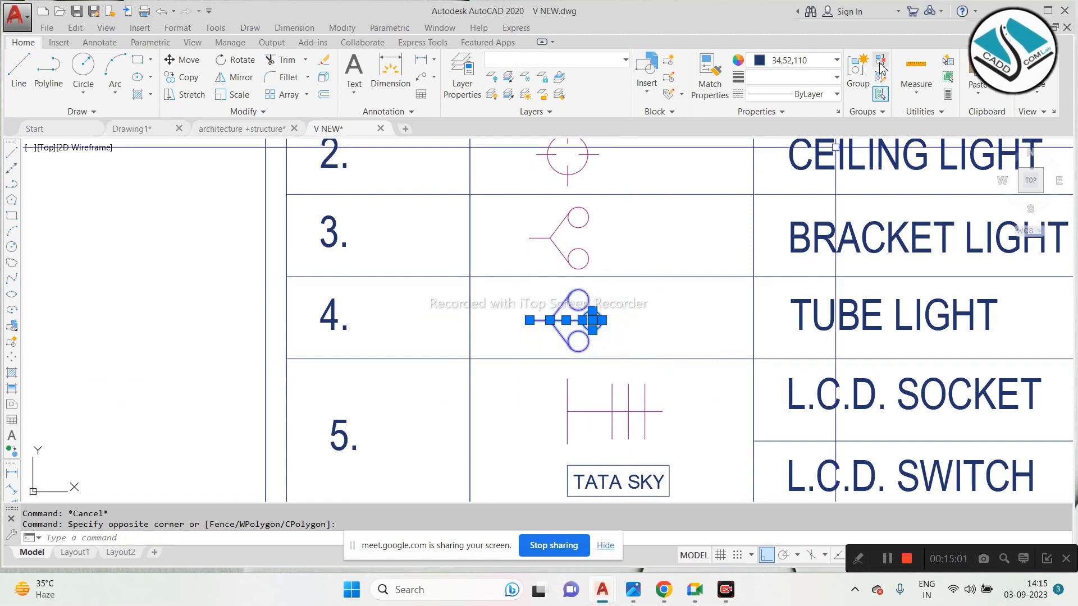
pyautogui.click(857, 71)
# Step: Copy the grouped tube light symbol from the Electrical Legend into the open bedroom area below the bed
pyautogui.click(637, 311)
pyautogui.click(551, 339)
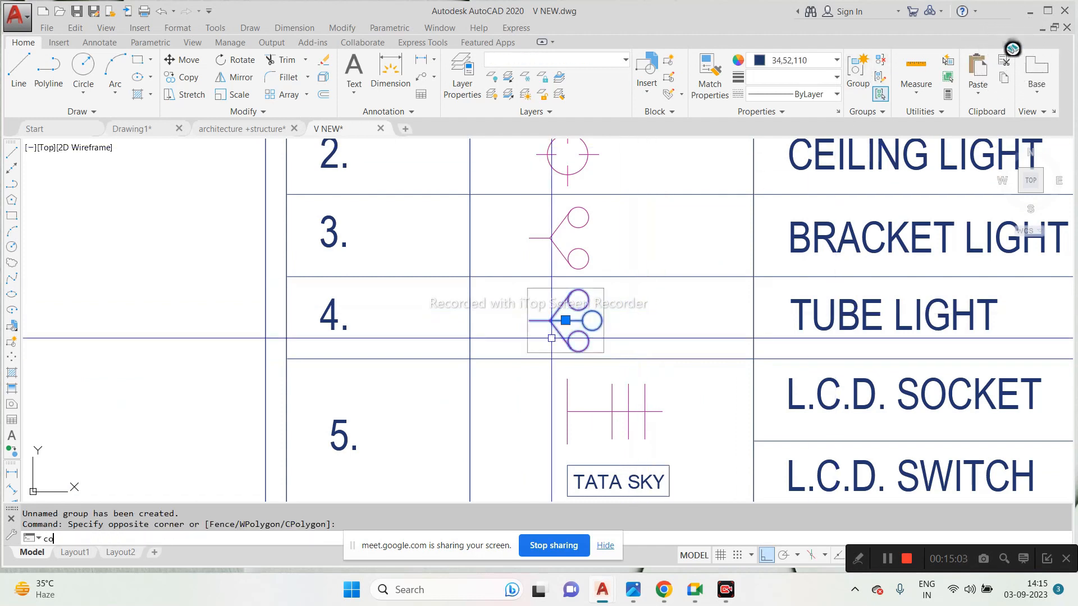
pyautogui.press('space')
pyautogui.click(551, 338)
pyautogui.scroll(-10, 587, 343)
pyautogui.scroll(6, 335, 343)
pyautogui.scroll(2, 433, 344)
pyautogui.scroll(-4, 655, 487)
pyautogui.click(445, 394)
pyautogui.press('Escape')
# Step: Rotate the copied tube light symbol in the bedroom a quarter turn so its stem points up toward the upper wall
pyautogui.doubleClick(459, 368)
pyautogui.click(471, 364)
pyautogui.click(401, 407)
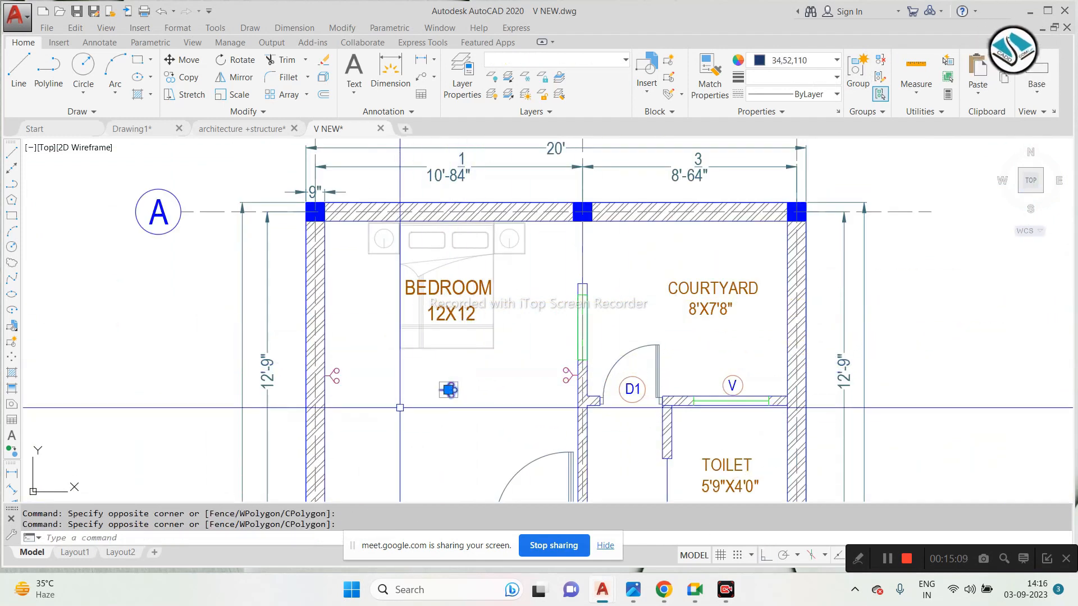
pyautogui.scroll(6, 450, 389)
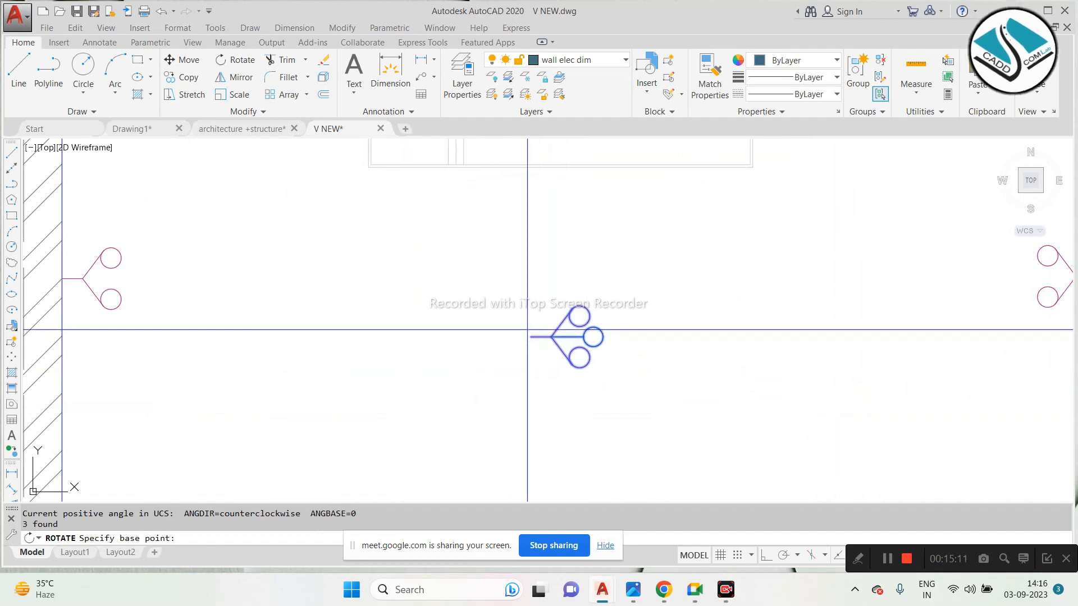
pyautogui.click(438, 389)
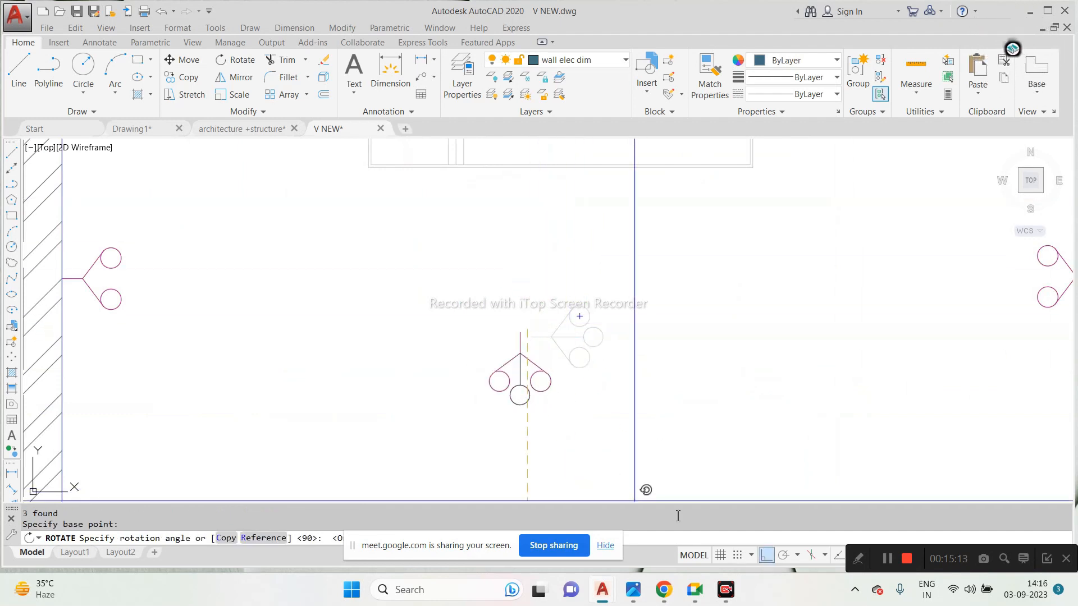
pyautogui.click(614, 489)
# Step: Move the rotated tube light symbol straight up onto the bedroom's upper wall, above the bed
pyautogui.click(609, 394)
pyautogui.click(520, 355)
pyautogui.write('m')
pyautogui.press('space')
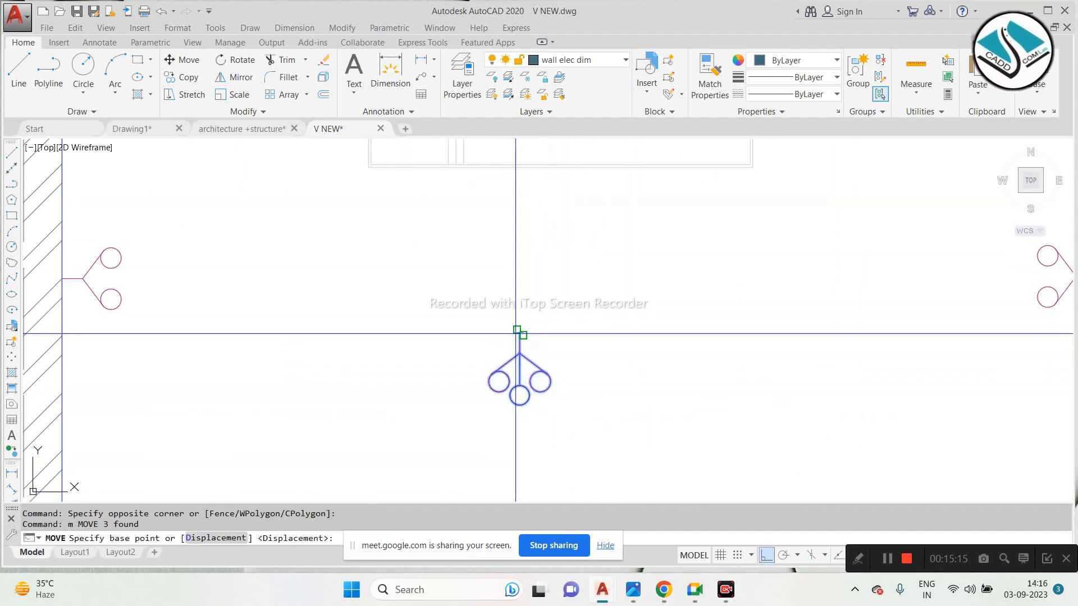
pyautogui.click(516, 334)
pyautogui.scroll(-5, 516, 334)
pyautogui.scroll(5, 505, 264)
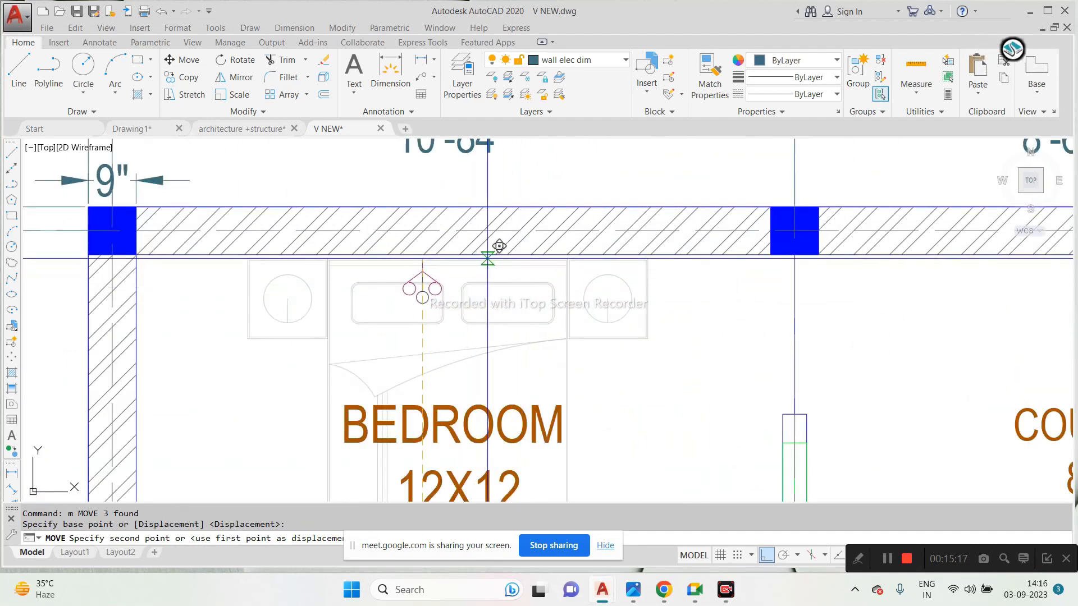
pyautogui.press('Escape')
# Step: Review the Electrical Legend symbols and examine the ceiling fan placement in the bedrooms of the architecture +structure reference drawing
pyautogui.scroll(-3, 495, 258)
pyautogui.scroll(-3, 561, 292)
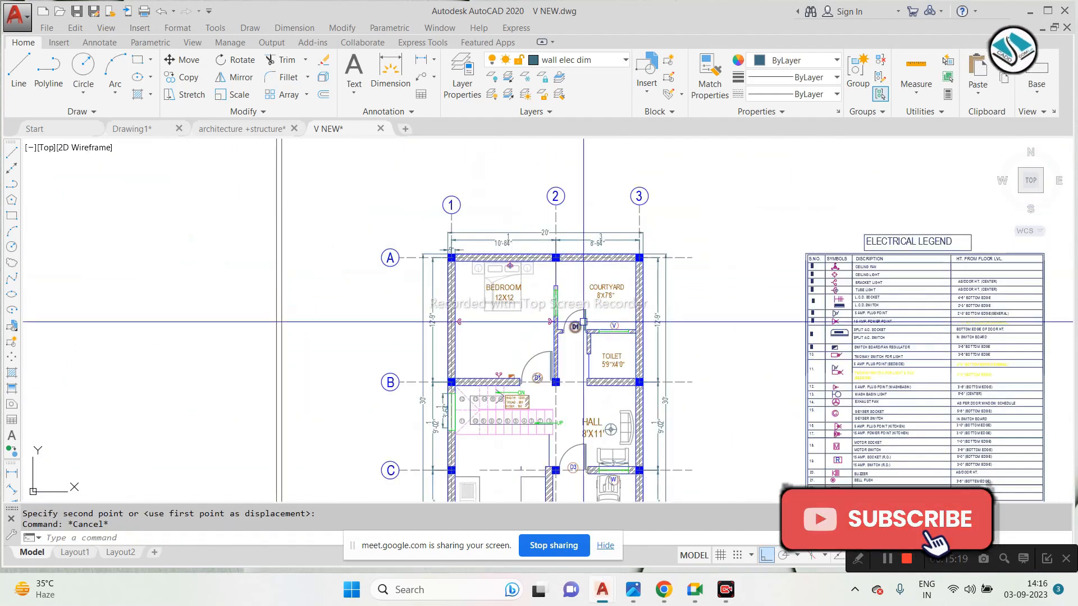
pyautogui.scroll(2, 562, 289)
pyautogui.scroll(2, 561, 288)
pyautogui.scroll(-4, 351, 284)
pyautogui.scroll(2, 551, 279)
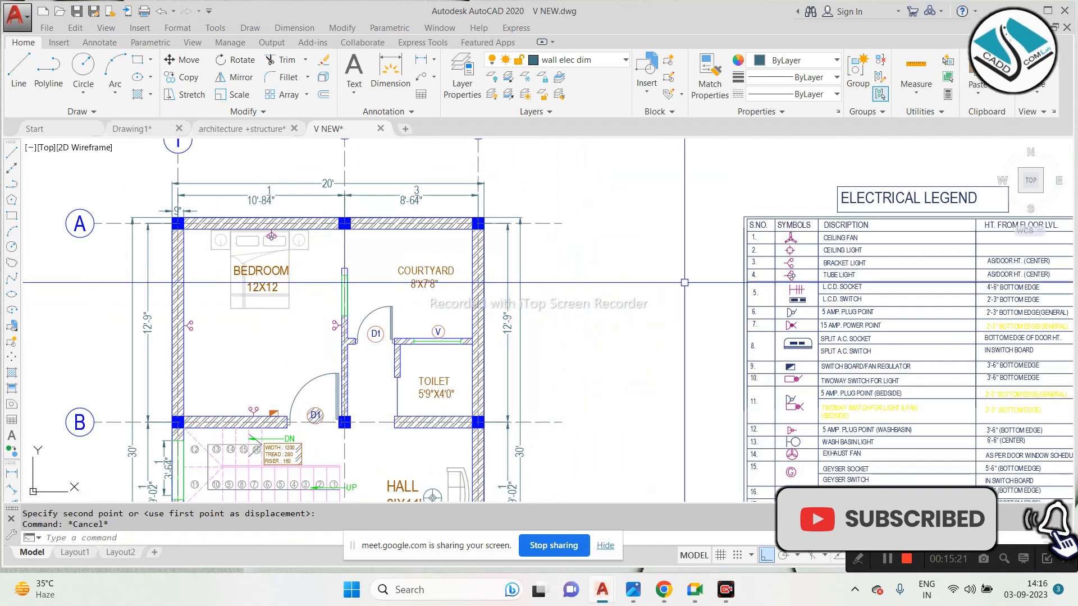
pyautogui.scroll(6, 825, 269)
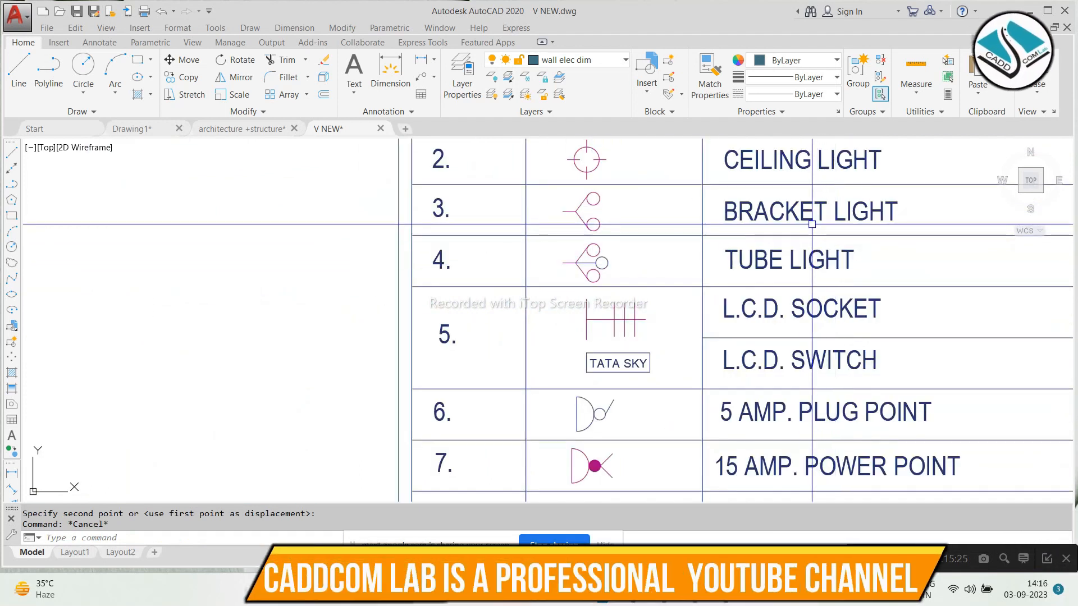
pyautogui.scroll(-6, 811, 224)
pyautogui.click(225, 131)
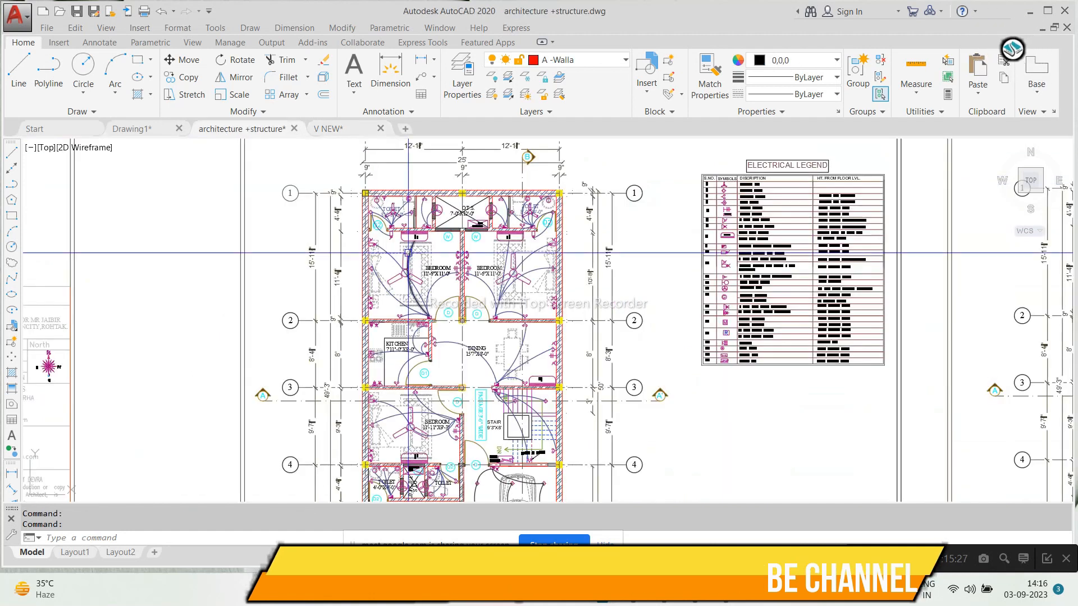
pyautogui.scroll(5, 342, 168)
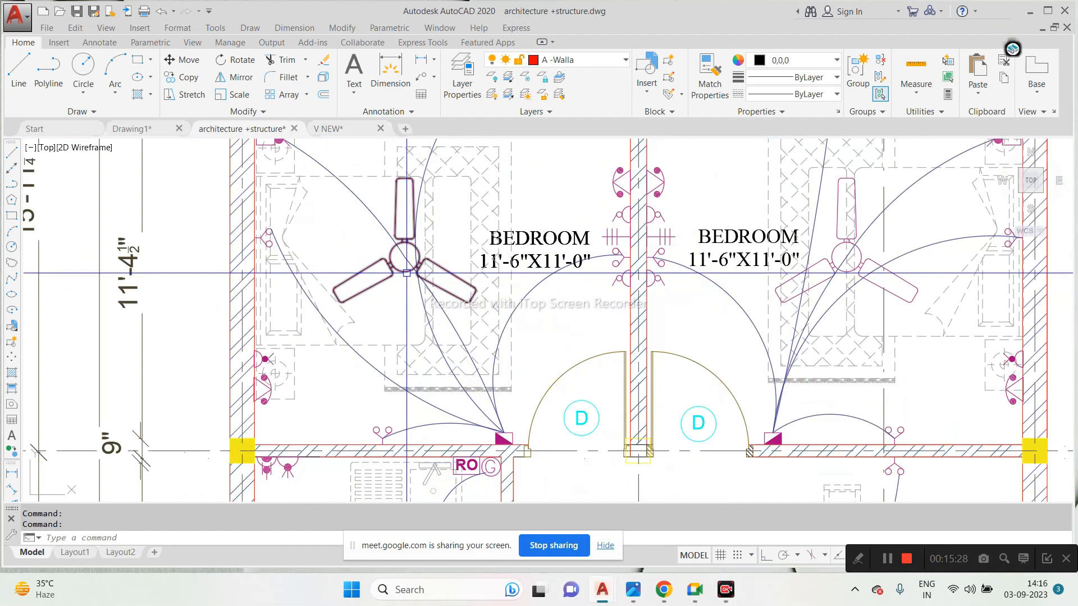
# Step: Copy the ceiling fan symbol from the V NEW drawing's Electrical Legend into the open bedroom area below the bed
pyautogui.click(335, 130)
pyautogui.scroll(-3, 551, 193)
pyautogui.scroll(6, 534, 258)
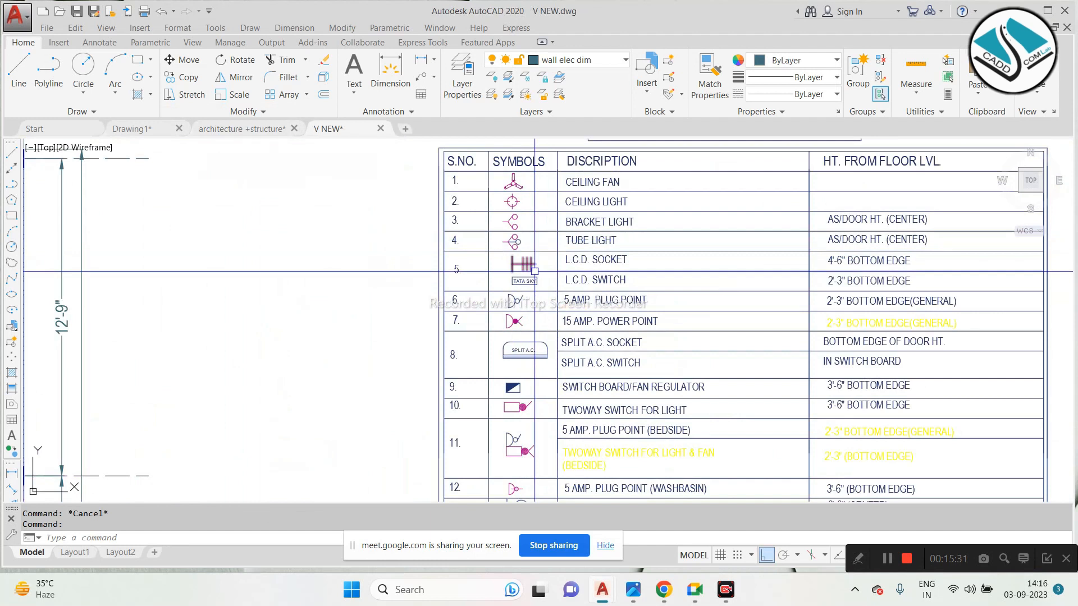
pyautogui.scroll(2, 529, 177)
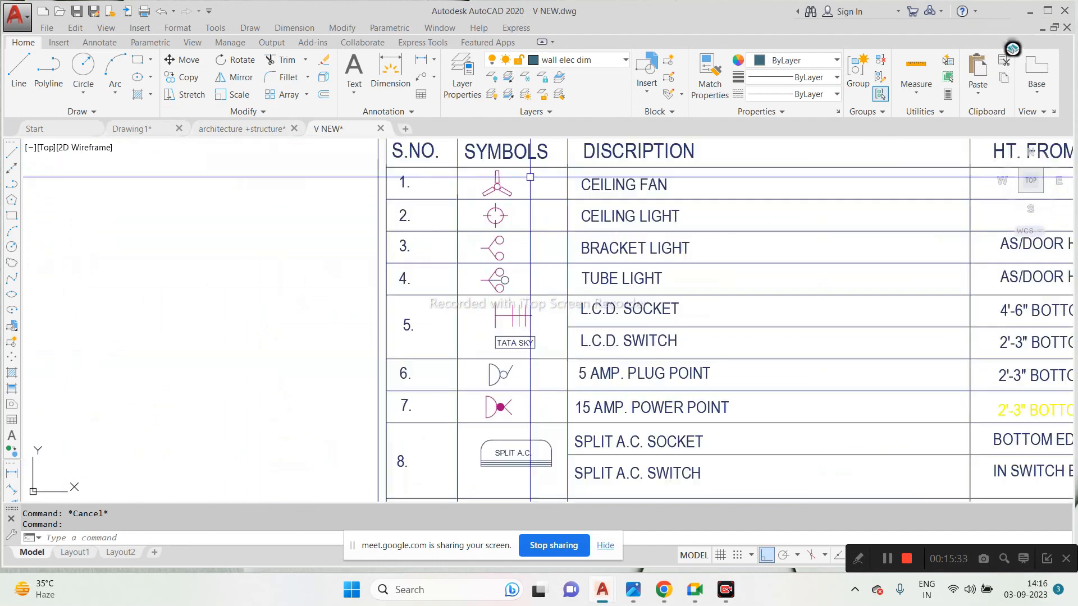
pyautogui.scroll(2, 530, 177)
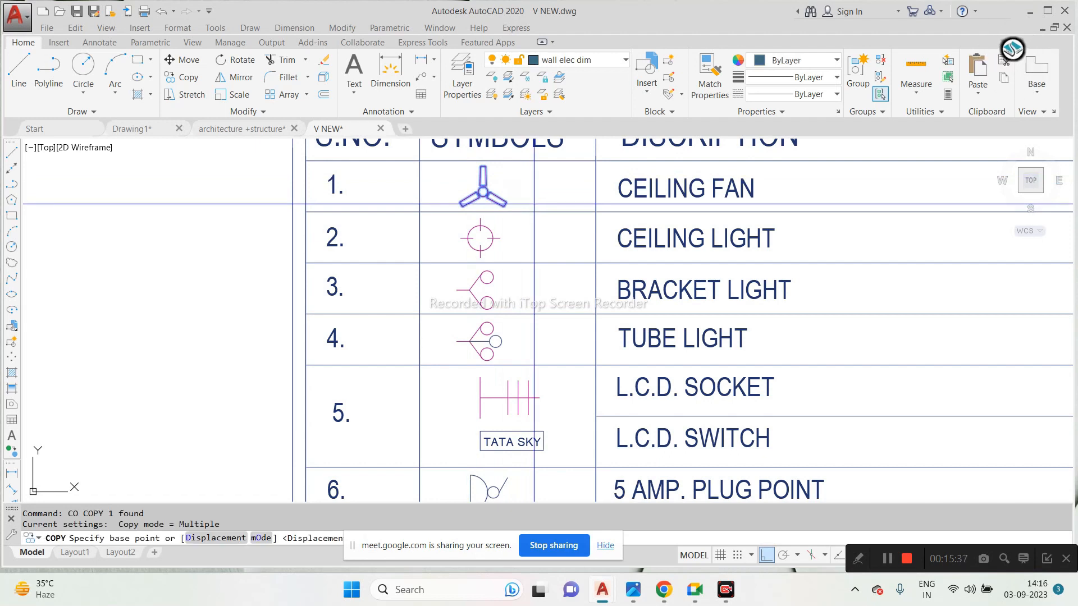
pyautogui.click(483, 190)
pyautogui.scroll(-6, 603, 229)
pyautogui.moveTo(91, 390); pyautogui.dragTo(390, 307, button='middle')
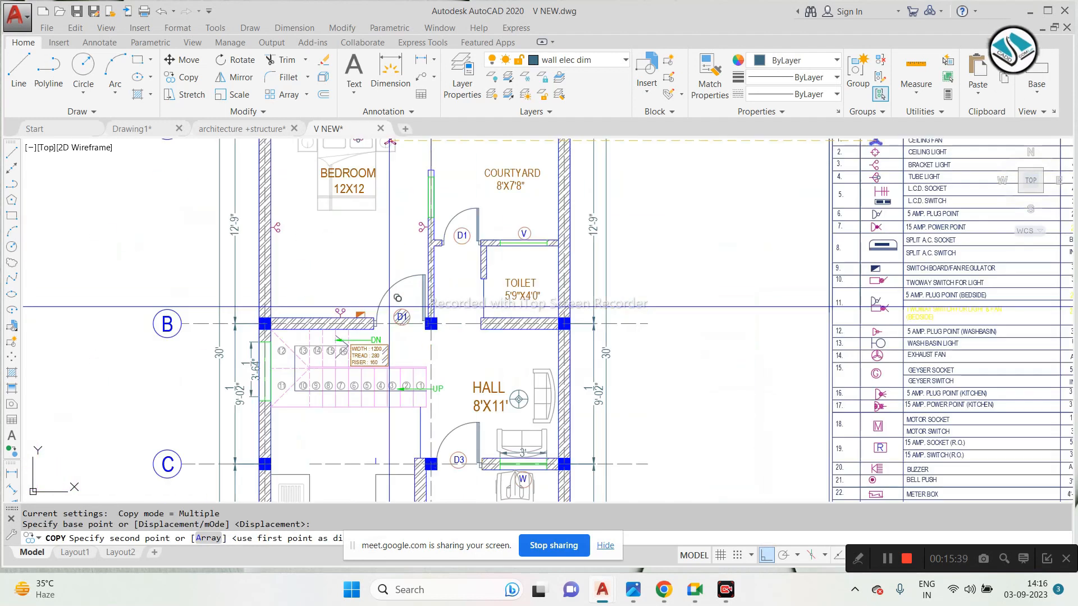
pyautogui.scroll(3, 397, 298)
pyautogui.click(330, 225)
pyautogui.press('Escape')
# Step: Scale up the copied ceiling fan symbol in the bedroom to suit the room
pyautogui.click(366, 203)
pyautogui.click(266, 262)
pyautogui.write('s')
pyautogui.click(321, 231)
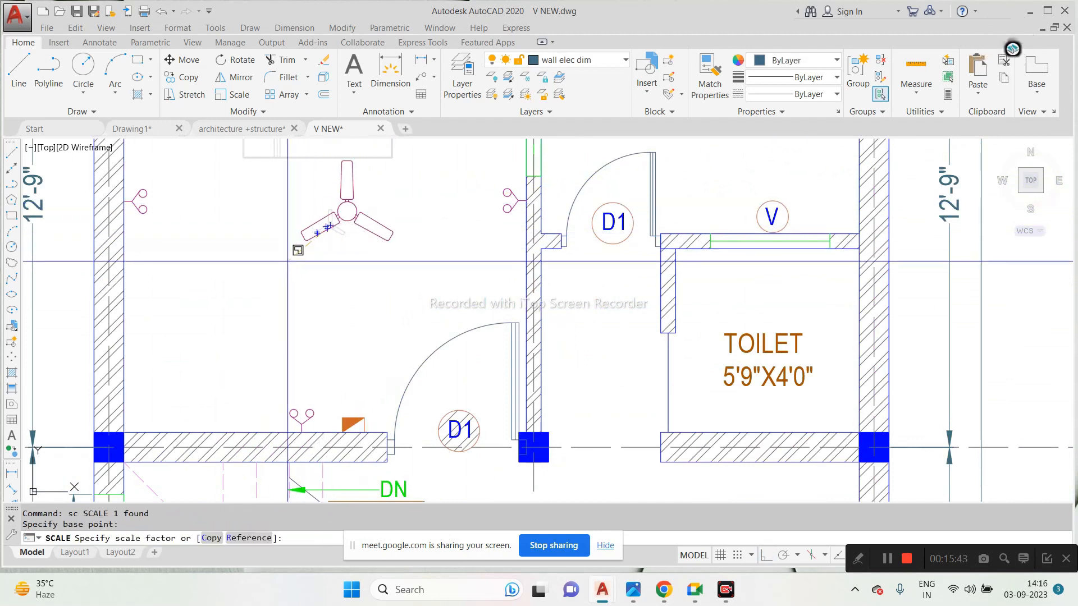
pyautogui.click(342, 227)
# Step: Move the enlarged ceiling fan further down into the open area of the bedroom
pyautogui.write('m')
pyautogui.press('space')
pyautogui.click(344, 219)
pyautogui.click(305, 326)
pyautogui.press('Escape')
# Step: Draw a horizontal guide line across the bedroom between its two side walls
pyautogui.scroll(-3, 418, 292)
pyautogui.press('Escape')
pyautogui.scroll(2, 349, 232)
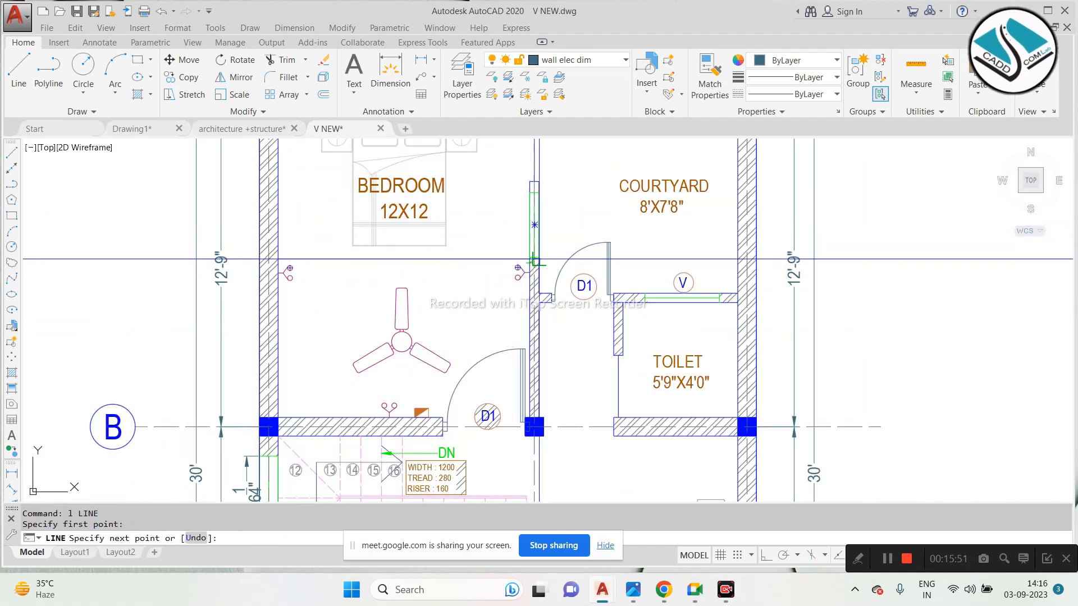
pyautogui.press('Escape')
# Step: Move the ceiling fan by its hub centre onto the midpoint of the guide line across the bedroom
pyautogui.click(444, 296)
pyautogui.click(372, 350)
pyautogui.write('m')
pyautogui.press('space')
pyautogui.scroll(2, 381, 328)
pyautogui.click(413, 349)
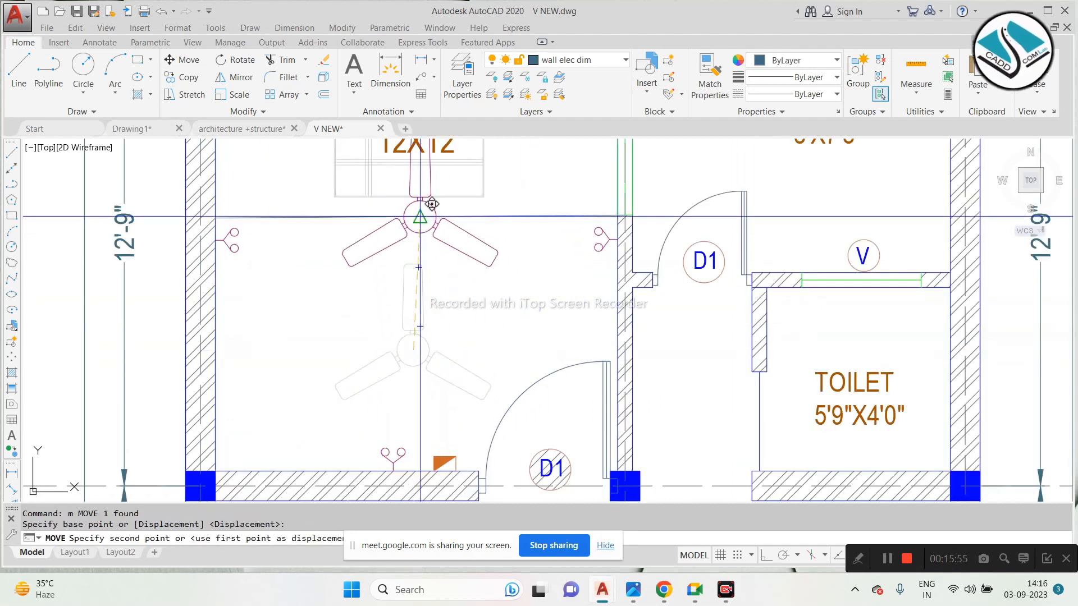
pyautogui.click(412, 216)
# Step: Erase the horizontal guide line that crosses the bedroom
pyautogui.press('Escape')
pyautogui.click(536, 203)
pyautogui.click(524, 222)
pyautogui.scroll(-2, 523, 221)
pyautogui.press('e')
pyautogui.press('space')
pyautogui.press('Escape')
pyautogui.moveTo(477, 247); pyautogui.dragTo(454, 281, button='middle')
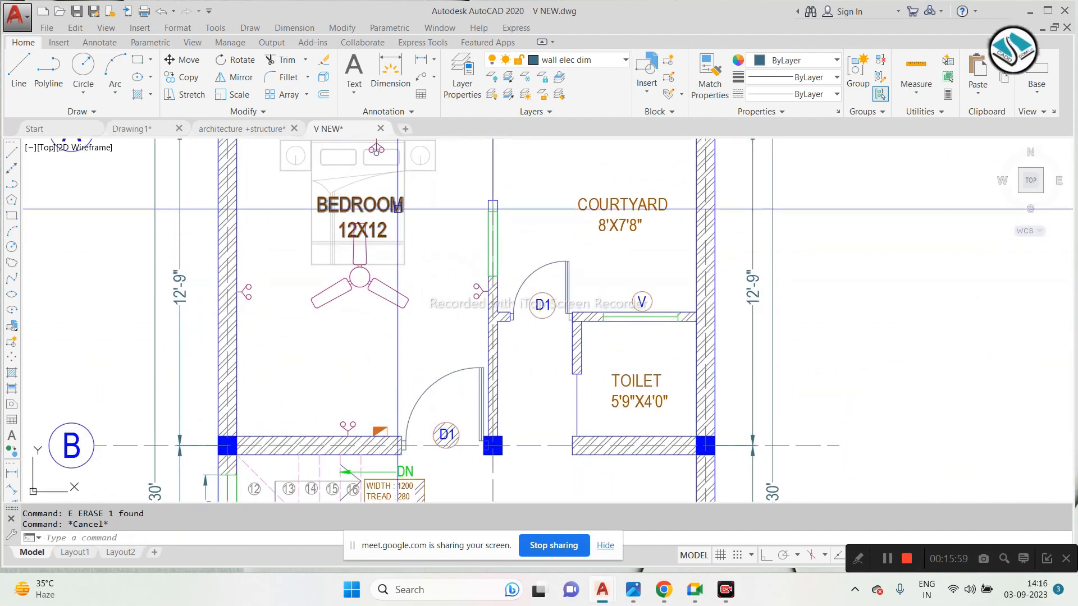
# Step: Check the reference drawing, then move the BEDROOM 12X12 label clear of the fan into the bedroom's lower-left corner
pyautogui.click(219, 130)
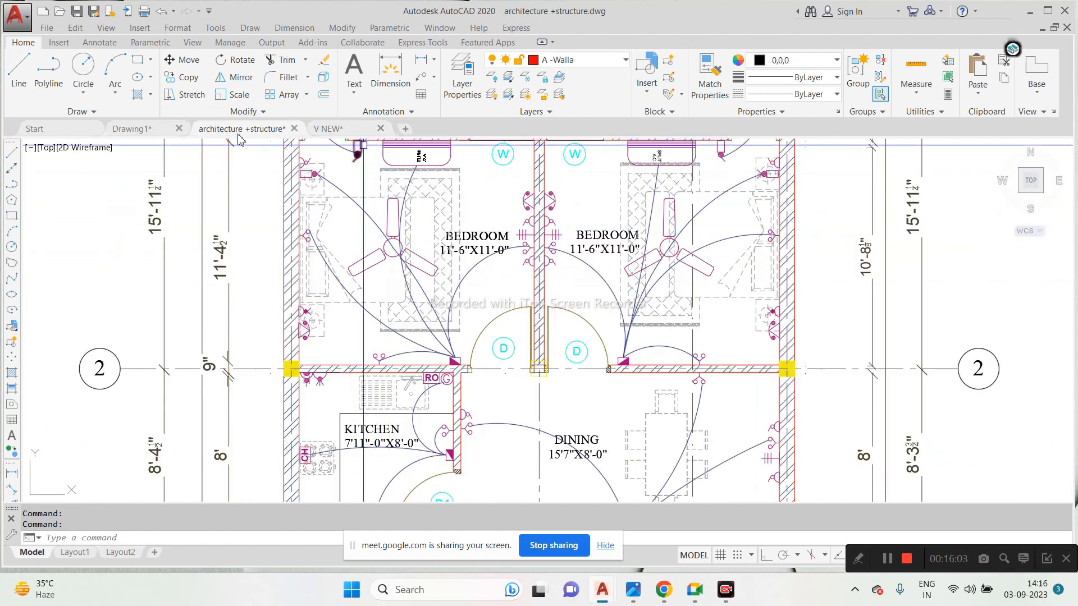
pyautogui.click(349, 132)
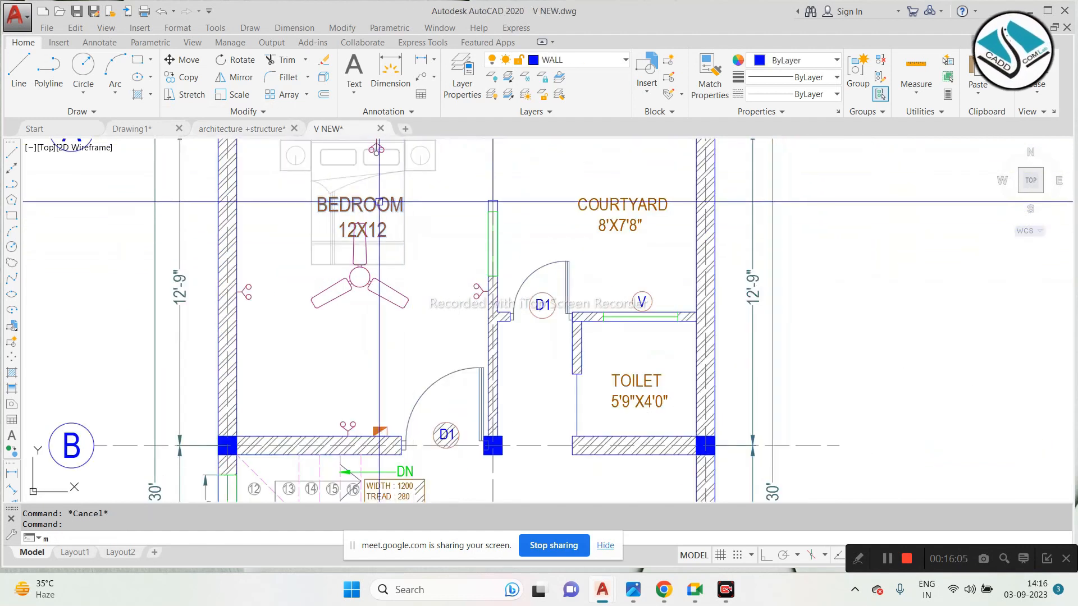
pyautogui.press('Return')
pyautogui.click(361, 199)
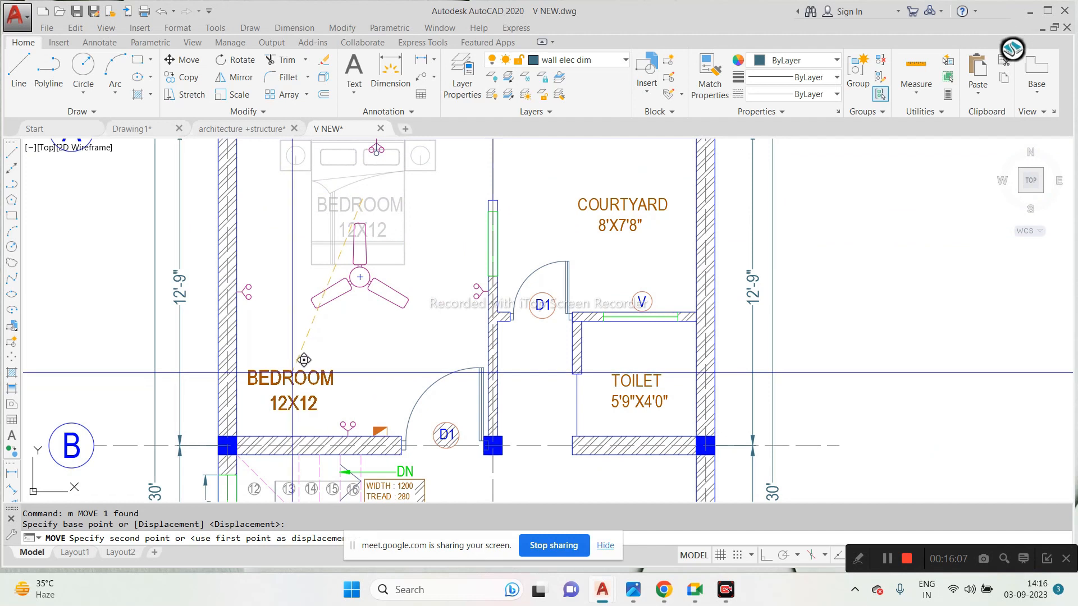
pyautogui.click(295, 375)
pyautogui.press('Escape')
# Step: Set the colour of the COURTYARD 8'X7'8" label to grey 147,149,152
pyautogui.click(341, 349)
pyautogui.click(310, 379)
pyautogui.click(620, 205)
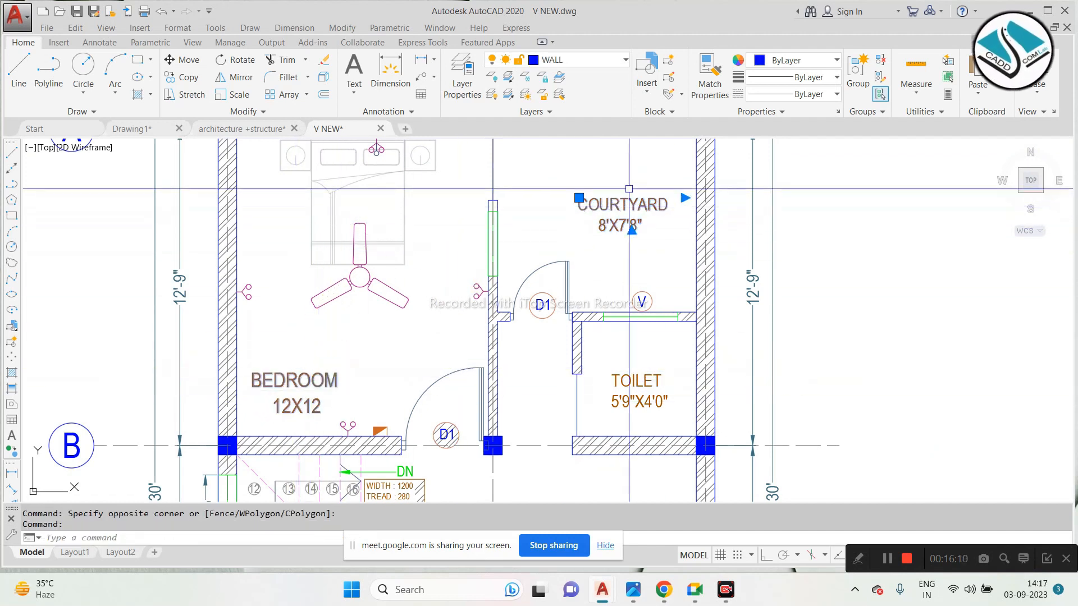
pyautogui.click(820, 60)
pyautogui.click(756, 144)
pyautogui.press('Escape')
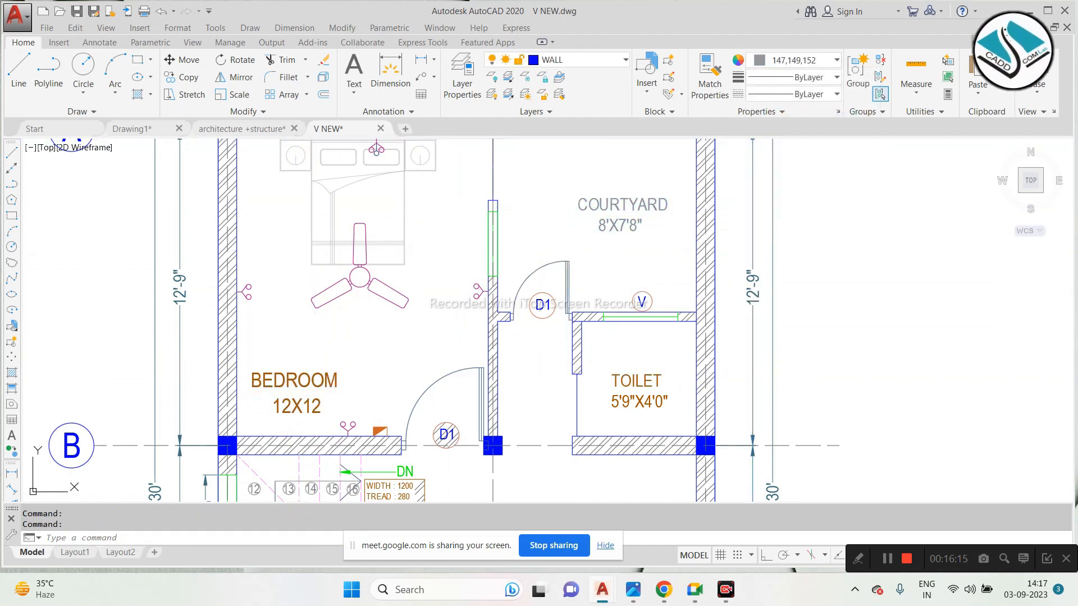
# Step: Explode the BEDROOM 12X12 label into separate text lines
pyautogui.doubleClick(393, 305)
pyautogui.press('Escape')
pyautogui.press('Escape')
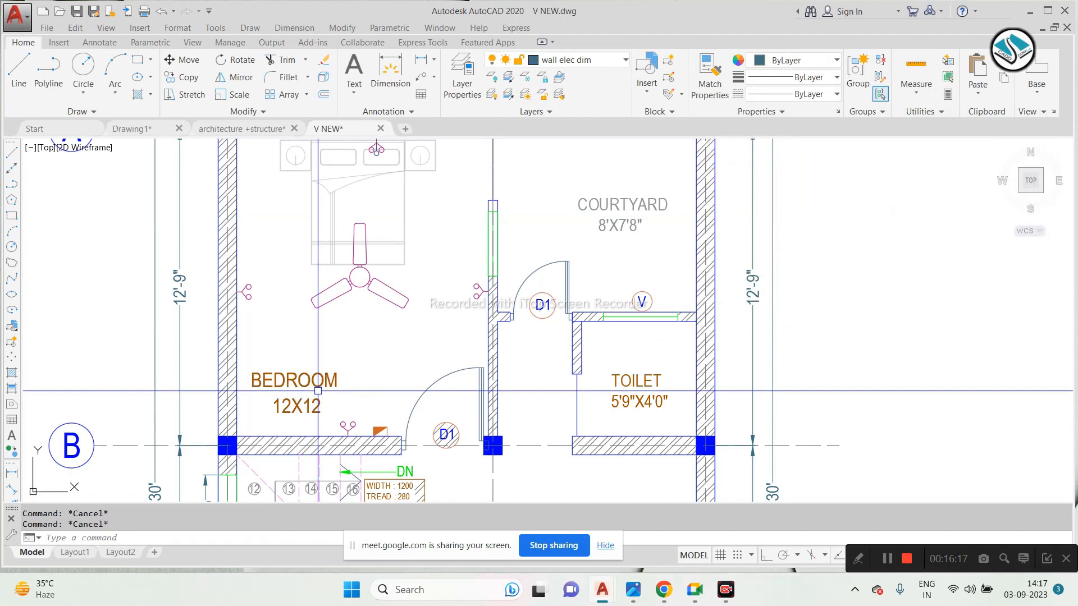
pyautogui.click(271, 383)
pyautogui.press('Return')
pyautogui.click(280, 379)
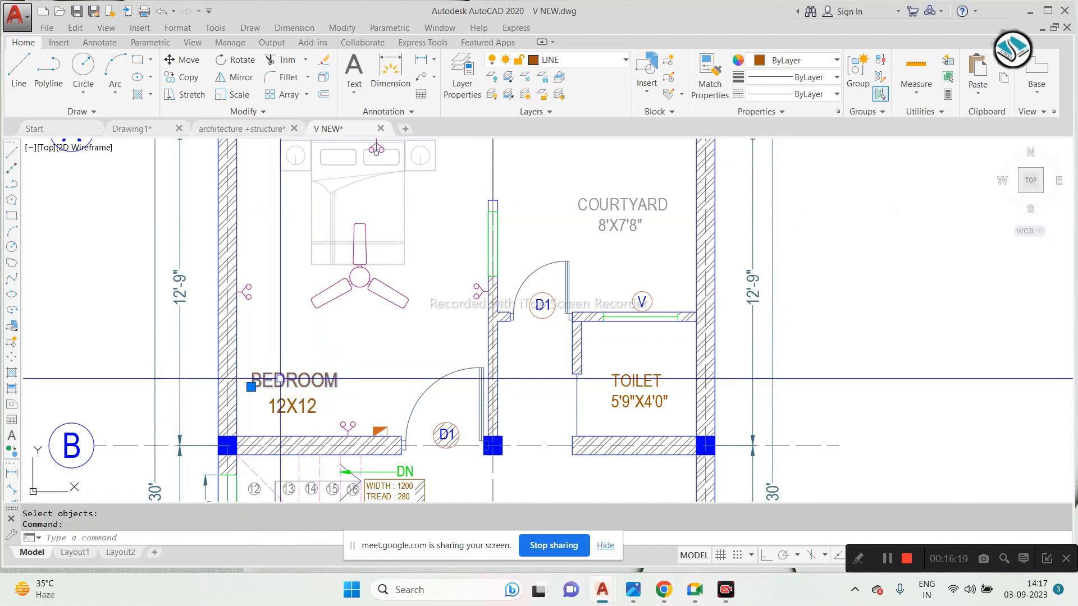
pyautogui.press('Escape')
# Step: Set the colour of both BEDROOM and 12X12 text lines to light grey 199,200,202
pyautogui.click(353, 358)
pyautogui.click(274, 404)
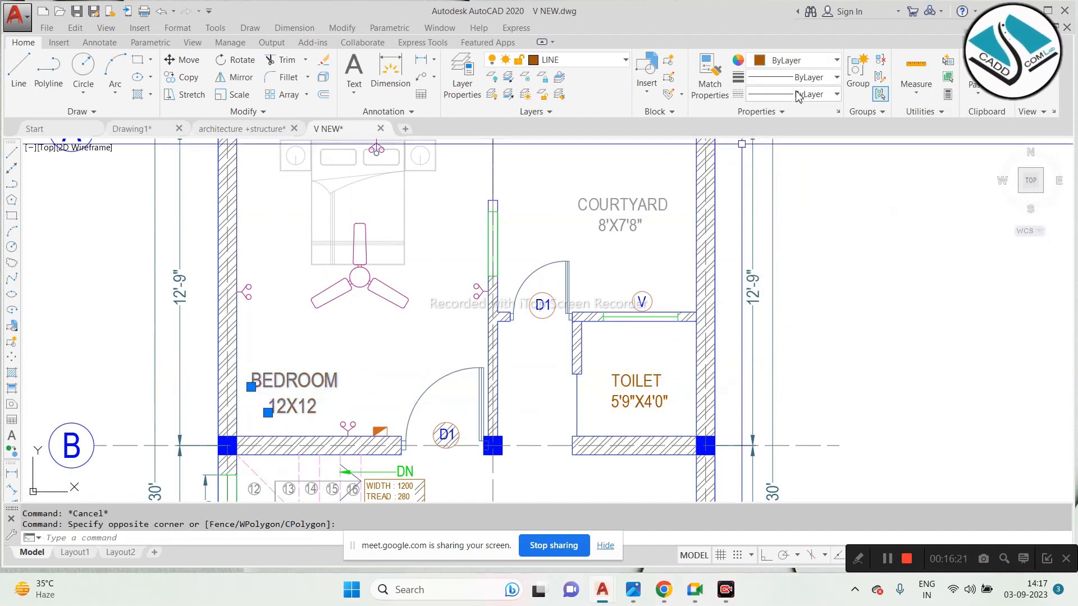
pyautogui.click(793, 62)
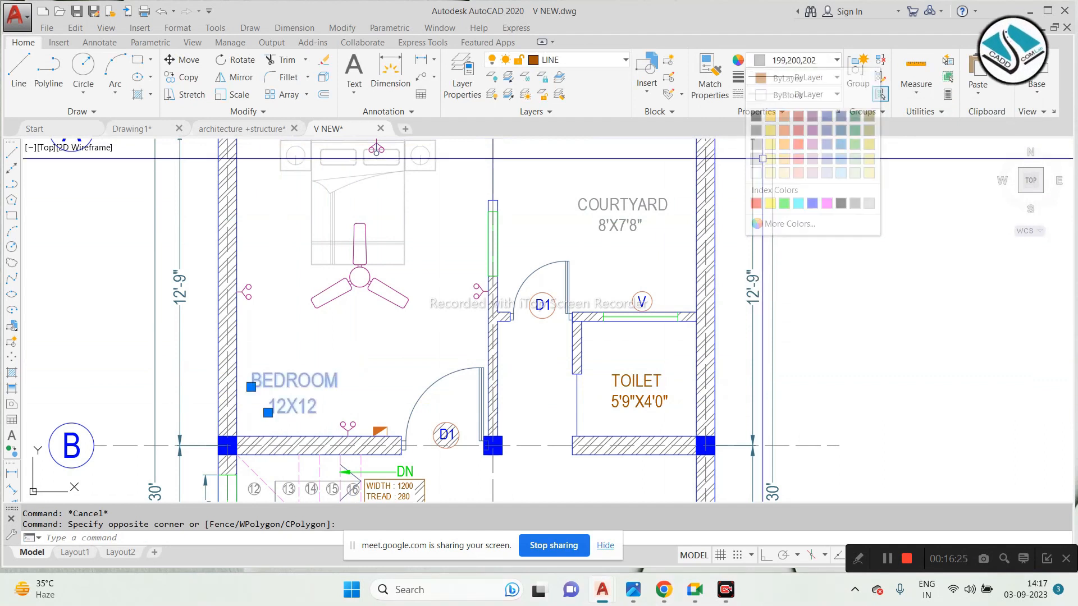
pyautogui.press('Escape')
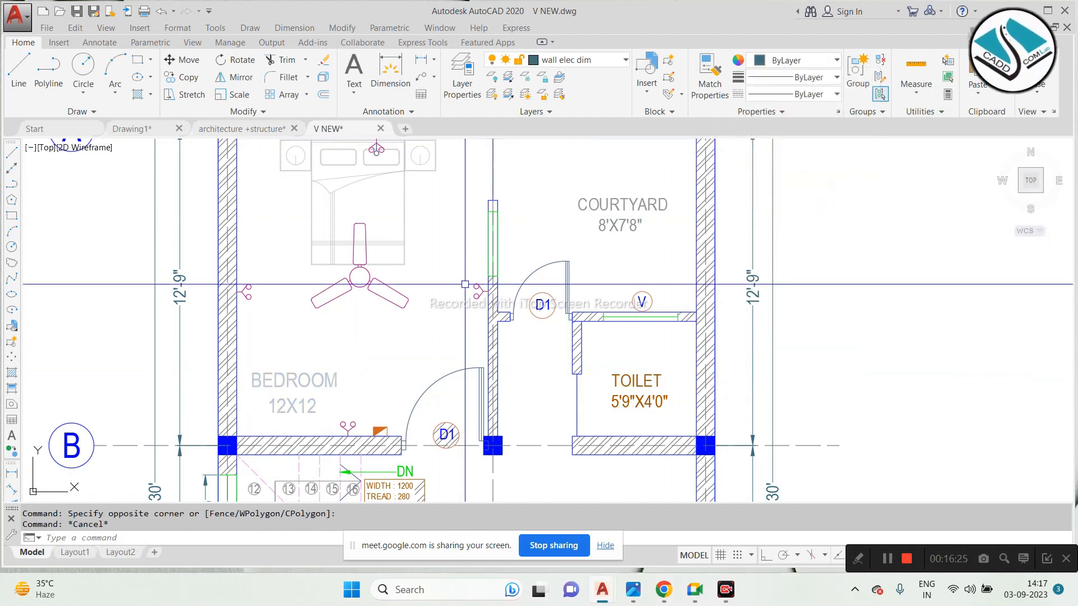
# Step: Examine the bedside plug and switch symbols in the reference drawing's bedroom and the plug and power point entries in its Electrical Legend
pyautogui.click(247, 130)
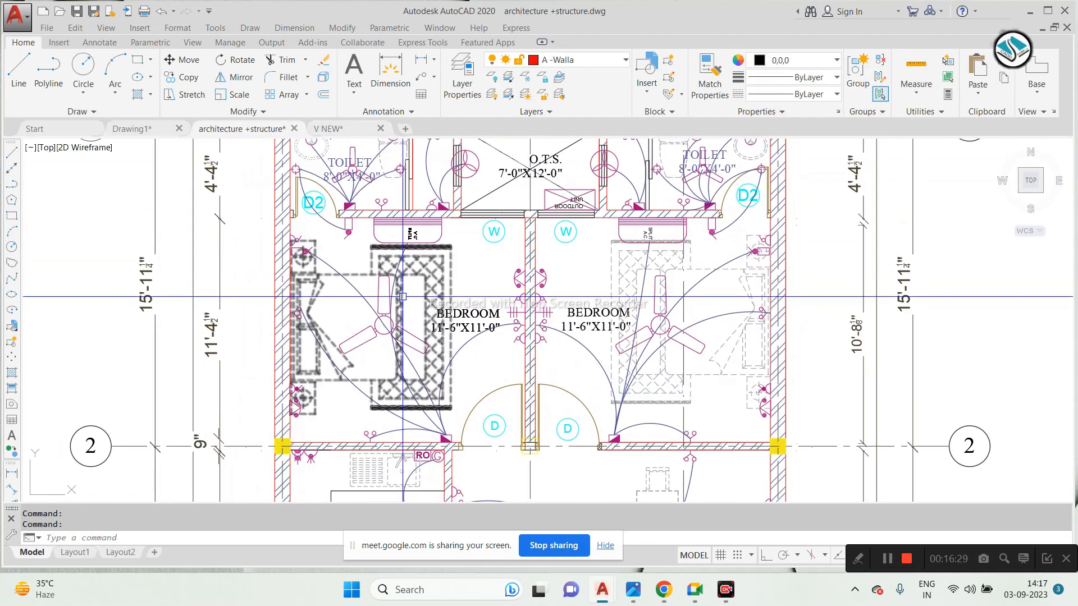
pyautogui.scroll(6, 353, 245)
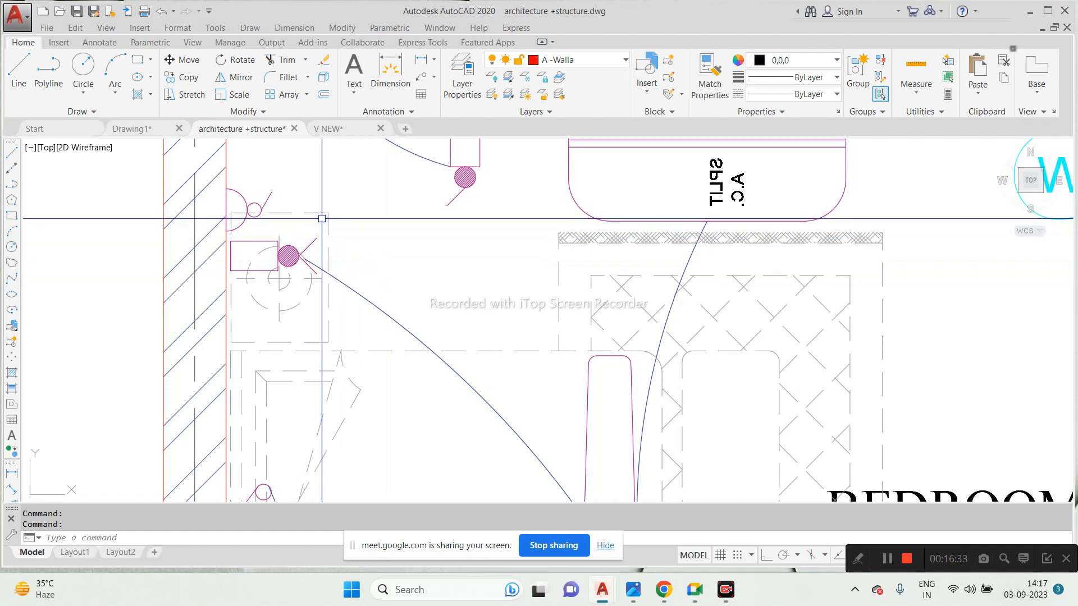
pyautogui.scroll(-8, 299, 218)
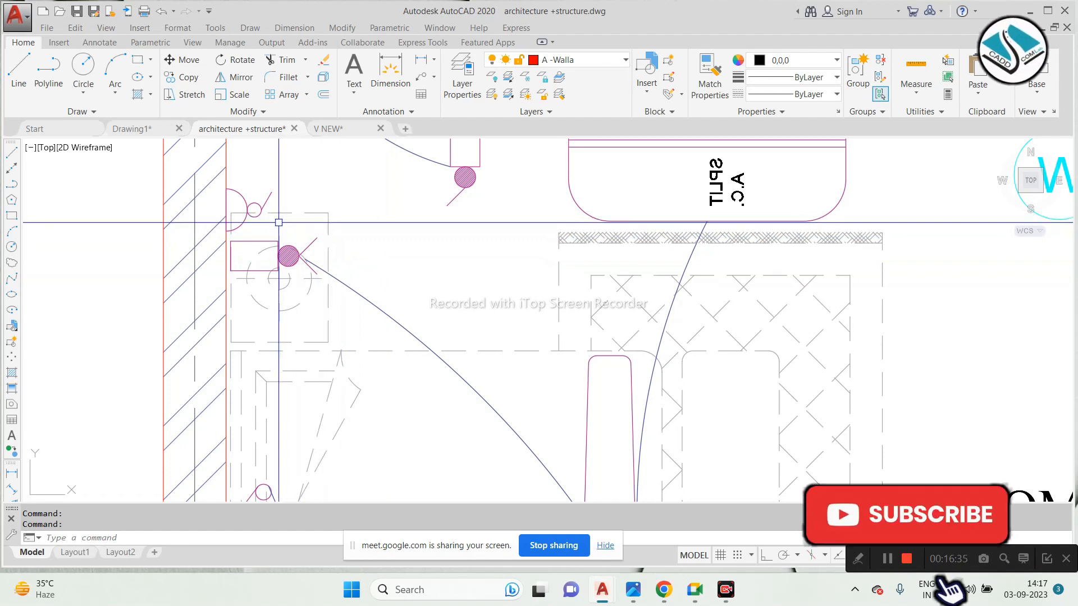
pyautogui.scroll(6, 629, 203)
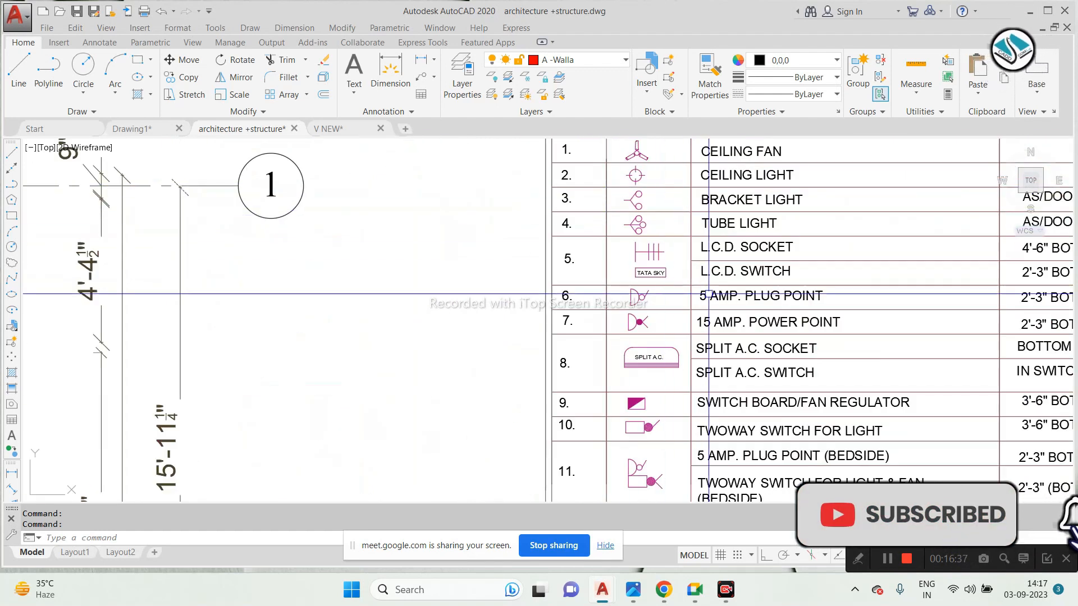
pyautogui.scroll(4, 657, 283)
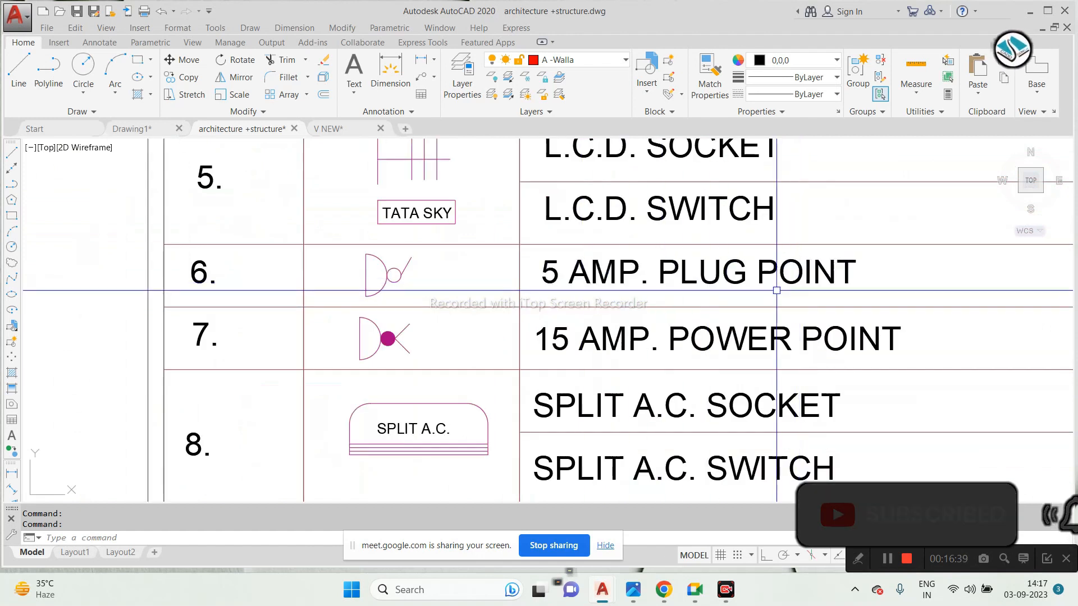
pyautogui.scroll(-6, 614, 269)
pyautogui.scroll(6, 452, 290)
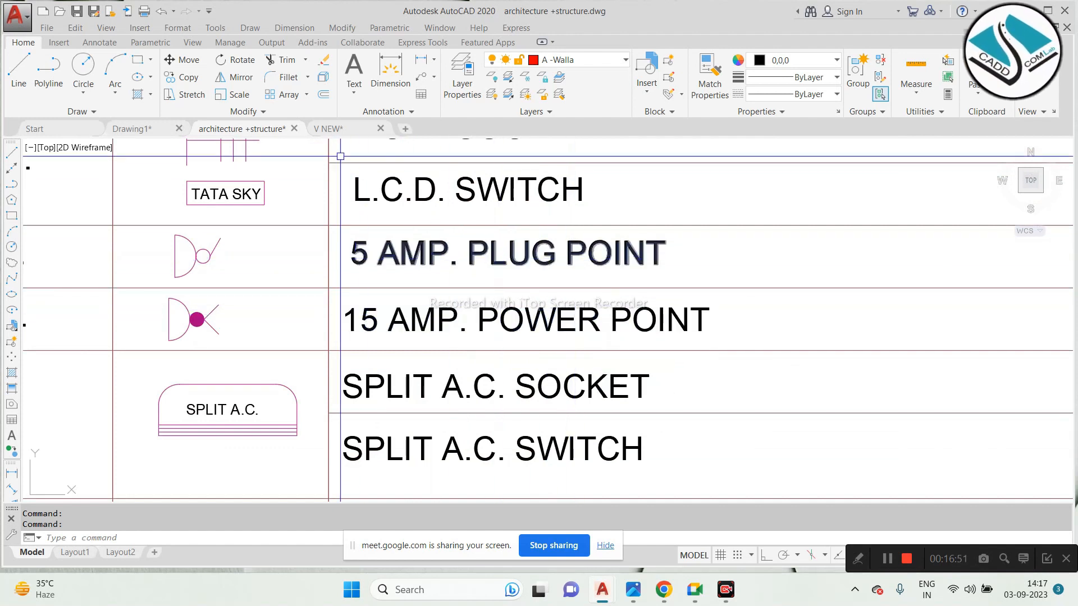
pyautogui.moveTo(335, 132)
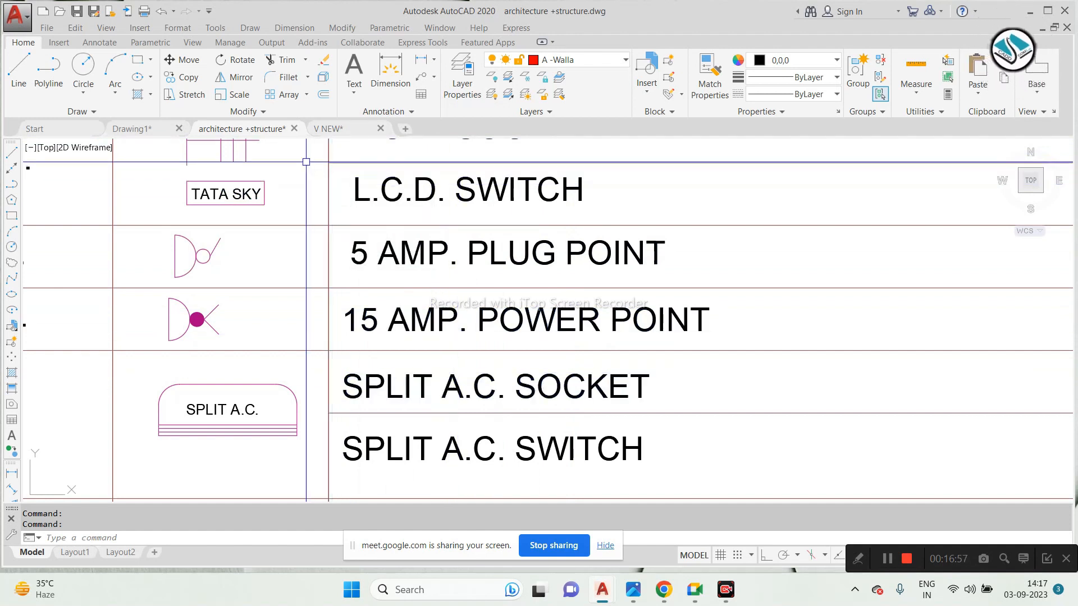
# Step: Switch to the V NEW drawing and group the parts of the 5 AMP. PLUG POINT symbol in the legend
pyautogui.click(344, 134)
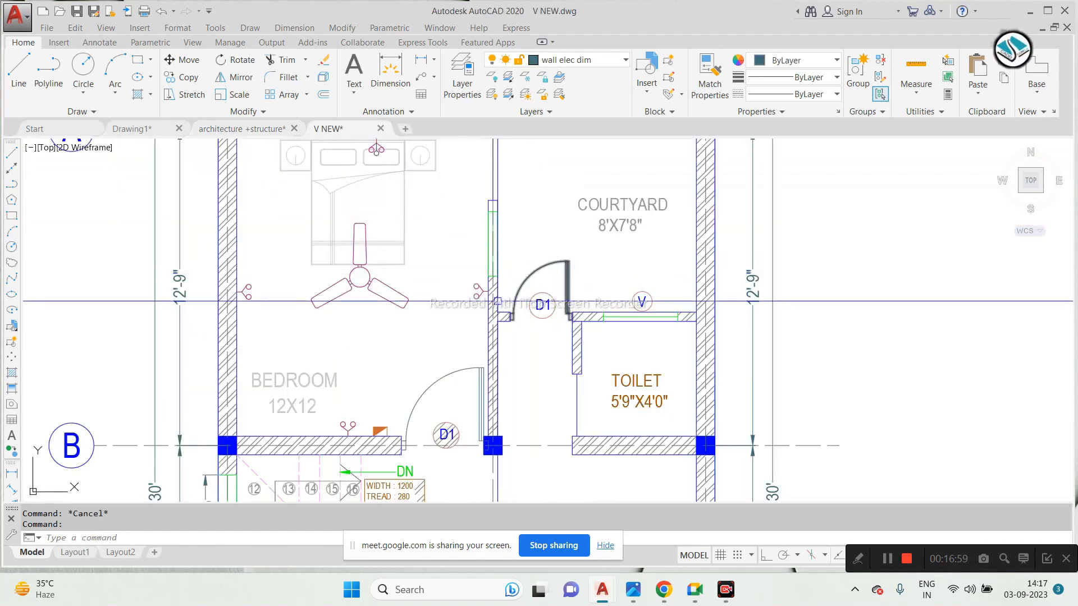
pyautogui.scroll(-2, 497, 301)
pyautogui.scroll(4, 452, 199)
pyautogui.scroll(-4, 376, 226)
pyautogui.moveTo(923, 362); pyautogui.dragTo(665, 379, button='middle')
pyautogui.scroll(6, 497, 268)
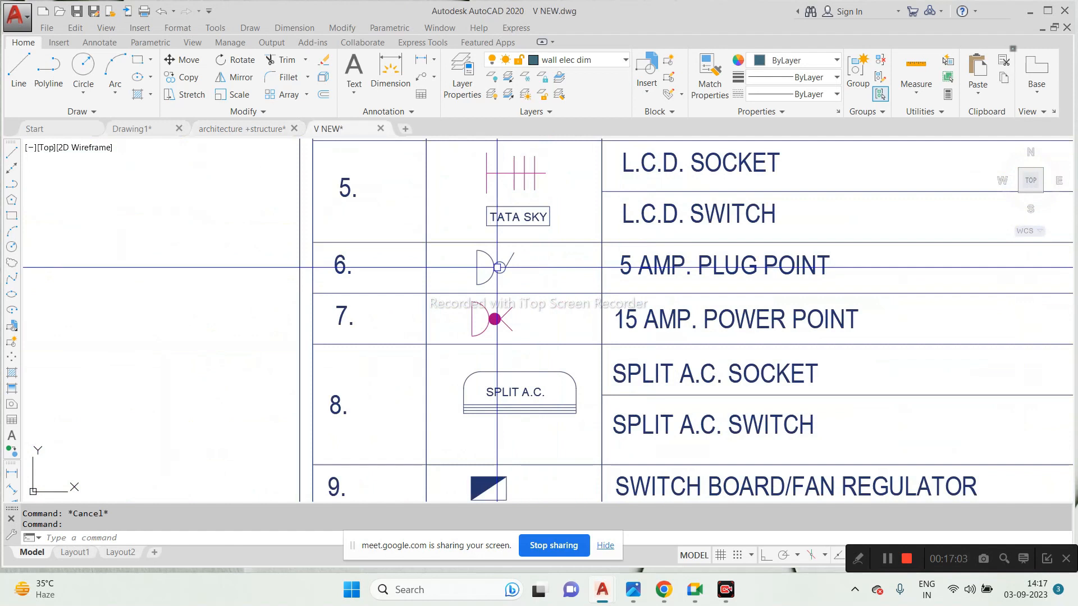
pyautogui.scroll(2, 469, 249)
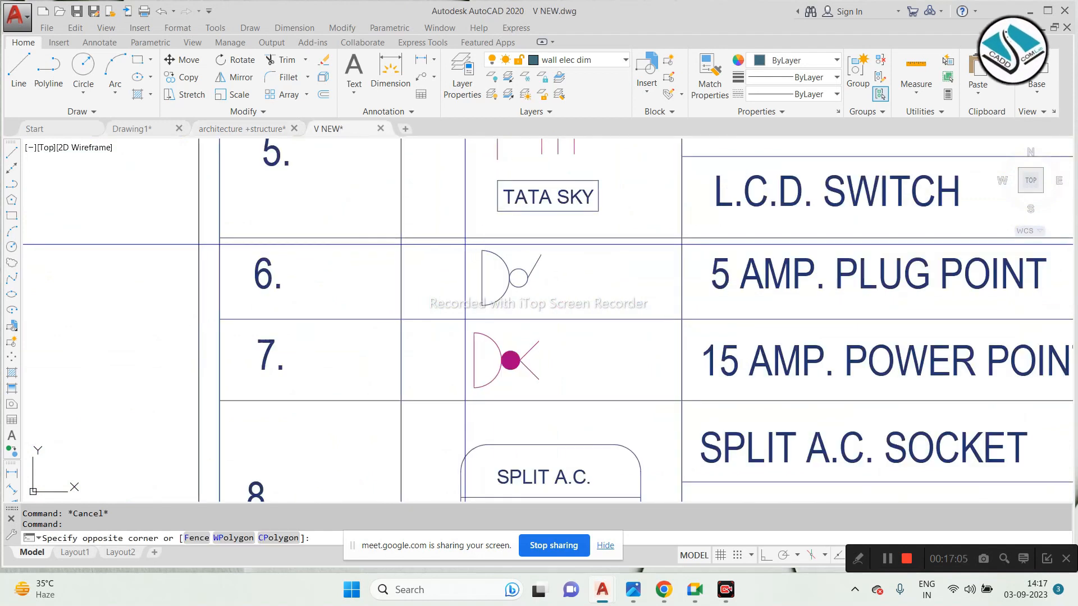
pyautogui.click(584, 308)
pyautogui.click(857, 70)
pyautogui.scroll(2, 491, 334)
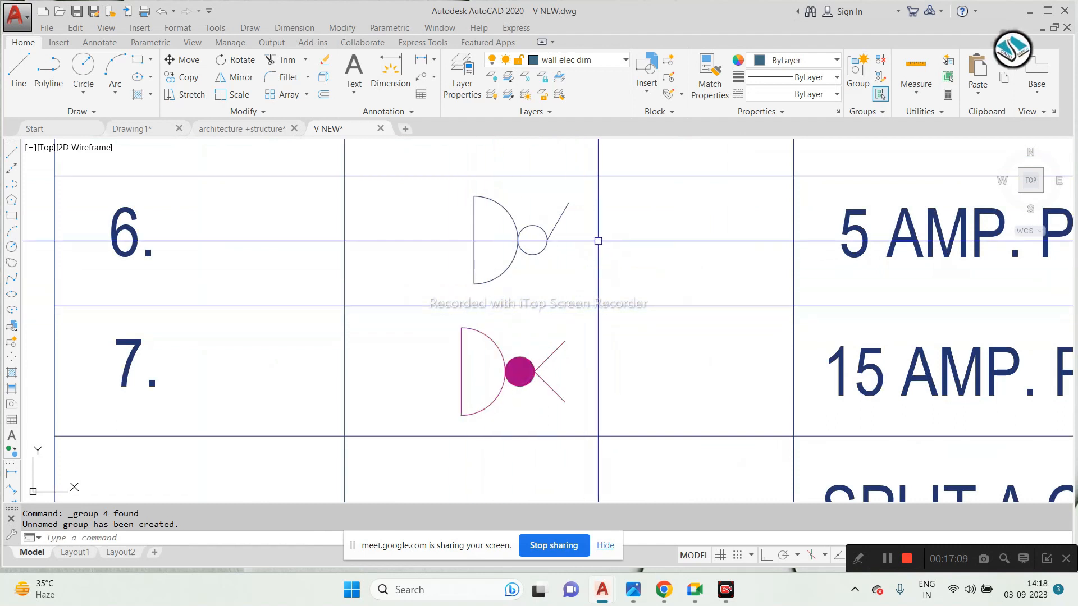
# Step: Copy the 5 amp plug point and 15 amp power point symbols from the legend to the bedroom's right-hand bedside table
pyautogui.click(632, 212)
pyautogui.click(505, 233)
pyautogui.click(666, 353)
pyautogui.click(451, 402)
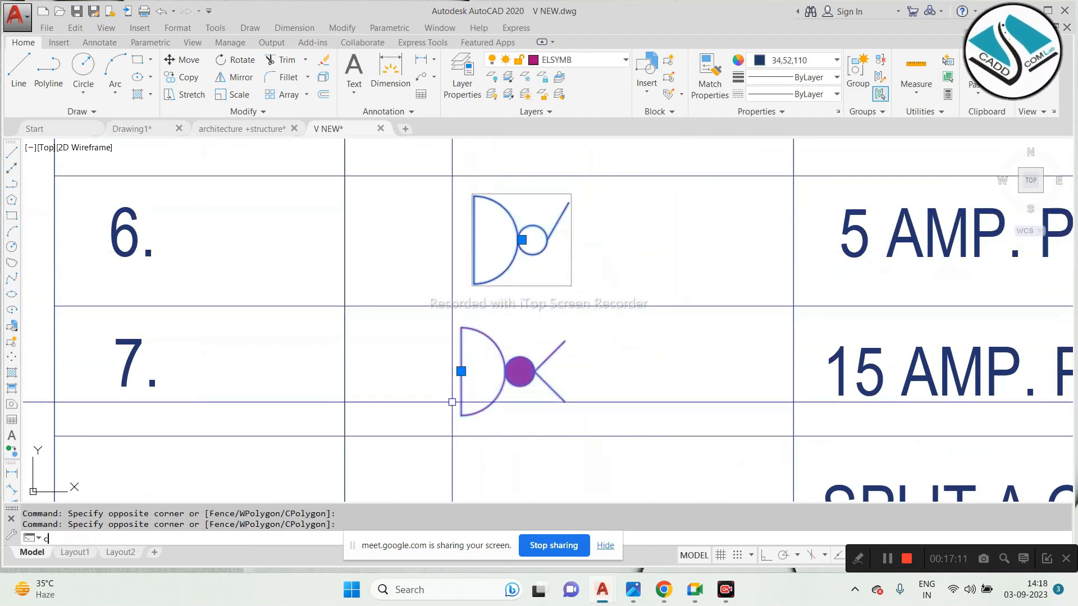
pyautogui.click(507, 306)
pyautogui.scroll(-6, 610, 308)
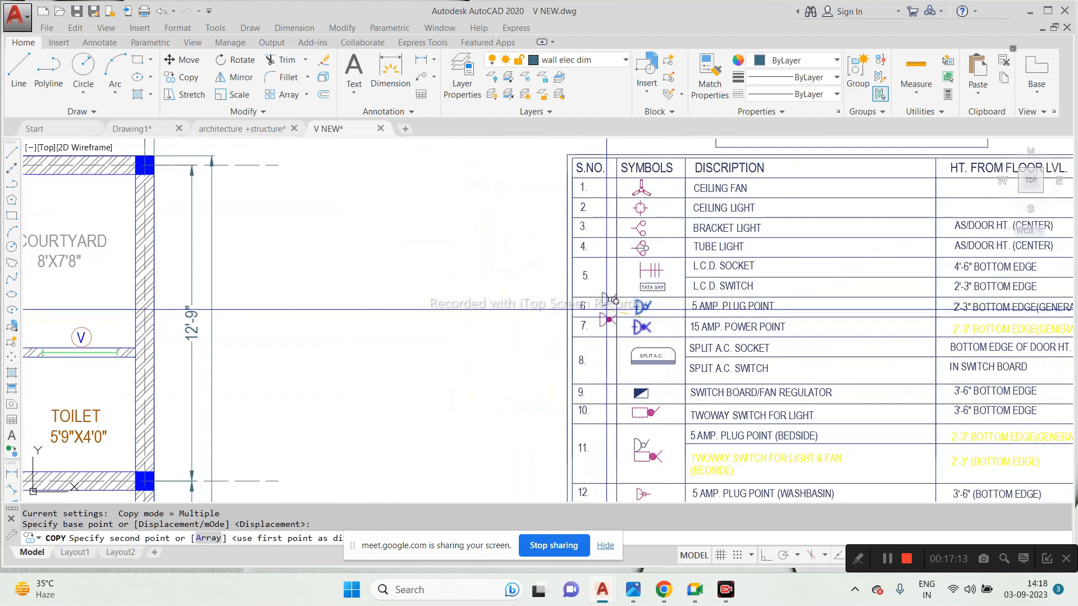
pyautogui.scroll(4, 306, 263)
pyautogui.click(437, 275)
pyautogui.scroll(4, 420, 233)
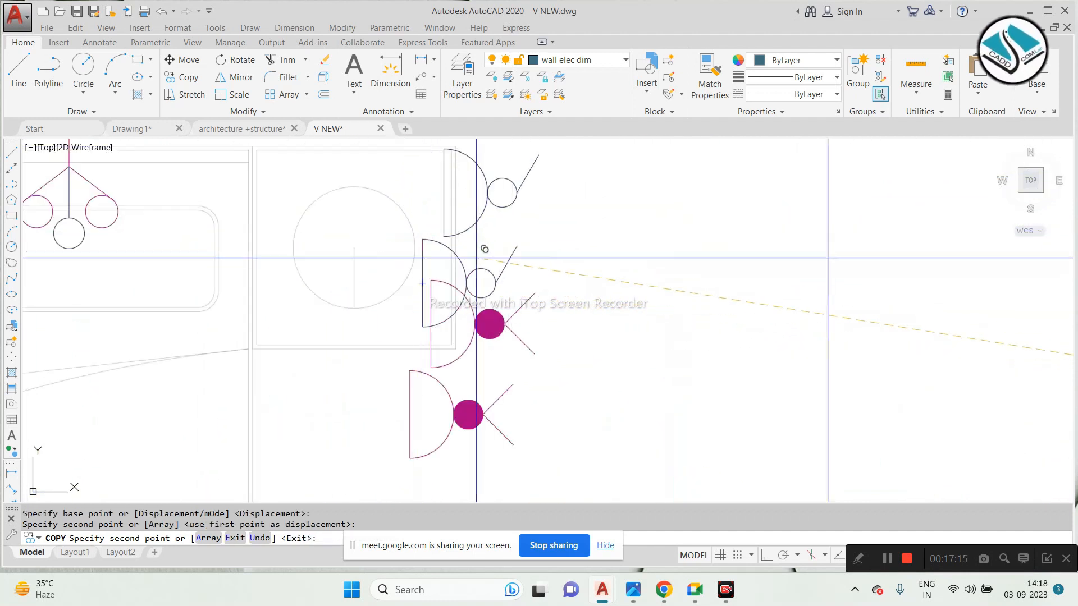
pyautogui.press('Escape')
pyautogui.click(572, 234)
pyautogui.press('Escape')
pyautogui.press('Escape')
# Step: Rotate both copied plug symbols a quarter turn clockwise with Ortho on, so their flat sides face the upper wall
pyautogui.click(631, 262)
pyautogui.click(489, 423)
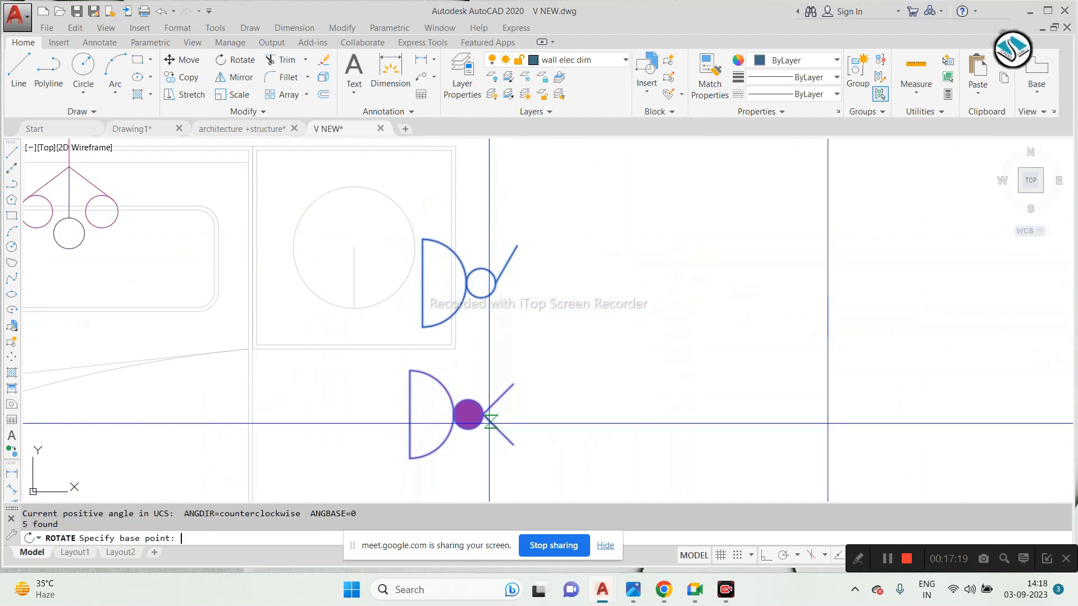
pyautogui.click(468, 414)
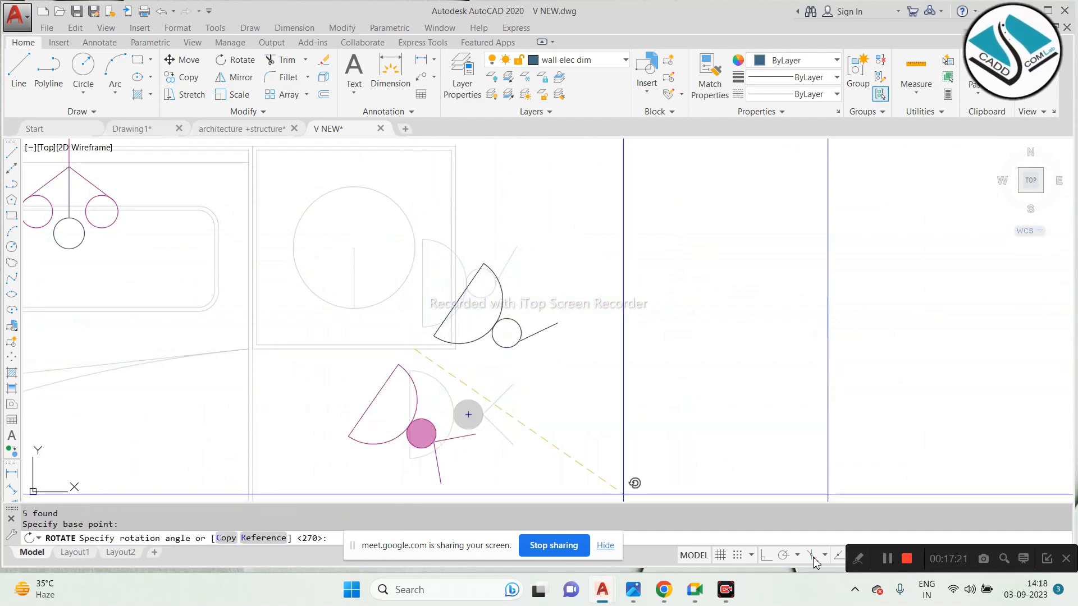
pyautogui.click(771, 556)
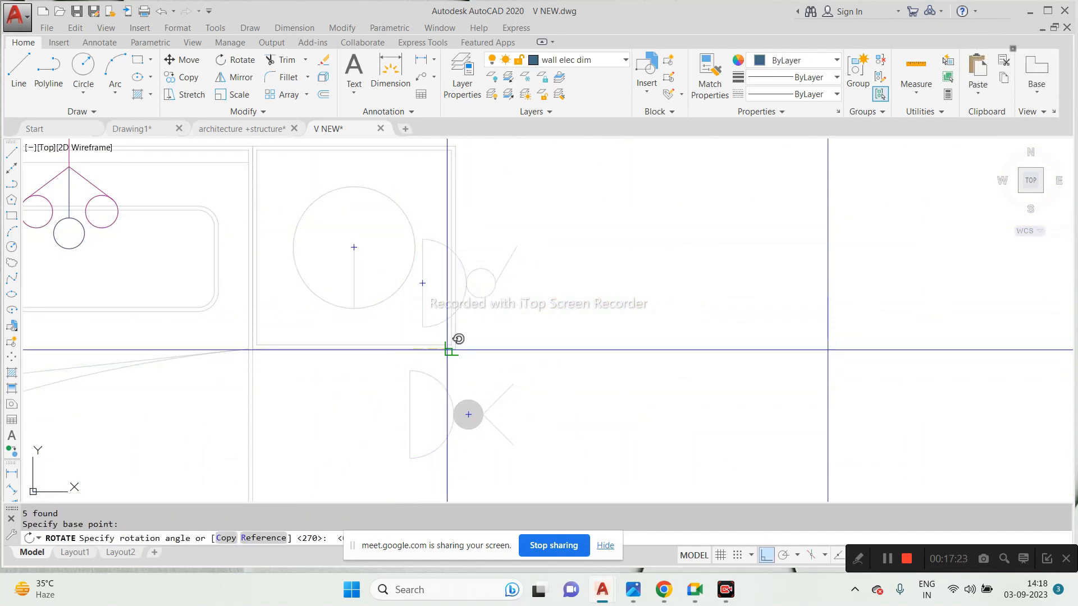
pyautogui.click(409, 435)
pyautogui.press('Escape')
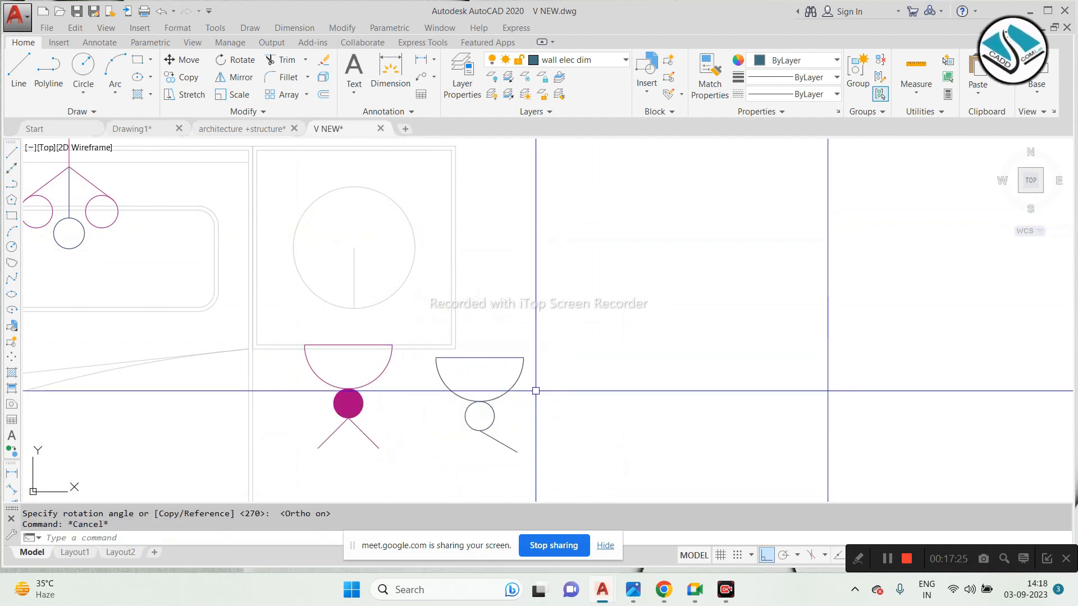
# Step: Move the copied 5 amp plug symbol with Ortho off, roughly level with the power point symbol beside it
pyautogui.click(534, 390)
pyautogui.click(456, 412)
pyautogui.write('m')
pyautogui.press('Return')
pyautogui.scroll(4, 457, 371)
pyautogui.click(518, 334)
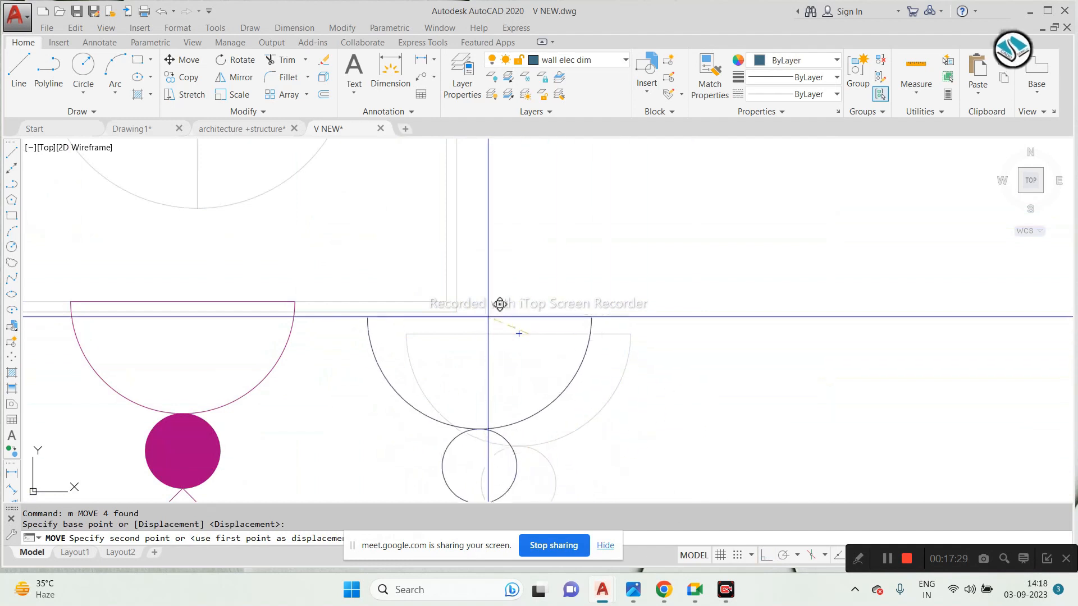
pyautogui.press('F8')
pyautogui.click(466, 299)
# Step: Move both plug symbols up against the bedroom's upper wall above the right-hand bedside table
pyautogui.click(648, 446)
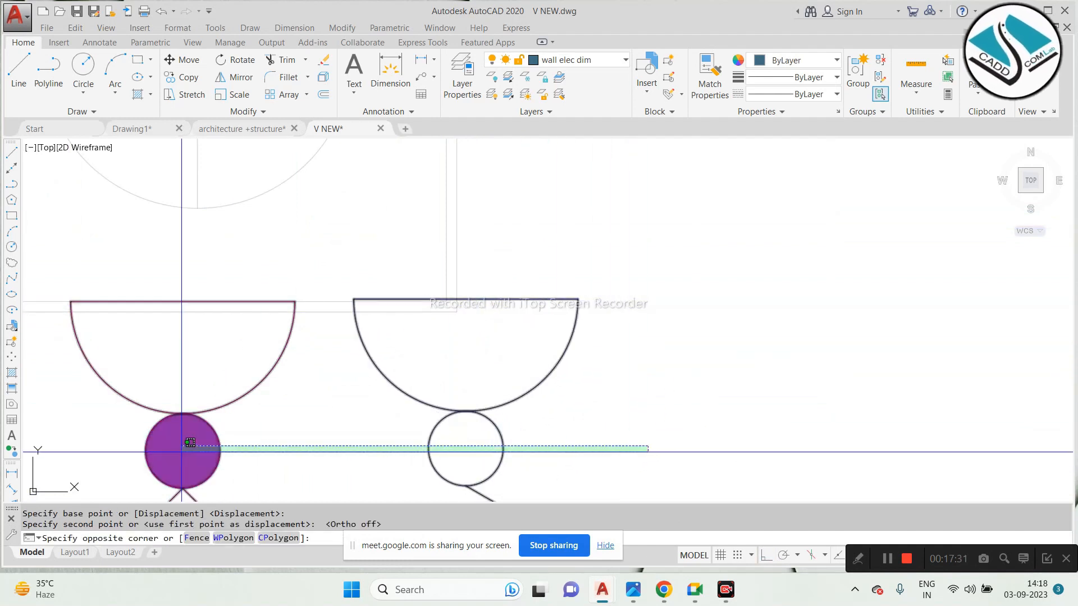
pyautogui.click(211, 469)
pyautogui.write('m')
pyautogui.press('space')
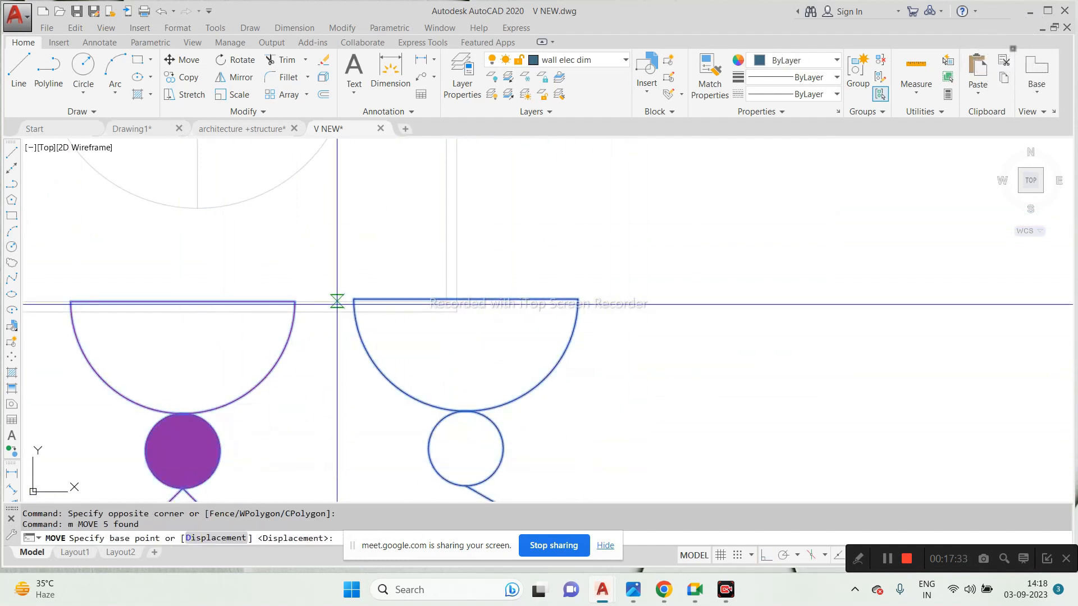
pyautogui.click(336, 302)
pyautogui.scroll(-6, 399, 327)
pyautogui.moveTo(376, 297); pyautogui.dragTo(449, 388, button='middle')
pyautogui.scroll(5, 449, 389)
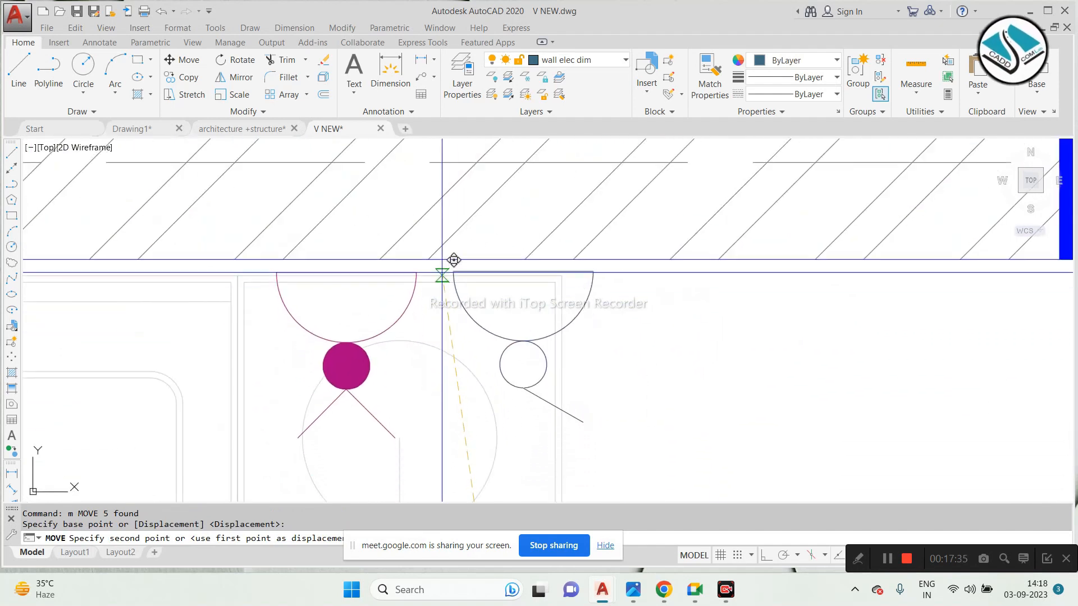
pyautogui.press('Escape')
# Step: Scale down both bedside plug symbols together to fit the width of the bedside table
pyautogui.click(418, 281)
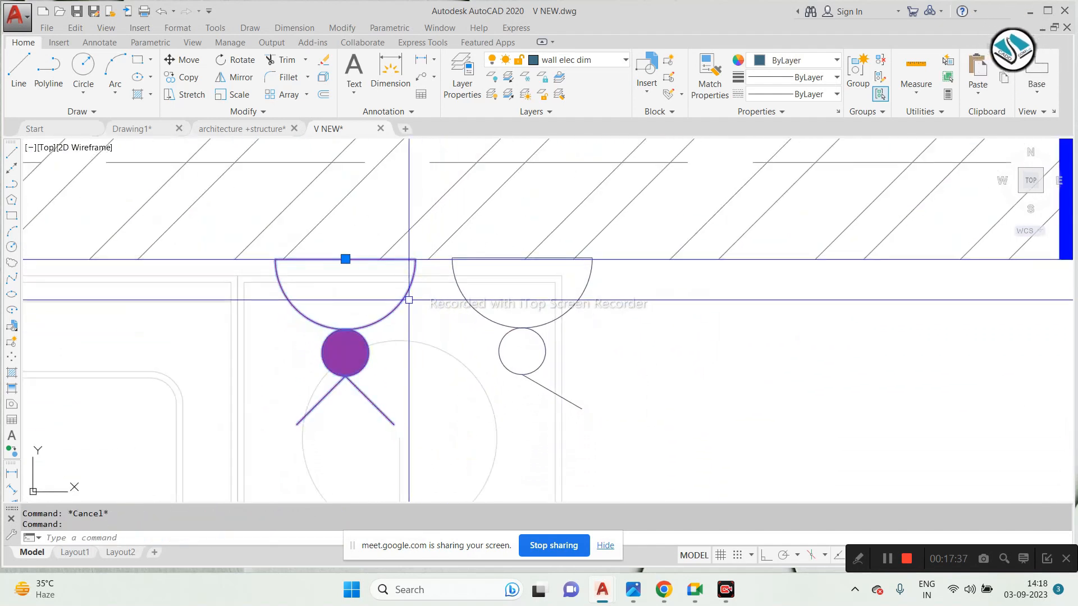
pyautogui.write('sc')
pyautogui.press('space')
pyautogui.click(404, 299)
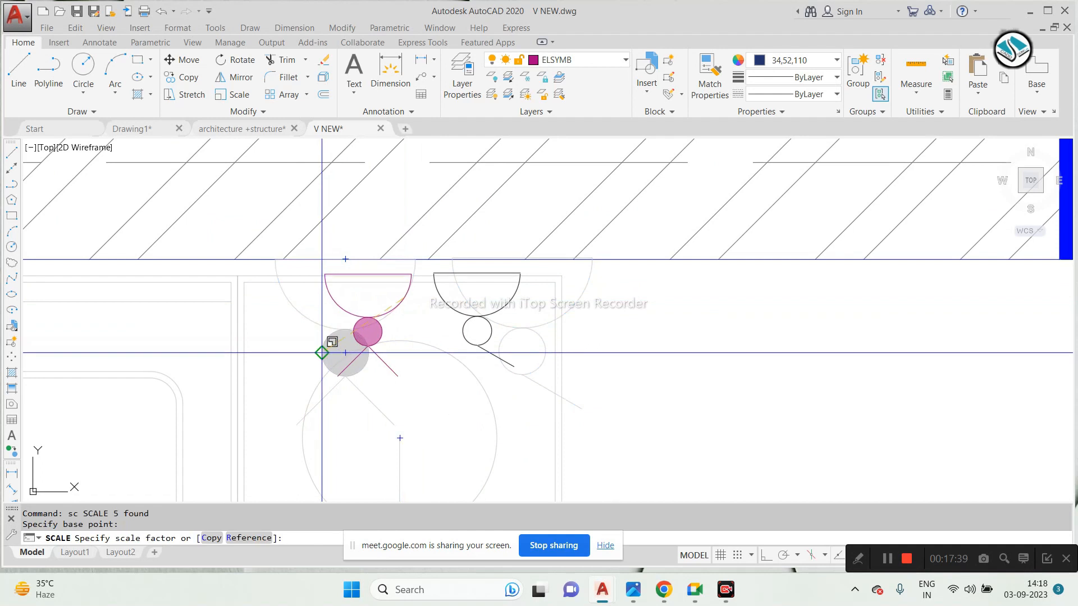
pyautogui.press('Escape')
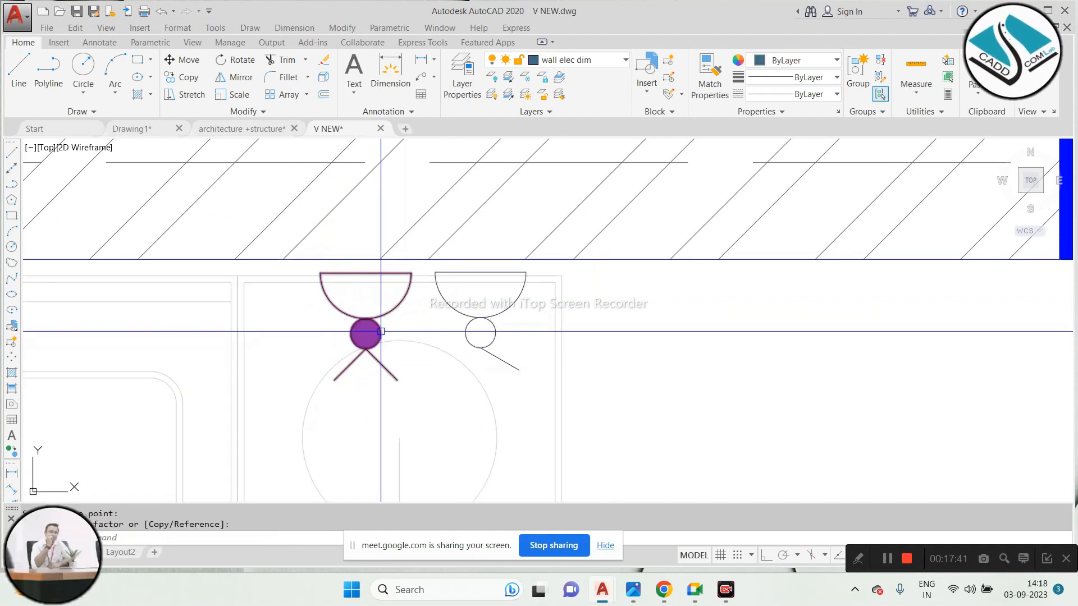
# Step: Move the reduced plug symbols back up to the inner face of the bedroom's upper wall
pyautogui.write('m')
pyautogui.press('space')
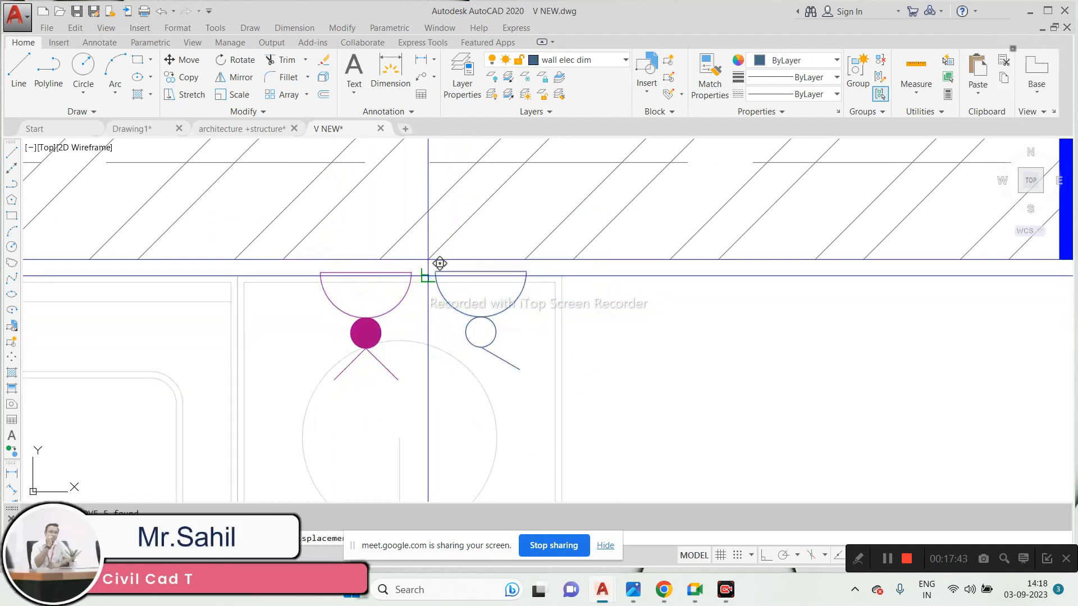
pyautogui.scroll(-6, 416, 252)
pyautogui.scroll(2, 545, 309)
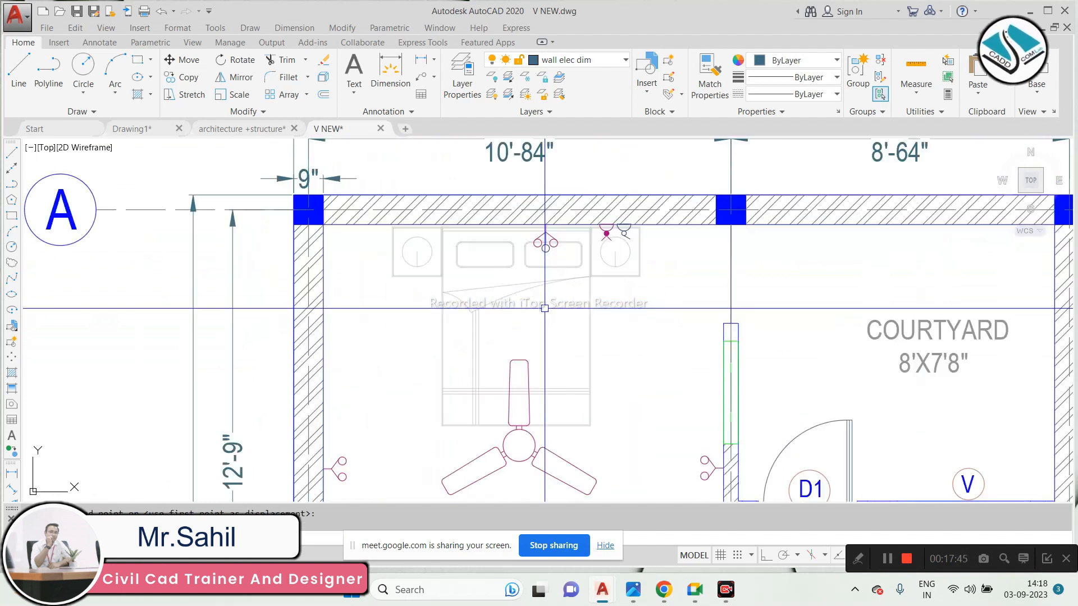
# Step: Switch to the architecture +structure drawing and examine the bedside symbols and wiring in its bedrooms
pyautogui.click(240, 131)
pyautogui.scroll(-5, 468, 229)
pyautogui.moveTo(322, 234); pyautogui.dragTo(452, 220, button='middle')
pyautogui.moveTo(156, 289); pyautogui.dragTo(509, 213, button='middle')
pyautogui.scroll(6, 355, 183)
pyautogui.scroll(-4, 355, 182)
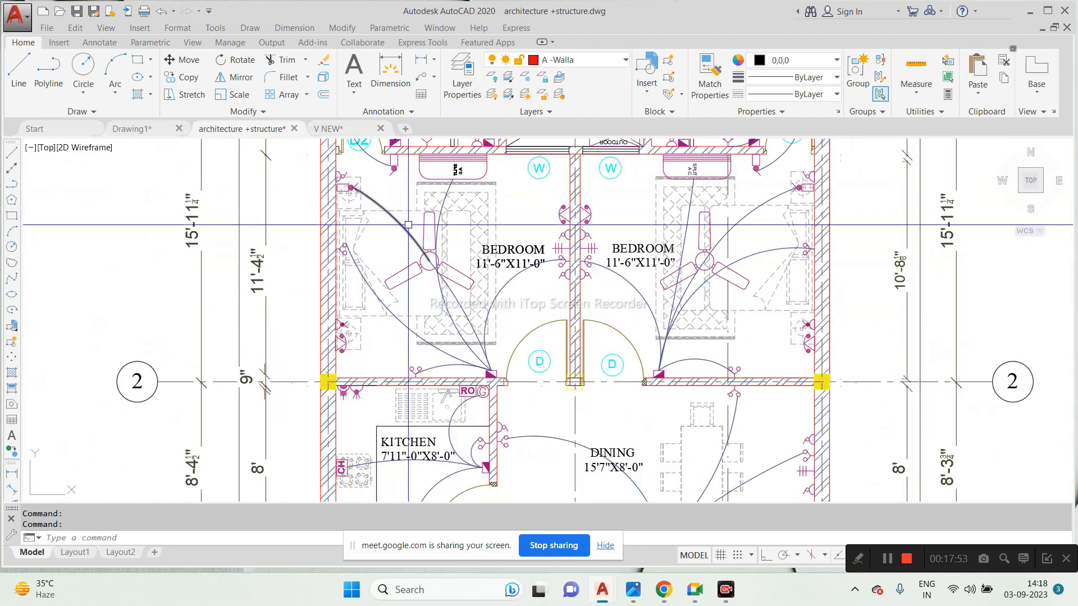
pyautogui.scroll(3, 379, 339)
pyautogui.scroll(-8, 379, 339)
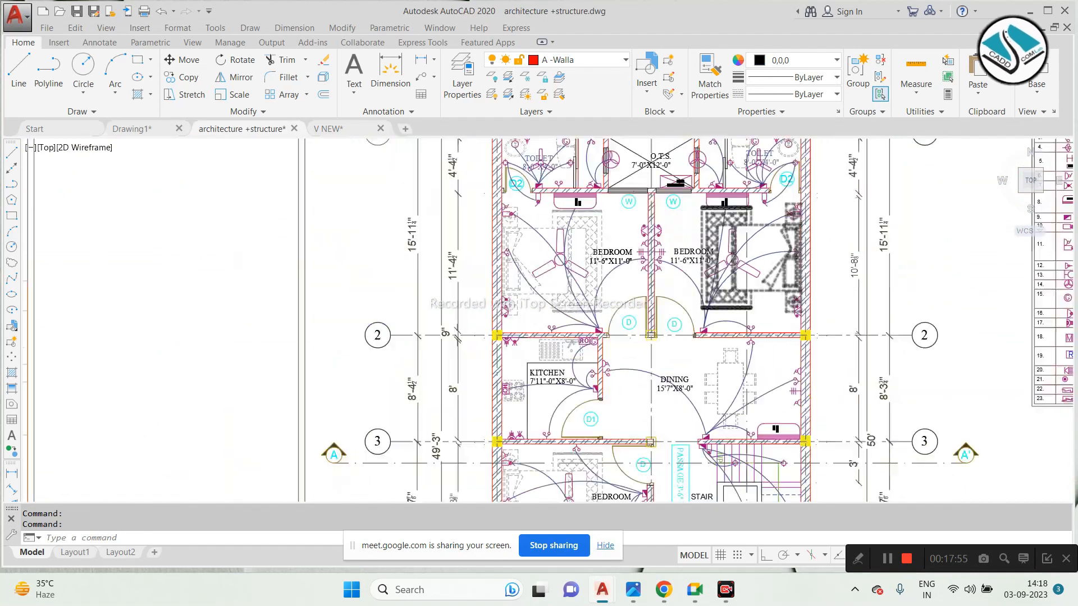
# Step: Compare the reference legend's 5 AMP. PLUG POINT and 15 AMP. POWER POINT entries with the symbols used in the bedrooms
pyautogui.scroll(6, 809, 224)
pyautogui.scroll(3, 778, 227)
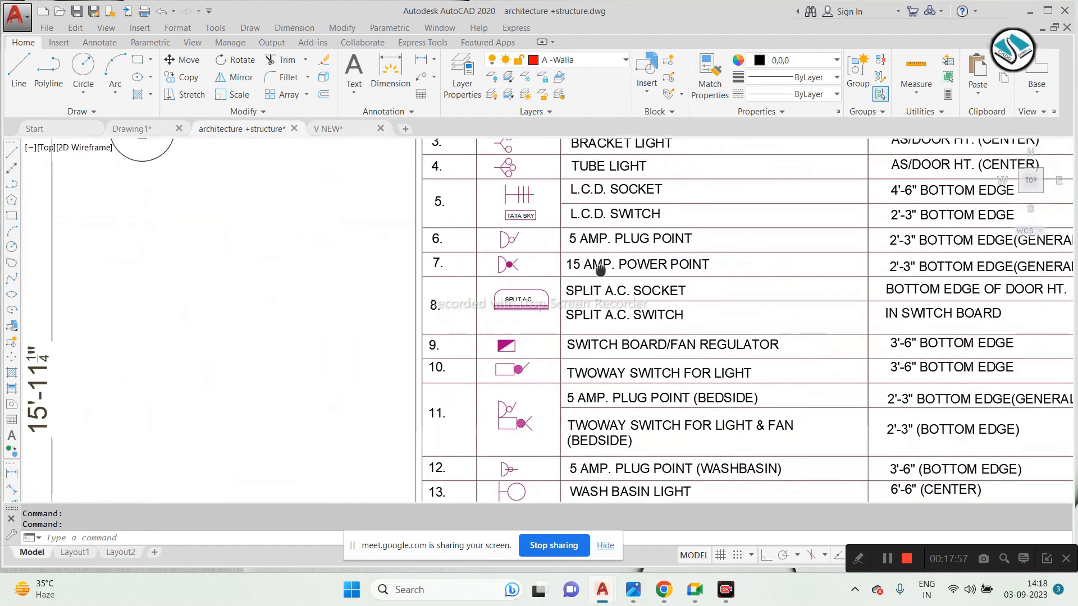
pyautogui.scroll(-3, 630, 248)
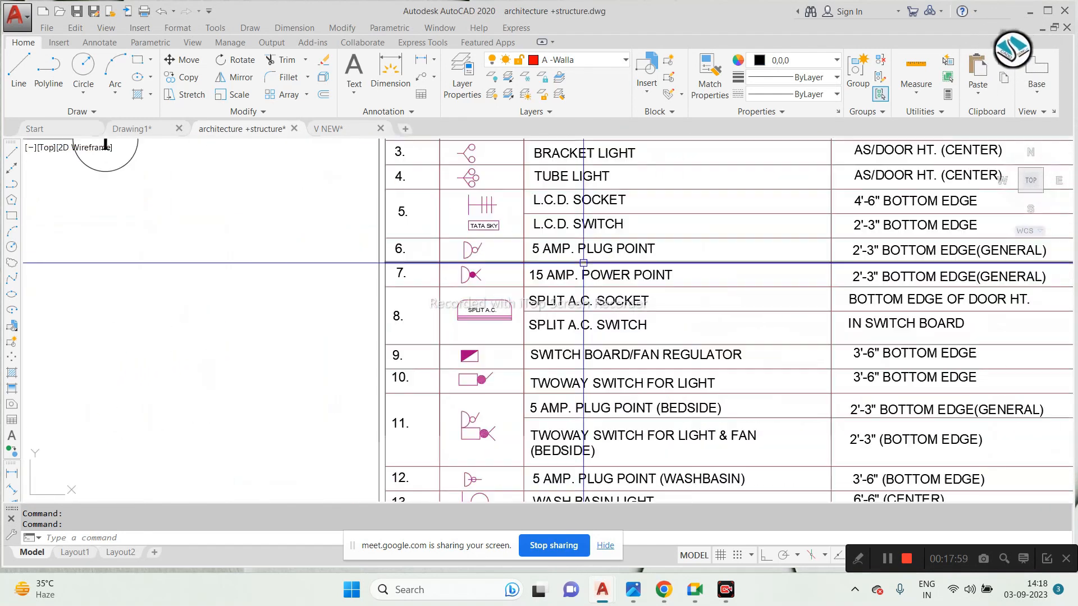
pyautogui.scroll(2, 597, 282)
pyautogui.scroll(2, 597, 282)
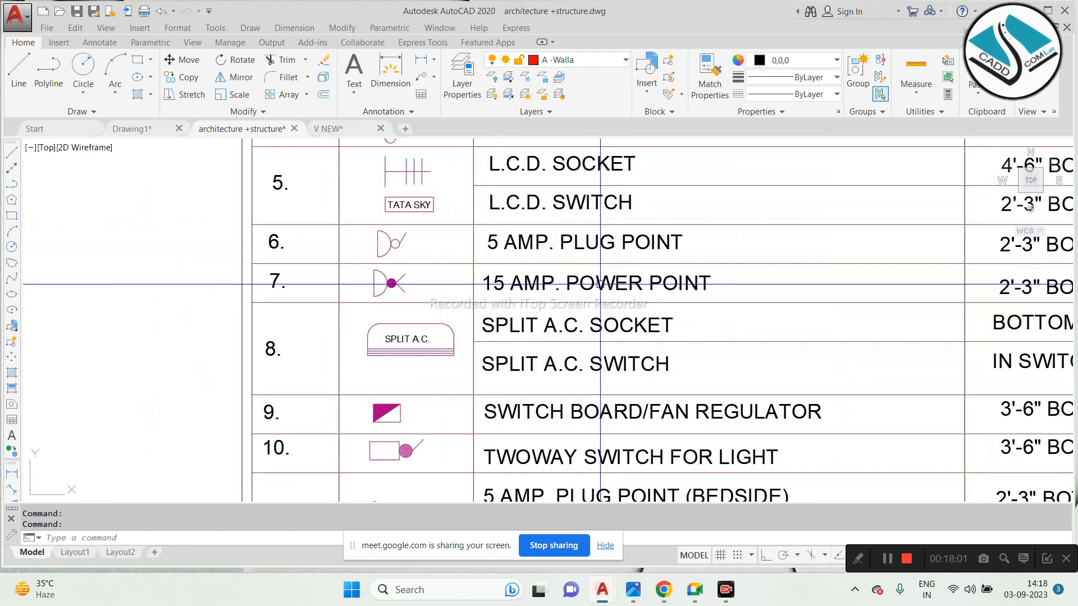
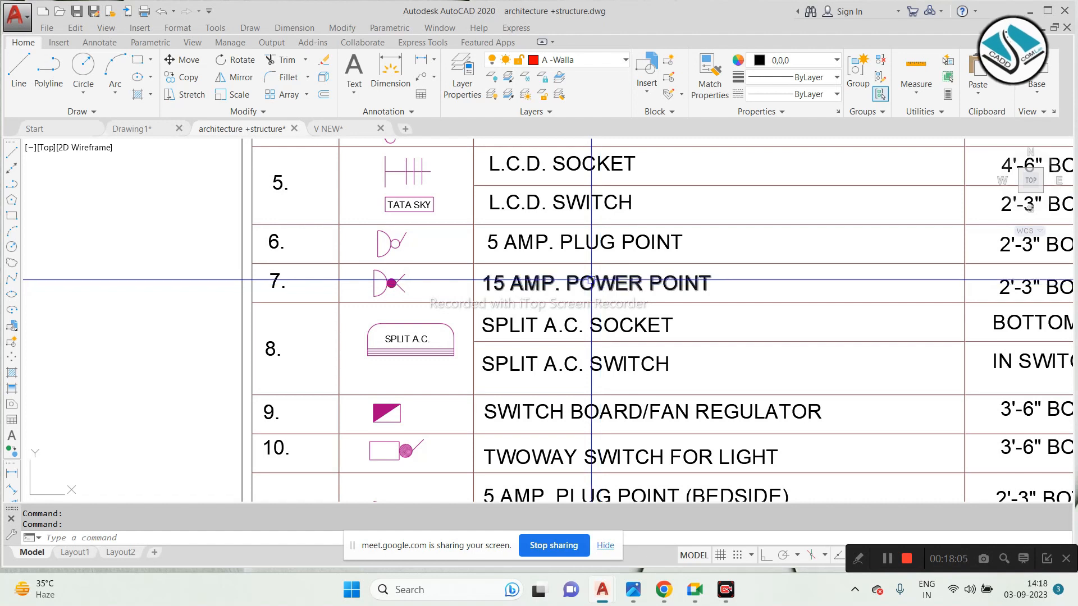
pyautogui.scroll(-5, 599, 276)
pyautogui.scroll(4, 271, 378)
pyautogui.scroll(2, 270, 379)
pyautogui.scroll(-6, 681, 279)
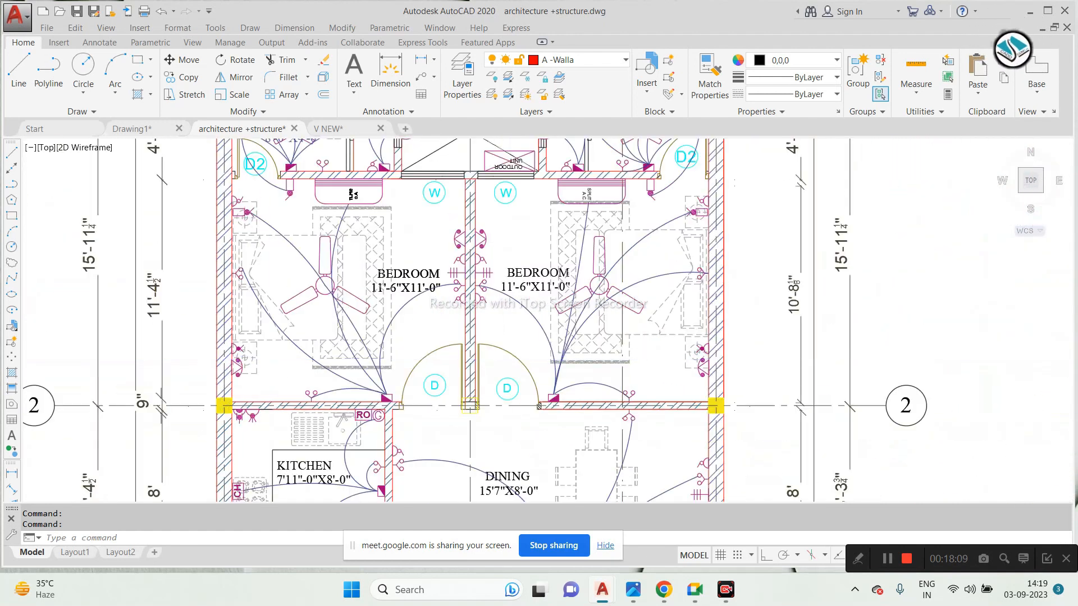
pyautogui.scroll(6, 680, 279)
pyautogui.scroll(2, 644, 272)
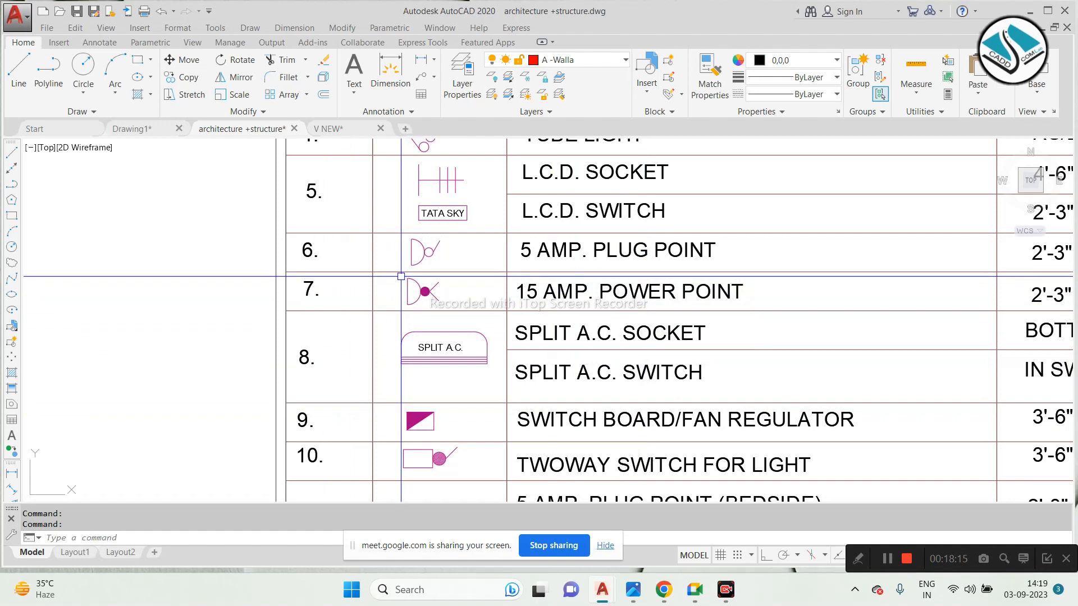
pyautogui.scroll(-3, 432, 240)
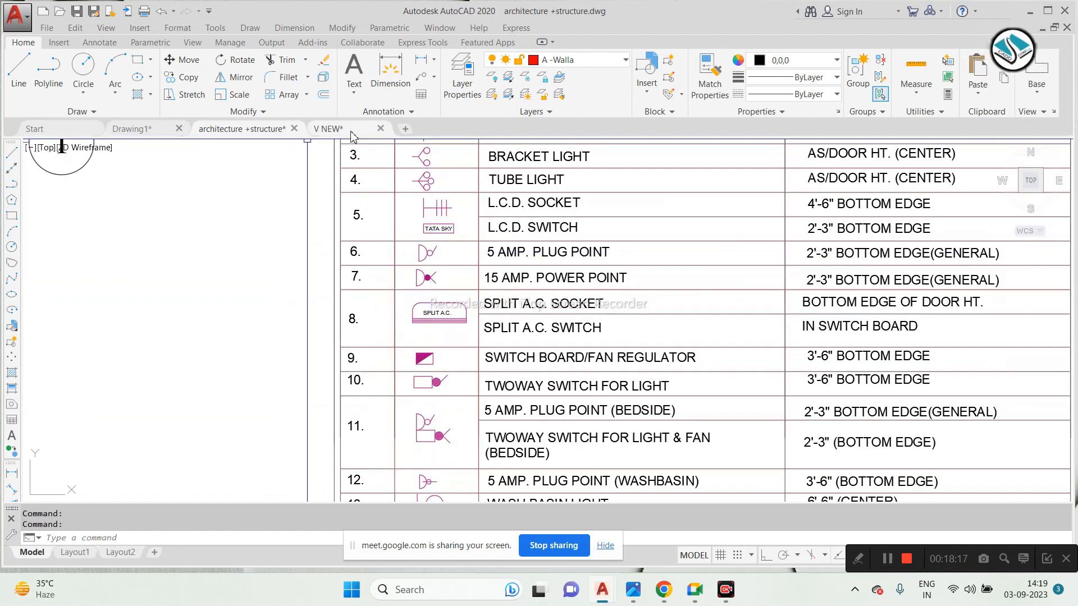
# Step: Return to the V NEW drawing and copy the legend's 15 AMP. POWER POINT symbol to the bedroom's left bedside table
pyautogui.click(329, 128)
pyautogui.scroll(-4, 491, 265)
pyautogui.scroll(4, 779, 340)
pyautogui.moveTo(779, 341); pyautogui.dragTo(703, 305, button='middle')
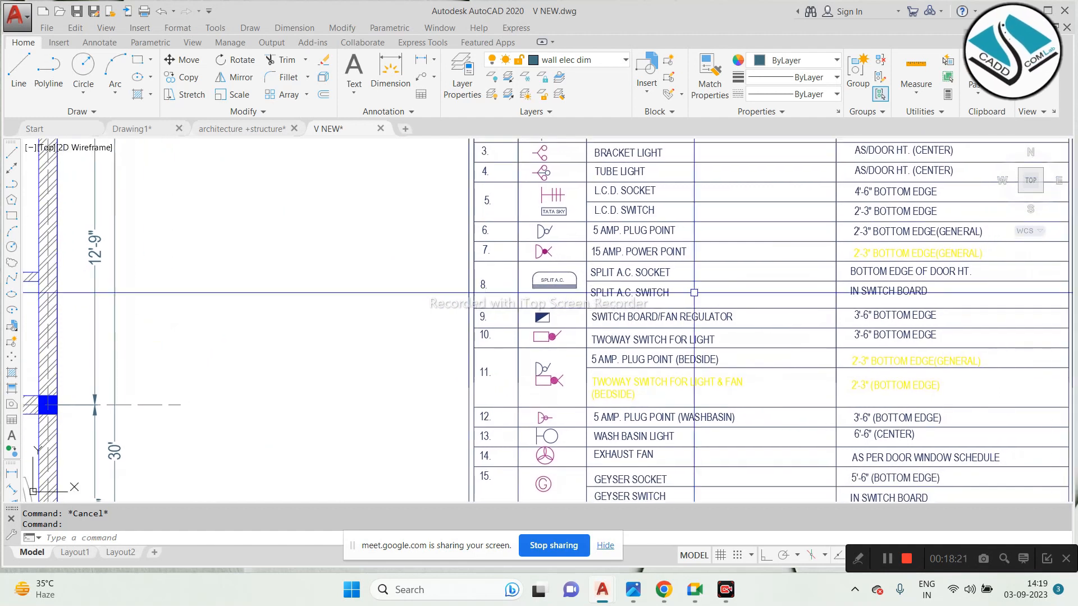
pyautogui.scroll(2, 575, 245)
pyautogui.click(523, 254)
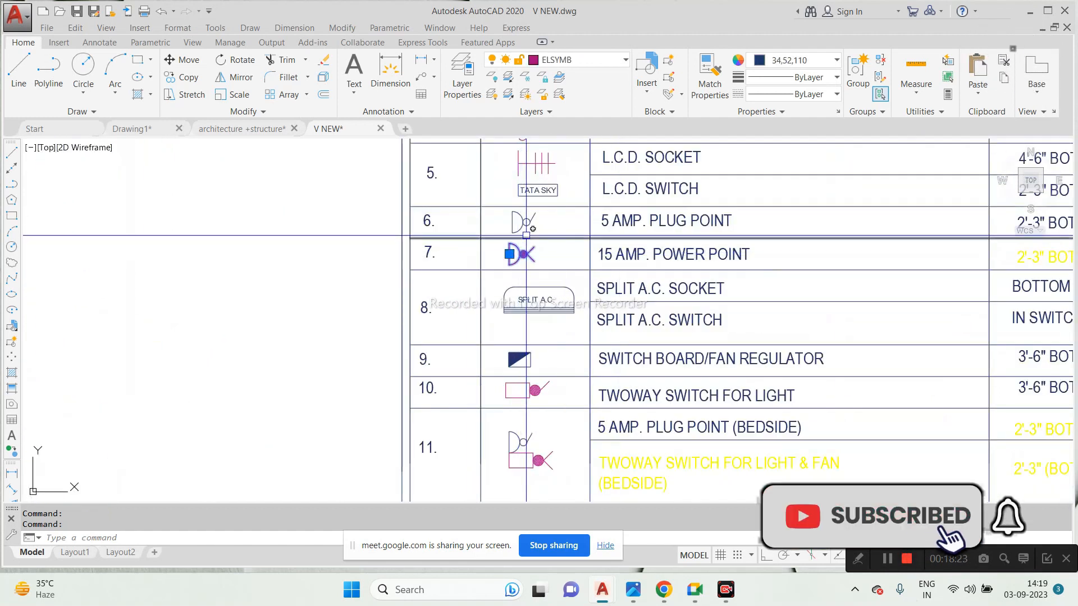
pyautogui.scroll(-2, 534, 238)
pyautogui.scroll(-2, 546, 334)
pyautogui.moveTo(546, 404); pyautogui.dragTo(537, 272, button='middle')
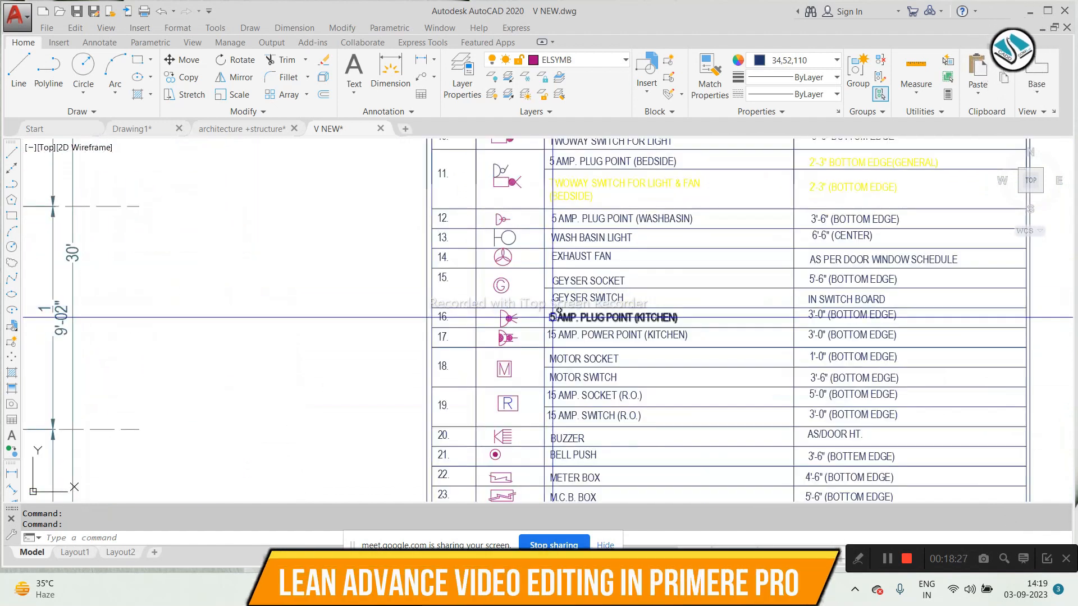
pyautogui.moveTo(546, 269); pyautogui.dragTo(492, 207, button='middle')
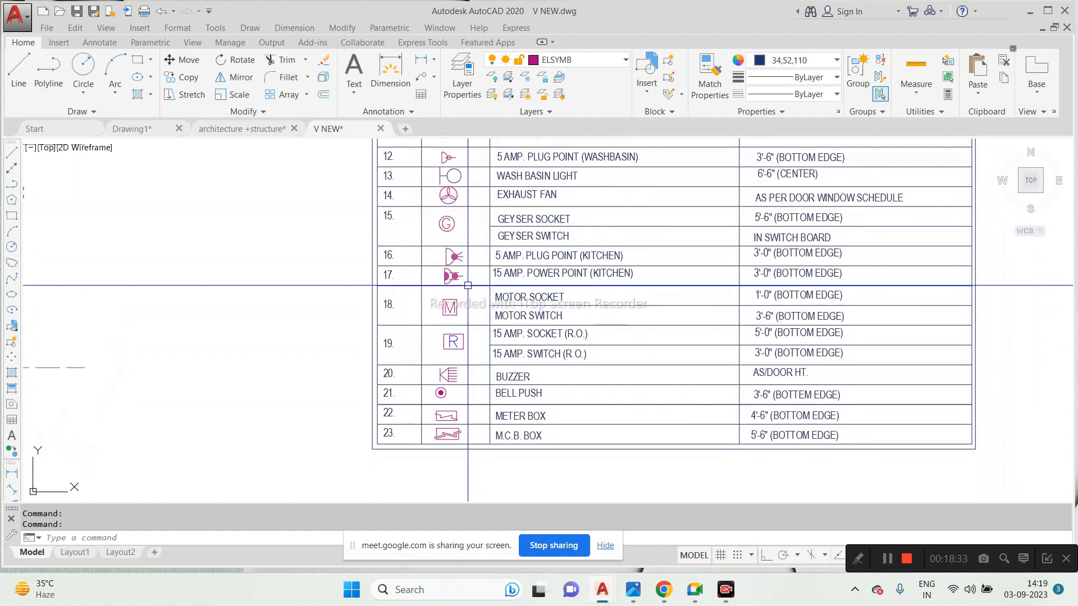
pyautogui.moveTo(481, 298); pyautogui.dragTo(487, 429, button='middle')
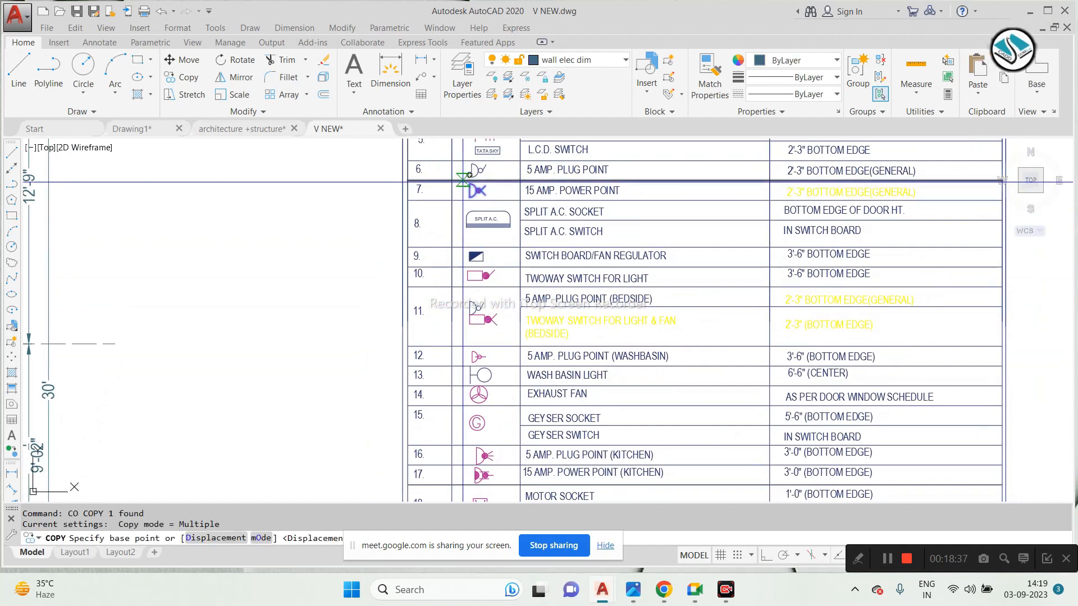
pyautogui.click(463, 178)
pyautogui.scroll(-5, 404, 197)
pyautogui.scroll(4, 402, 194)
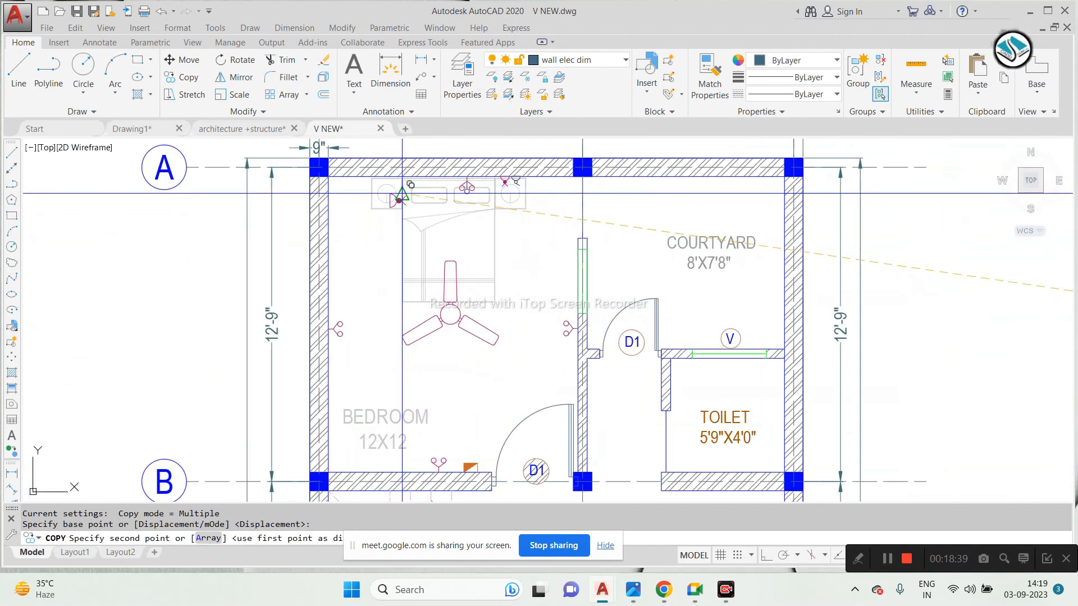
pyautogui.scroll(3, 402, 194)
pyautogui.press('Escape')
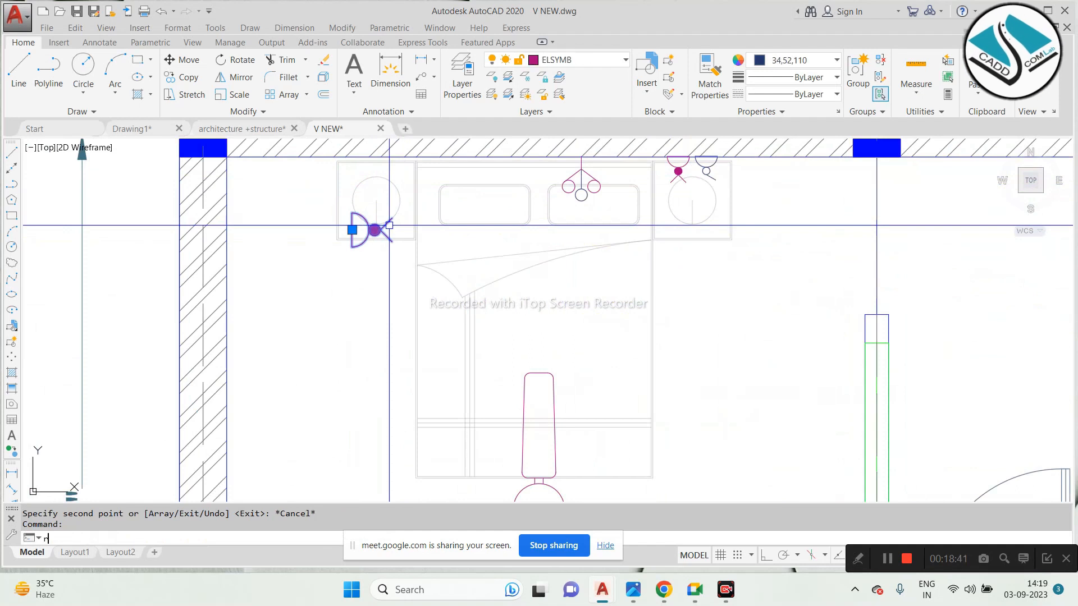
# Step: Rotate the copied power point symbol by 270° and move it to the upper edge of the left bedside table
pyautogui.click(367, 229)
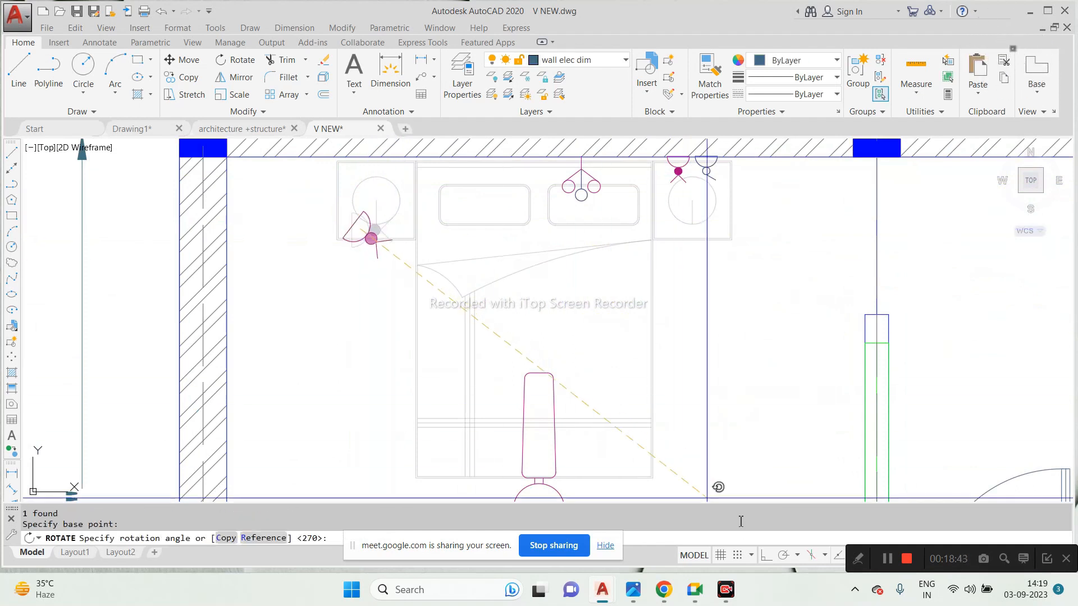
pyautogui.click(767, 556)
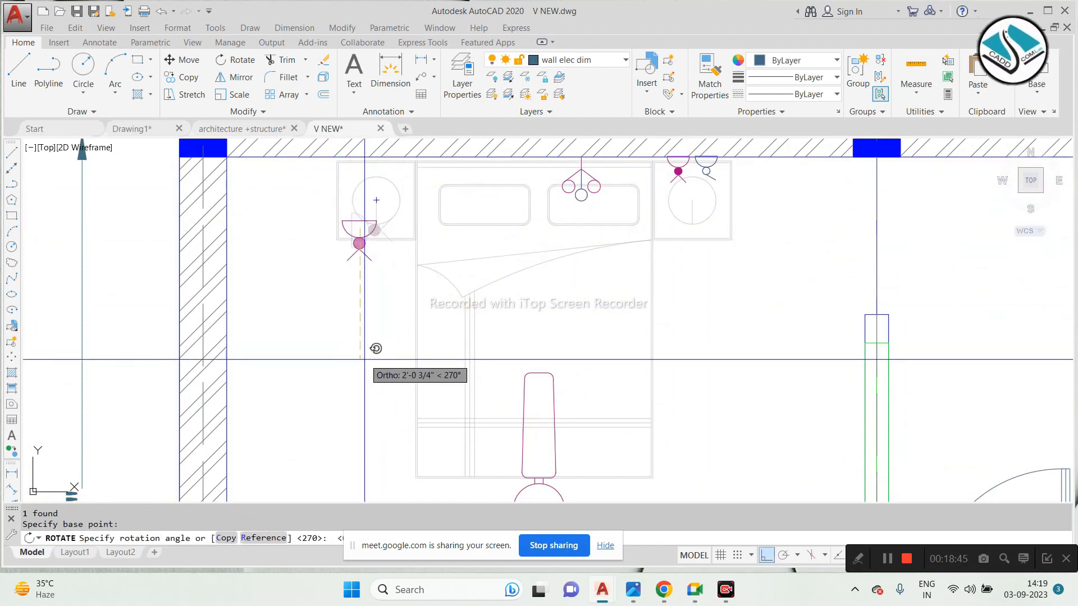
pyautogui.scroll(4, 370, 224)
pyautogui.click(314, 238)
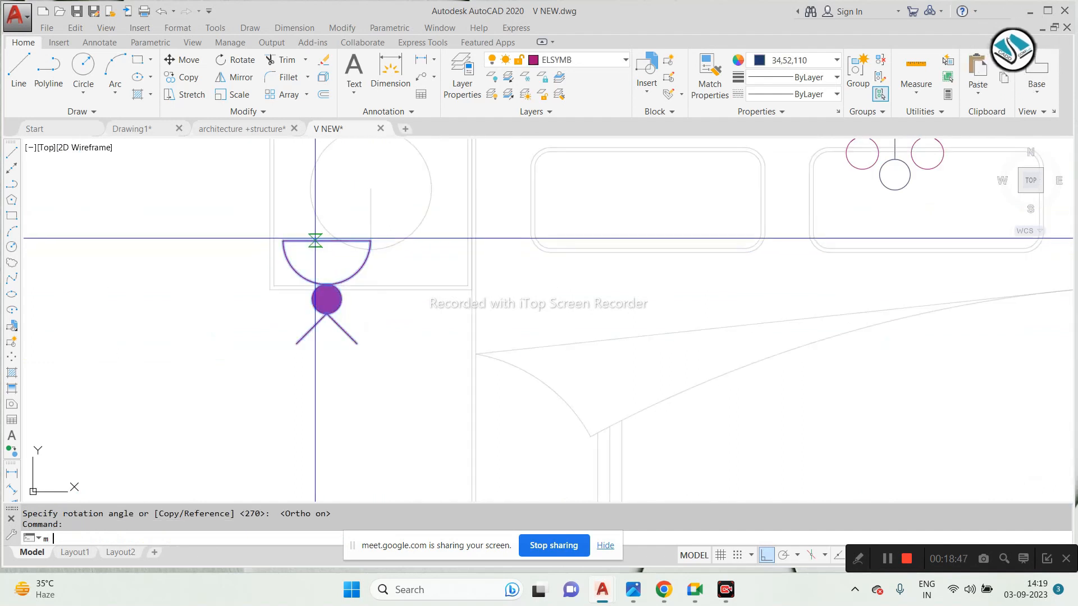
pyautogui.press('space')
pyautogui.click(325, 240)
pyautogui.scroll(-3, 339, 275)
pyautogui.scroll(3, 360, 229)
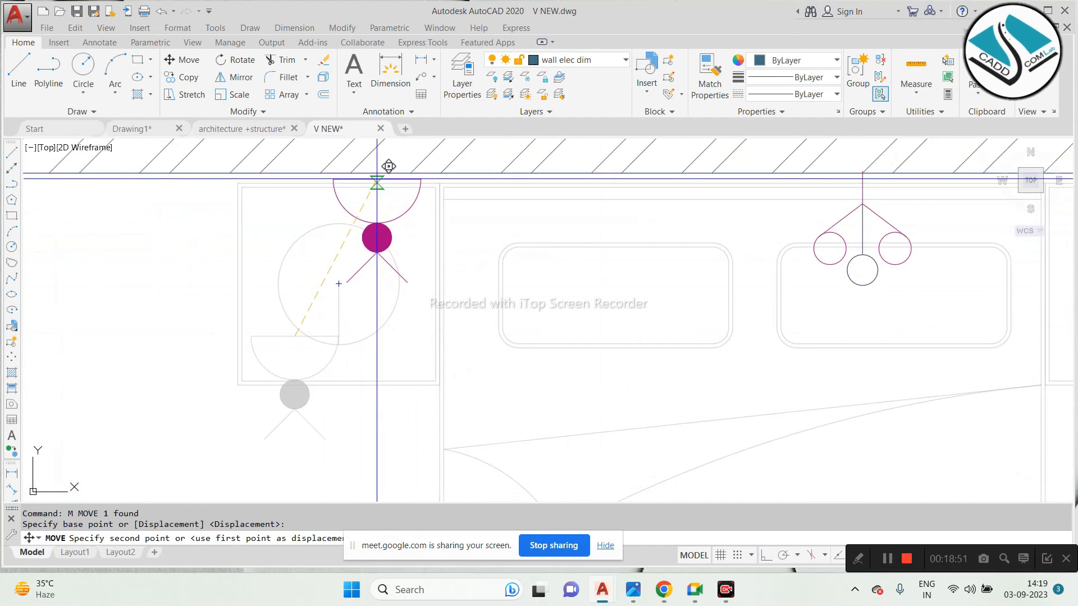
pyautogui.click(376, 178)
# Step: Copy the triangular symbol with two filled circles from the architecture +structure bedroom's bedside and paste it beside V NEW's left bedside table
pyautogui.click(230, 130)
pyautogui.scroll(3, 438, 236)
pyautogui.scroll(-3, 393, 252)
pyautogui.scroll(5, 211, 283)
pyautogui.scroll(2, 285, 326)
pyautogui.press('Escape')
pyautogui.hotkey('ctrl', 'c')
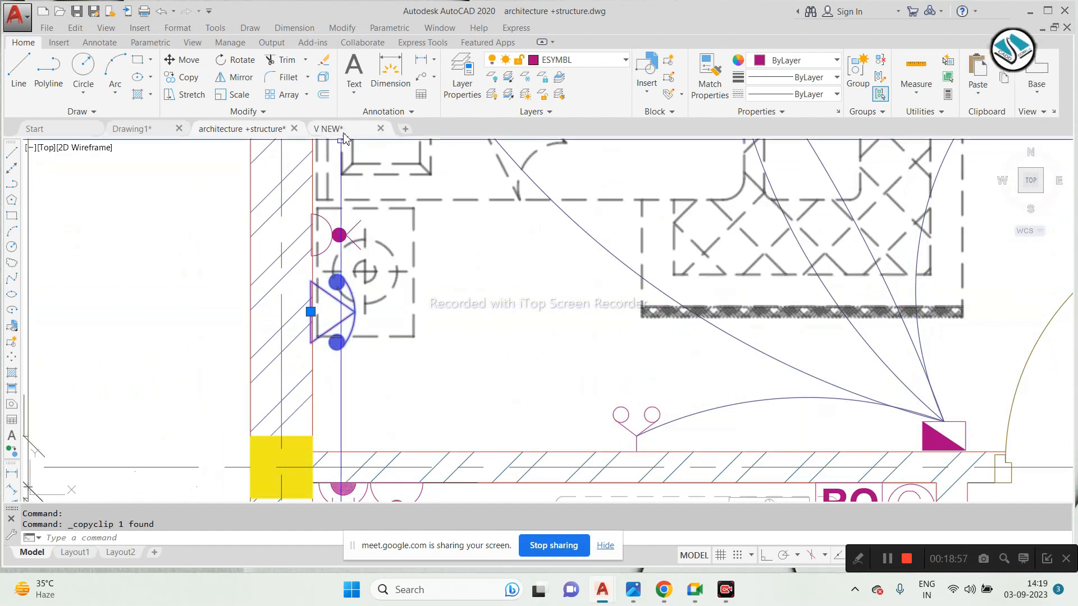
pyautogui.click(339, 129)
pyautogui.hotkey('ctrl', 'v')
pyautogui.scroll(-4, 378, 326)
pyautogui.click(313, 332)
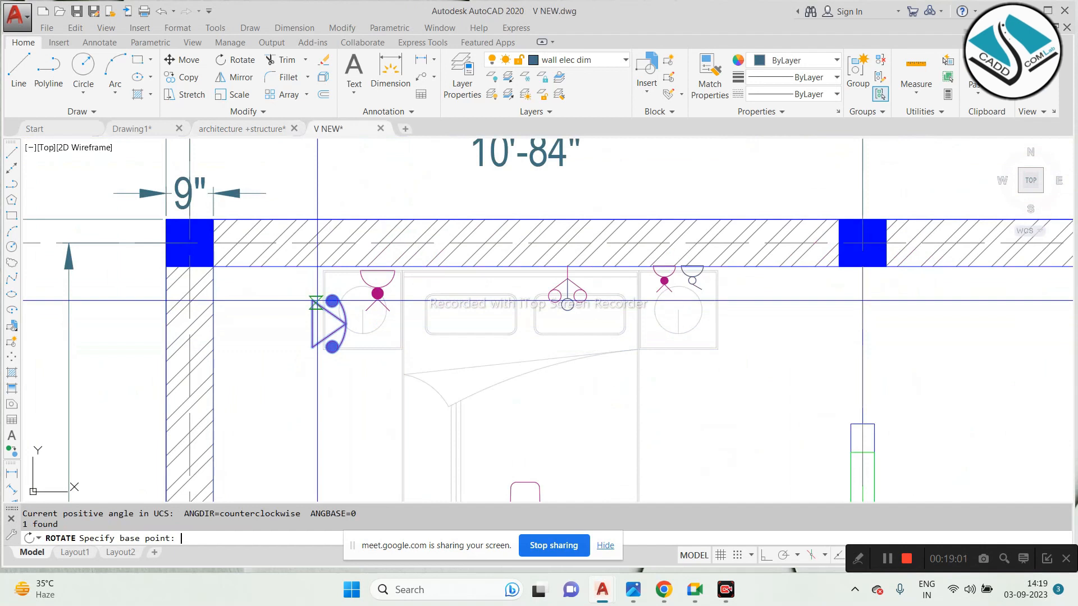
# Step: Rotate the pasted triangular symbol by 270° and move it beside the power point, level with the bedside table's upper edge
pyautogui.click(311, 298)
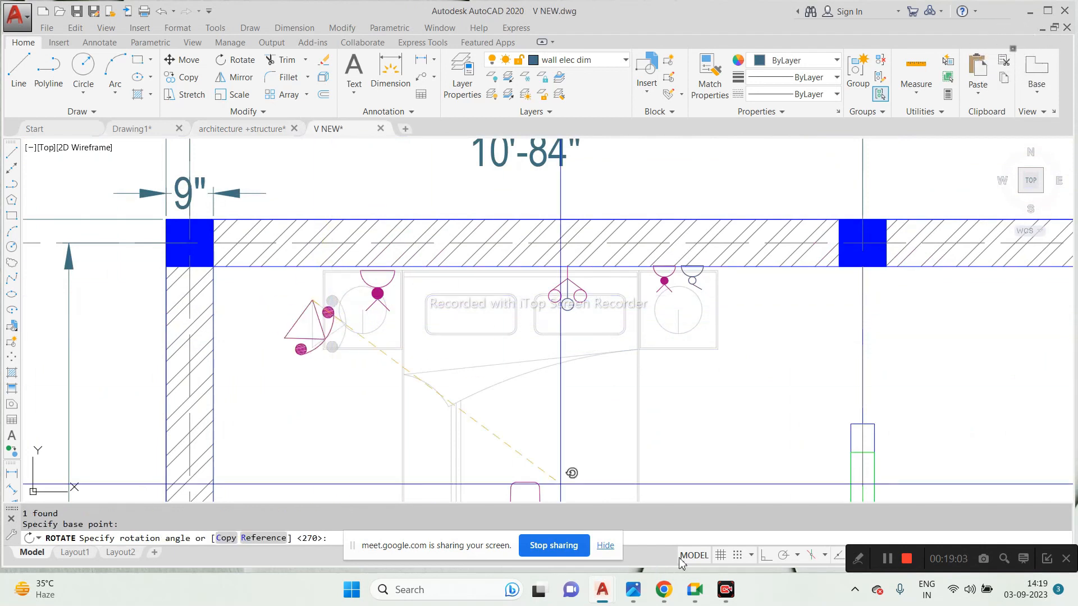
pyautogui.click(341, 454)
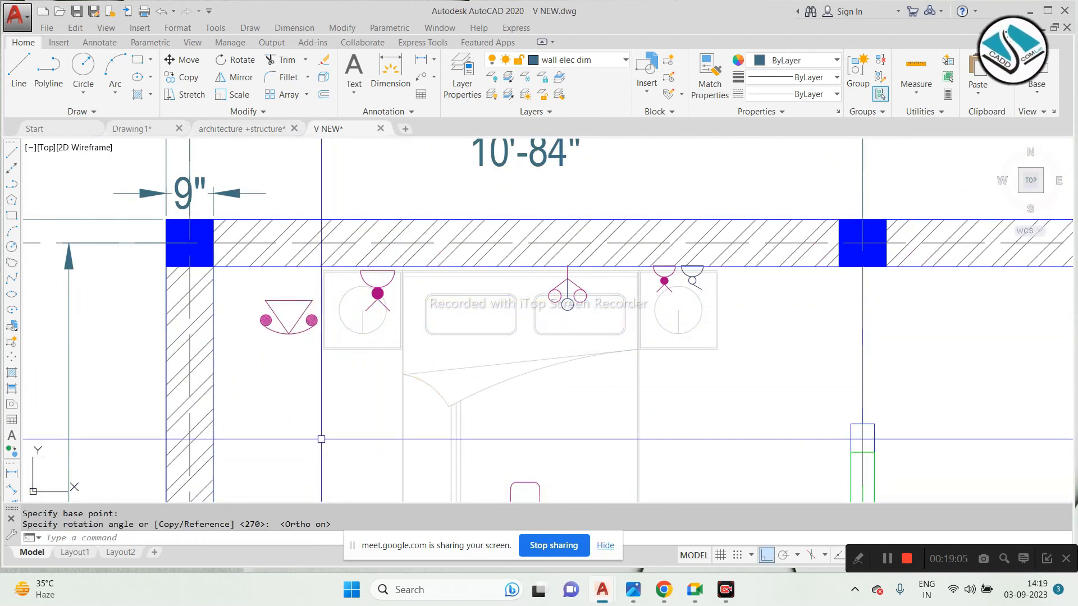
pyautogui.scroll(3, 316, 276)
pyautogui.click(303, 290)
pyautogui.click(217, 366)
pyautogui.write('m')
pyautogui.press('Return')
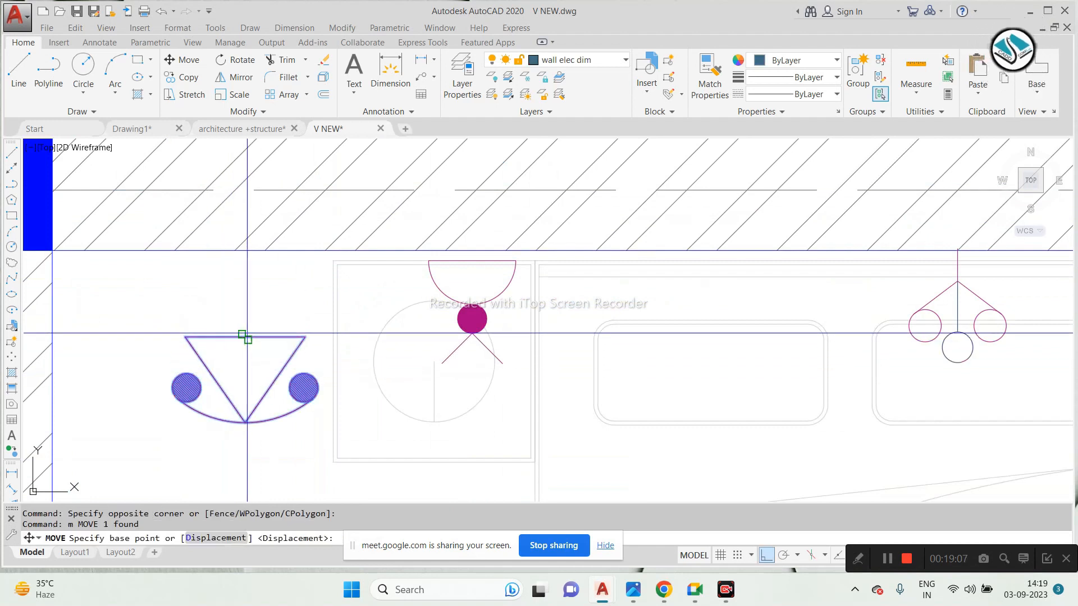
pyautogui.click(246, 337)
pyautogui.click(766, 556)
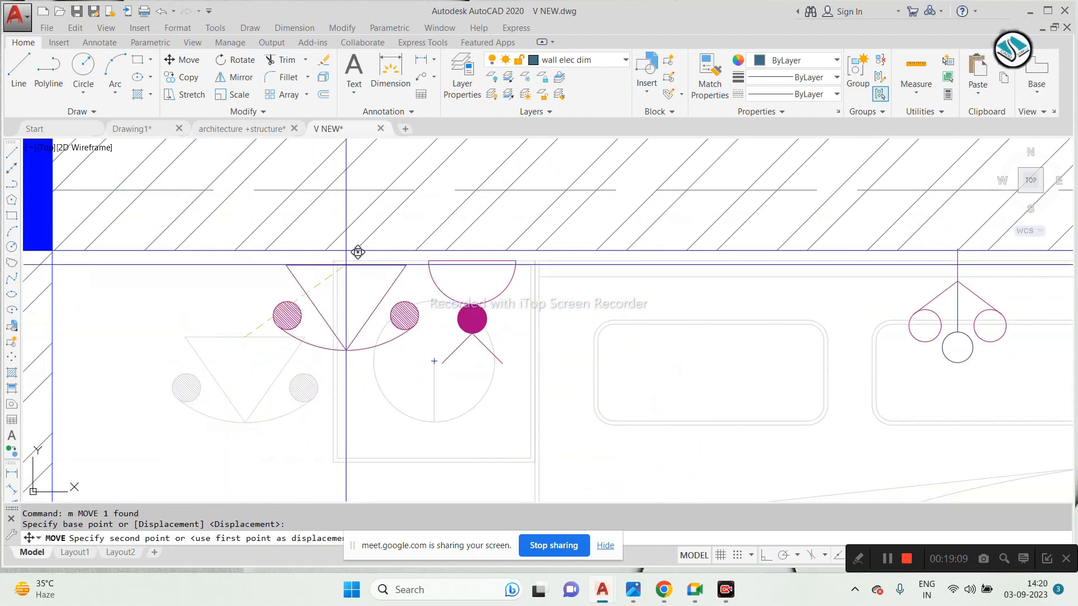
pyautogui.click(356, 259)
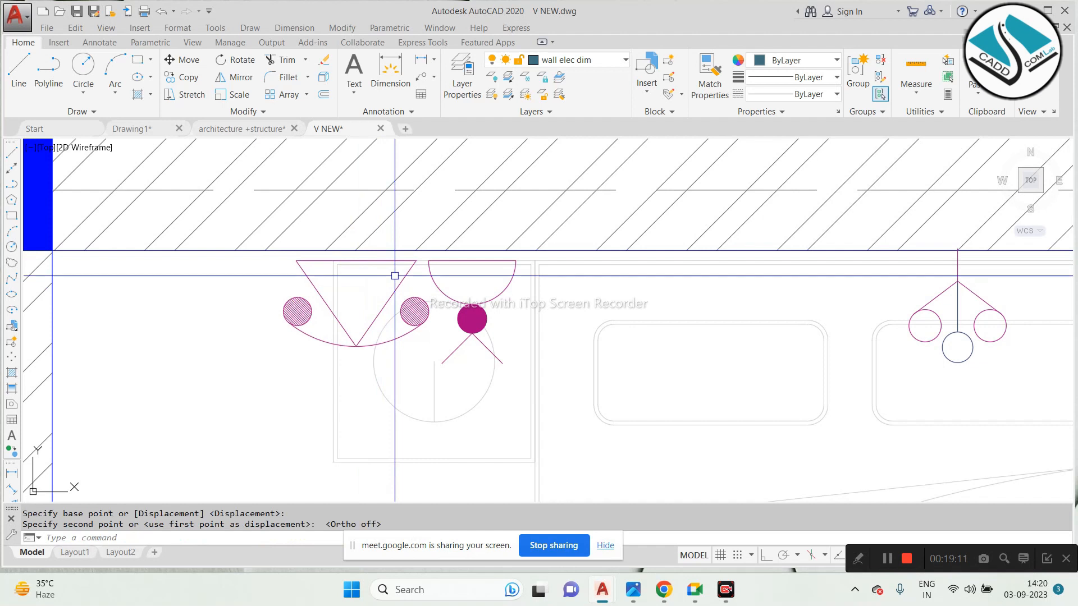
pyautogui.scroll(-6, 382, 281)
pyautogui.press('Escape')
pyautogui.scroll(2, 416, 305)
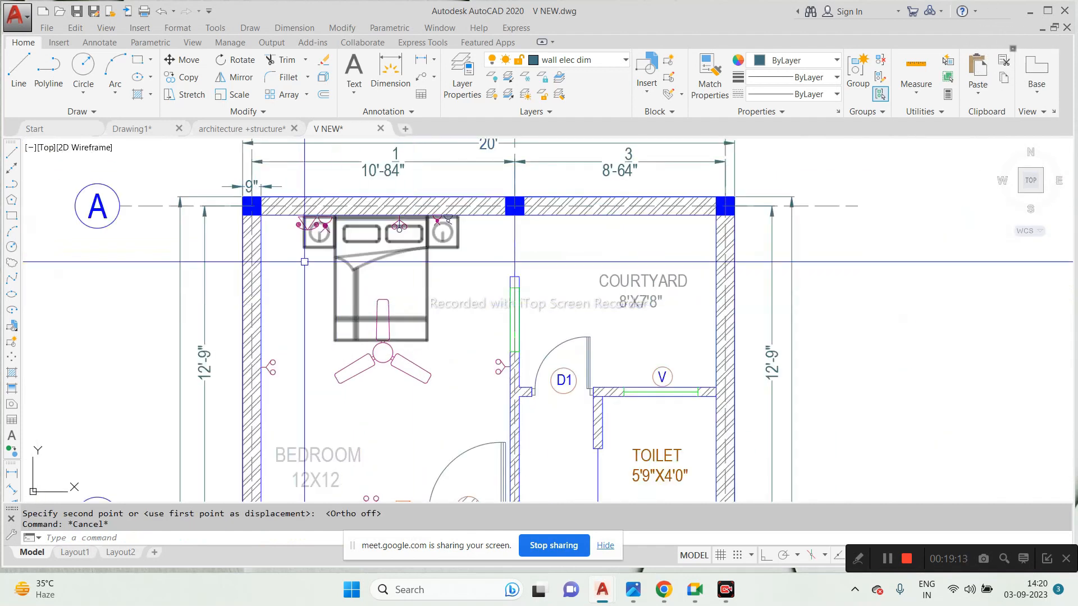
# Step: Check the split A.C. placement in the architecture +structure bedrooms, and compare it with the lower wall of the V NEW bedroom
pyautogui.click(249, 129)
pyautogui.scroll(-4, 419, 225)
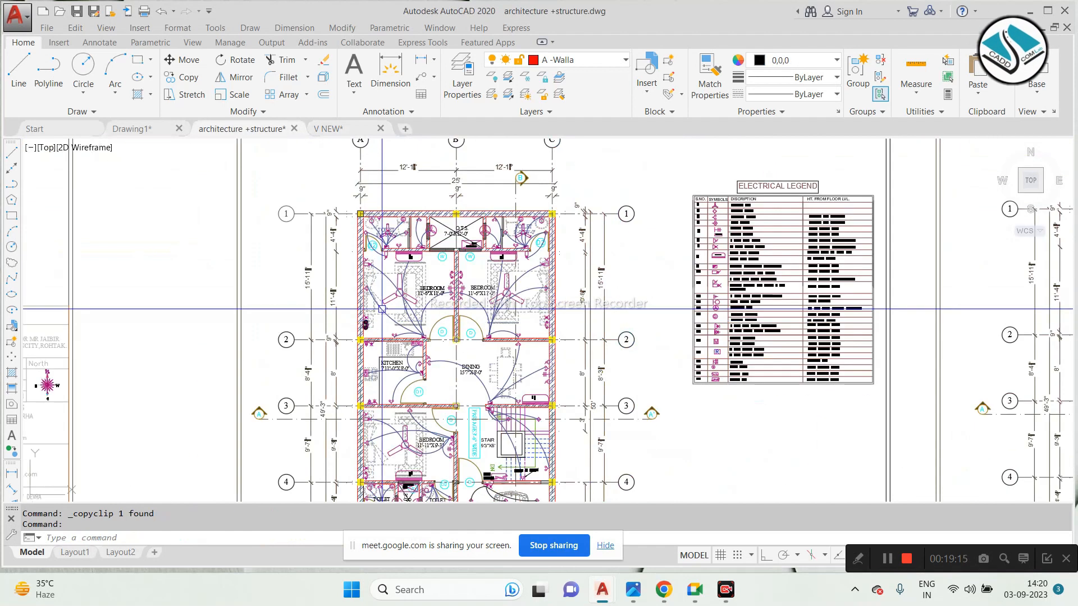
pyautogui.scroll(5, 420, 239)
pyautogui.scroll(2, 419, 240)
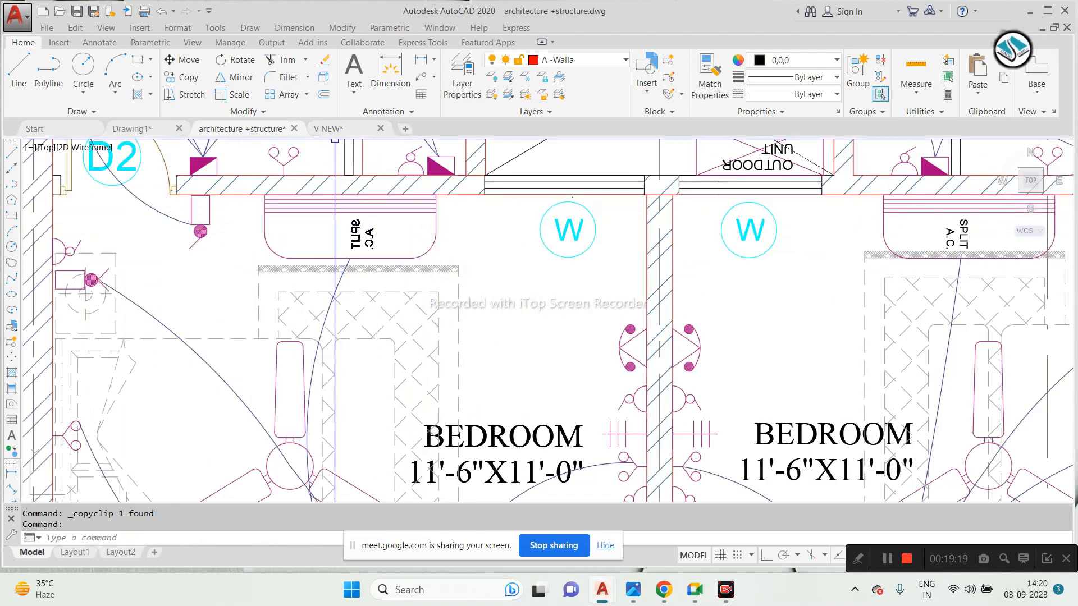
pyautogui.click(335, 130)
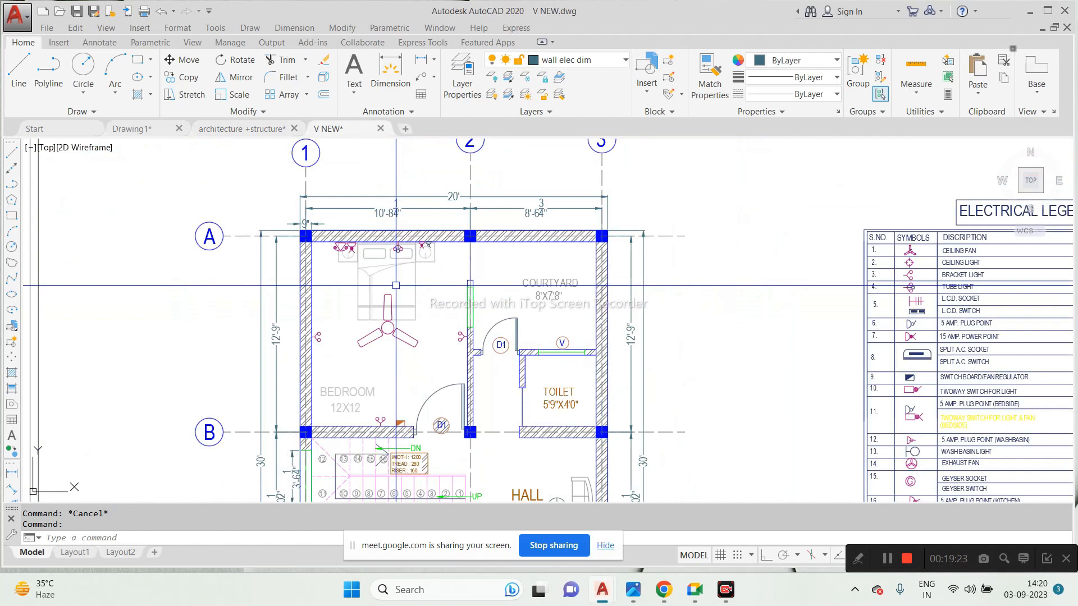
pyautogui.scroll(4, 380, 424)
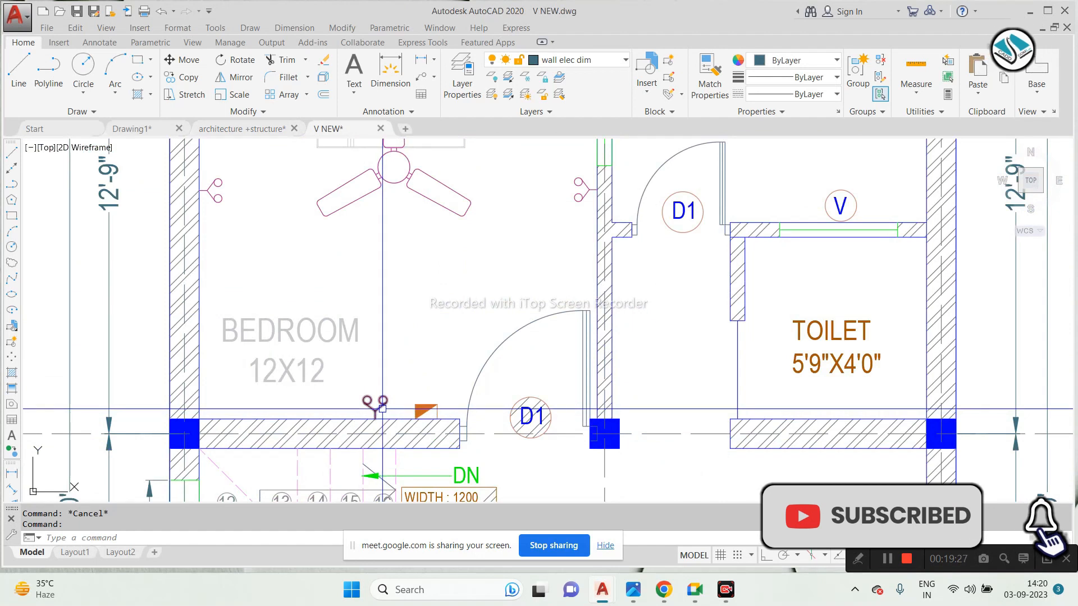
pyautogui.scroll(-5, 382, 409)
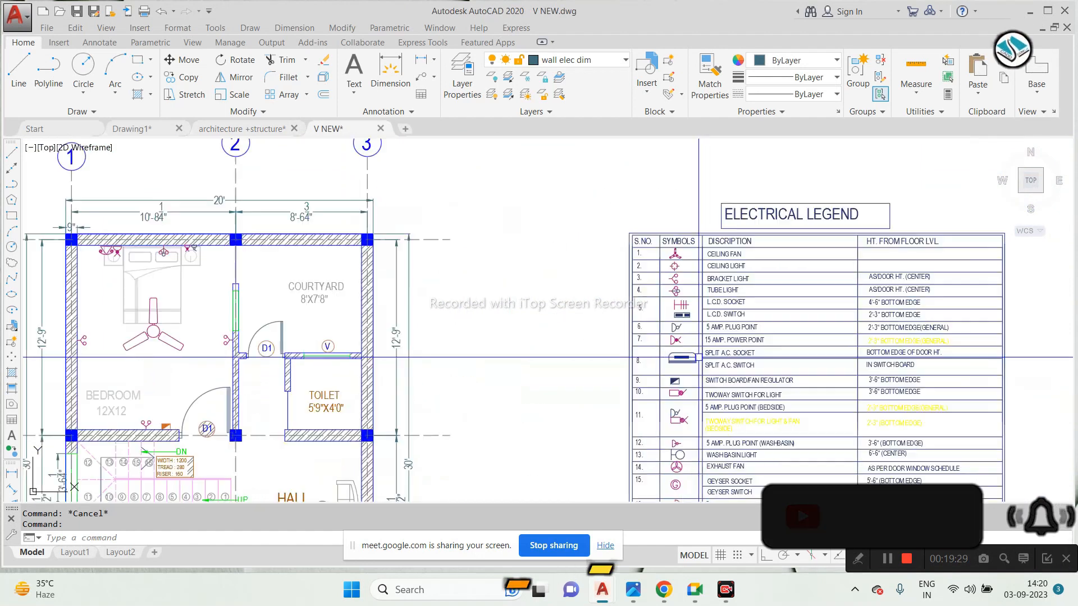
# Step: Group the outline, lines and text of the legend's SPLIT A.C. symbol into one object
pyautogui.scroll(4, 697, 356)
pyautogui.click(681, 351)
pyautogui.scroll(4, 622, 338)
pyautogui.click(618, 336)
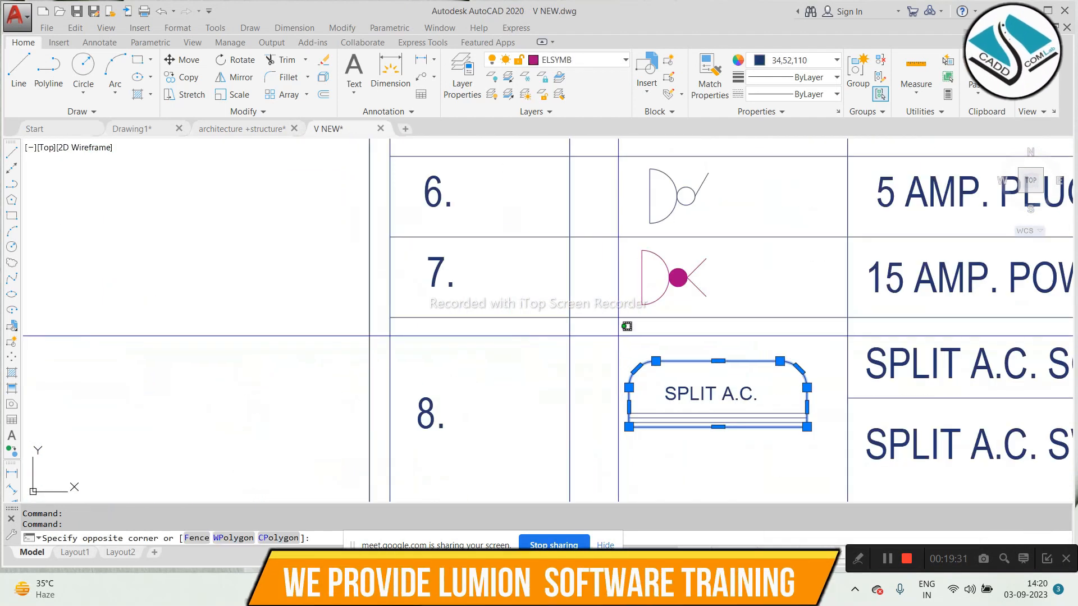
pyautogui.click(829, 449)
pyautogui.click(852, 66)
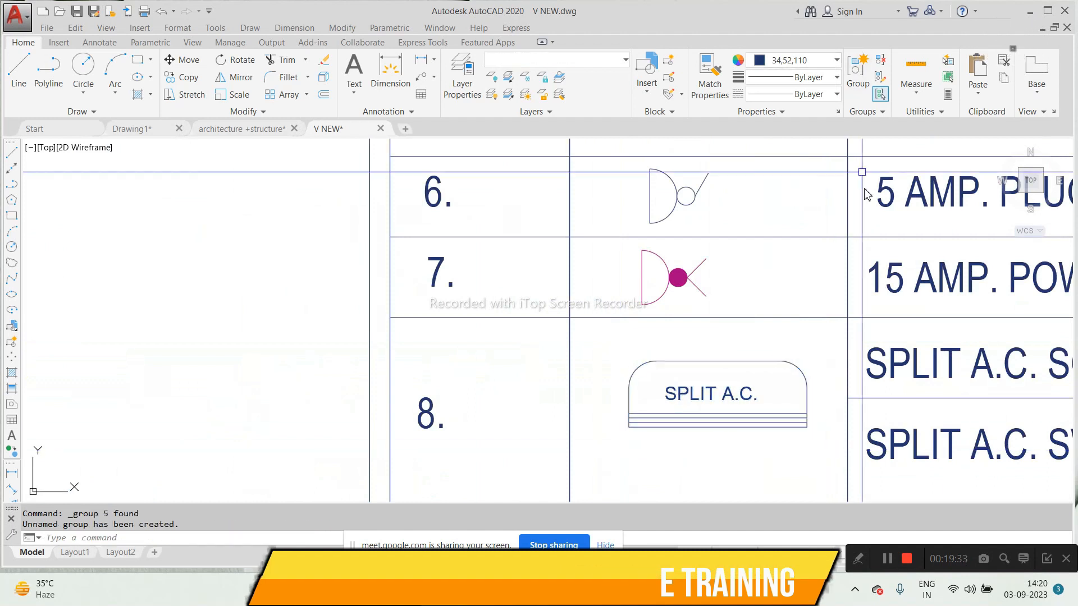
# Step: Copy the grouped SPLIT A.C. symbol onto the inner face of the bedroom's lower wall, next to the bracket light
pyautogui.click(560, 429)
pyautogui.press('Return')
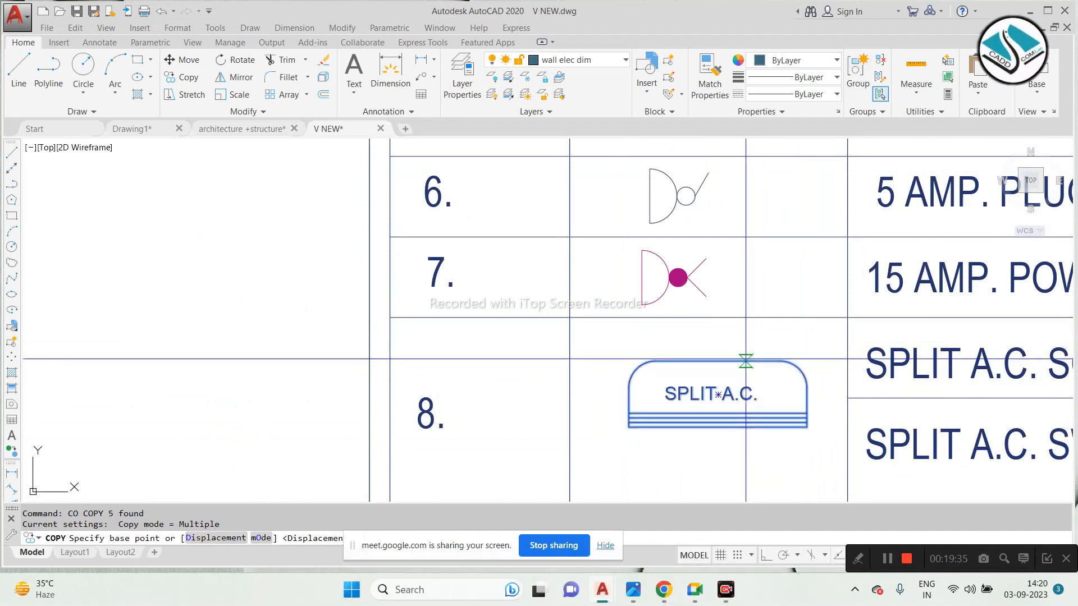
pyautogui.click(745, 361)
pyautogui.scroll(-8, 754, 355)
pyautogui.moveTo(235, 310); pyautogui.dragTo(429, 290, button='middle')
pyautogui.scroll(6, 428, 290)
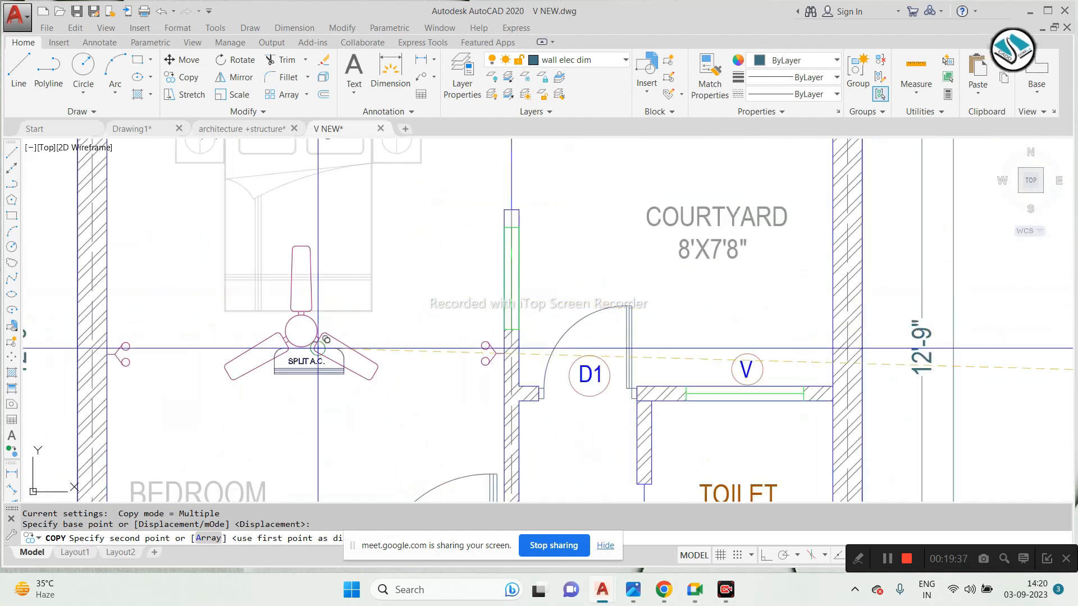
pyautogui.scroll(4, 455, 258)
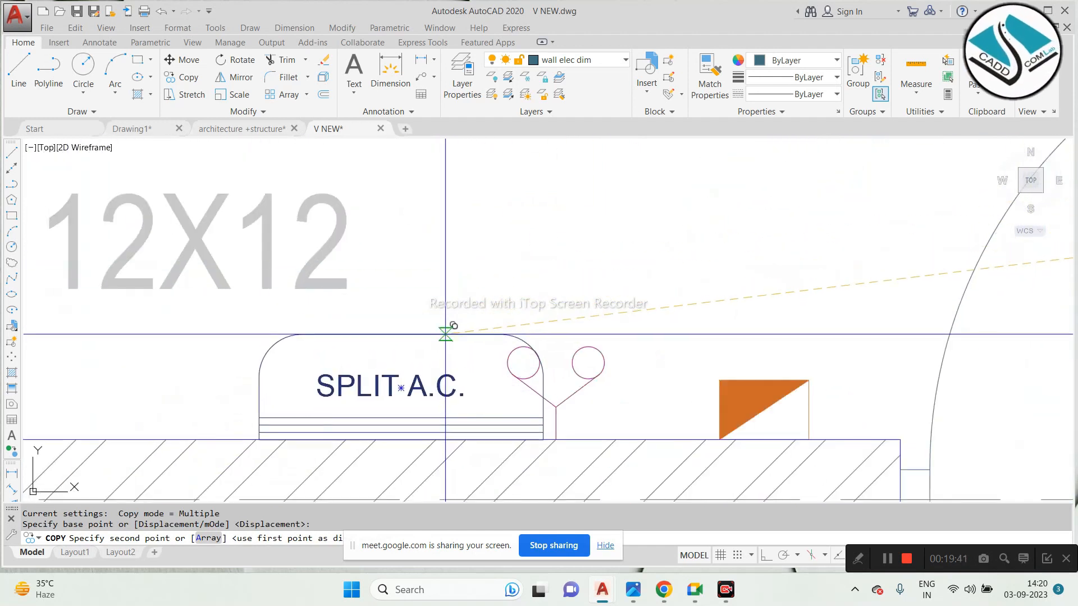
pyautogui.click(445, 334)
pyautogui.press('Escape')
pyautogui.scroll(-5, 445, 334)
pyautogui.scroll(3, 449, 323)
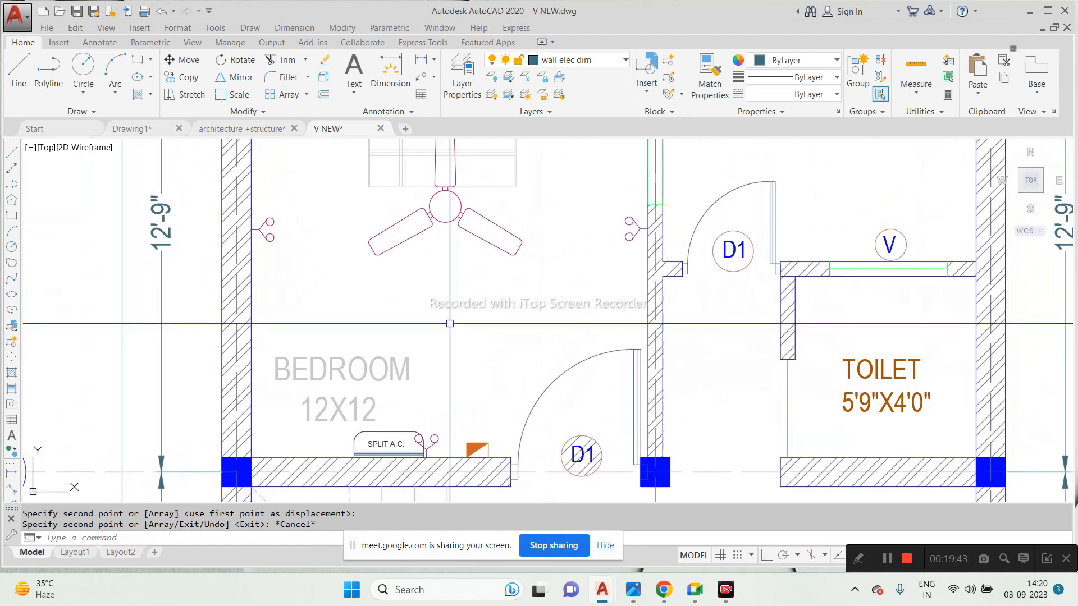
# Step: Switch to the architecture +structure drawing and examine the switches, lights and wiring around its toilets and bedrooms
pyautogui.scroll(-3, 450, 323)
pyautogui.click(242, 129)
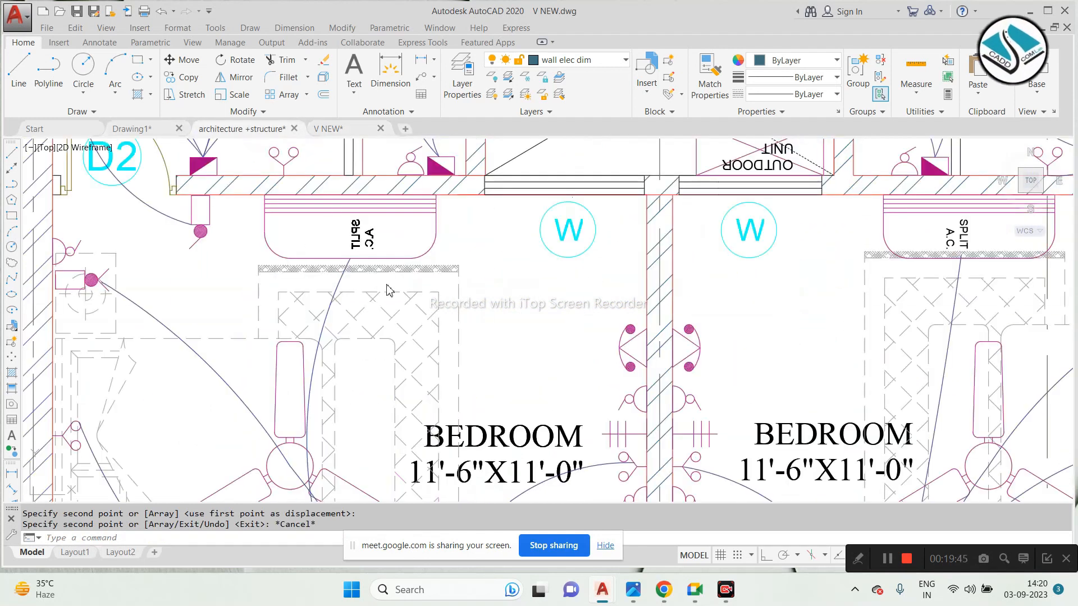
pyautogui.scroll(-2, 385, 285)
pyautogui.click(548, 255)
pyautogui.click(443, 241)
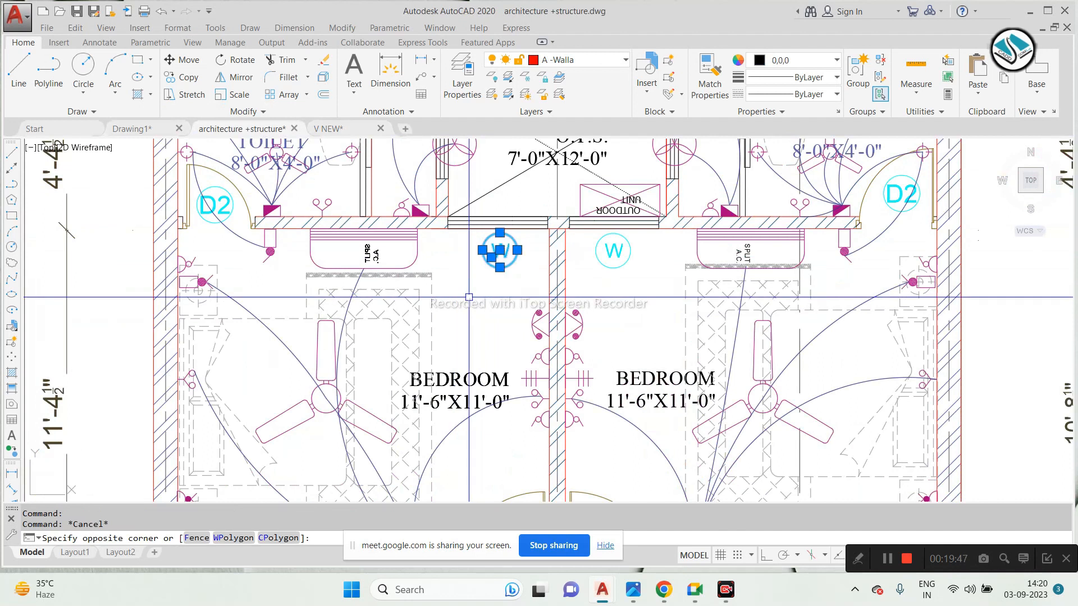
pyautogui.moveTo(260, 282)
pyautogui.mouseDown(button='middle')
pyautogui.moveTo(266, 251)
pyautogui.moveTo(356, 337)
pyautogui.moveTo(373, 378)
pyautogui.mouseUp(button='middle')
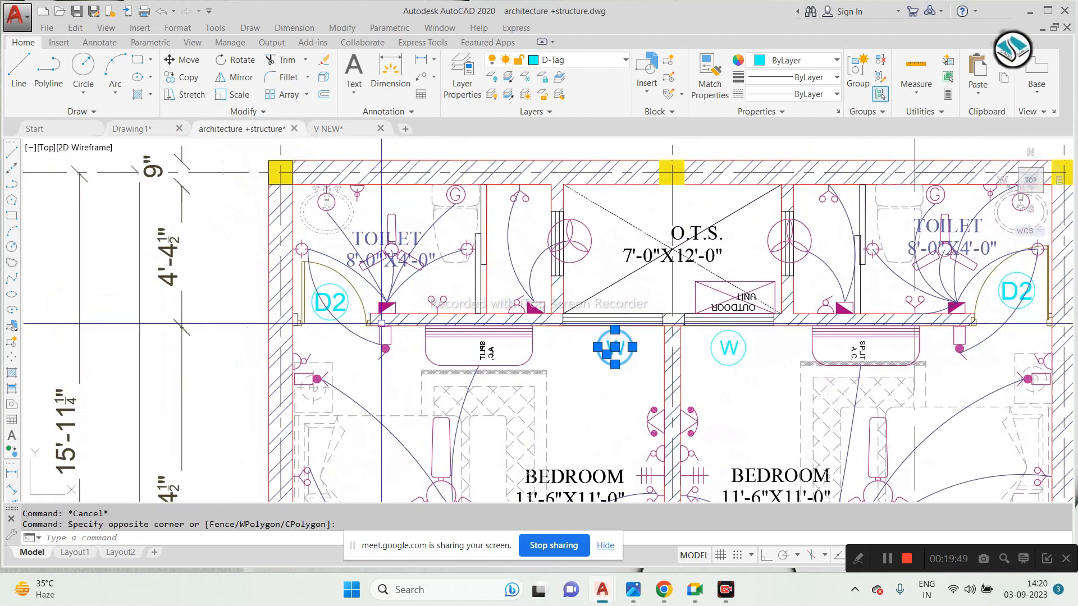
pyautogui.scroll(3, 381, 242)
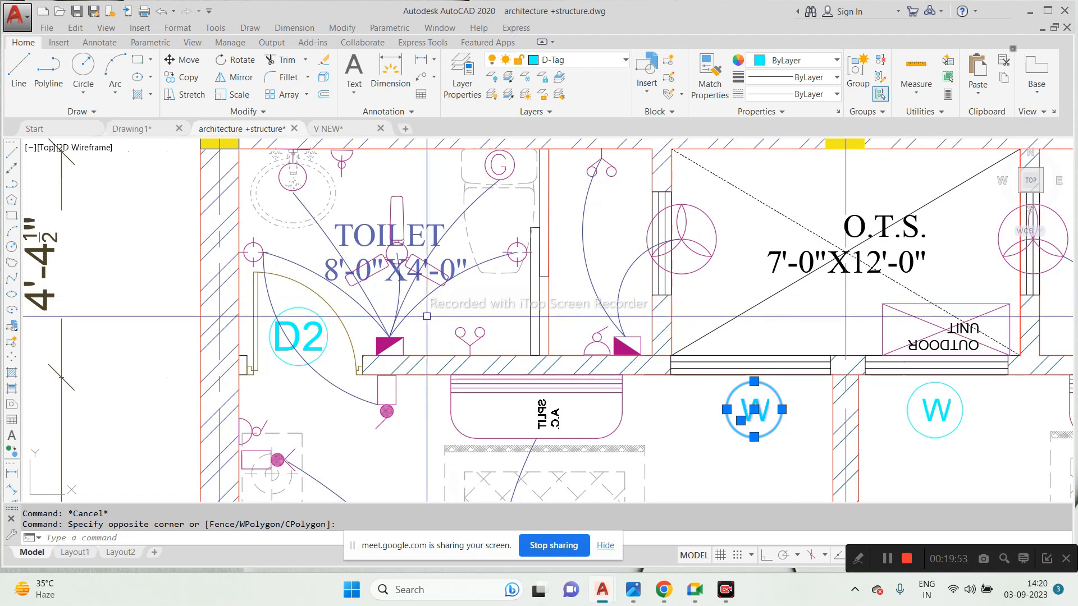
pyautogui.scroll(2, 383, 381)
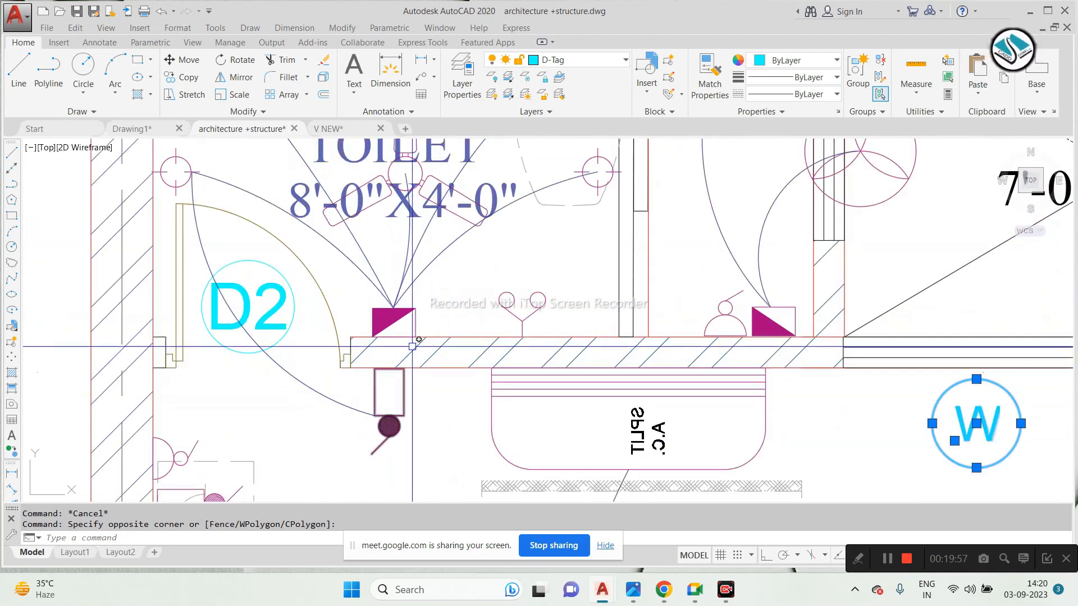
pyautogui.scroll(-2, 392, 275)
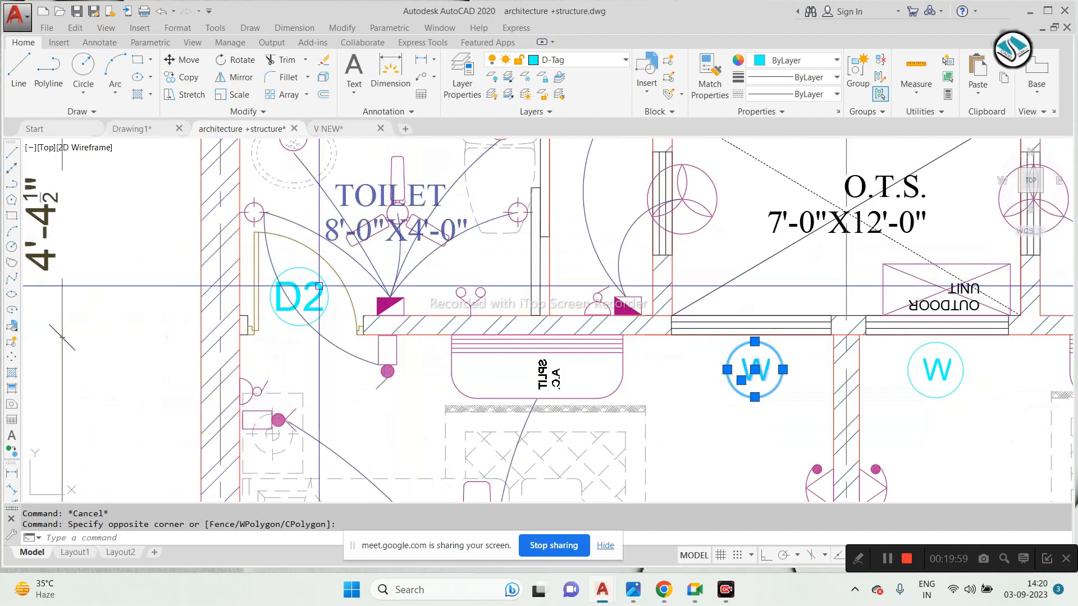
pyautogui.scroll(2, 400, 364)
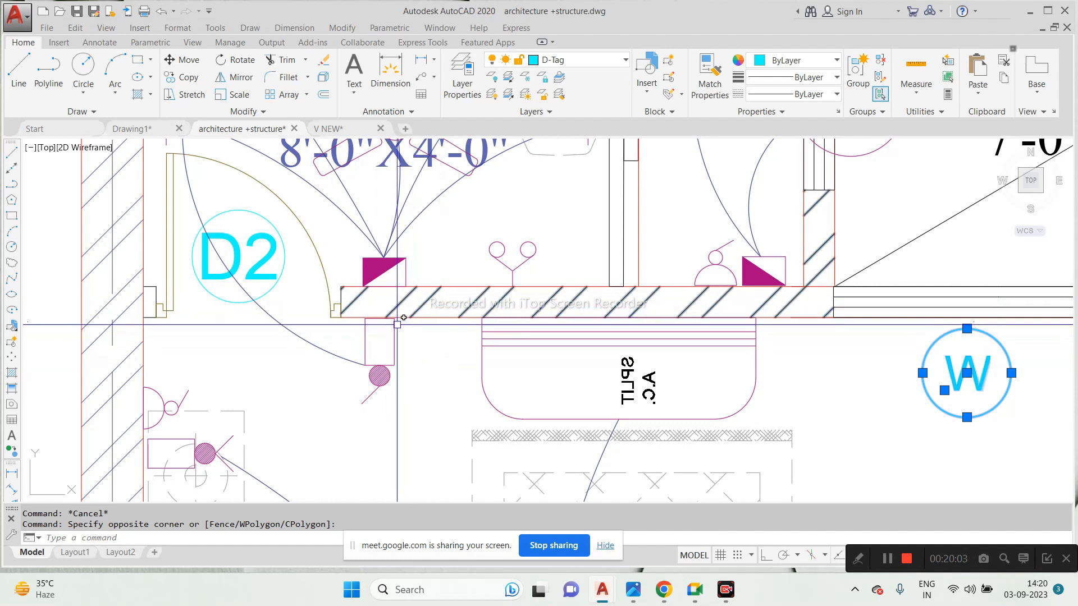
pyautogui.scroll(-2, 375, 311)
pyautogui.moveTo(376, 257); pyautogui.dragTo(350, 330, button='middle')
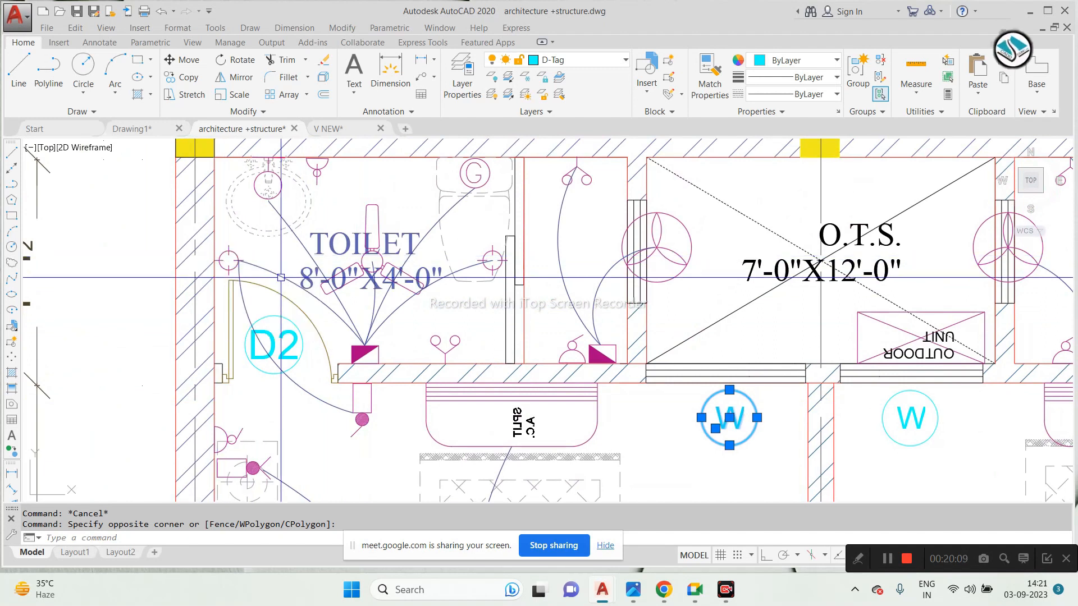
pyautogui.scroll(-3, 302, 333)
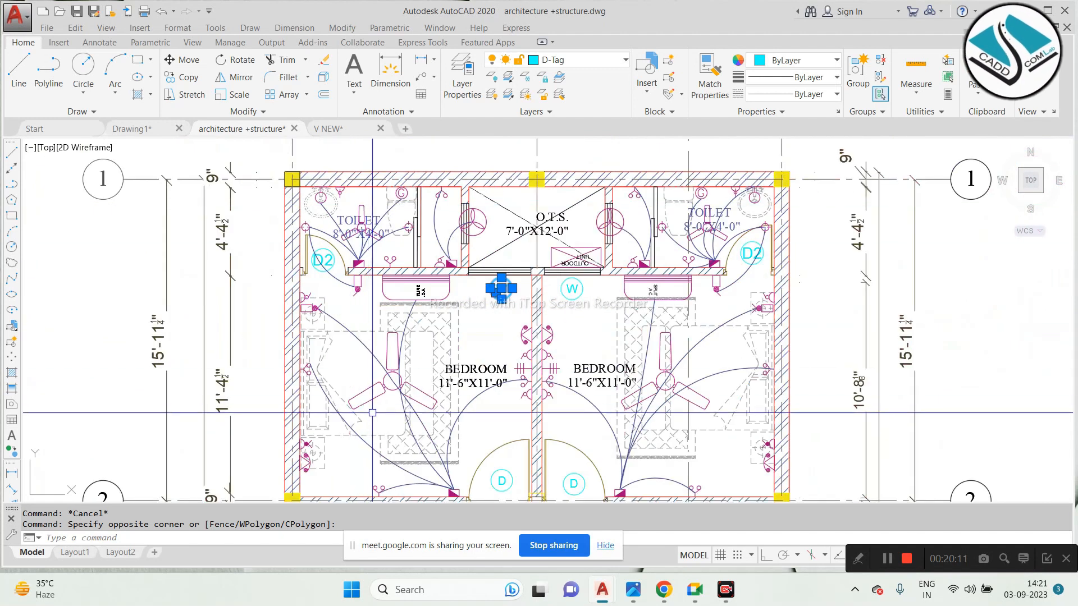
pyautogui.moveTo(350, 375); pyautogui.dragTo(313, 308, button='middle')
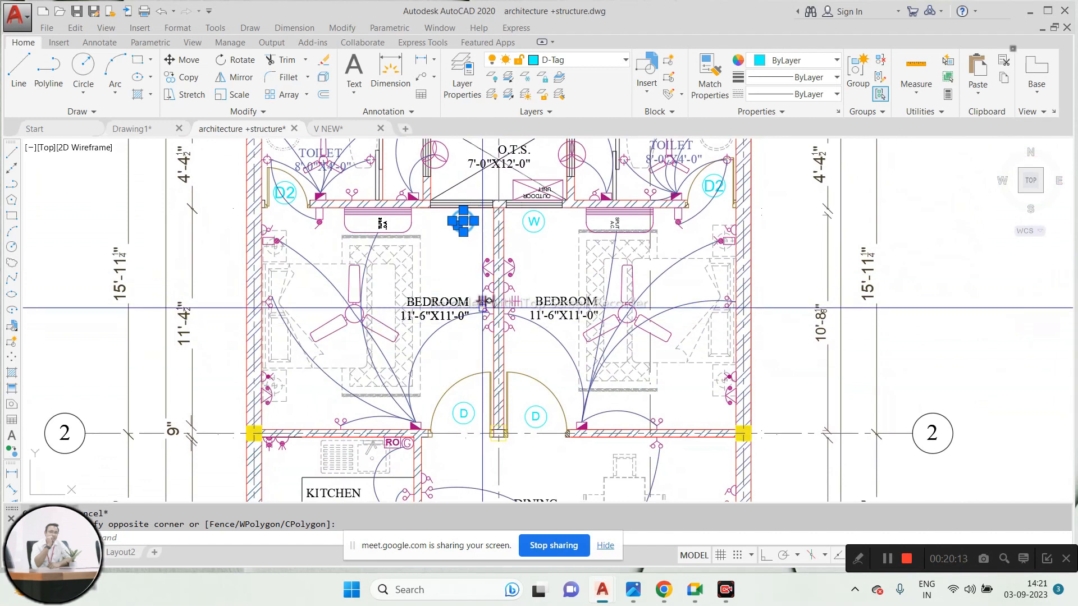
# Step: In the V NEW drawing, move the BEDROOM 12X12 label up onto the bed
pyautogui.scroll(2, 483, 302)
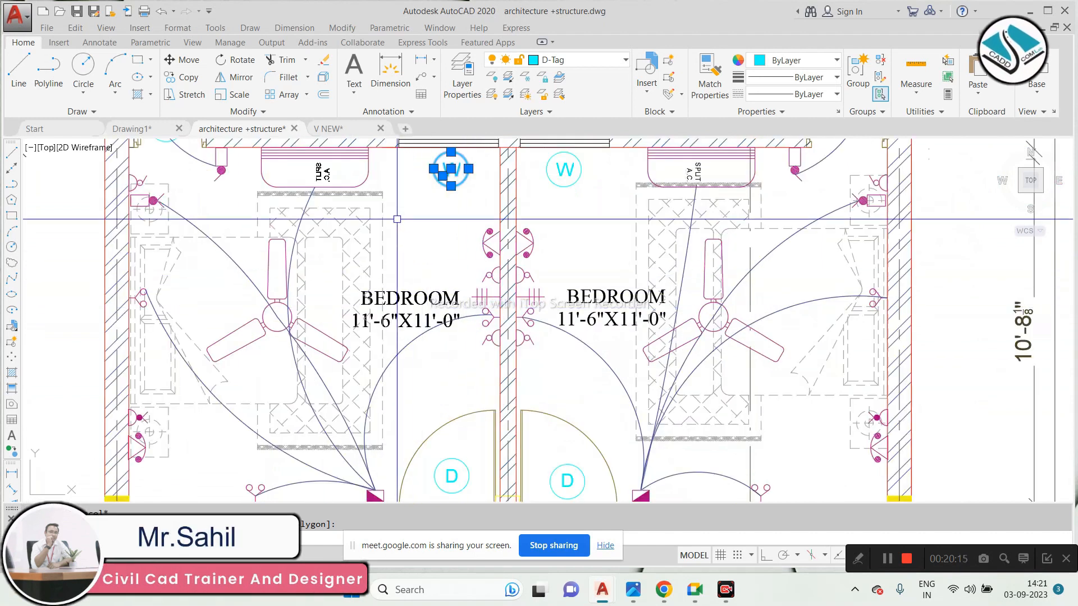
pyautogui.click(337, 129)
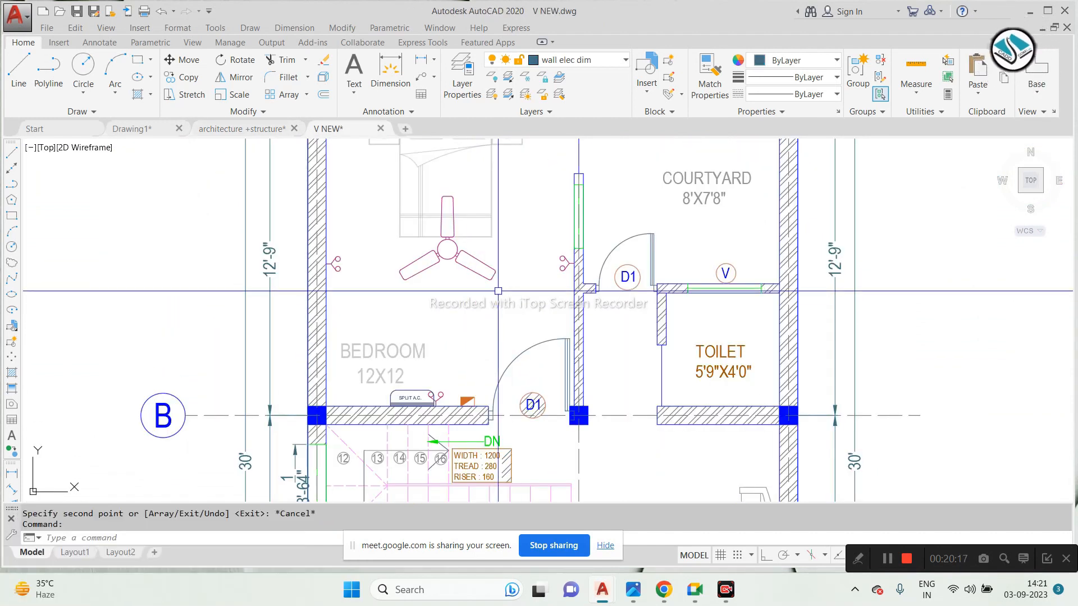
pyautogui.scroll(-2, 479, 290)
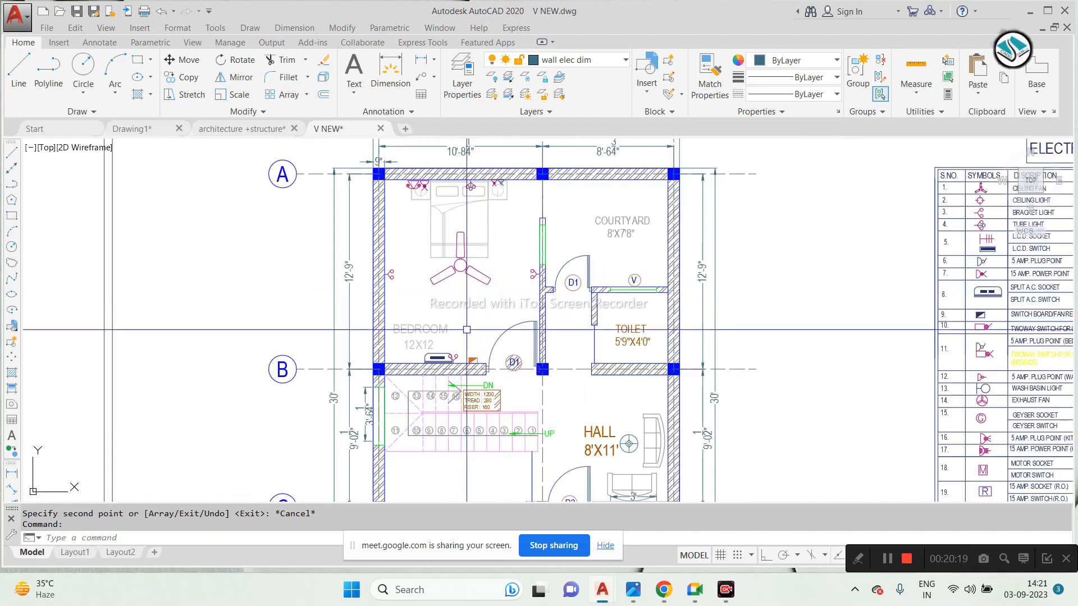
pyautogui.scroll(4, 466, 330)
pyautogui.click(406, 215)
pyautogui.click(339, 316)
pyautogui.write('m')
pyautogui.press('space')
pyautogui.click(387, 302)
pyautogui.scroll(-3, 436, 362)
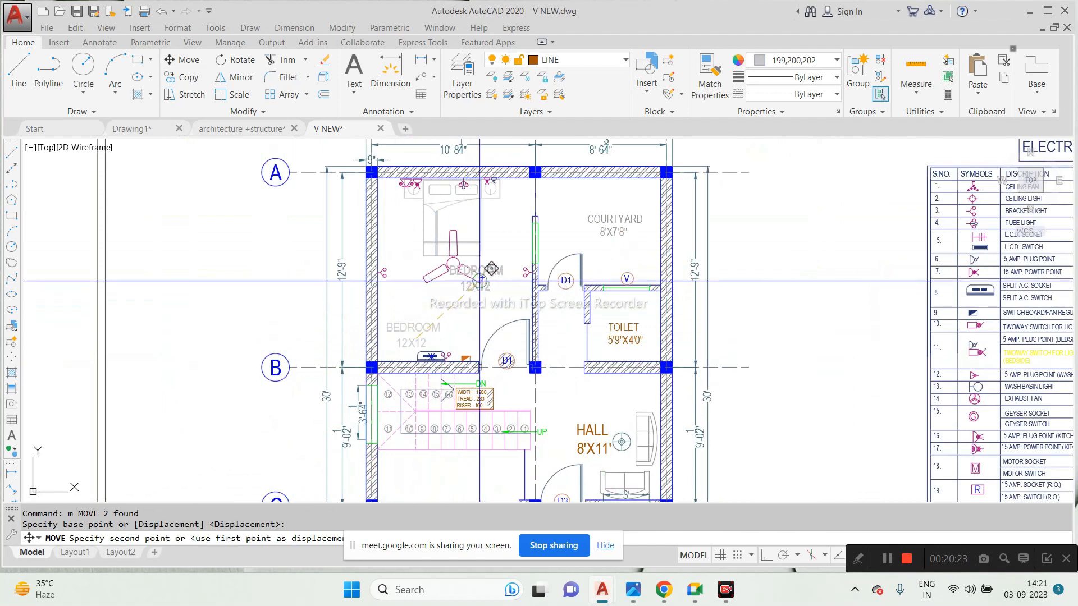
pyautogui.scroll(4, 491, 269)
pyautogui.scroll(-2, 437, 279)
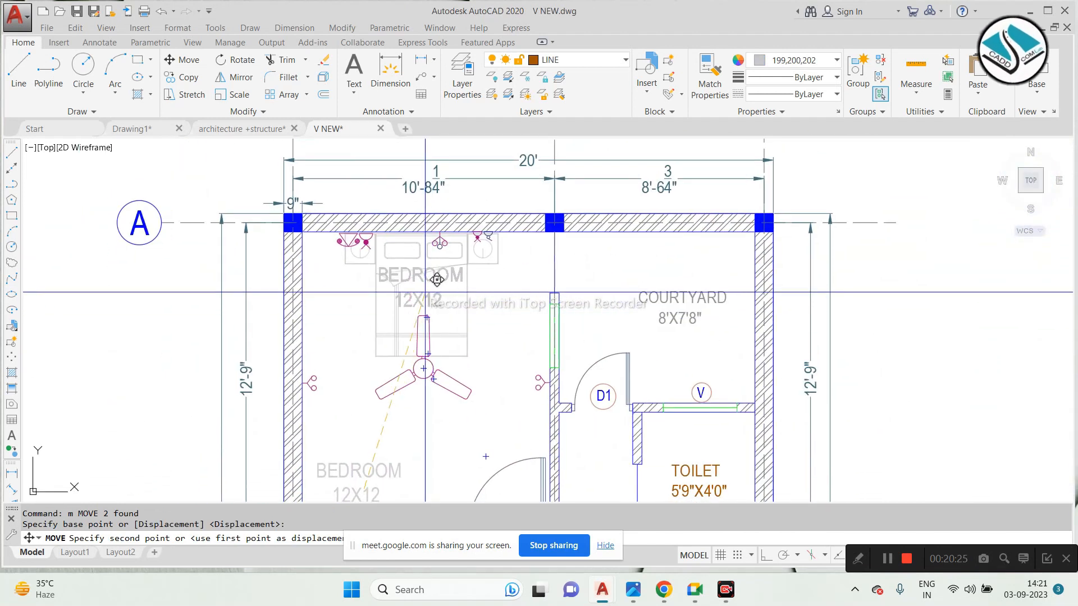
pyautogui.press('Escape')
# Step: Insert the File Cabinet - Letter block from DesignCenter's Home - Space Planner blocks into the bedroom and close DesignCenter
pyautogui.scroll(-4, 452, 351)
pyautogui.scroll(4, 453, 352)
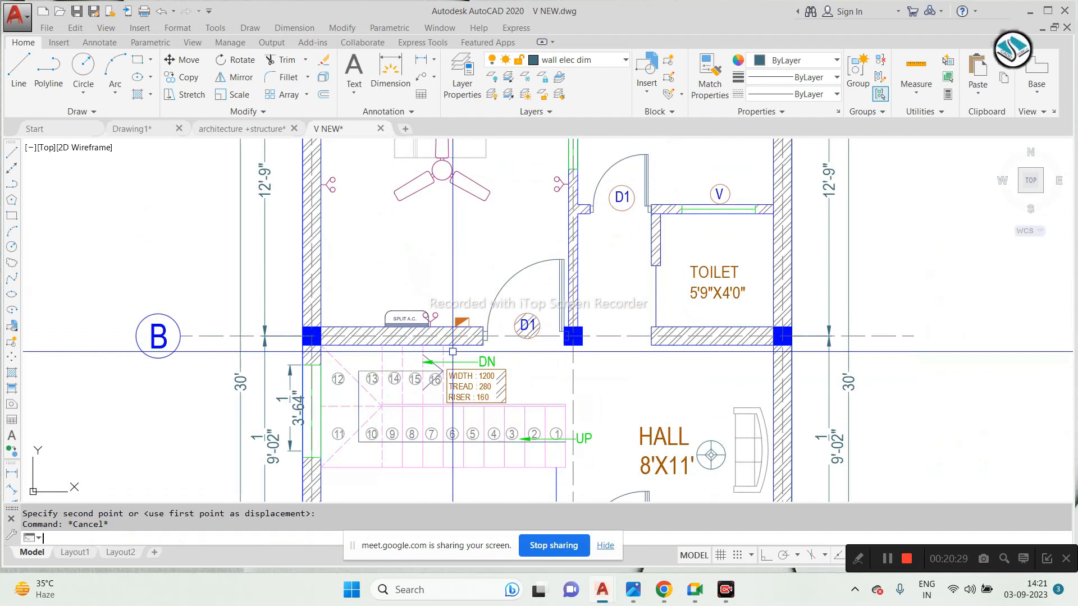
pyautogui.write('adc')
pyautogui.press('Return')
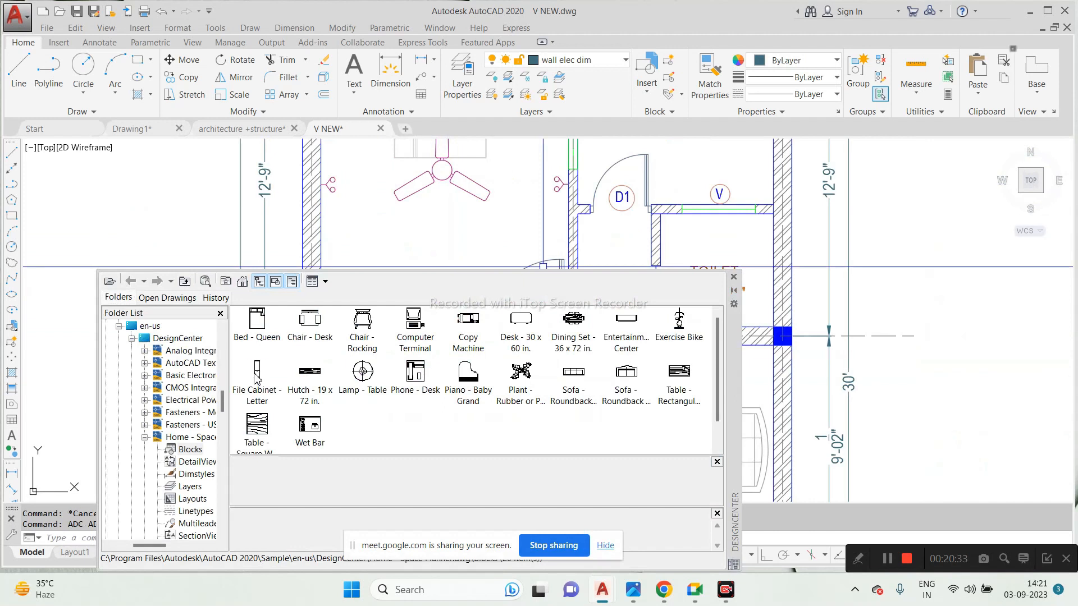
pyautogui.moveTo(256, 380); pyautogui.dragTo(427, 241)
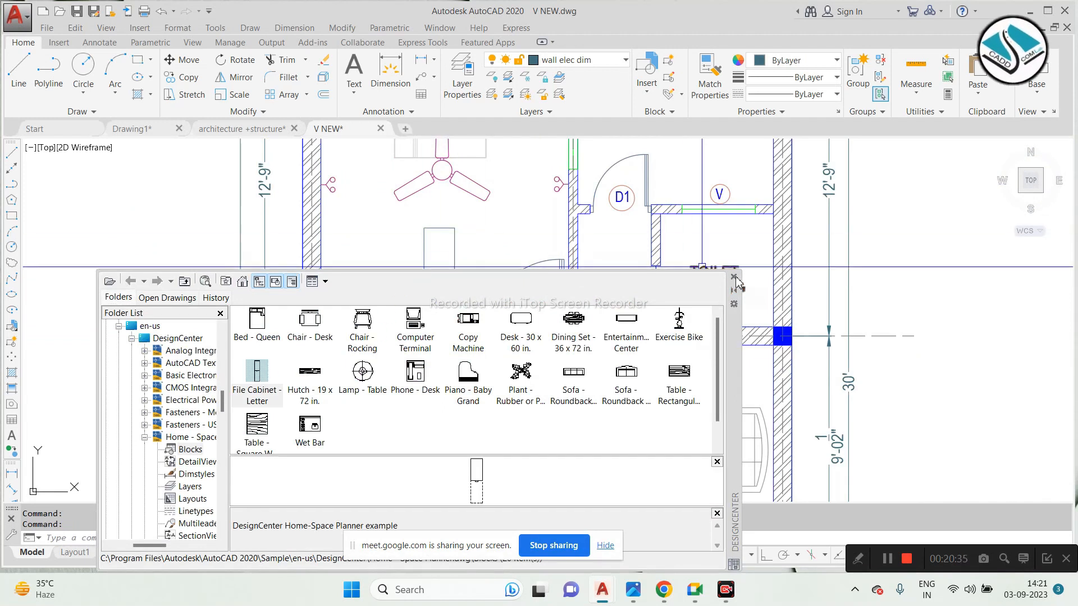
pyautogui.click(734, 278)
# Step: Rotate the file cabinet block with Ortho on so it lies horizontally, its dashed drawer towards the door
pyautogui.click(471, 239)
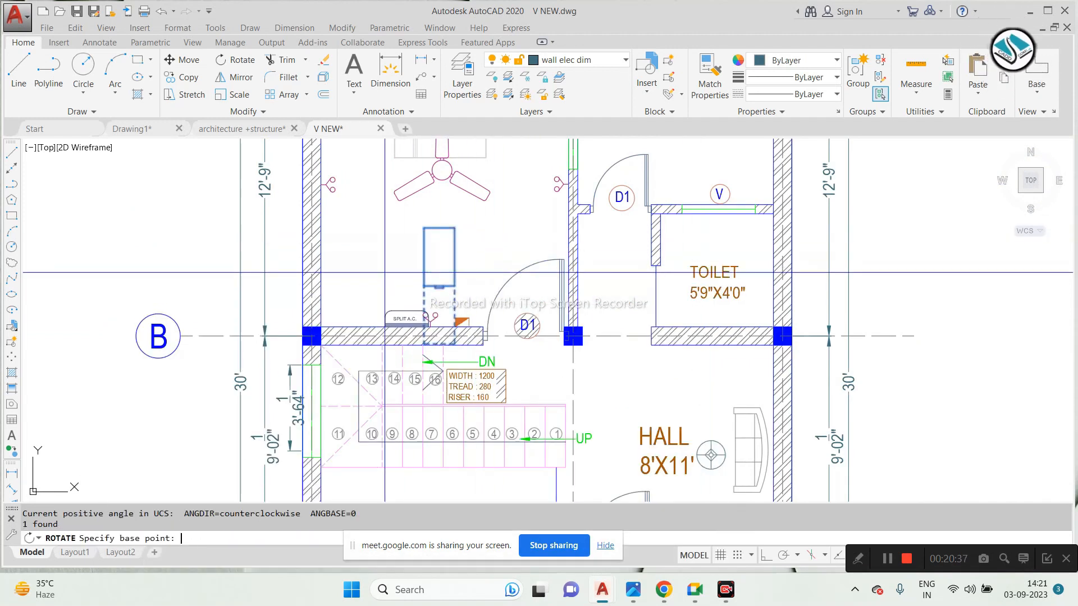
pyautogui.click(384, 273)
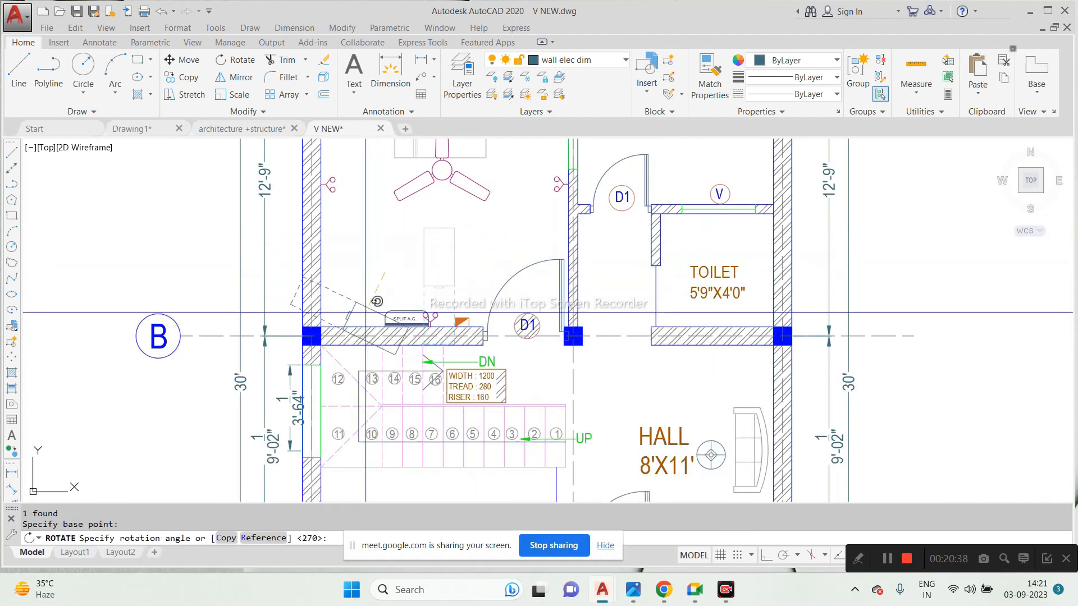
pyautogui.click(765, 555)
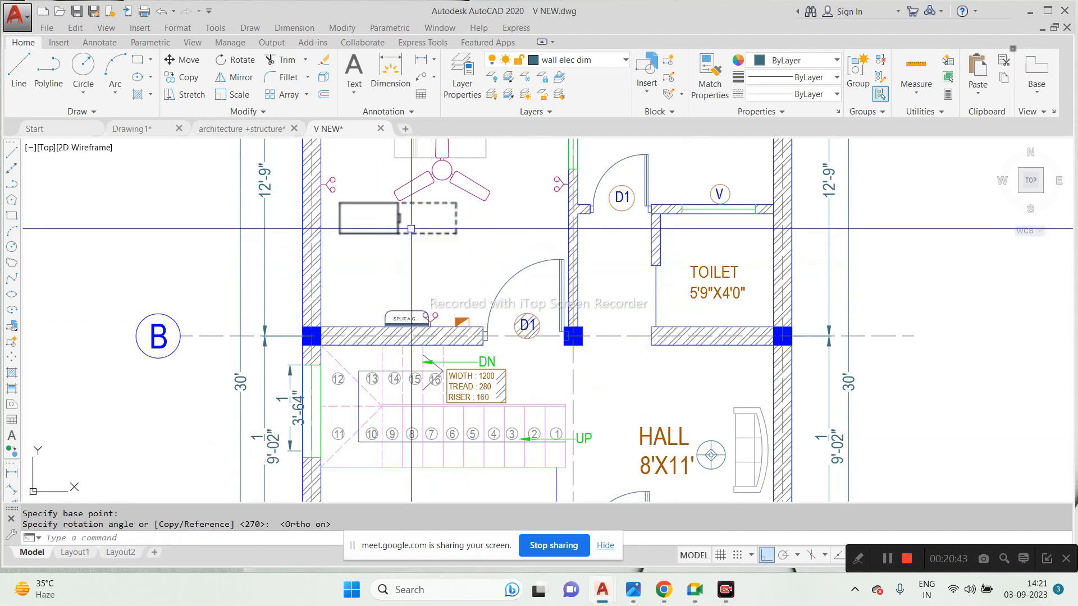
# Step: Move the file cabinet with Ortho off against the bedroom's lower wall, over the split A.C. symbol
pyautogui.click(401, 222)
pyautogui.press('Return')
pyautogui.click(398, 222)
pyautogui.scroll(4, 405, 332)
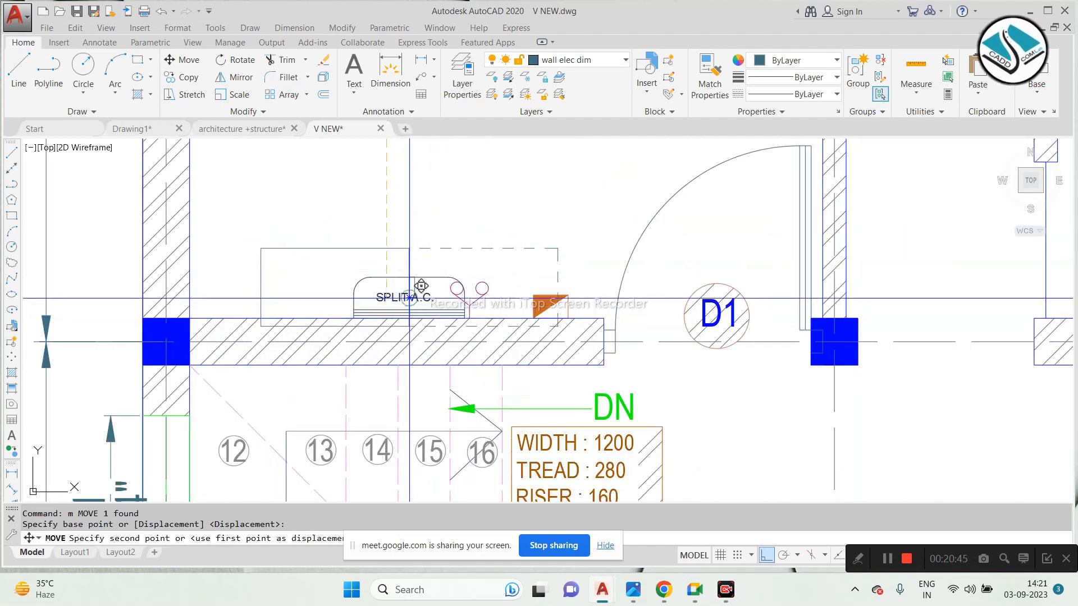
pyautogui.press('F8')
pyautogui.click(388, 280)
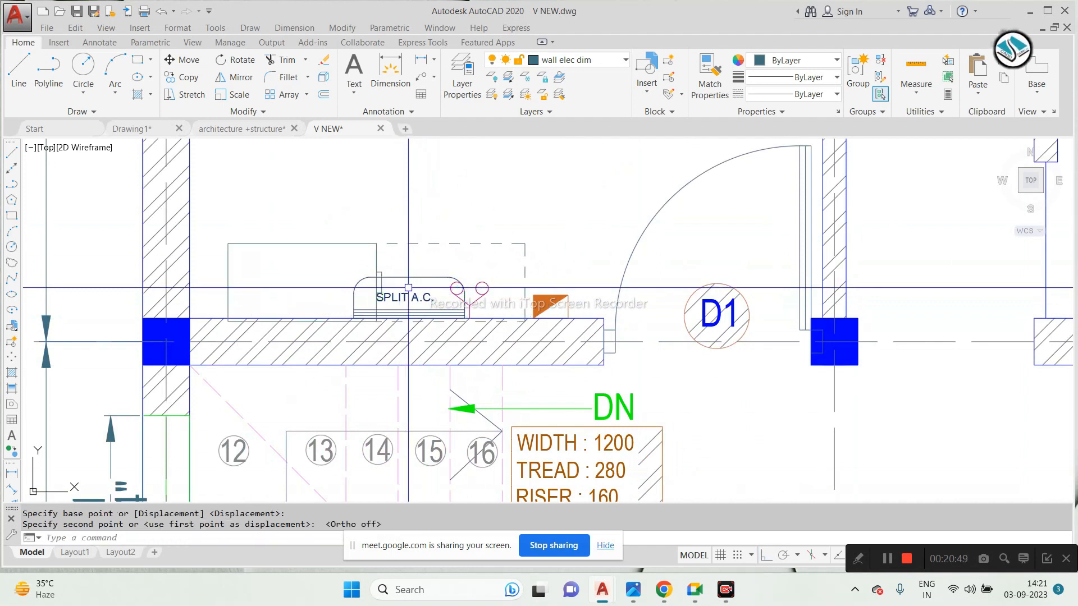
# Step: Set the file cabinet block's colour to grey 147,149,152
pyautogui.click(779, 62)
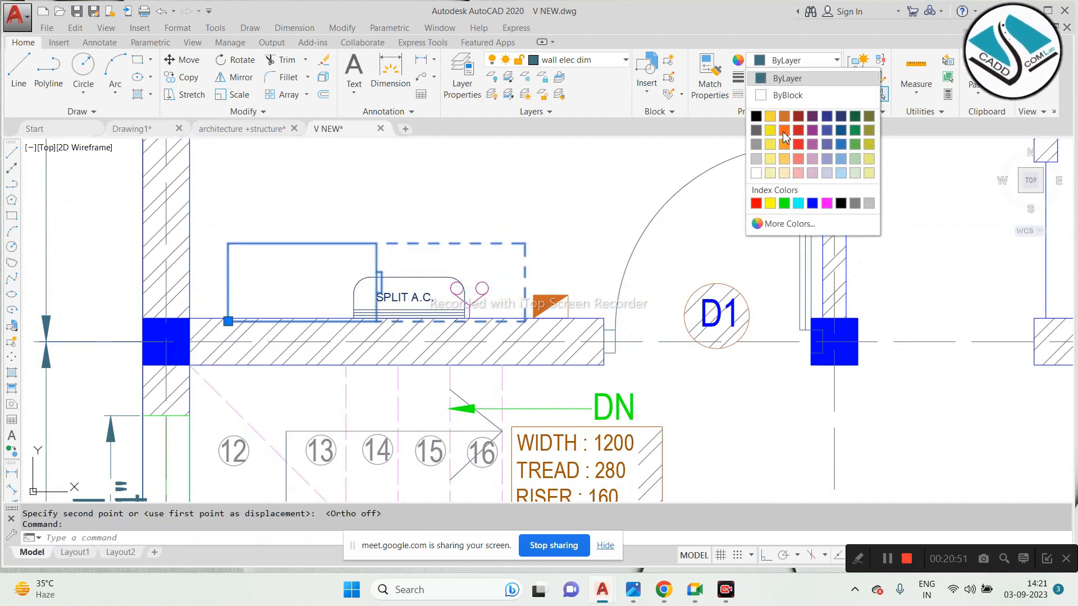
pyautogui.press('Escape')
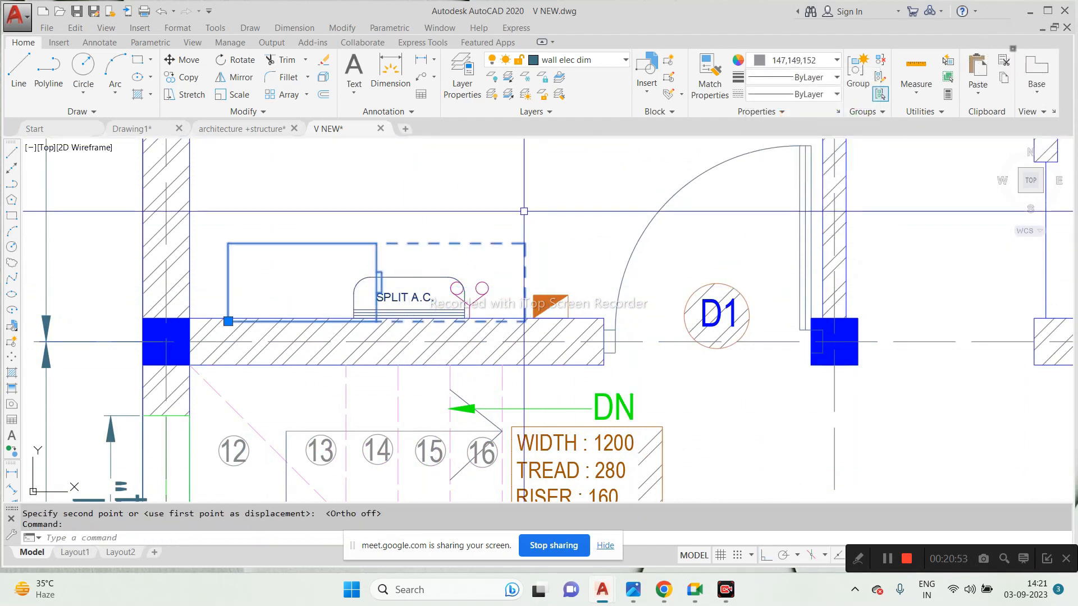
pyautogui.scroll(-3, 454, 230)
pyautogui.moveTo(453, 231); pyautogui.dragTo(387, 314, button='middle')
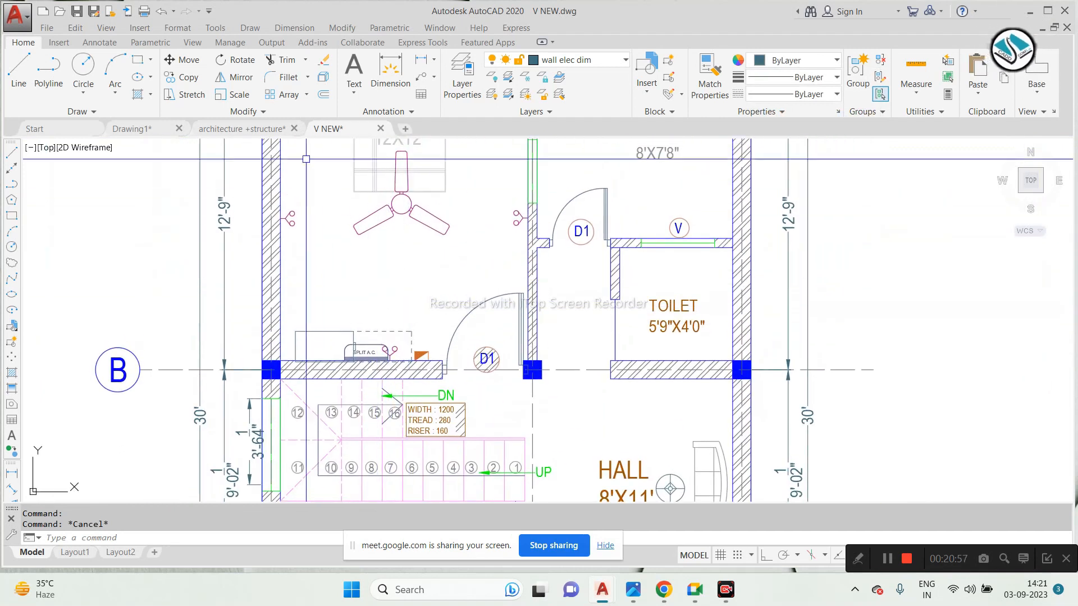
# Step: Examine the bedroom wall symbols and the L.C.D. socket, switch and plug point rows of the electrical legend in the architecture +structure drawing
pyautogui.click(236, 129)
pyautogui.press('Escape')
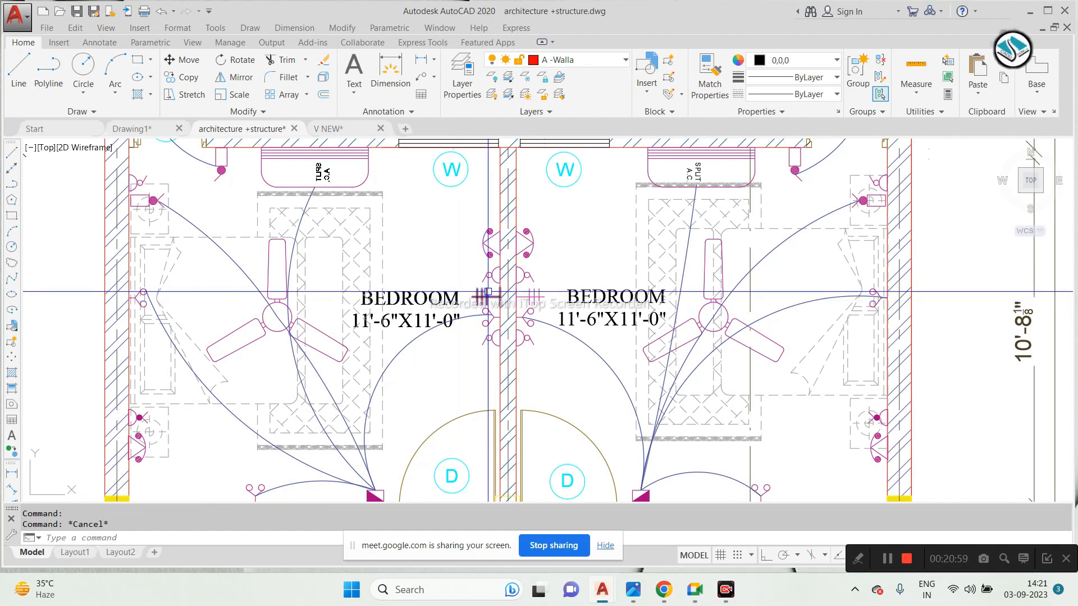
pyautogui.scroll(2, 516, 260)
pyautogui.scroll(-1, 392, 248)
pyautogui.press('Escape')
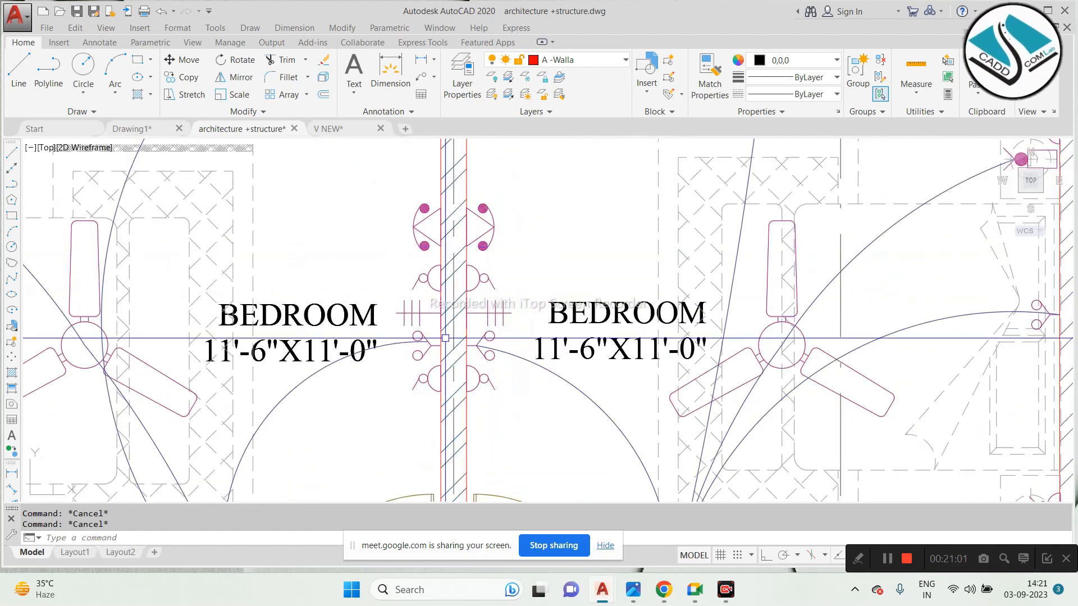
pyautogui.scroll(-5, 331, 293)
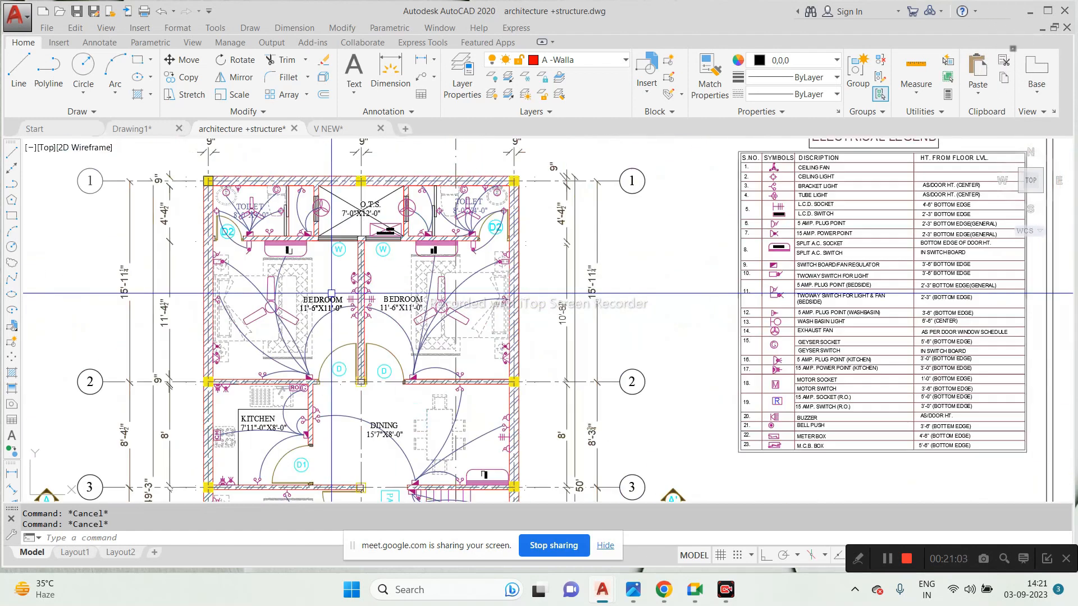
pyautogui.scroll(4, 862, 197)
pyautogui.scroll(3, 823, 265)
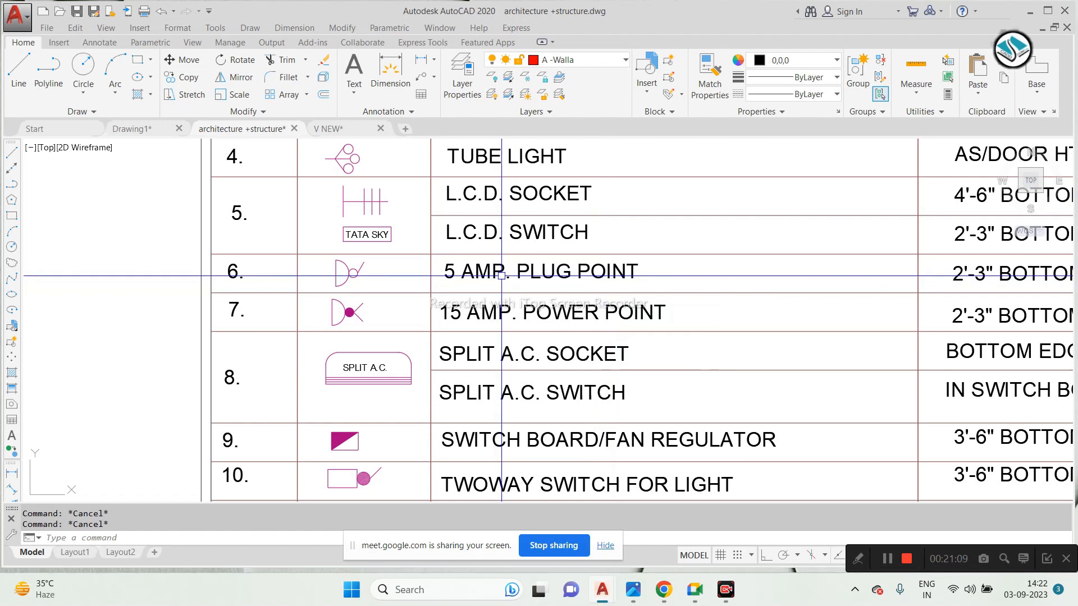
pyautogui.scroll(-6, 501, 275)
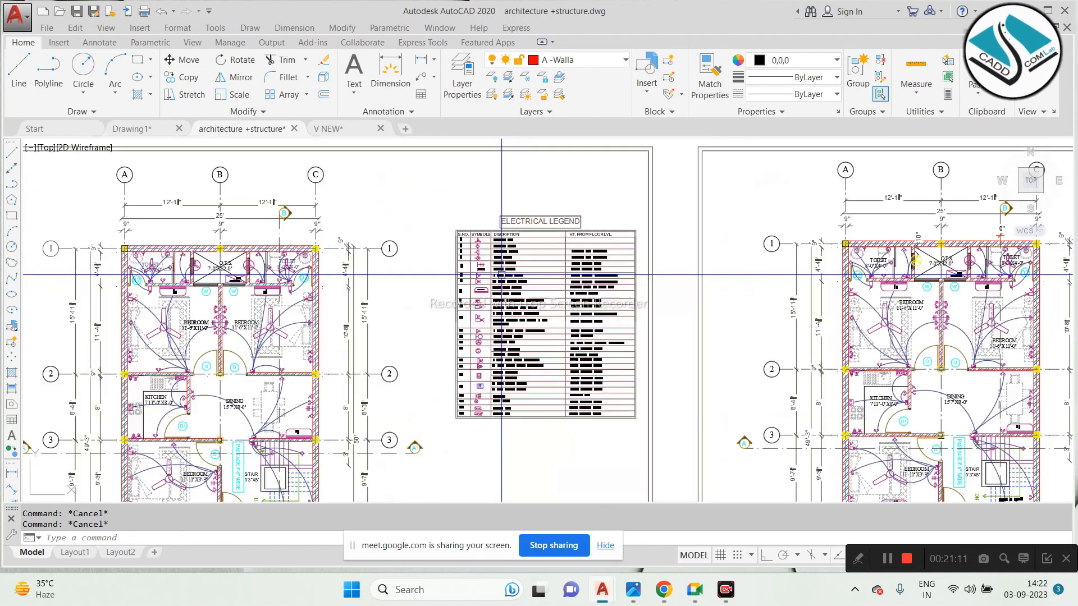
pyautogui.scroll(4, 467, 283)
pyautogui.scroll(2, 570, 372)
pyautogui.moveTo(573, 375)
pyautogui.mouseDown(button='middle')
pyautogui.moveTo(532, 334)
pyautogui.moveTo(527, 180)
pyautogui.mouseUp(button='middle')
pyautogui.moveTo(552, 393)
pyautogui.mouseDown(button='middle')
pyautogui.moveTo(513, 259)
pyautogui.moveTo(519, 434)
pyautogui.moveTo(537, 510)
pyautogui.mouseUp(button='middle')
pyautogui.moveTo(556, 272); pyautogui.dragTo(561, 484, button='middle')
pyautogui.moveTo(494, 253); pyautogui.dragTo(492, 269, button='middle')
pyautogui.scroll(2, 492, 269)
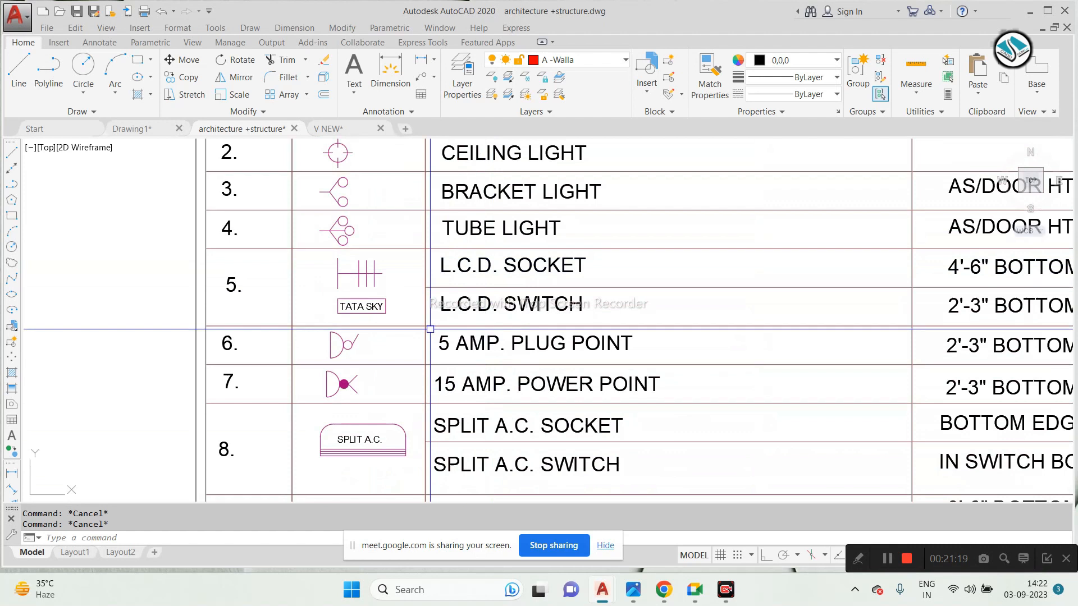
pyautogui.scroll(2, 444, 320)
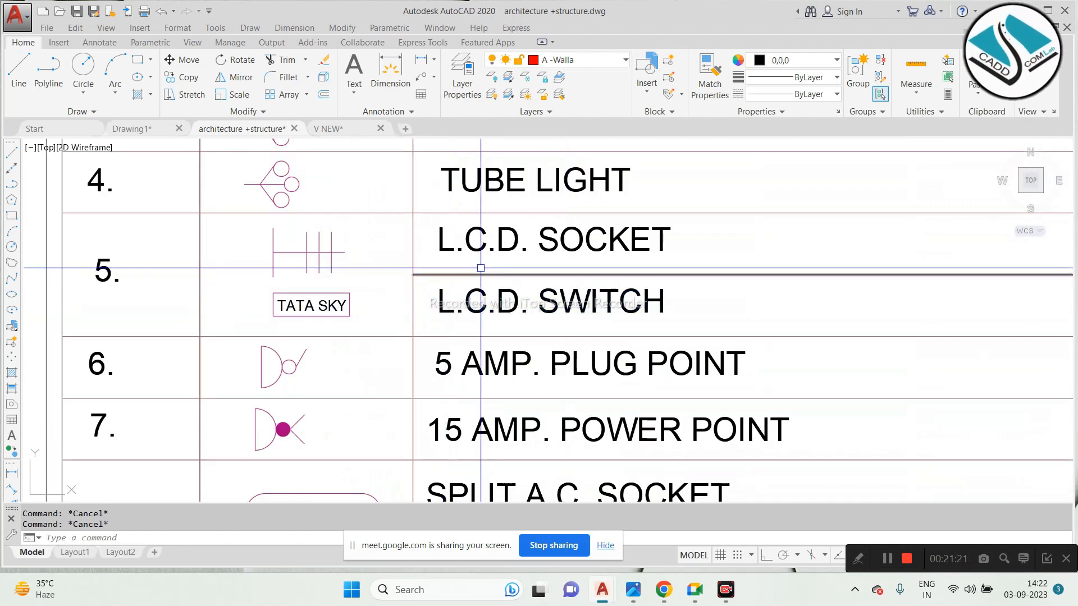
pyautogui.scroll(-2, 502, 287)
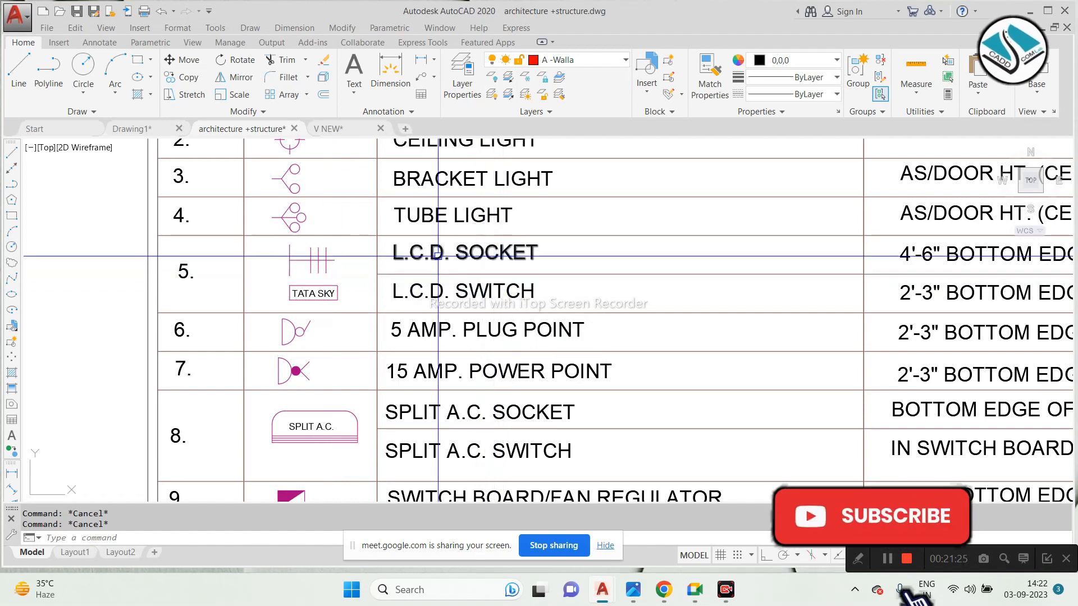
# Step: Copy the L.C.D. socket and its two 5 amp plug points from the bedroom partition wall into the V NEW bedroom
pyautogui.scroll(-4, 541, 281)
pyautogui.scroll(5, 353, 326)
pyautogui.scroll(4, 505, 324)
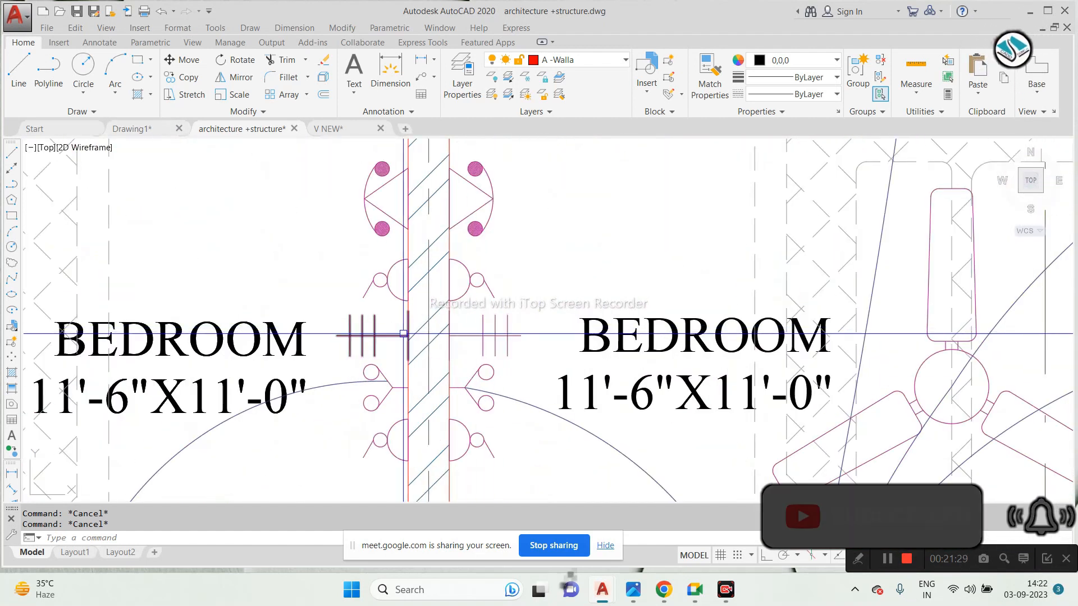
pyautogui.click(399, 334)
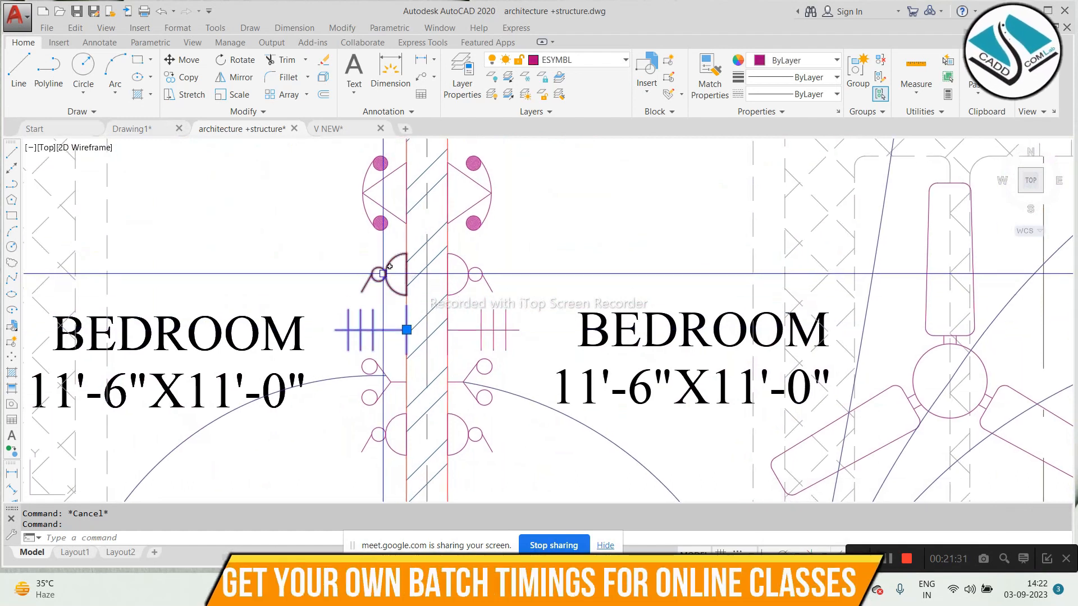
pyautogui.click(381, 278)
pyautogui.click(386, 434)
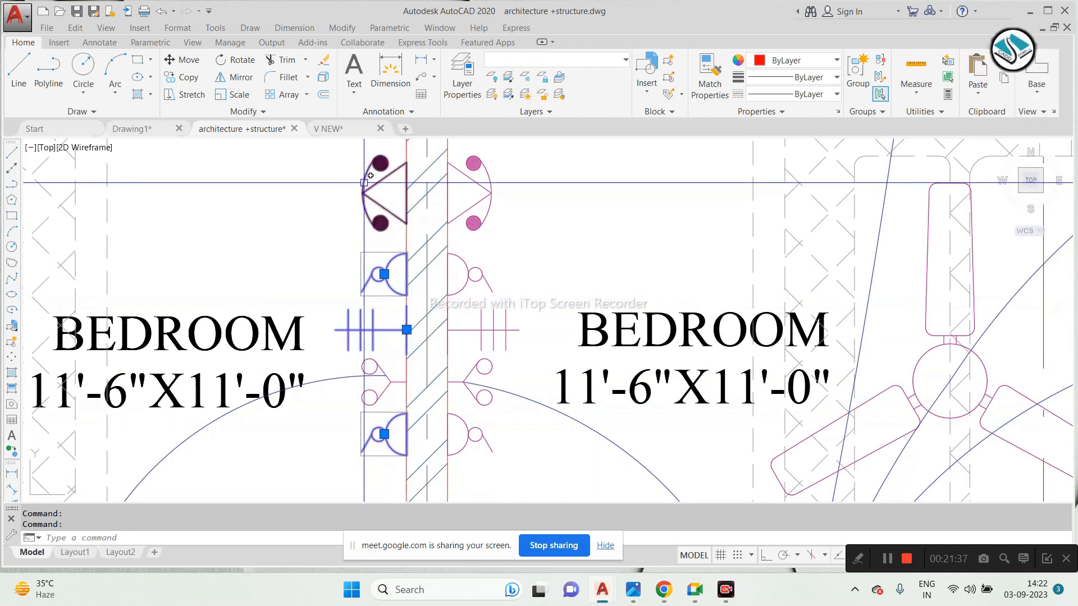
pyautogui.click(340, 131)
pyautogui.hotkey('ctrl', 'v')
pyautogui.scroll(3, 371, 309)
pyautogui.press('Escape')
# Step: Rotate the pasted L.C.D. socket and plug points by 270° with Ortho on so they face up
pyautogui.click(481, 190)
pyautogui.click(287, 344)
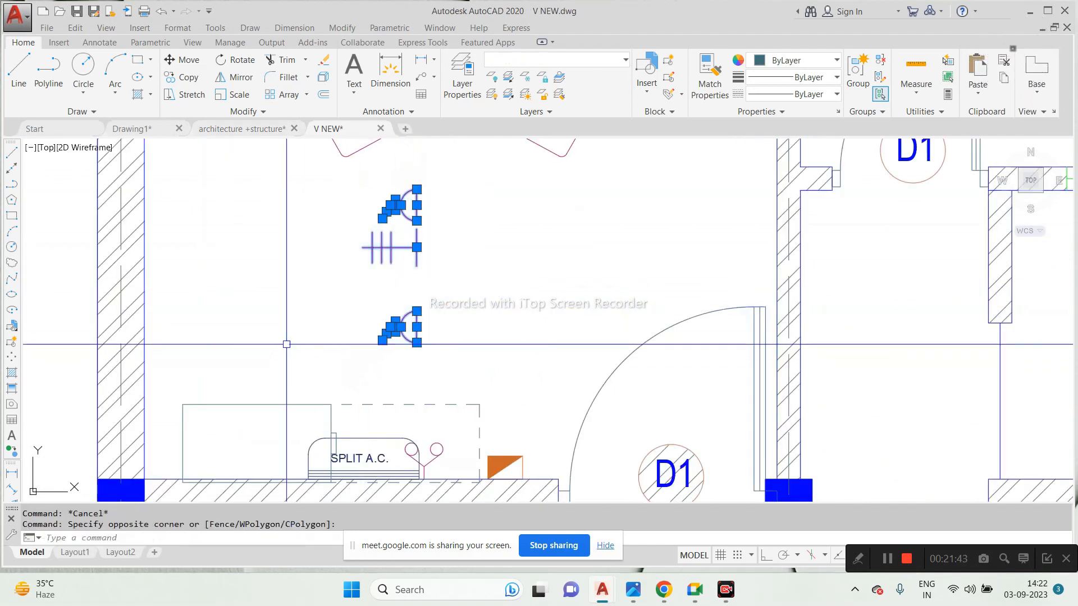
pyautogui.click(417, 265)
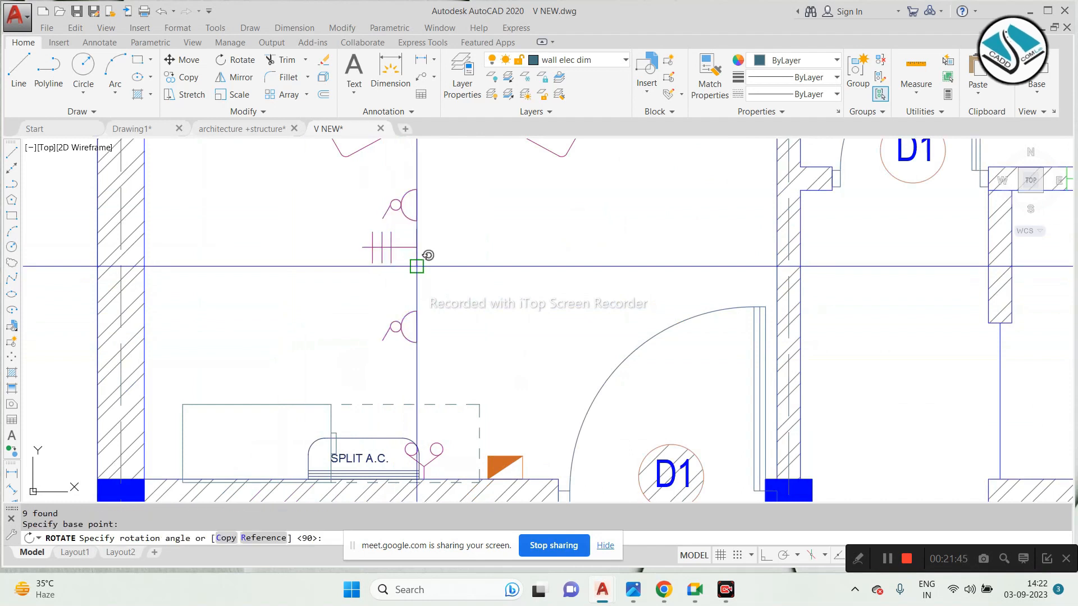
pyautogui.click(763, 554)
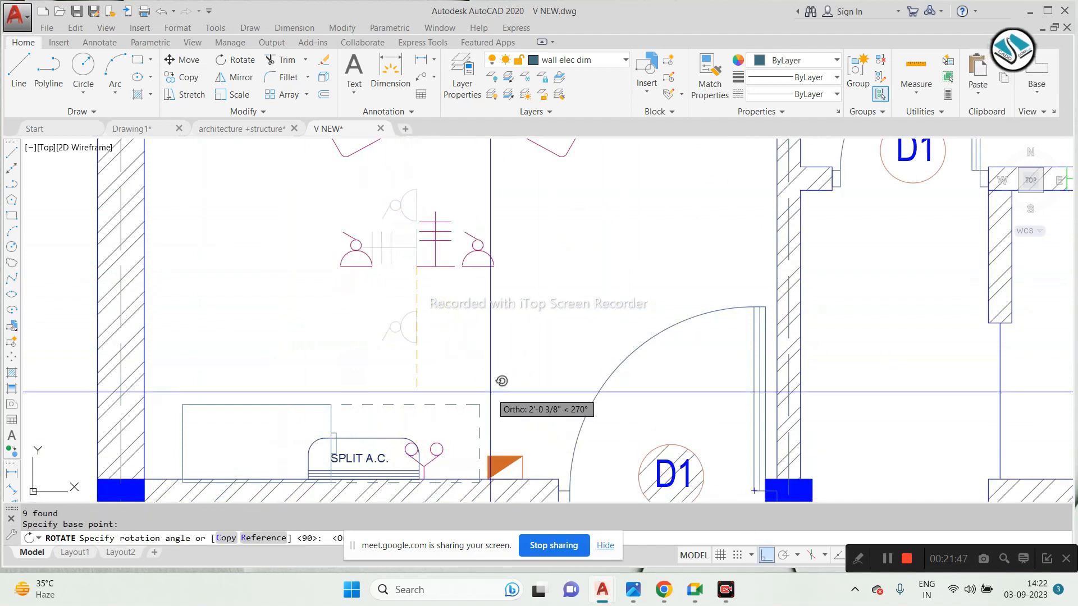
pyautogui.click(422, 338)
# Step: Move the L.C.D. socket and both plug points down onto the bedroom's lower wall, inside the file cabinet outline
pyautogui.click(387, 221)
pyautogui.click(267, 290)
pyautogui.click(539, 181)
pyautogui.click(265, 291)
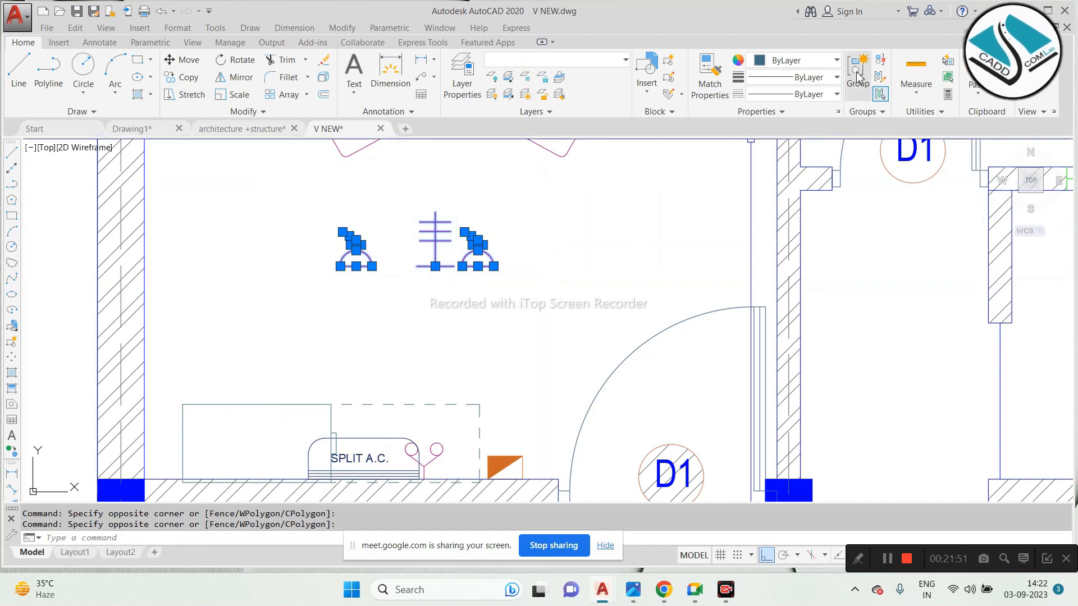
pyautogui.click(335, 211)
pyautogui.click(496, 272)
pyautogui.write('m')
pyautogui.press('Return')
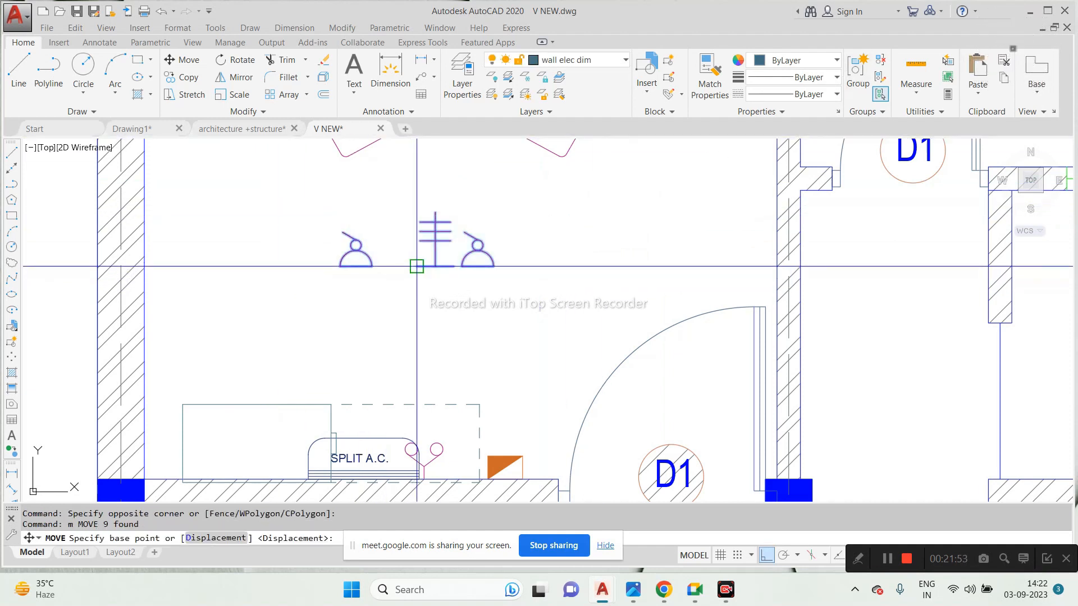
pyautogui.click(426, 265)
pyautogui.moveTo(351, 405); pyautogui.dragTo(359, 377, button='middle')
pyautogui.scroll(2, 360, 378)
pyautogui.click(324, 406)
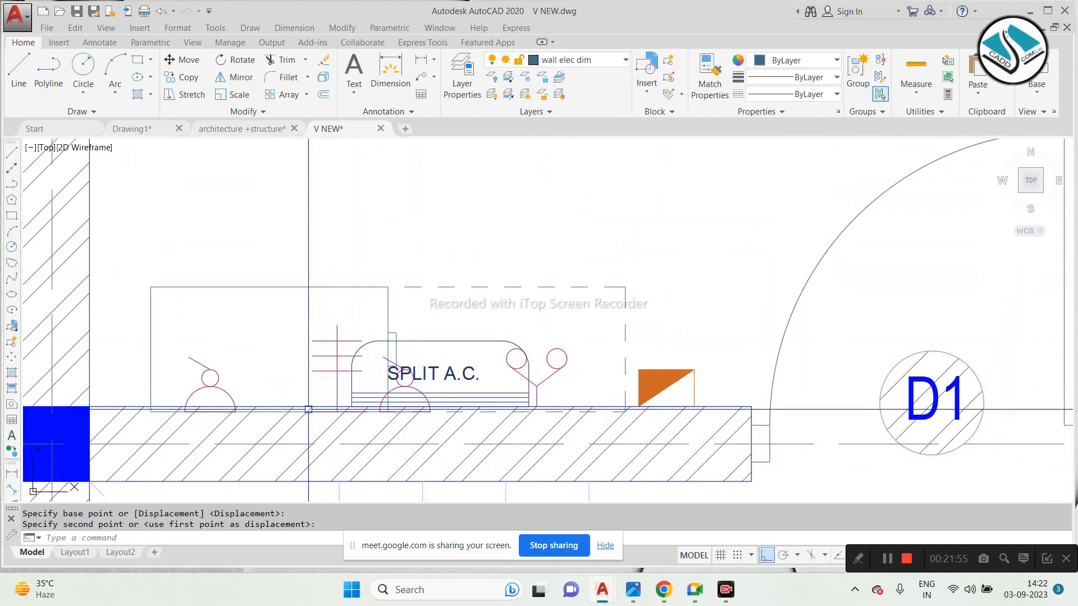
pyautogui.press('Escape')
pyautogui.press('Escape')
pyautogui.scroll(-3, 477, 366)
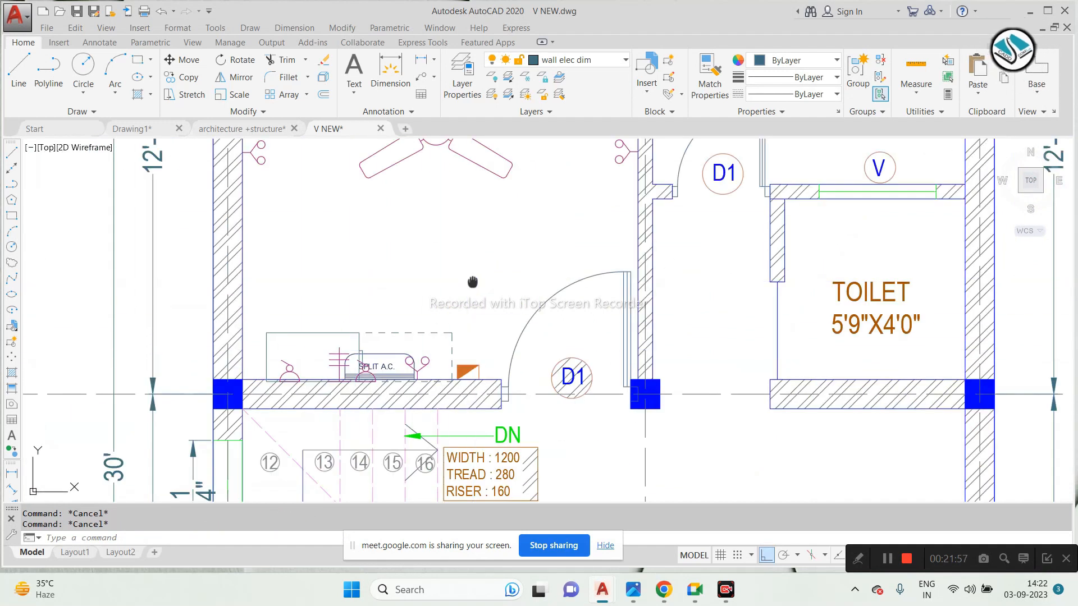
pyautogui.scroll(4, 323, 395)
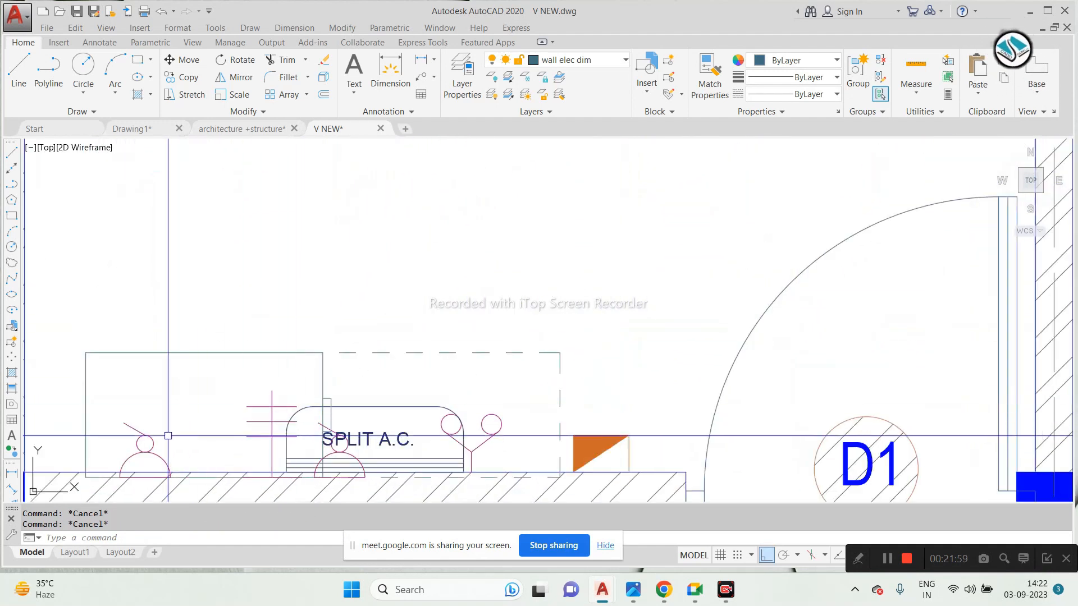
# Step: Ungroup the copied L.C.D. socket and its two 5 amp plug points on the bedroom's lower wall
pyautogui.click(154, 443)
pyautogui.moveTo(261, 376); pyautogui.dragTo(517, 216, button='middle')
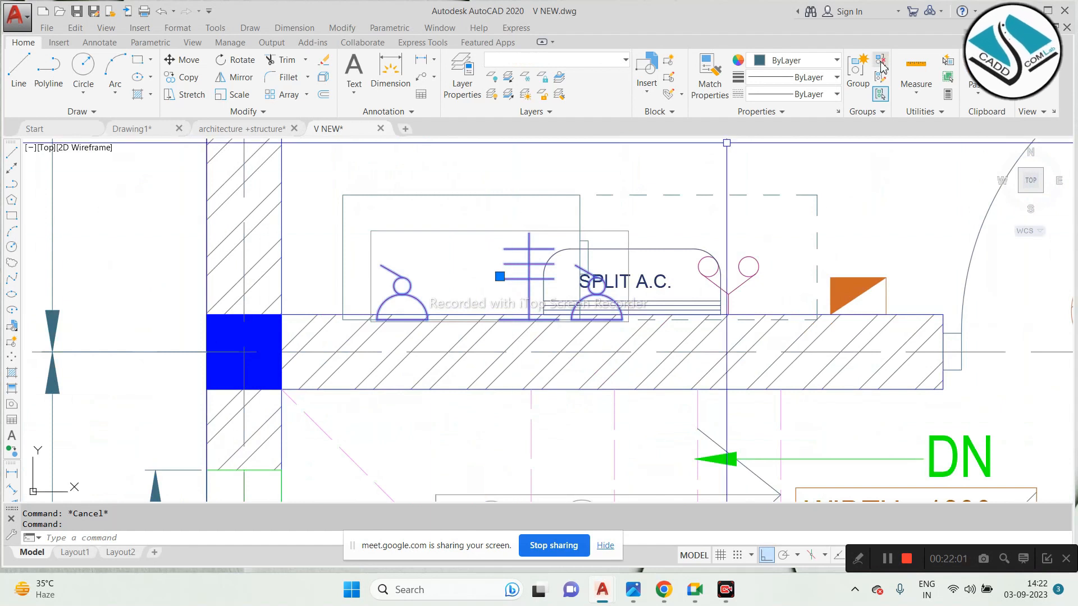
pyautogui.scroll(2, 427, 276)
pyautogui.click(428, 247)
pyautogui.click(323, 315)
pyautogui.press('Escape')
pyautogui.click(321, 222)
pyautogui.click(459, 365)
pyautogui.click(868, 79)
# Step: Move the plug point nearest the corner column along the lower wall, closer to the L.C.D. socket
pyautogui.click(461, 260)
pyautogui.click(321, 328)
pyautogui.write('m')
pyautogui.press('Return')
pyautogui.click(378, 345)
pyautogui.click(476, 337)
pyautogui.scroll(-5, 490, 297)
pyautogui.moveTo(490, 297); pyautogui.dragTo(472, 355, button='middle')
pyautogui.press('Escape')
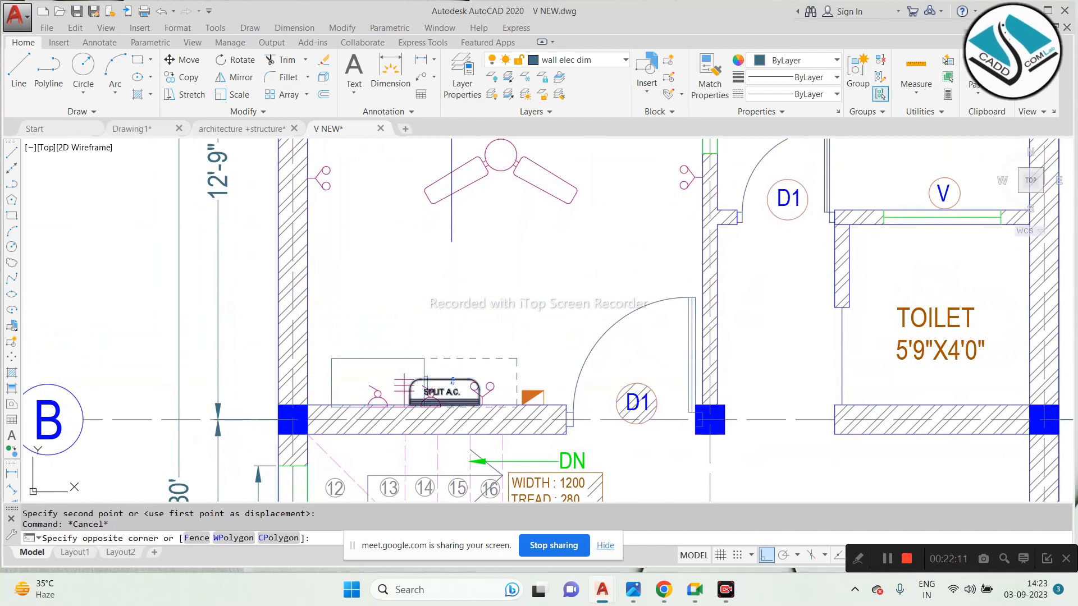
# Step: Move the split A.C. symbol straight up, away from the lower wall into the open bedroom floor
pyautogui.click(452, 378)
pyautogui.write('m')
pyautogui.press('Return')
pyautogui.click(444, 379)
pyautogui.click(447, 248)
pyautogui.press('Escape')
# Step: Turn the split A.C. symbol vertical and, with Ortho off, move it onto the bedroom's left wall just below the wall light
pyautogui.click(500, 236)
pyautogui.click(447, 269)
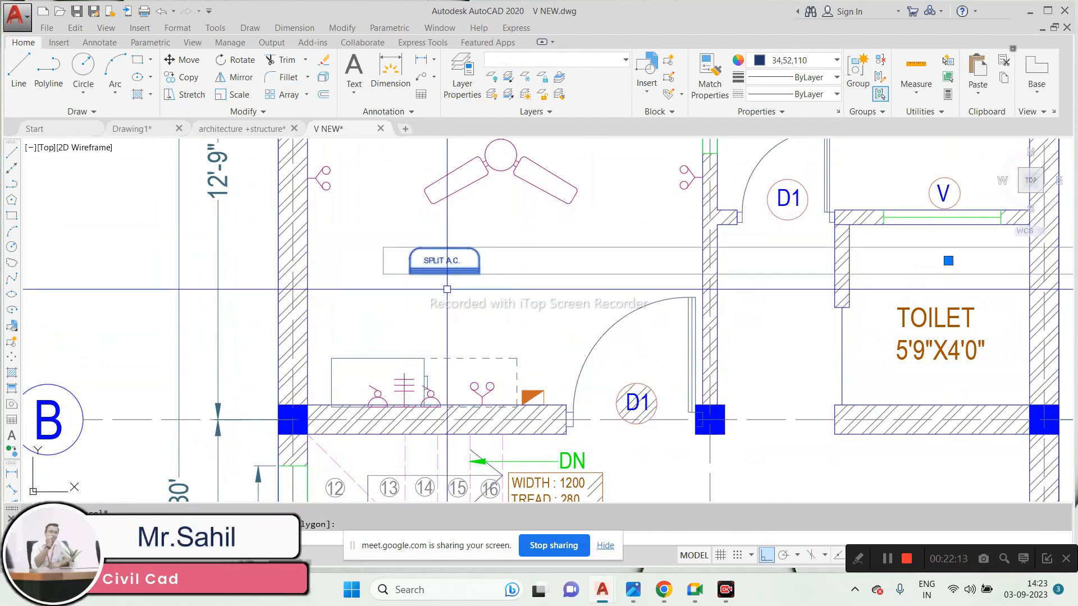
pyautogui.click(479, 259)
pyautogui.click(474, 294)
pyautogui.write('m')
pyautogui.press('Return')
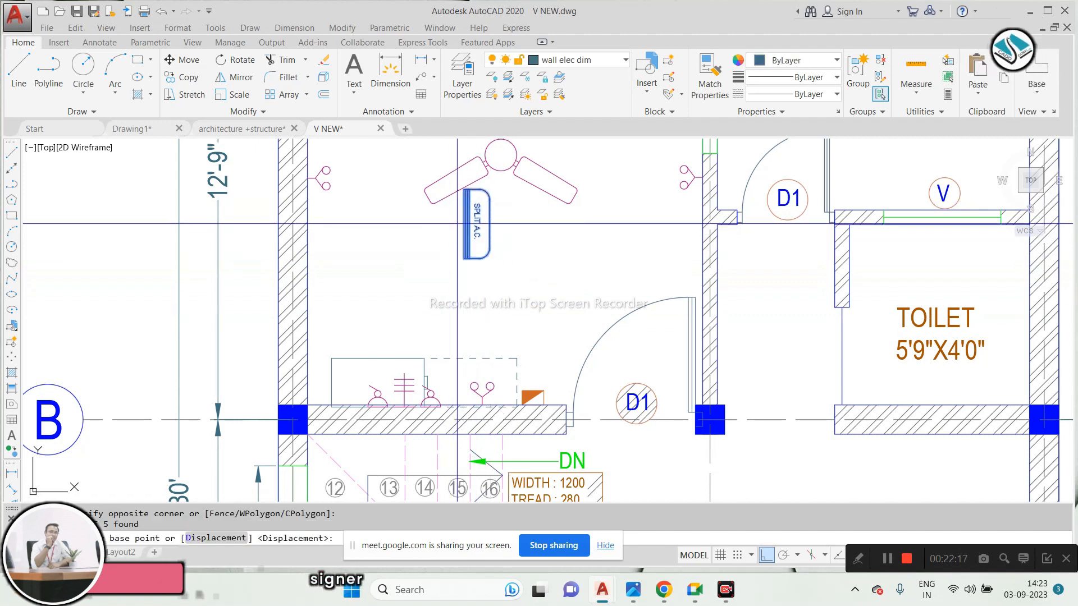
pyautogui.click(463, 223)
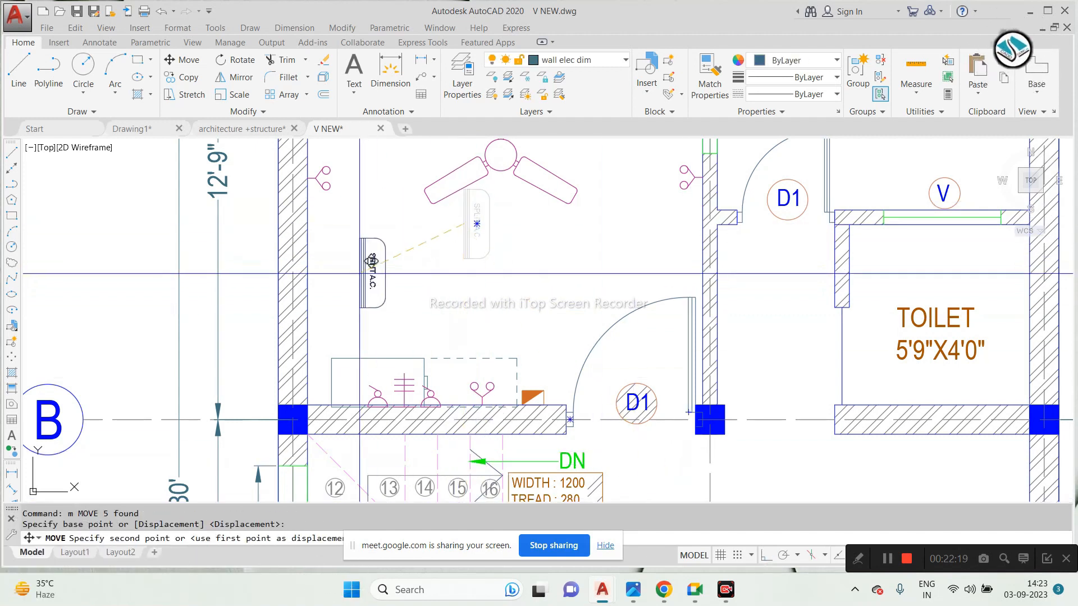
pyautogui.click(308, 224)
pyautogui.scroll(-2, 309, 256)
pyautogui.moveTo(433, 207)
pyautogui.mouseDown(button='middle')
pyautogui.moveTo(404, 248)
pyautogui.moveTo(391, 367)
pyautogui.moveTo(390, 352)
pyautogui.mouseUp(button='middle')
pyautogui.press('Escape')
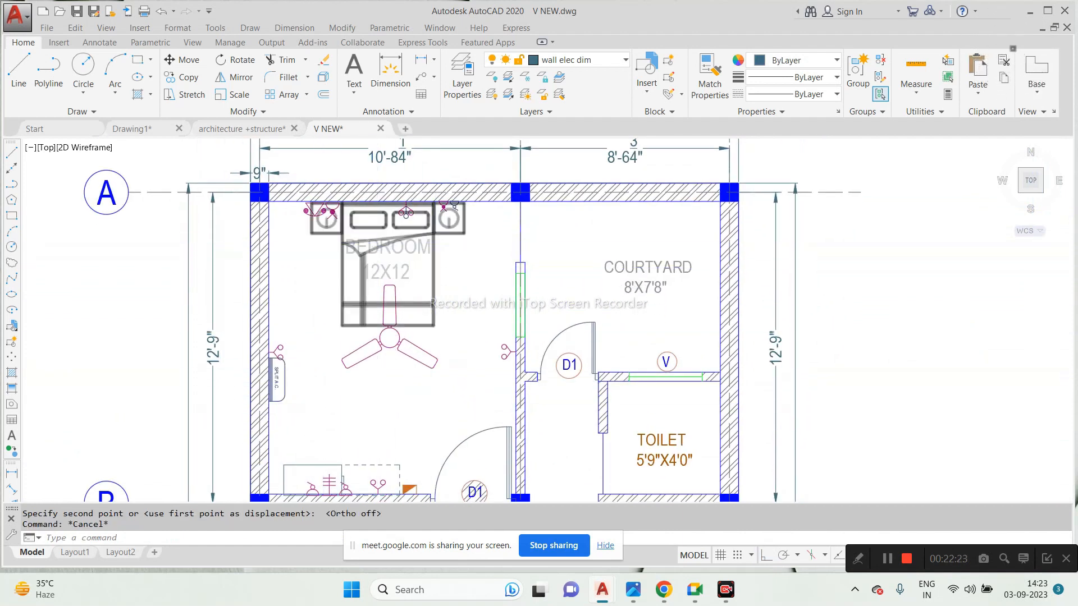
# Step: Examine how wiring arcs link the bedroom switchboard to the lights and fan in the architecture +structure drawing
pyautogui.scroll(-2, 437, 247)
pyautogui.click(228, 132)
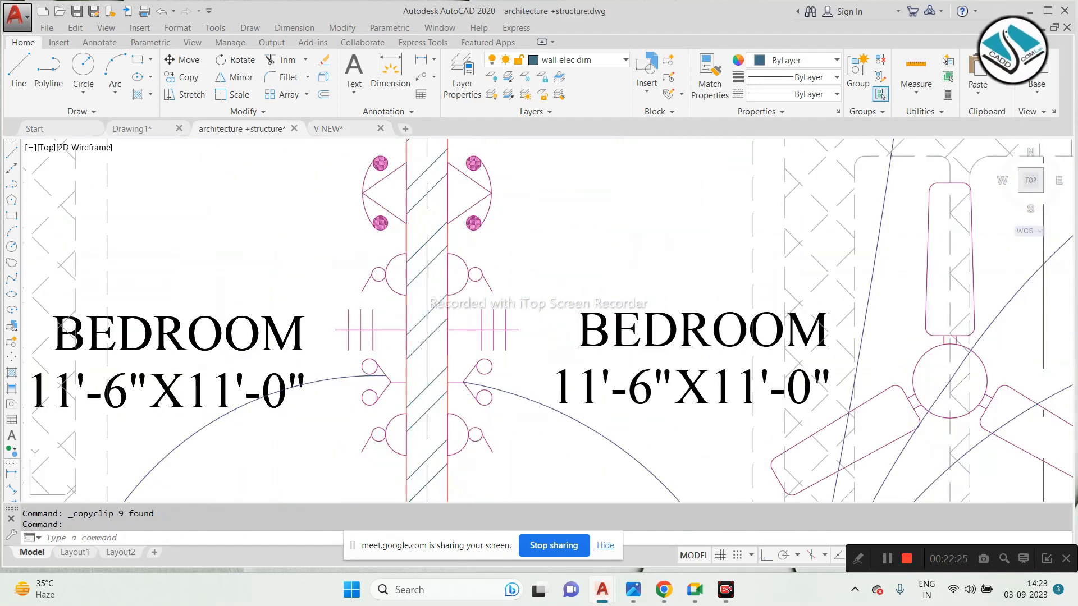
pyautogui.scroll(-5, 441, 232)
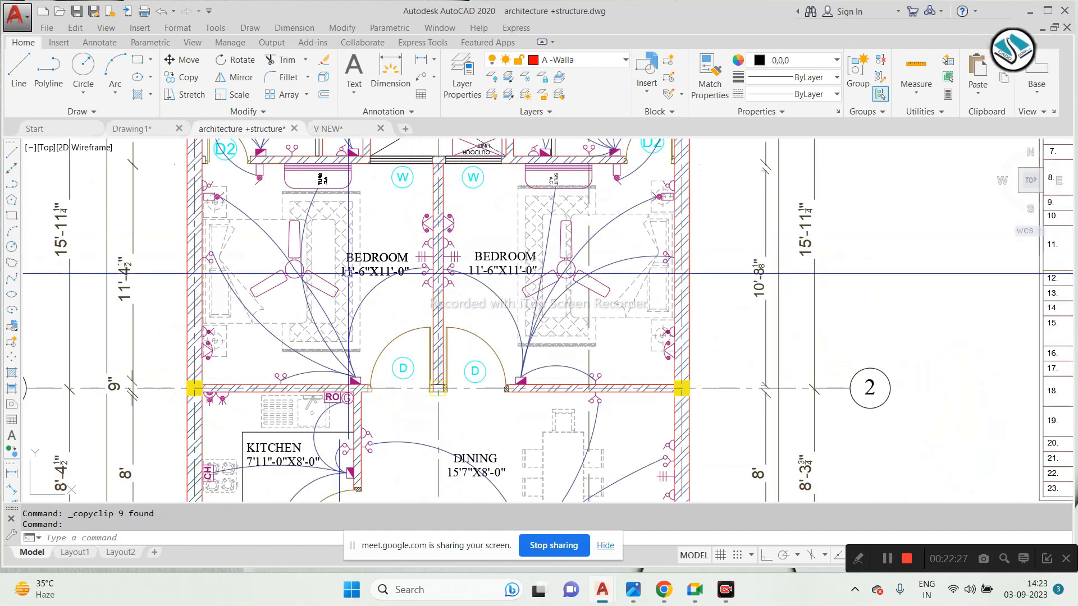
pyautogui.scroll(-1, 729, 337)
pyautogui.scroll(7, 499, 379)
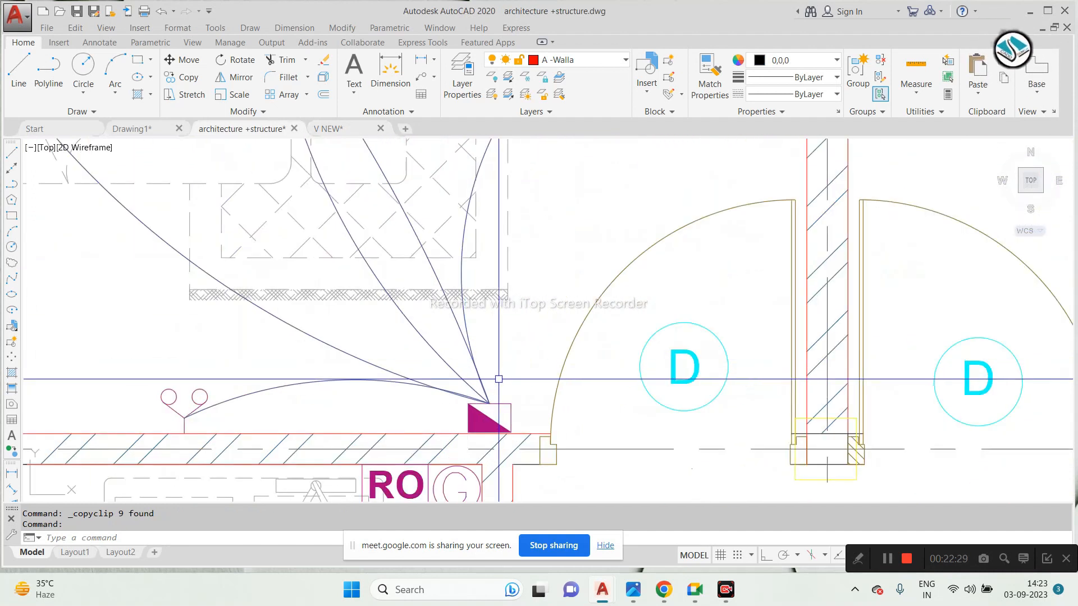
pyautogui.scroll(-4, 499, 378)
pyautogui.moveTo(497, 381); pyautogui.dragTo(500, 427, button='middle')
pyautogui.moveTo(500, 390); pyautogui.dragTo(494, 412, button='middle')
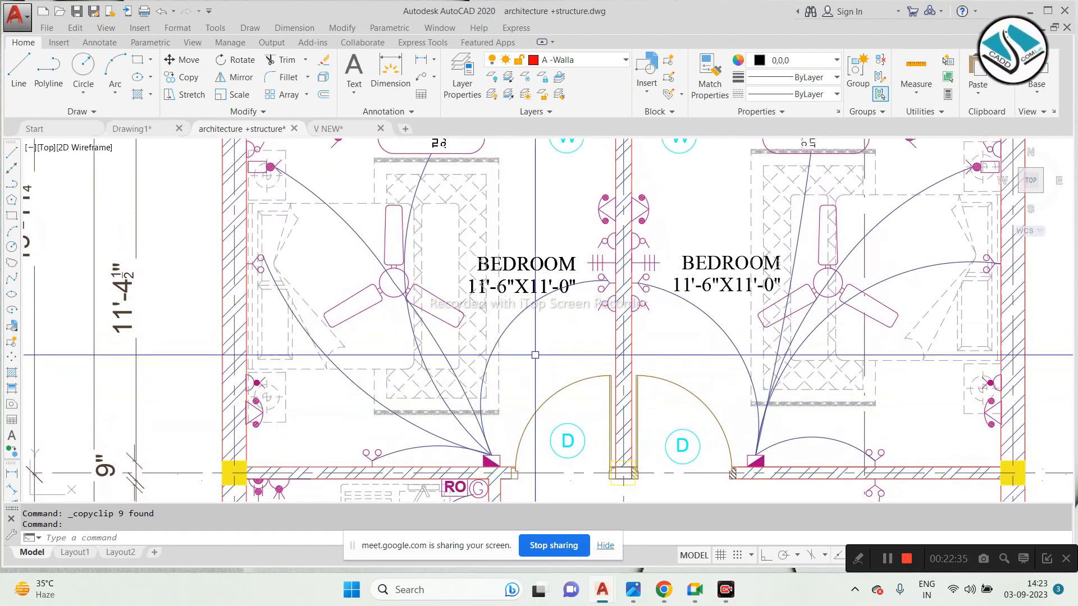
pyautogui.scroll(2, 506, 404)
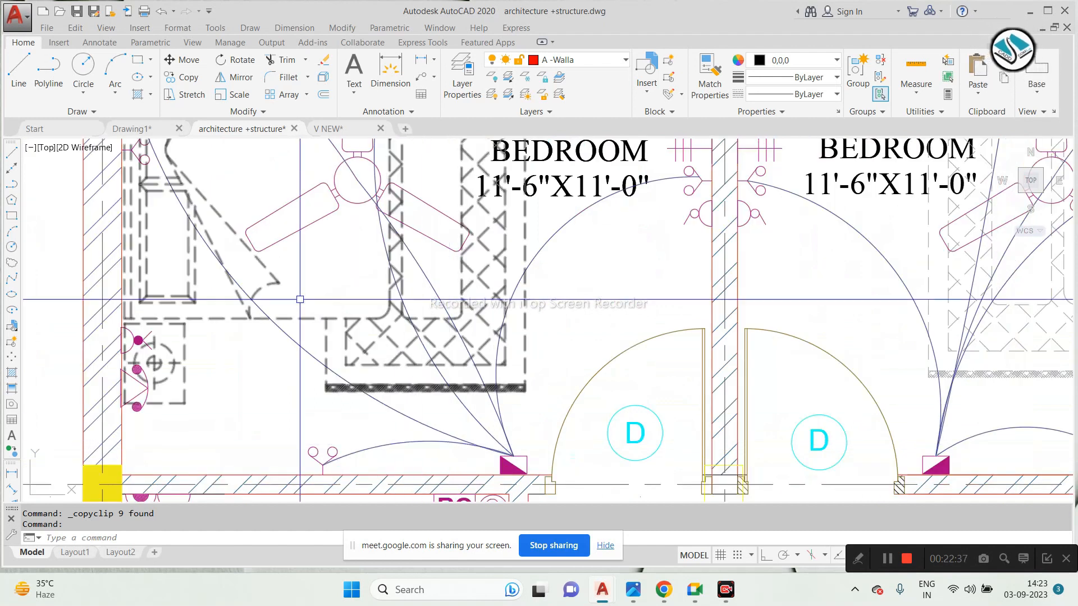
# Step: In the V NEW drawing, draw a three-point wiring arc from the bedroom switchboard to the wall light on the right wall
pyautogui.hotkey('ctrl', 'Tab')
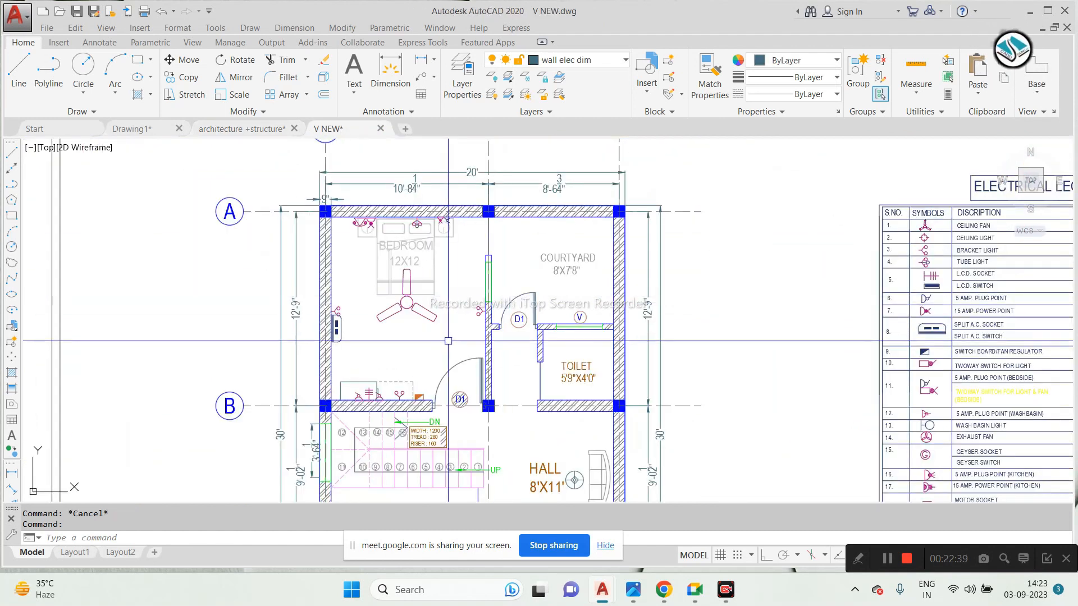
pyautogui.scroll(2, 399, 356)
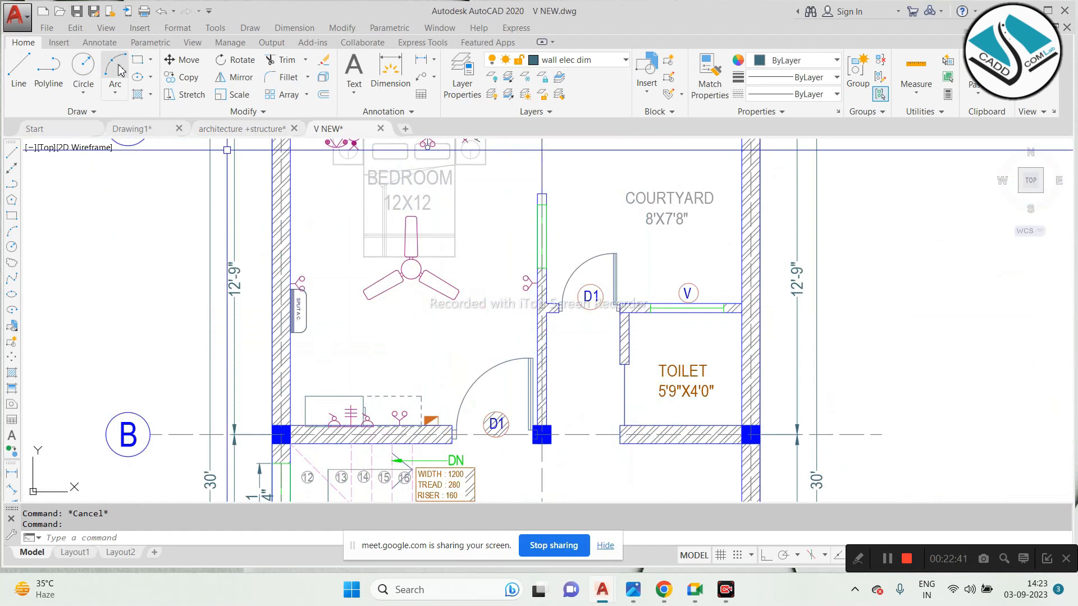
pyautogui.scroll(1, 421, 394)
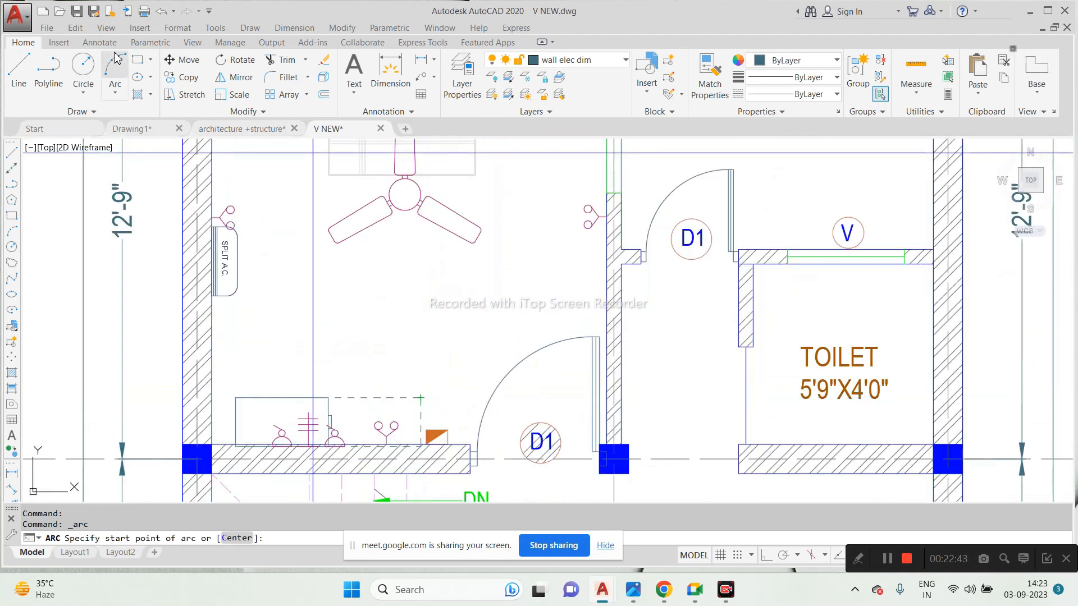
pyautogui.scroll(2, 441, 438)
pyautogui.click(460, 437)
pyautogui.scroll(-2, 461, 438)
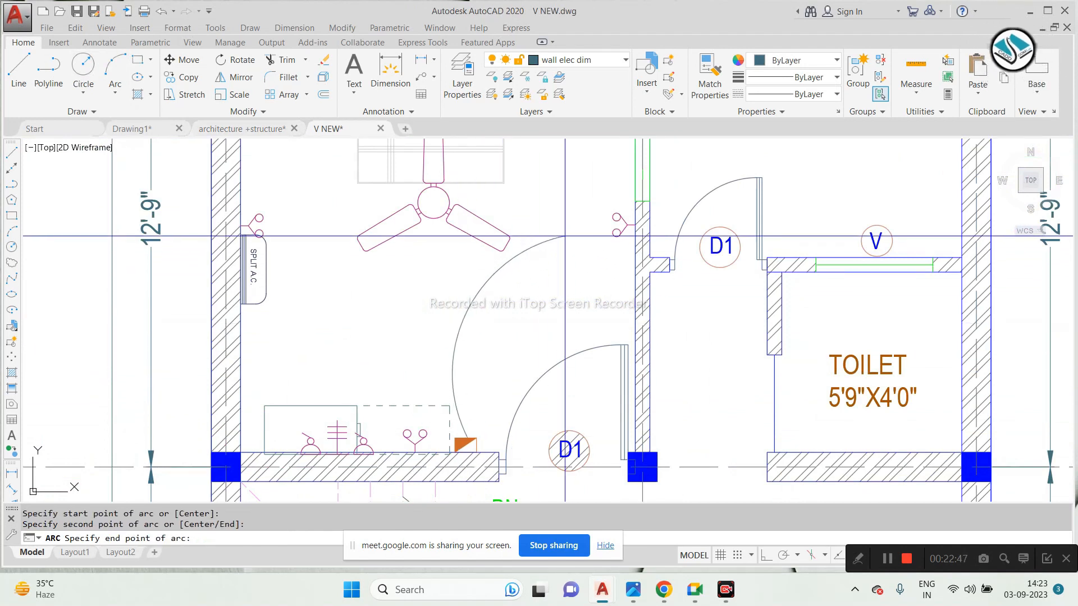
pyautogui.press('Escape')
# Step: Draw a three-point wiring arc from the switchboard to the wall light above the split A.C
pyautogui.press('Return')
pyautogui.click(467, 438)
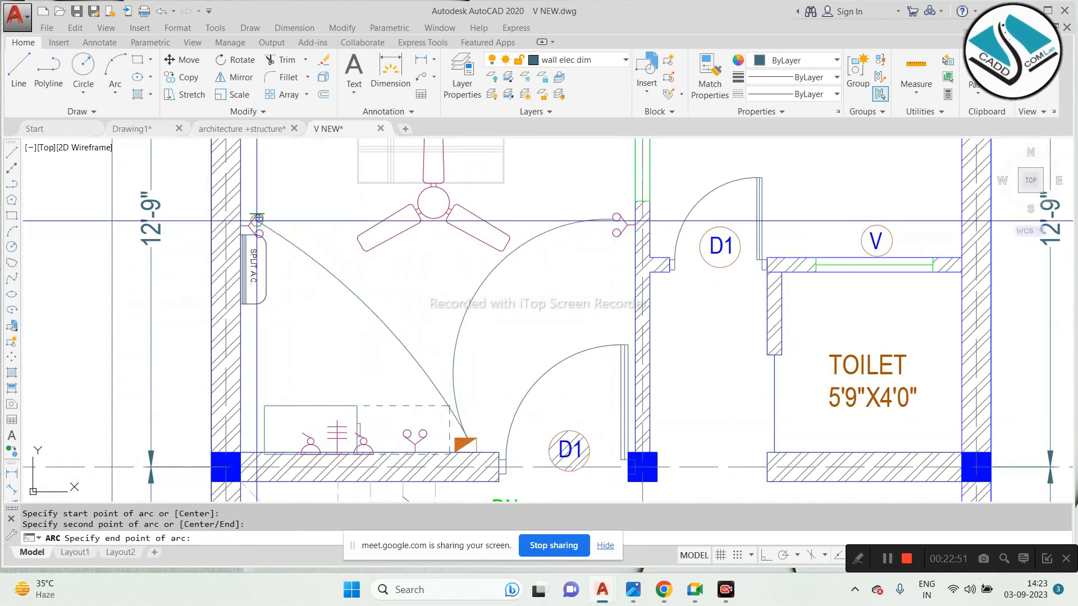
pyautogui.press('Escape')
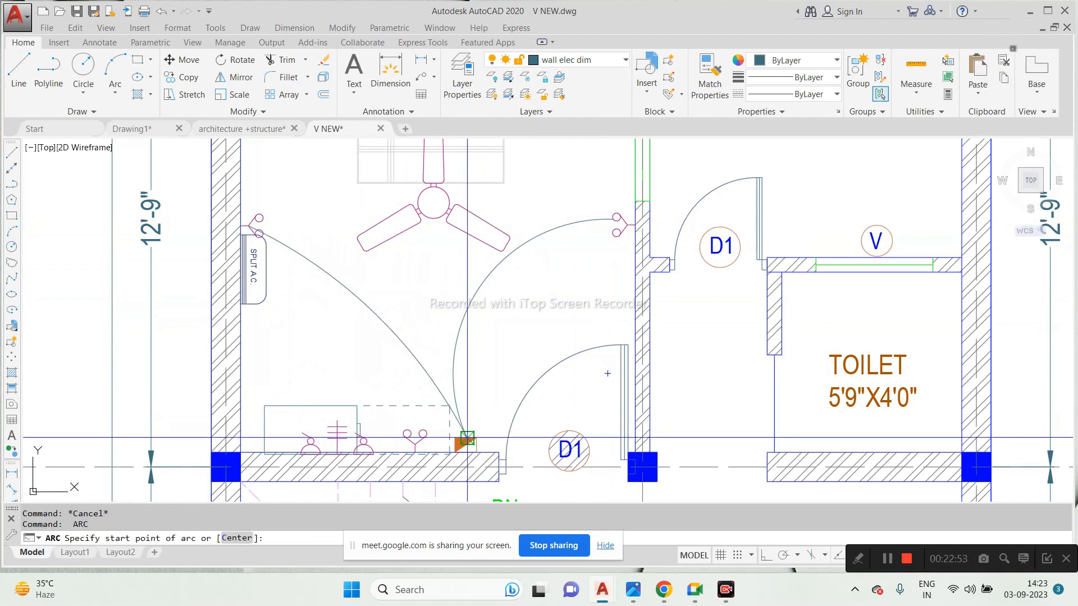
# Step: Draw a long three-point wiring arc from the switchboard to the light symbol at the head of the bed
pyautogui.click(467, 438)
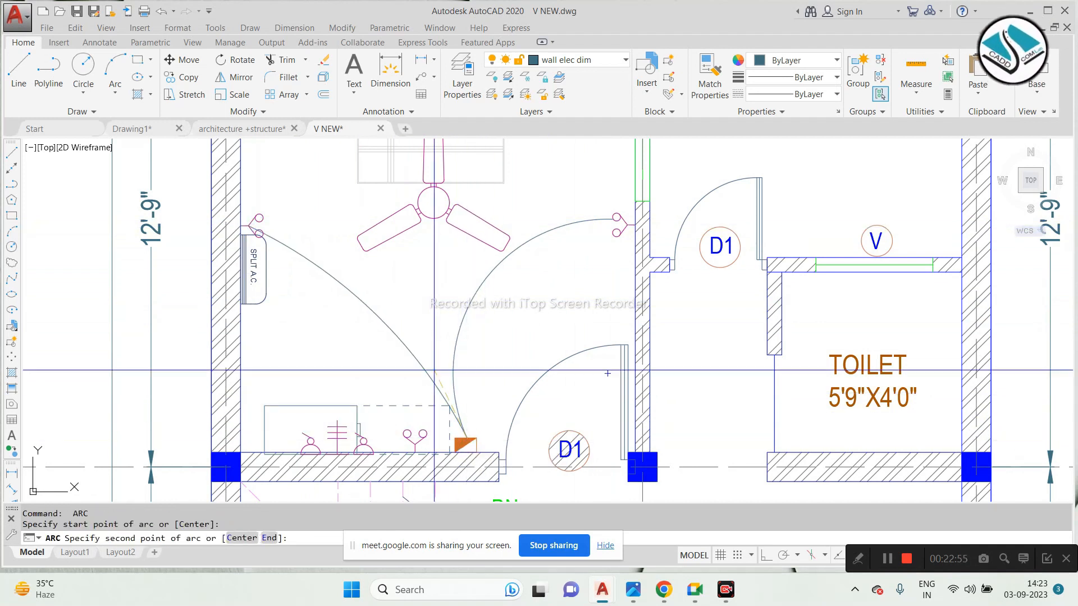
pyautogui.moveTo(460, 306); pyautogui.dragTo(463, 427, button='middle')
pyautogui.scroll(-2, 453, 373)
pyautogui.scroll(2, 453, 370)
pyautogui.moveTo(449, 308); pyautogui.dragTo(443, 357, button='middle')
pyautogui.scroll(2, 443, 358)
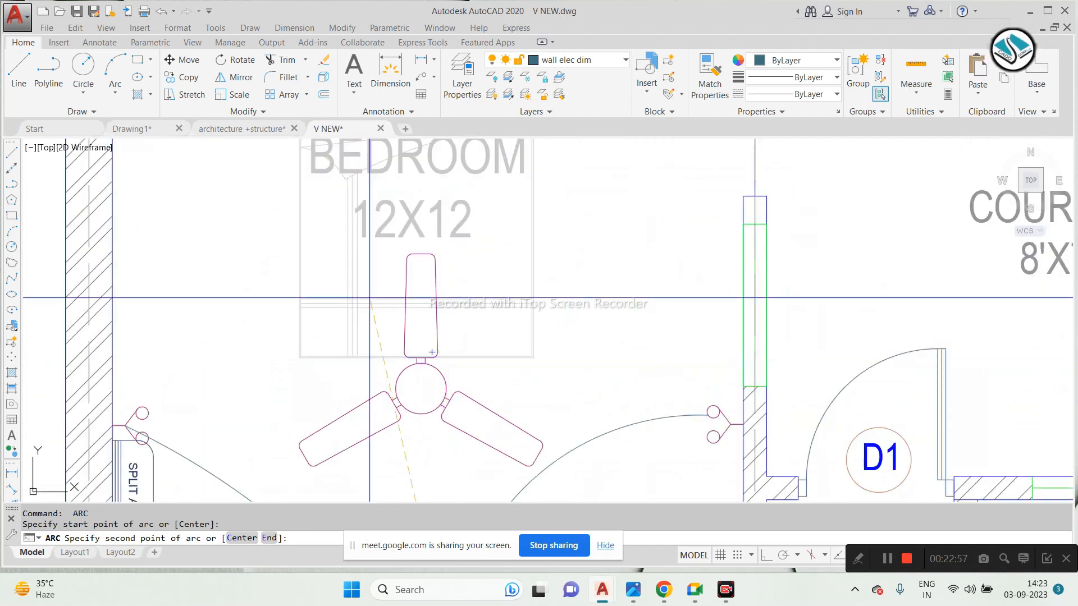
pyautogui.click(319, 295)
pyautogui.moveTo(396, 157); pyautogui.dragTo(413, 212, button='middle')
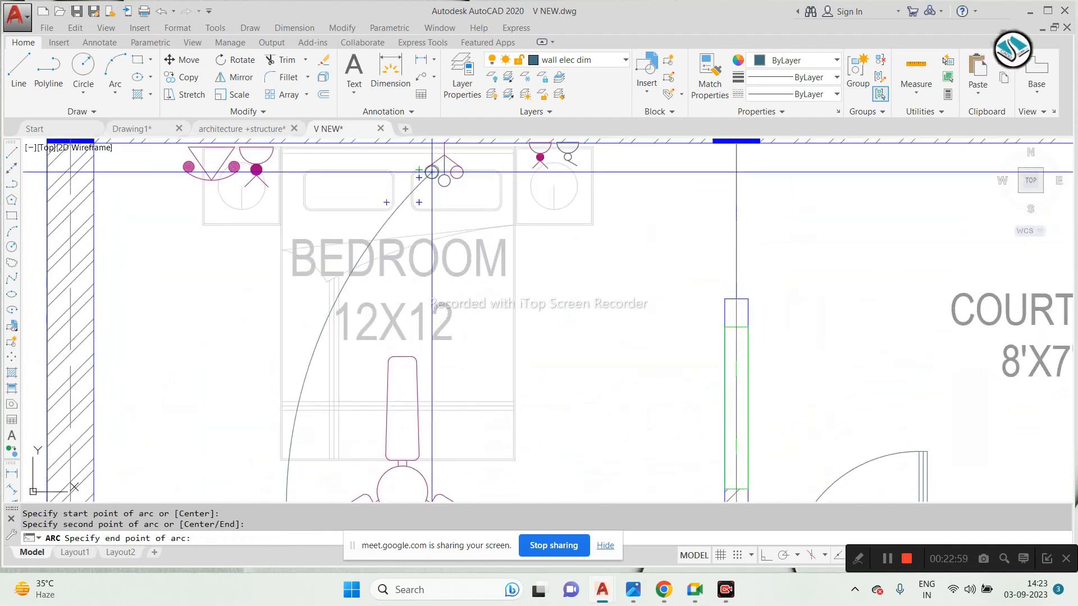
pyautogui.scroll(-4, 414, 211)
pyautogui.scroll(5, 503, 385)
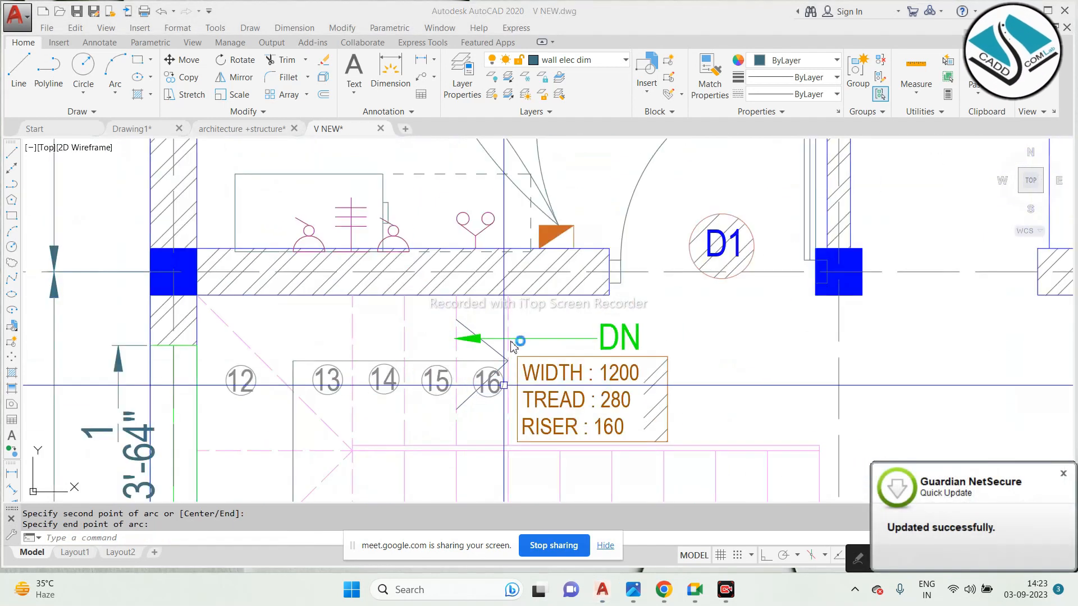
pyautogui.press('Escape')
# Step: Draw a short three-point wiring arc from the switchboard to the wall light beside it on the lower wall
pyautogui.scroll(4, 555, 236)
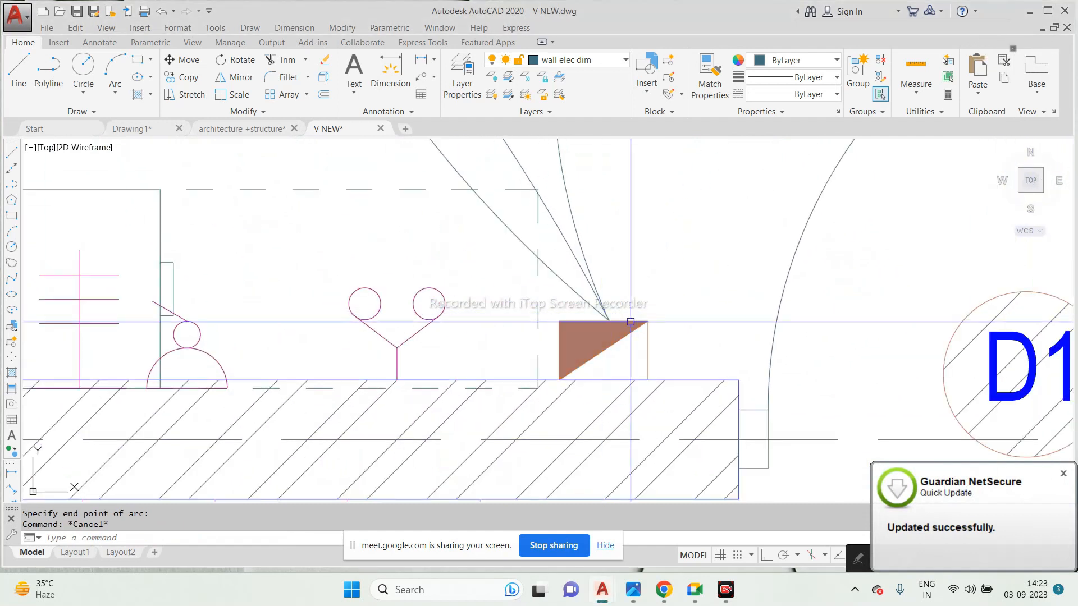
pyautogui.click(603, 320)
pyautogui.click(462, 243)
pyautogui.click(374, 289)
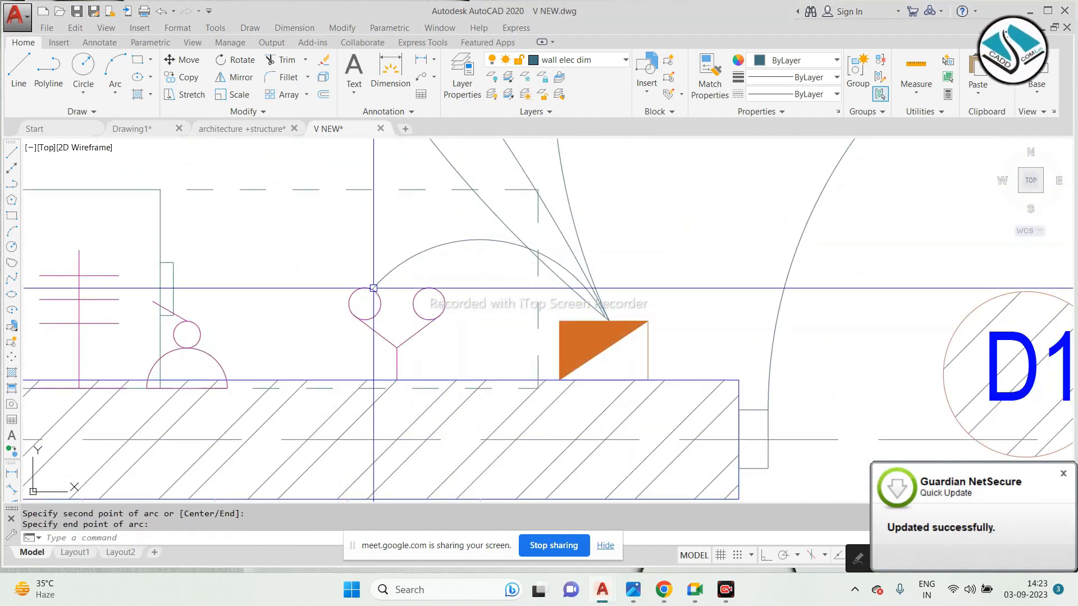
pyautogui.scroll(-6, 464, 363)
pyautogui.scroll(-2, 478, 354)
pyautogui.moveTo(464, 261); pyautogui.dragTo(393, 335, button='middle')
pyautogui.press('Escape')
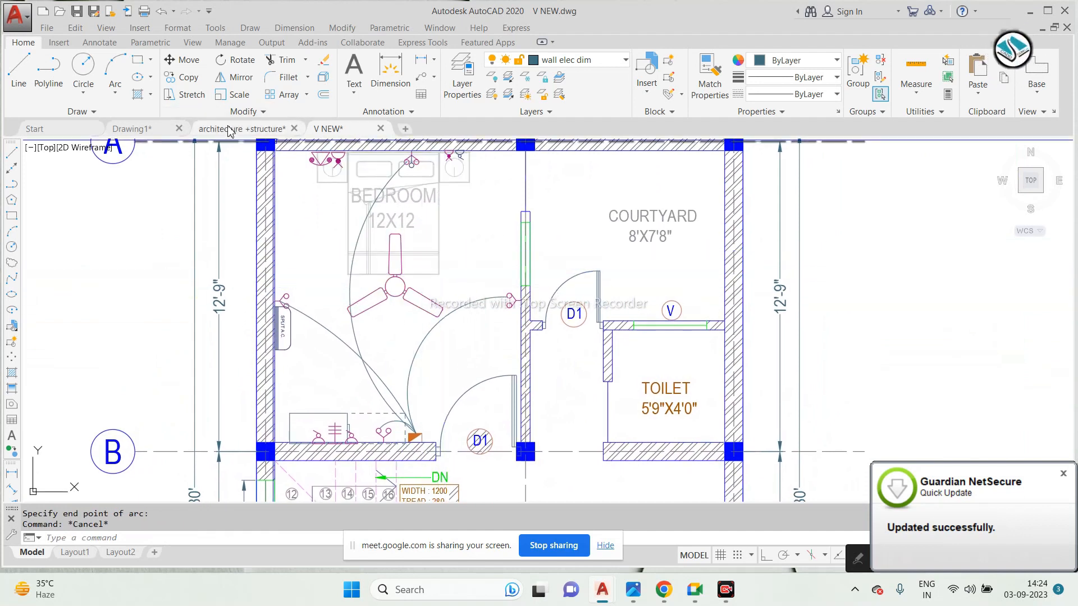
# Step: Change the color of the four bedroom wiring arcs to golden yellow
pyautogui.click(241, 129)
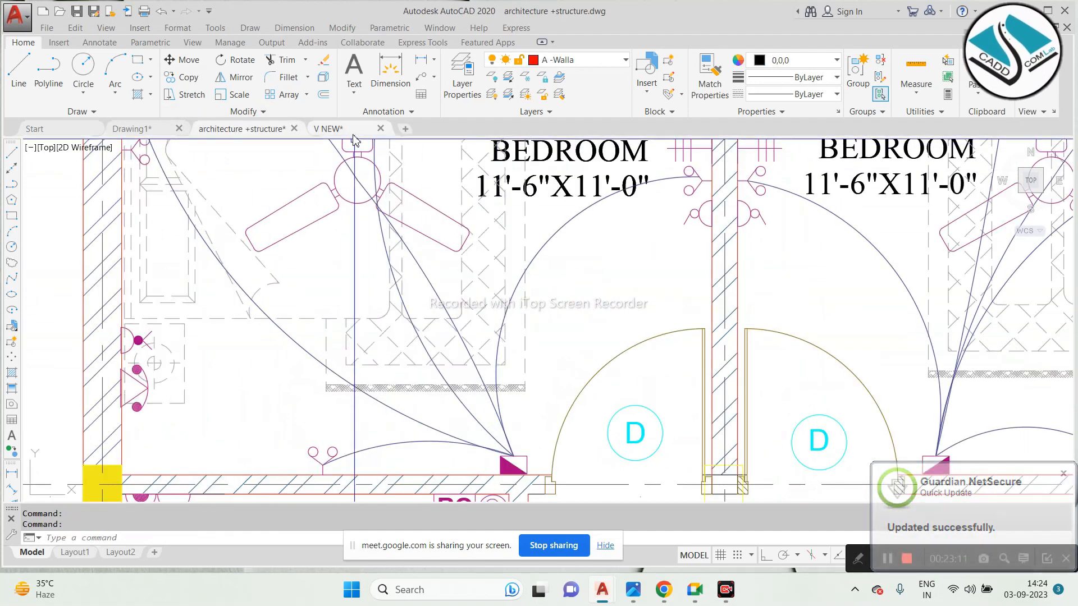
pyautogui.click(336, 129)
pyautogui.click(439, 319)
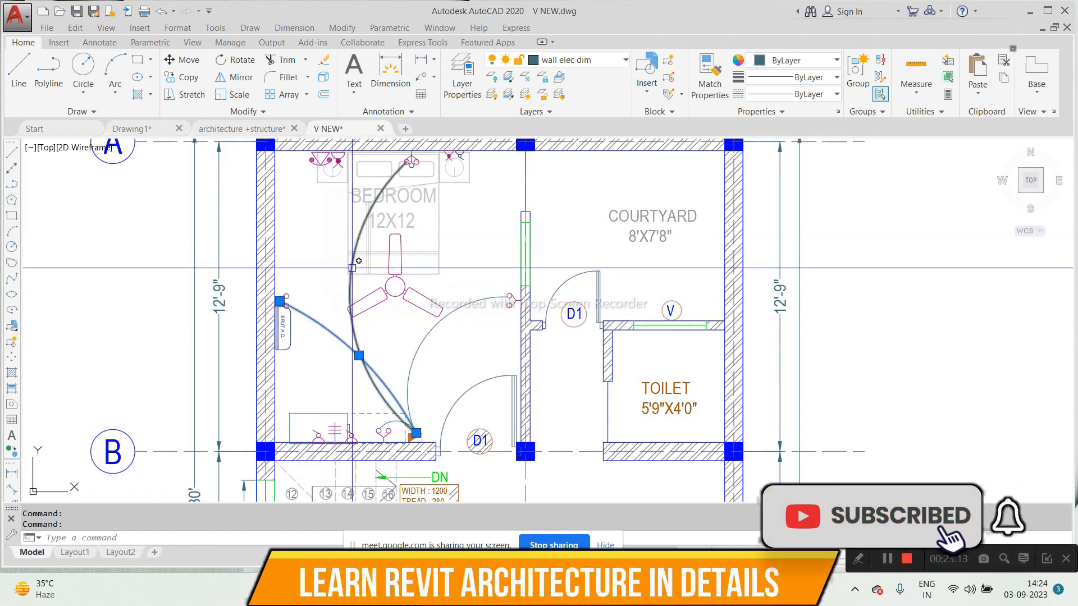
pyautogui.scroll(4, 373, 432)
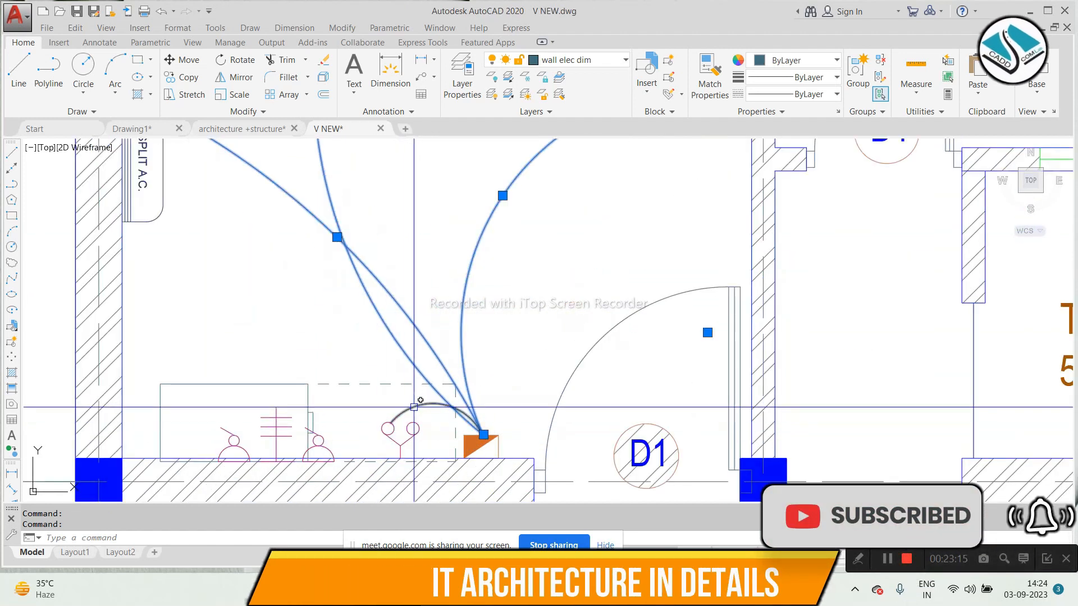
pyautogui.click(798, 63)
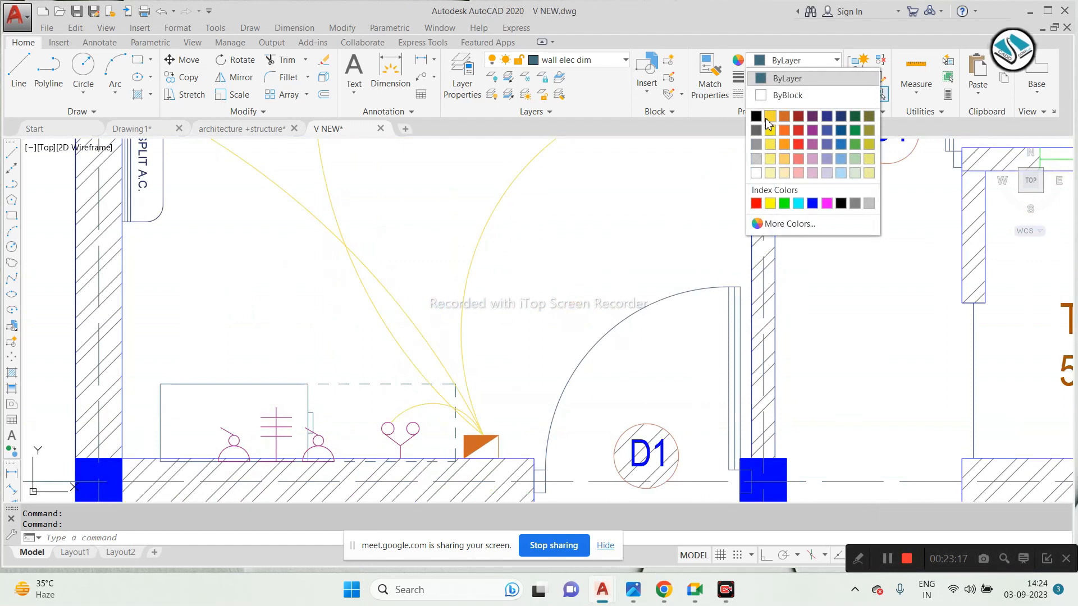
pyautogui.click(769, 116)
pyautogui.scroll(-4, 468, 327)
pyautogui.press('Escape')
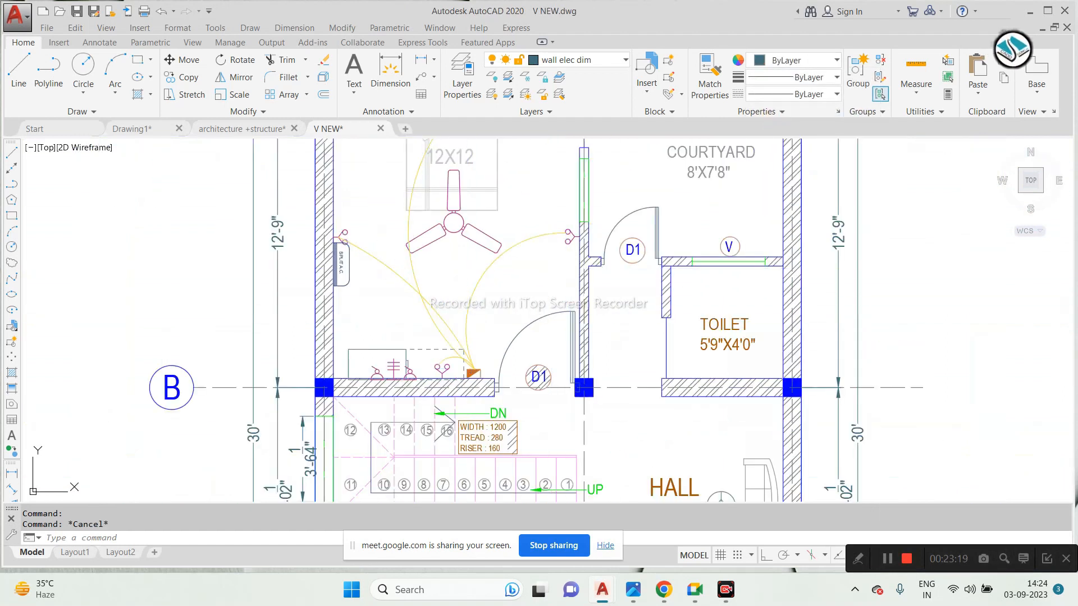
pyautogui.moveTo(468, 328); pyautogui.dragTo(406, 383, button='middle')
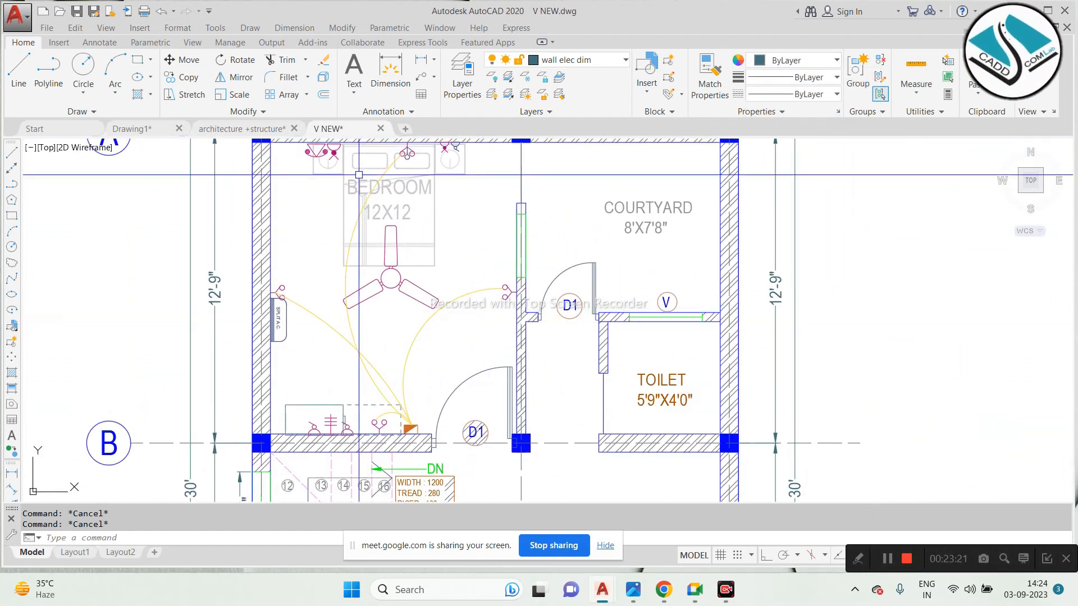
# Step: Examine the bedroom wiring in the architecture +structure drawing, including the arcs to the split A.C., fan and bedside switches
pyautogui.click(242, 129)
pyautogui.scroll(-3, 450, 278)
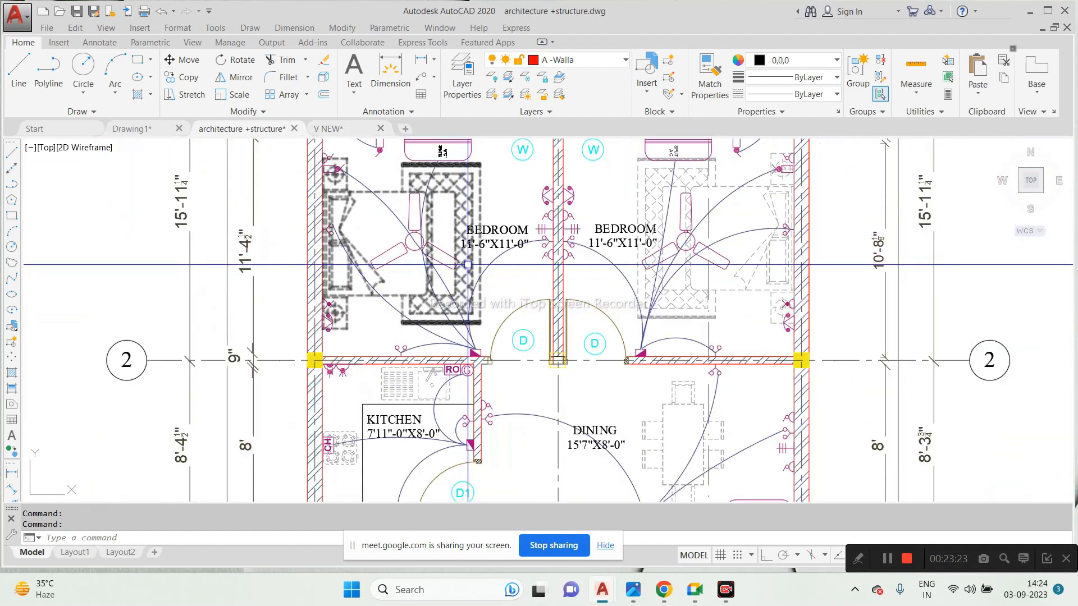
pyautogui.scroll(1, 511, 228)
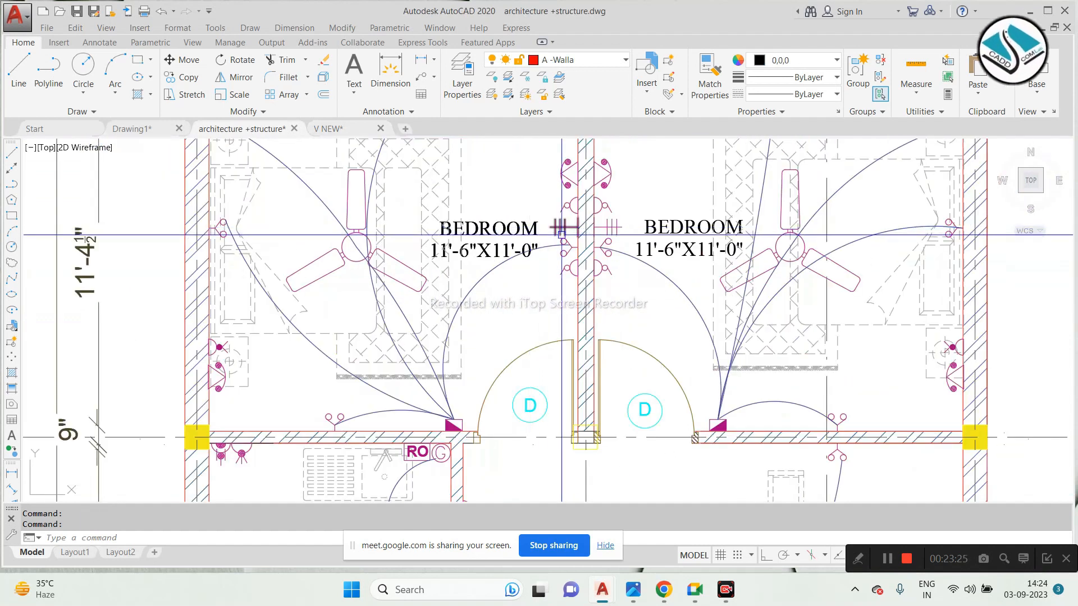
pyautogui.scroll(-1, 526, 274)
pyautogui.scroll(2, 474, 344)
pyautogui.scroll(-1, 474, 350)
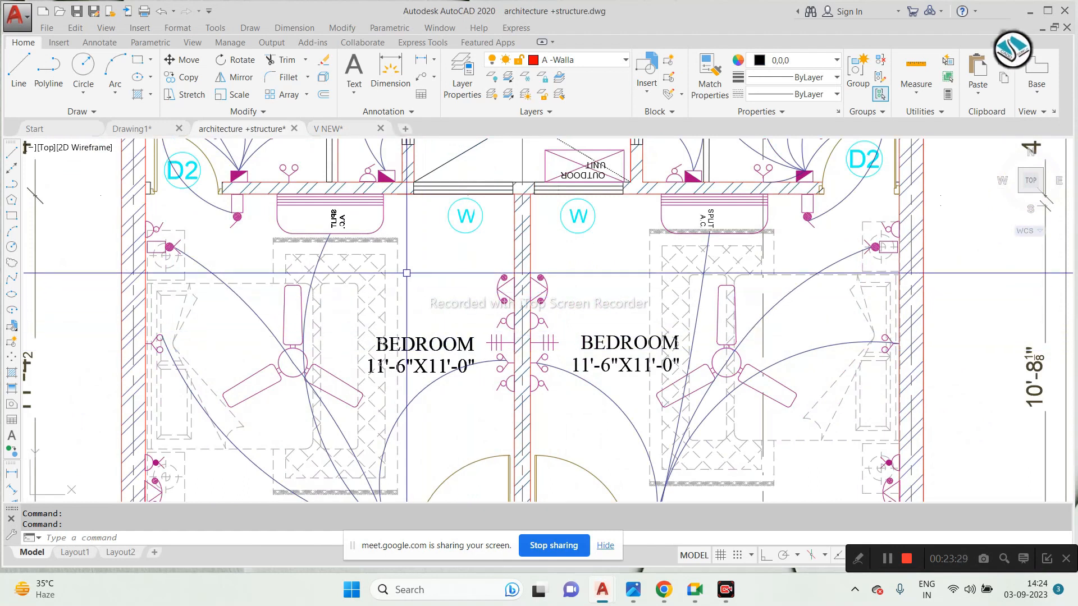
pyautogui.scroll(-2, 408, 273)
pyautogui.scroll(2, 408, 274)
pyautogui.moveTo(252, 318); pyautogui.dragTo(380, 260, button='middle')
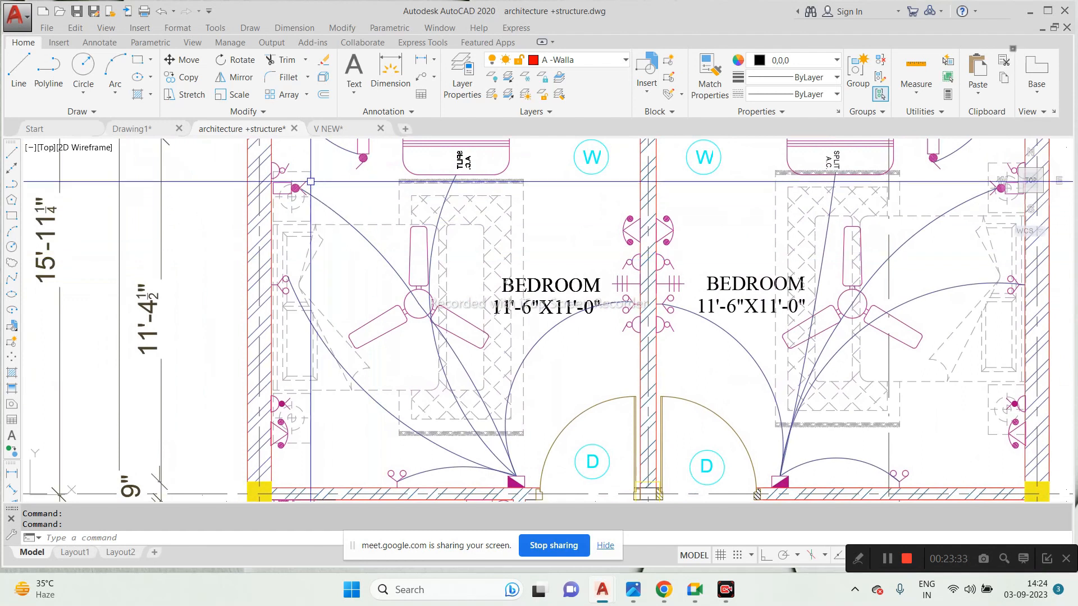
pyautogui.scroll(2, 307, 182)
pyautogui.scroll(-4, 307, 182)
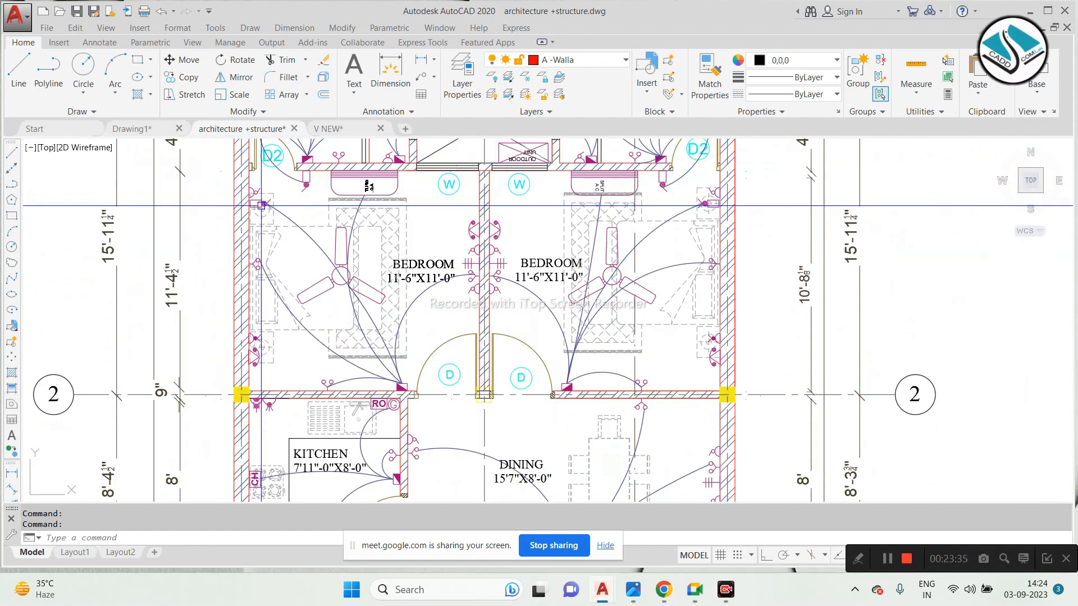
# Step: Examine the electrical legend in the architecture +structure drawing, from the bracket light to the wash basin light entries
pyautogui.scroll(5, 874, 170)
pyautogui.scroll(2, 824, 251)
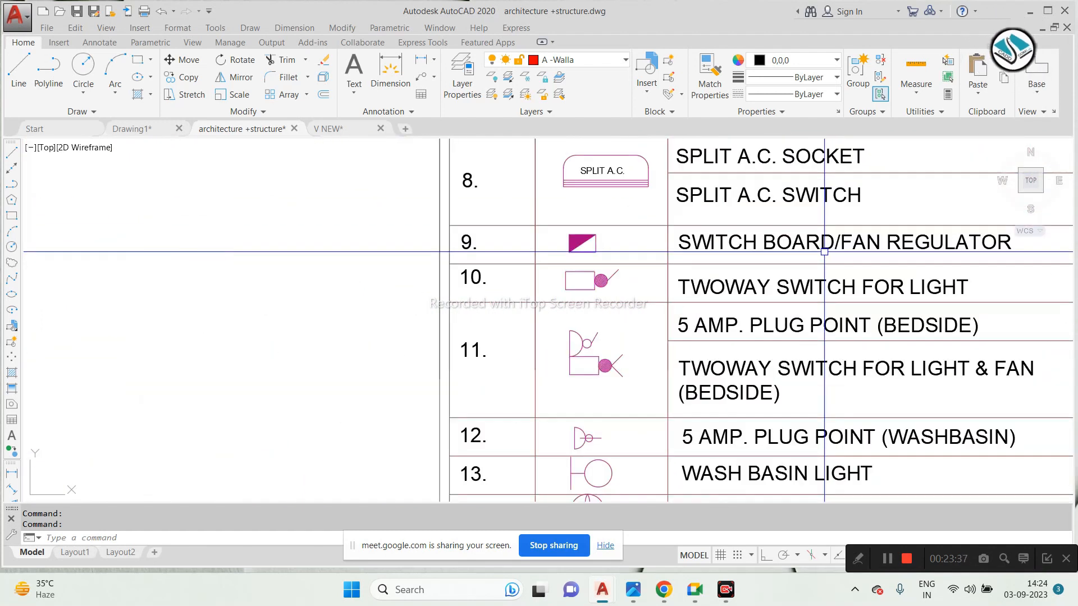
pyautogui.scroll(-2, 596, 371)
pyautogui.scroll(2, 595, 372)
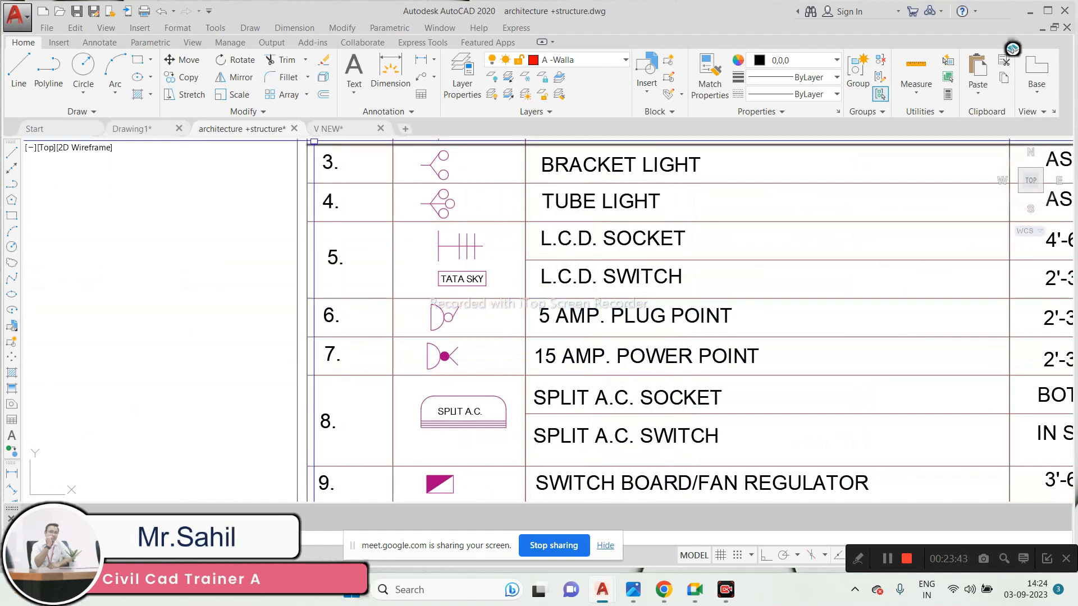
# Step: In the V NEW plan, draw a long three-point wiring arc from the bedroom switchboard to the two-way switch at the right bedside table
pyautogui.click(331, 129)
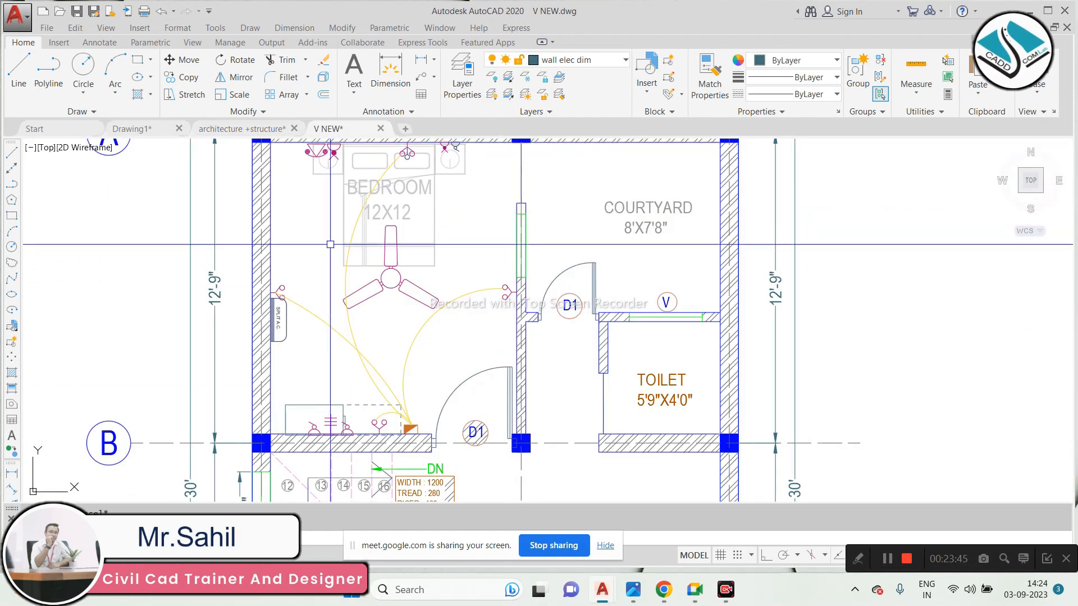
pyautogui.press('Escape')
pyautogui.write('a')
pyautogui.press('Return')
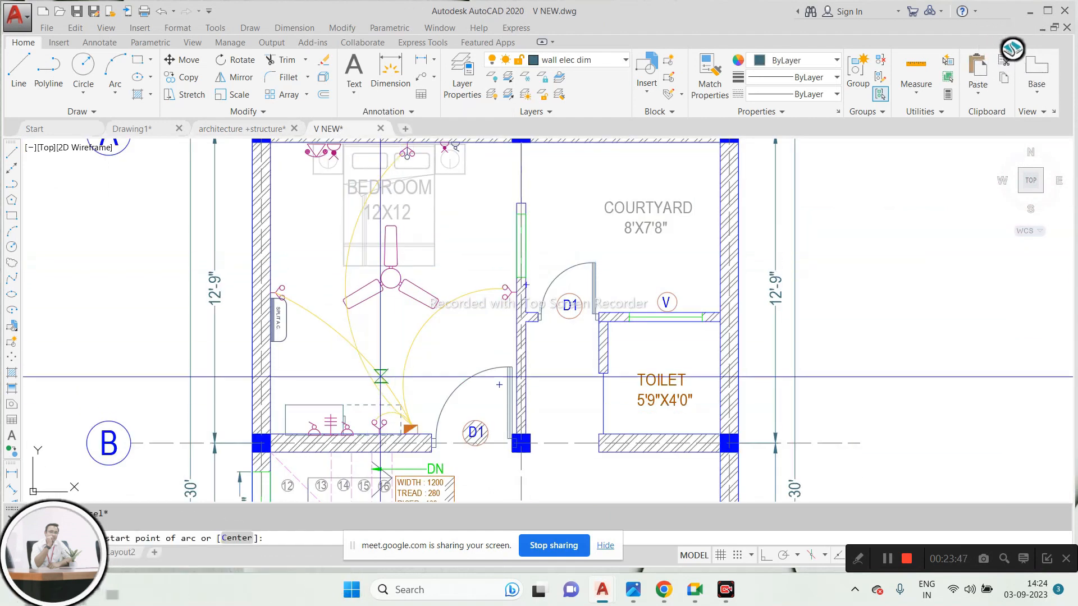
pyautogui.moveTo(379, 375); pyautogui.dragTo(358, 408, button='middle')
pyautogui.scroll(2, 341, 347)
pyautogui.scroll(-2, 385, 453)
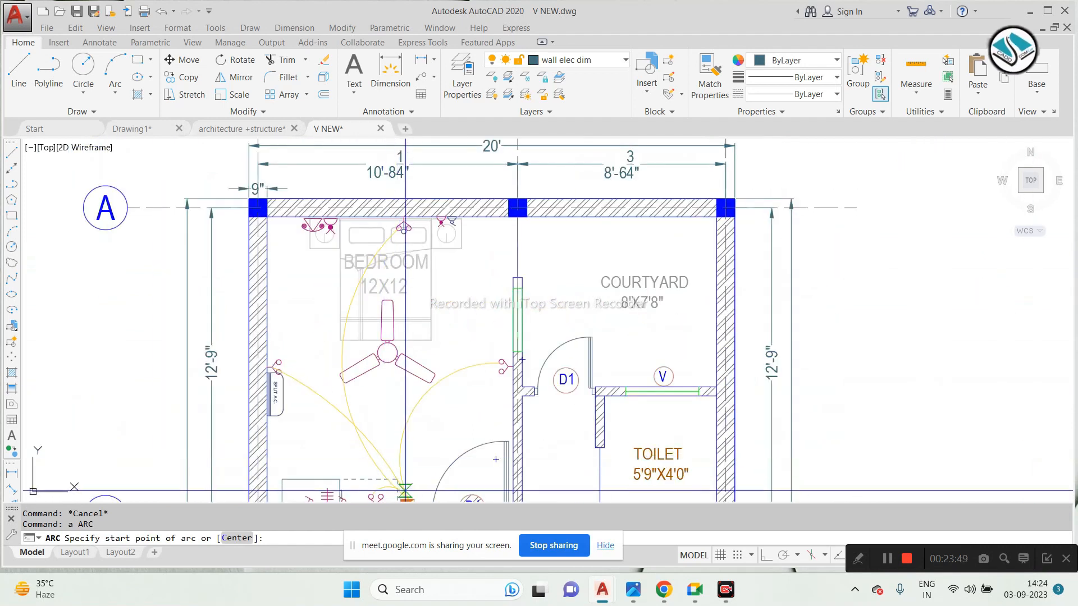
pyautogui.click(383, 297)
pyautogui.scroll(2, 423, 230)
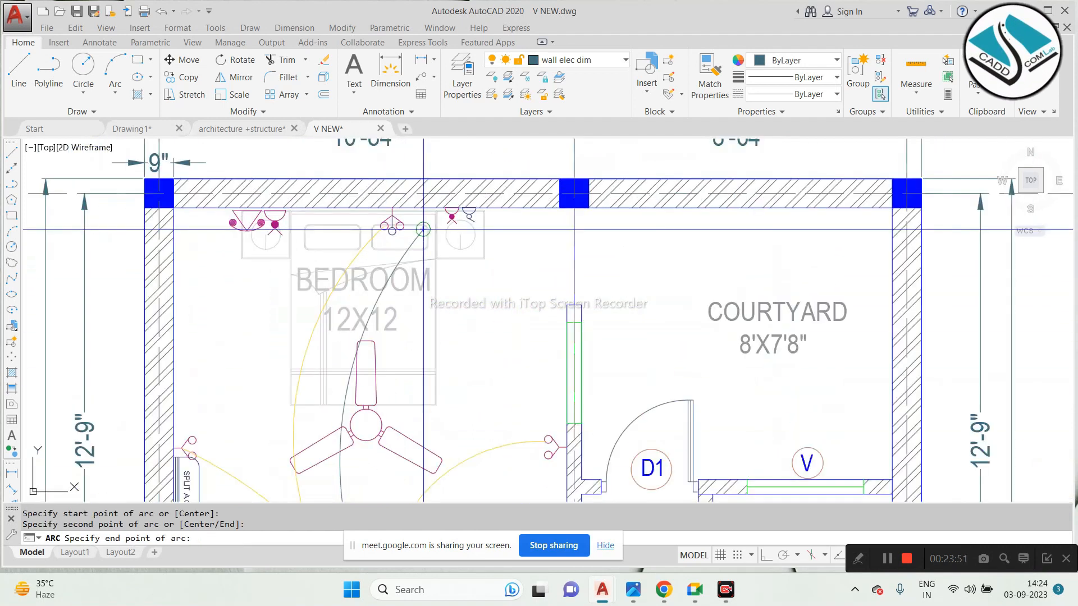
pyautogui.click(458, 218)
pyautogui.scroll(-1, 456, 215)
pyautogui.press('Escape')
pyautogui.scroll(-4, 408, 225)
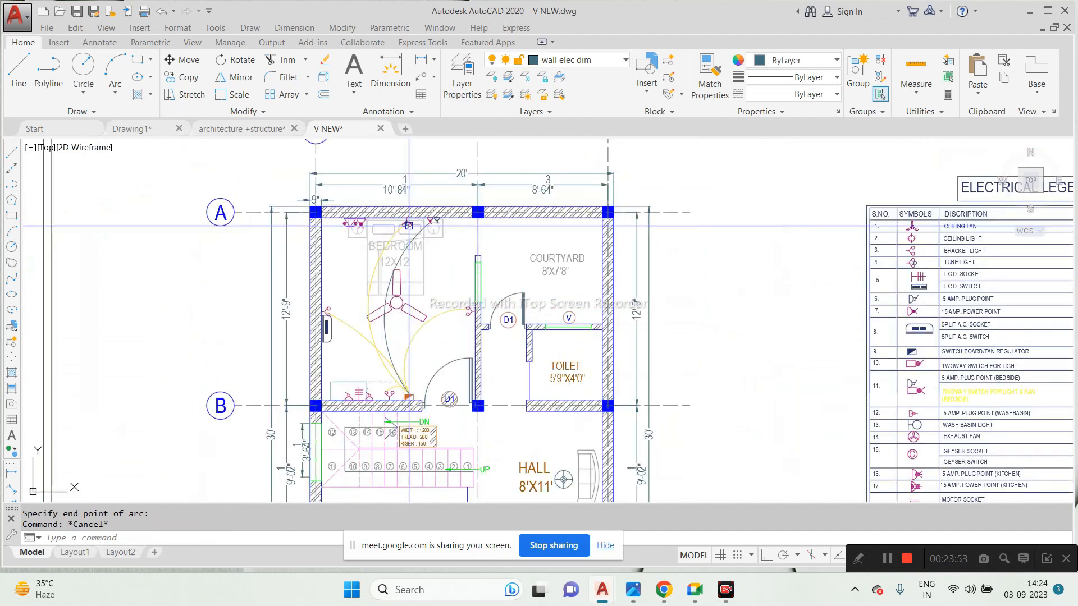
# Step: Match the new bedside wiring arc to the properties of the yellow bedroom wiring arcs
pyautogui.scroll(4, 416, 232)
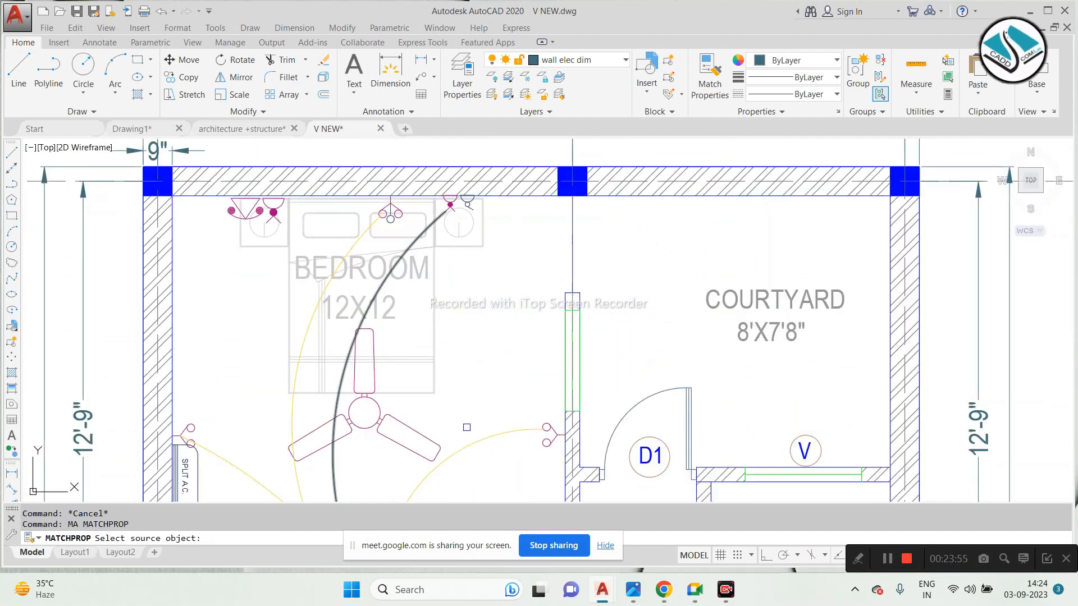
pyautogui.click(383, 290)
pyautogui.press('Escape')
pyautogui.scroll(-4, 439, 355)
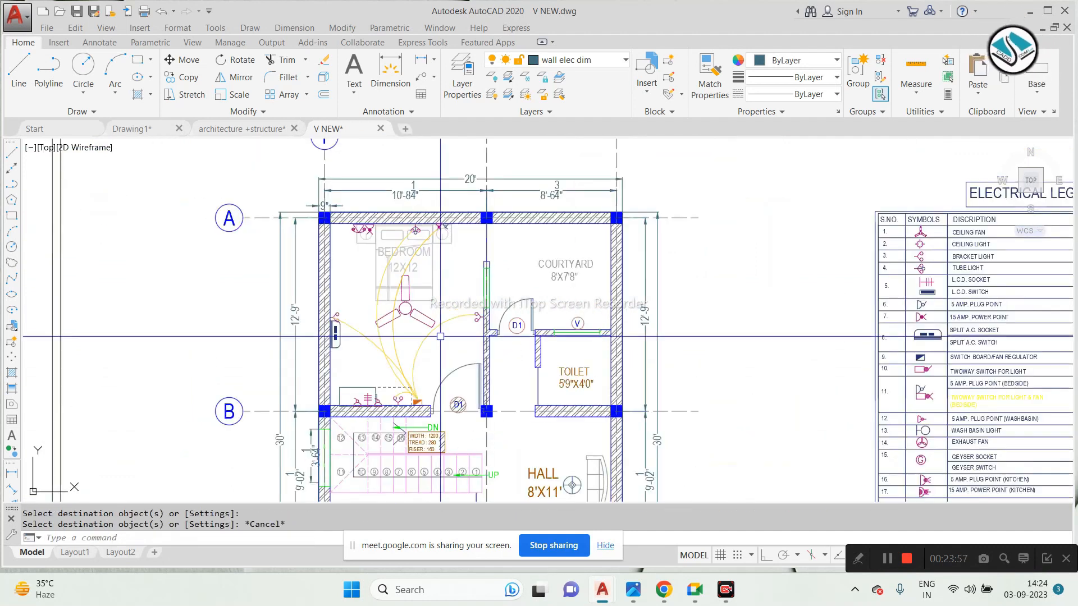
pyautogui.scroll(3, 439, 355)
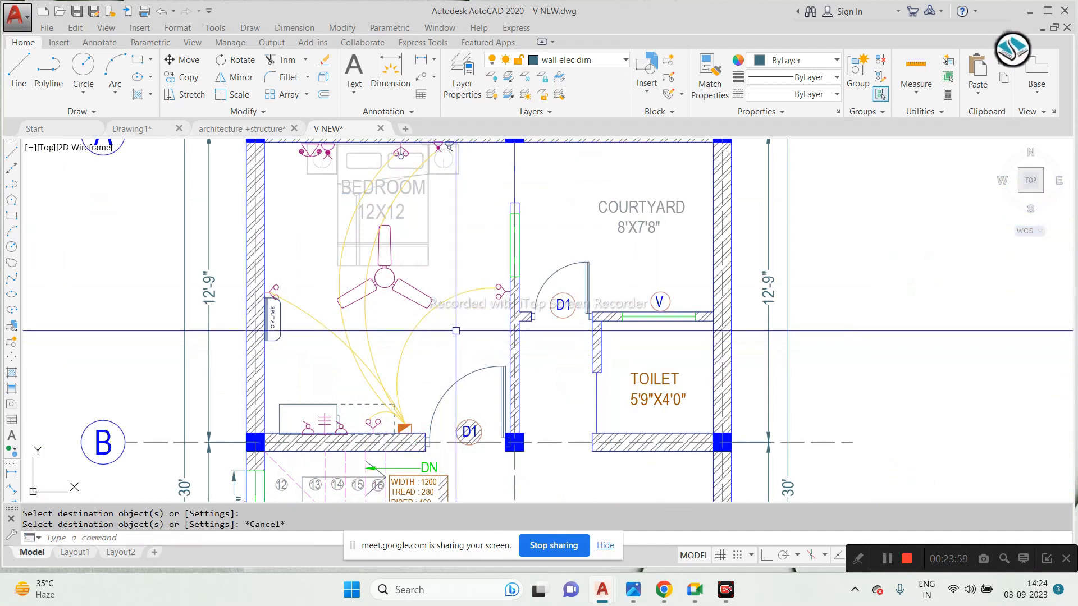
# Step: Compare the bedroom wiring in the architecture +structure drawing with the bedroom layout in the V NEW plan
pyautogui.click(229, 129)
pyautogui.scroll(-5, 151, 363)
pyautogui.scroll(5, 152, 363)
pyautogui.moveTo(271, 324); pyautogui.dragTo(341, 263, button='middle')
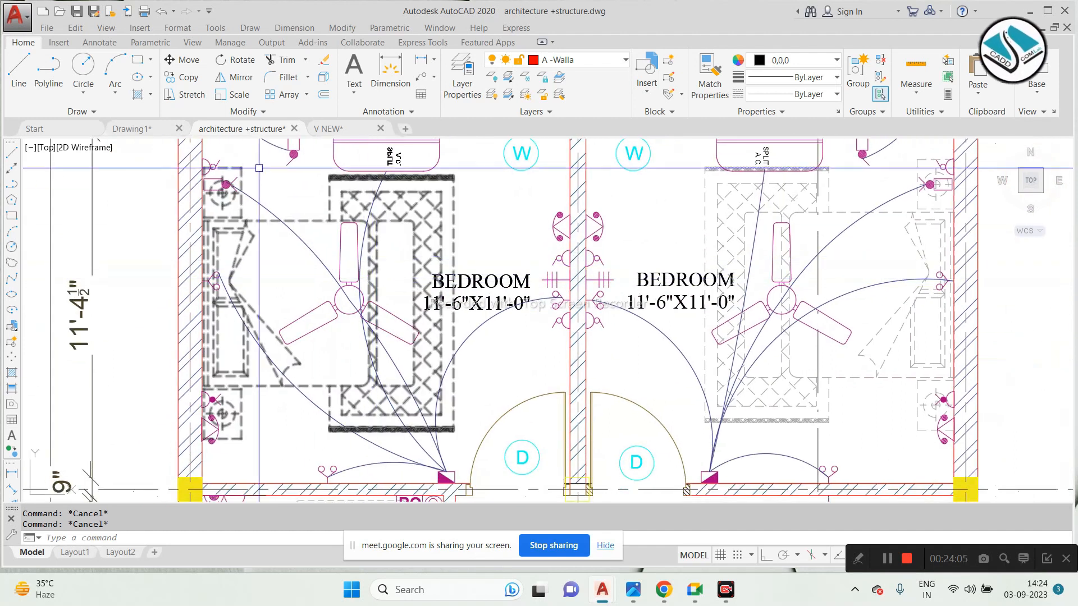
pyautogui.click(339, 129)
pyautogui.scroll(5, 423, 307)
pyautogui.moveTo(423, 307); pyautogui.dragTo(410, 286, button='middle')
pyautogui.scroll(2, 446, 298)
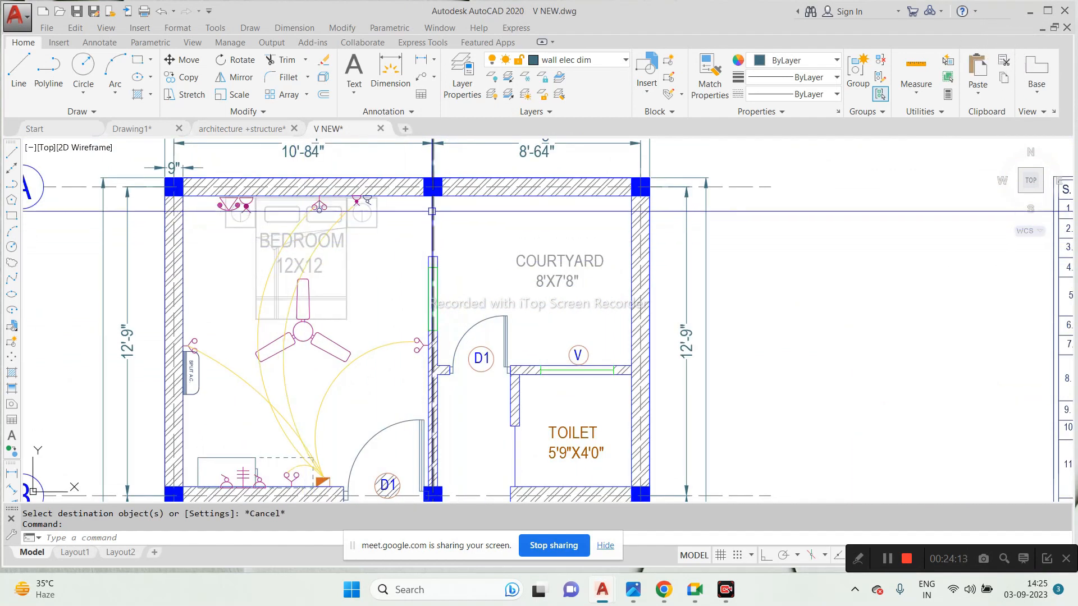
# Step: Copy the bedroom's orange switchboard symbol into the open area of the courtyard
pyautogui.scroll(6, 332, 449)
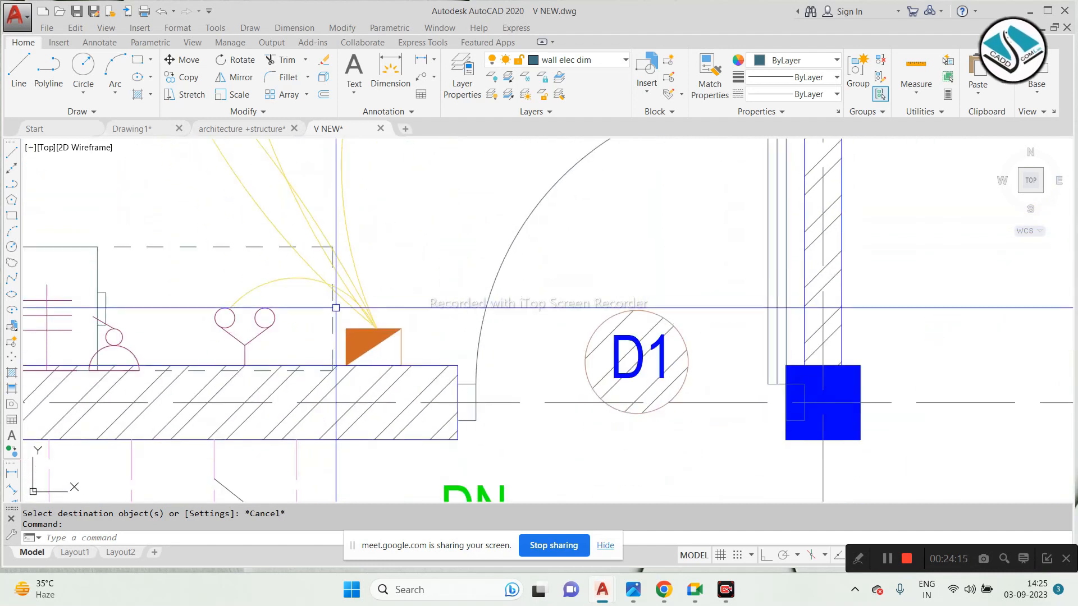
pyautogui.press('Escape')
pyautogui.click(339, 313)
pyautogui.click(403, 351)
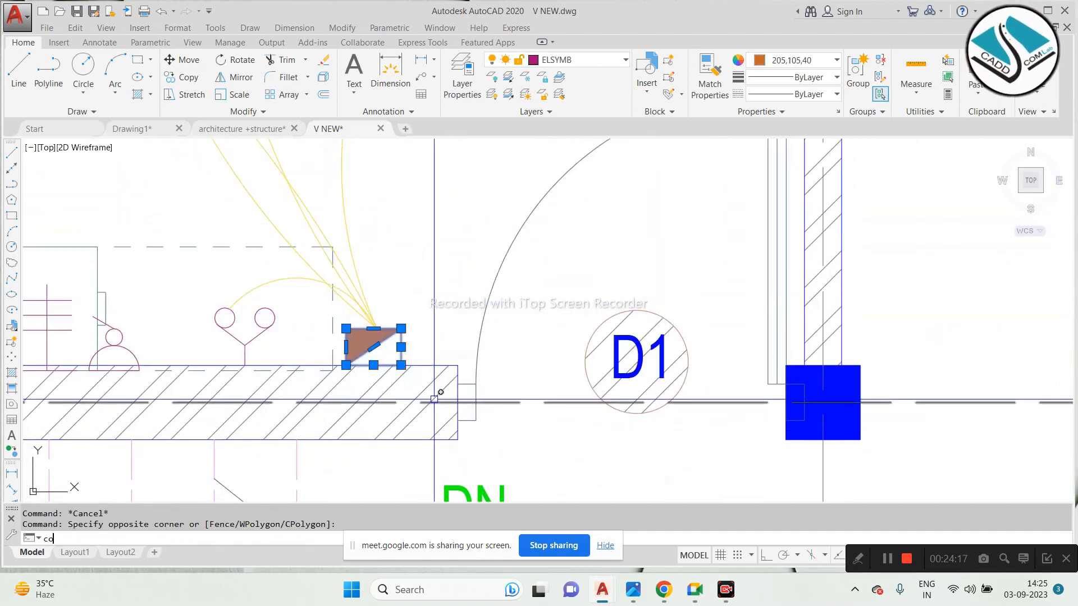
pyautogui.write('co')
pyautogui.press('Return')
pyautogui.scroll(-3, 428, 397)
pyautogui.moveTo(477, 232)
pyautogui.mouseDown(button='middle')
pyautogui.moveTo(467, 323)
pyautogui.moveTo(387, 501)
pyautogui.mouseUp(button='middle')
pyautogui.scroll(2, 444, 264)
pyautogui.click(444, 263)
pyautogui.press('Escape')
# Step: Rotate the copied switchboard symbol 90° clockwise in the courtyard with Ortho on
pyautogui.click(495, 256)
pyautogui.click(399, 328)
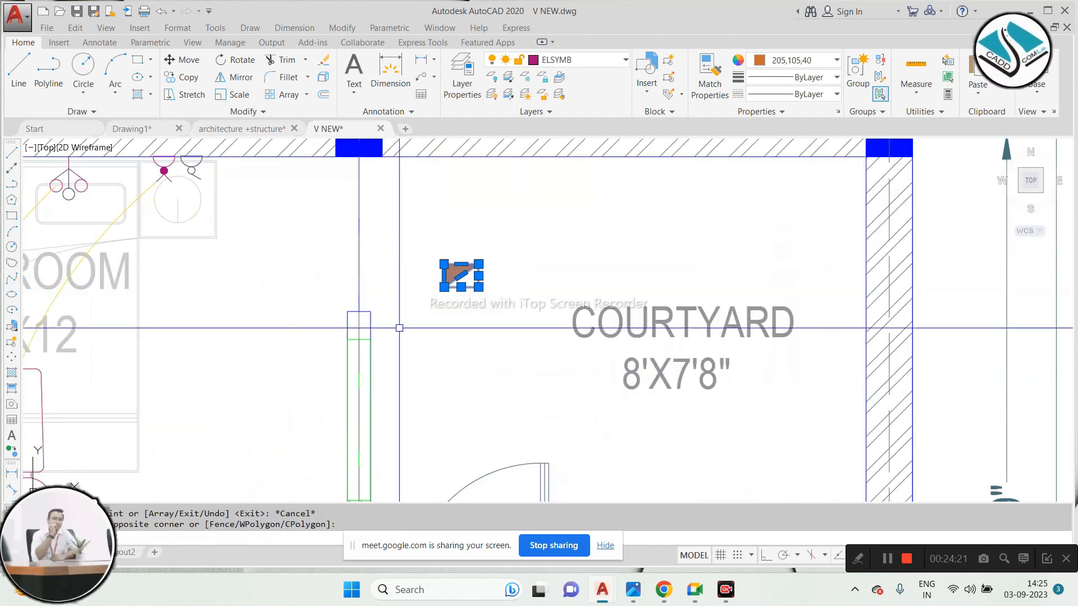
pyautogui.write('ro')
pyautogui.press('Return')
pyautogui.click(478, 275)
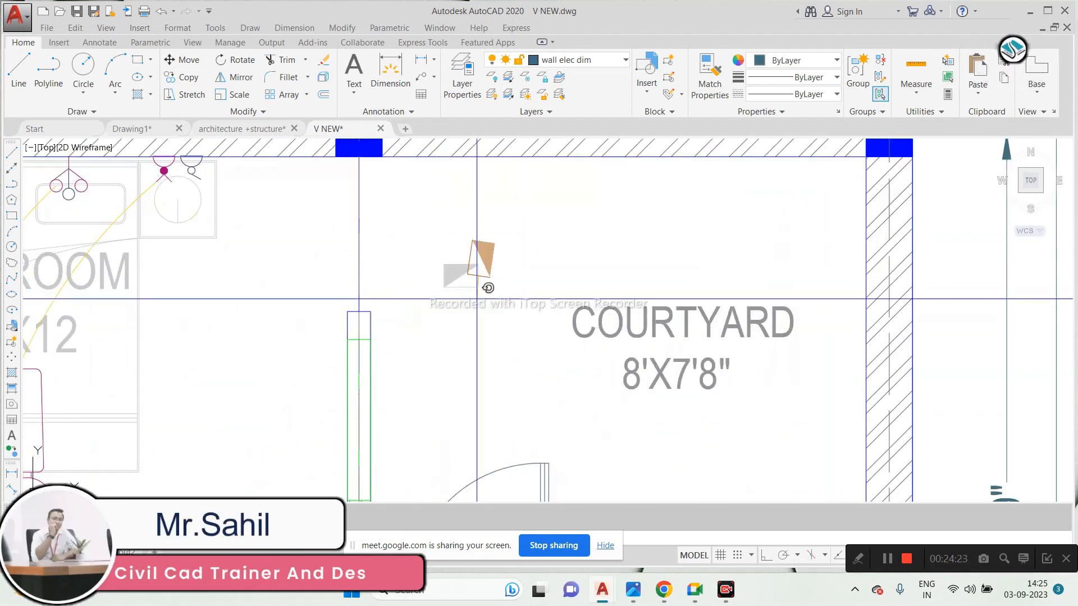
pyautogui.click(764, 560)
pyautogui.click(547, 387)
# Step: Move the rotated switchboard symbol against the courtyard side of the bedroom window wall, with Ortho off
pyautogui.click(512, 224)
pyautogui.click(427, 305)
pyautogui.write('m')
pyautogui.press('Return')
pyautogui.click(466, 242)
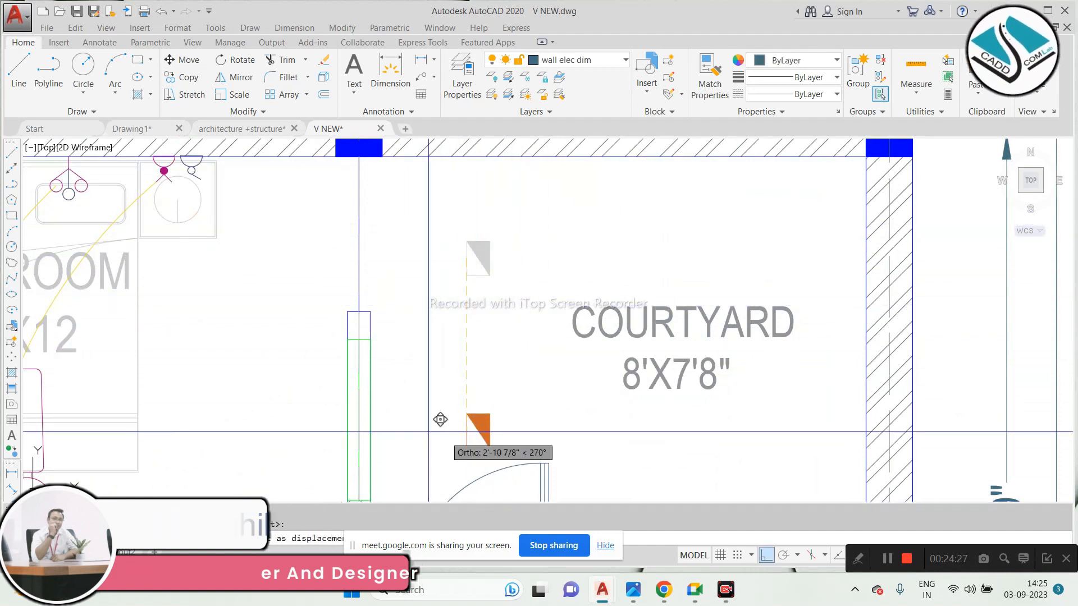
pyautogui.click(770, 556)
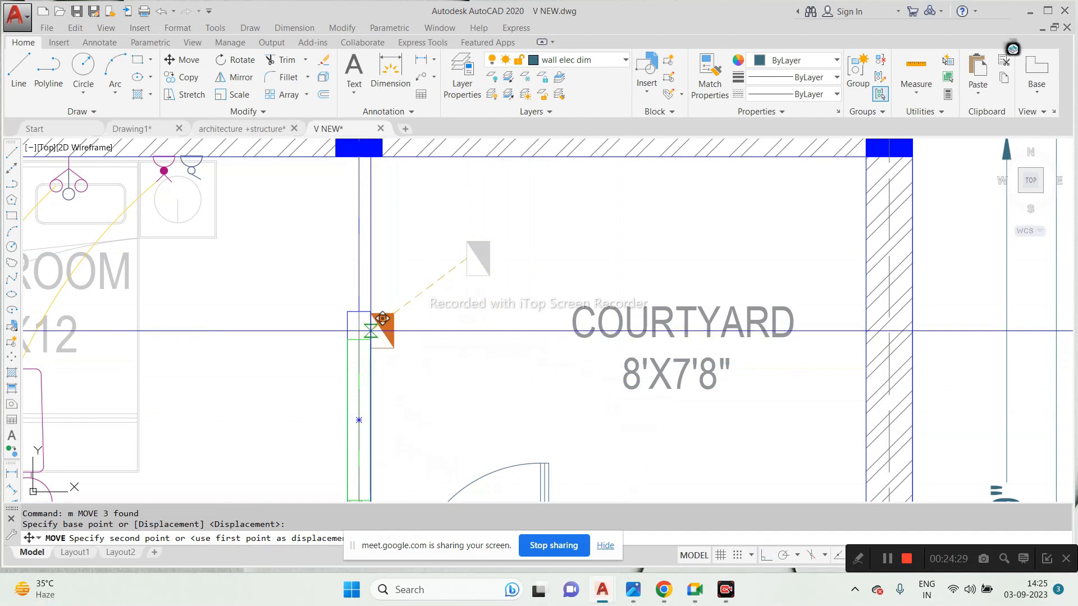
pyautogui.click(370, 361)
pyautogui.scroll(-5, 404, 257)
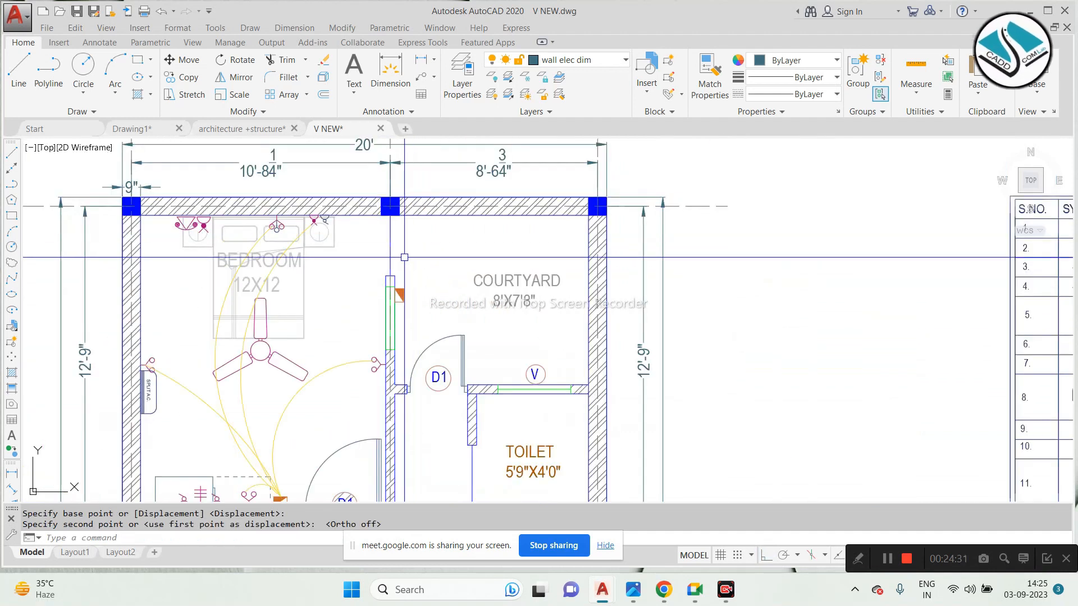
# Step: Copy the tube light symbol from the head of the bed to the middle of the courtyard's upper wall
pyautogui.scroll(2, 273, 229)
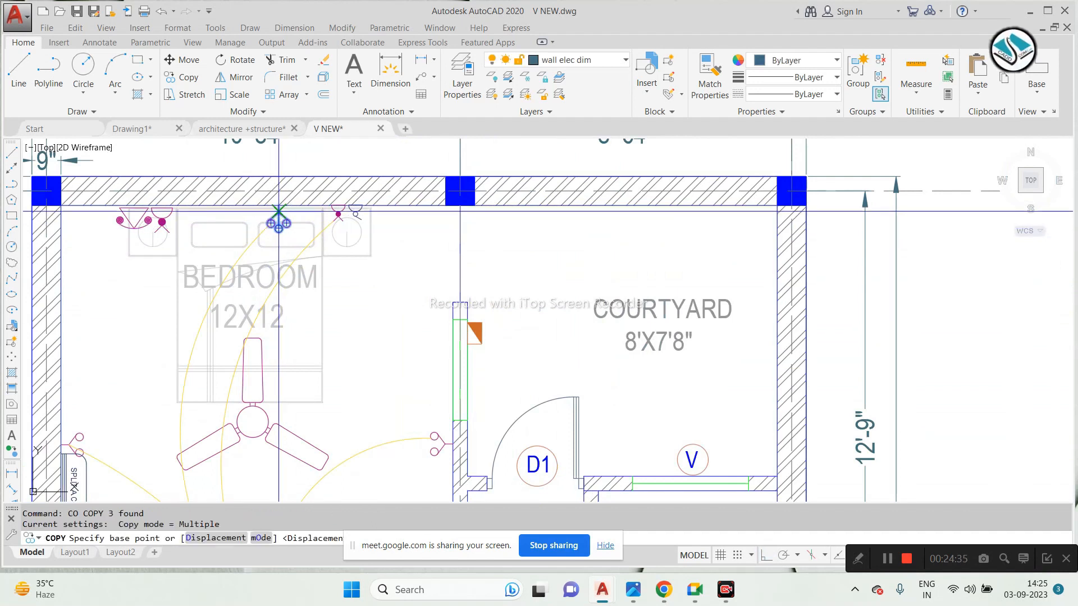
pyautogui.click(278, 205)
pyautogui.click(626, 206)
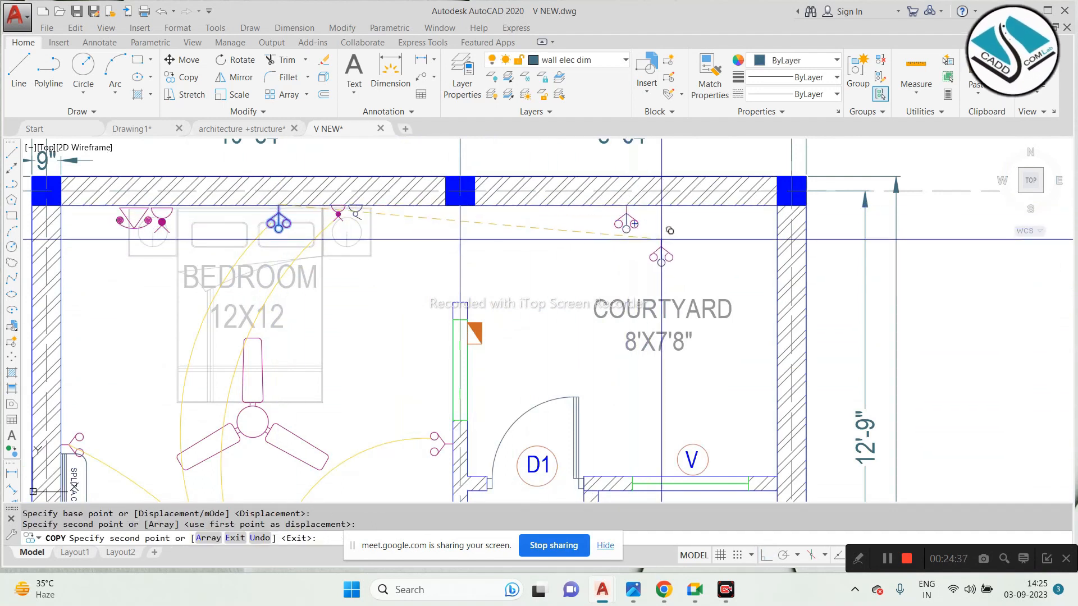
pyautogui.press('Escape')
# Step: Mirror the courtyard's tube light symbol downward about a horizontal line through the courtyard, keeping the original
pyautogui.click(660, 239)
pyautogui.click(609, 219)
pyautogui.write('mi')
pyautogui.press('Return')
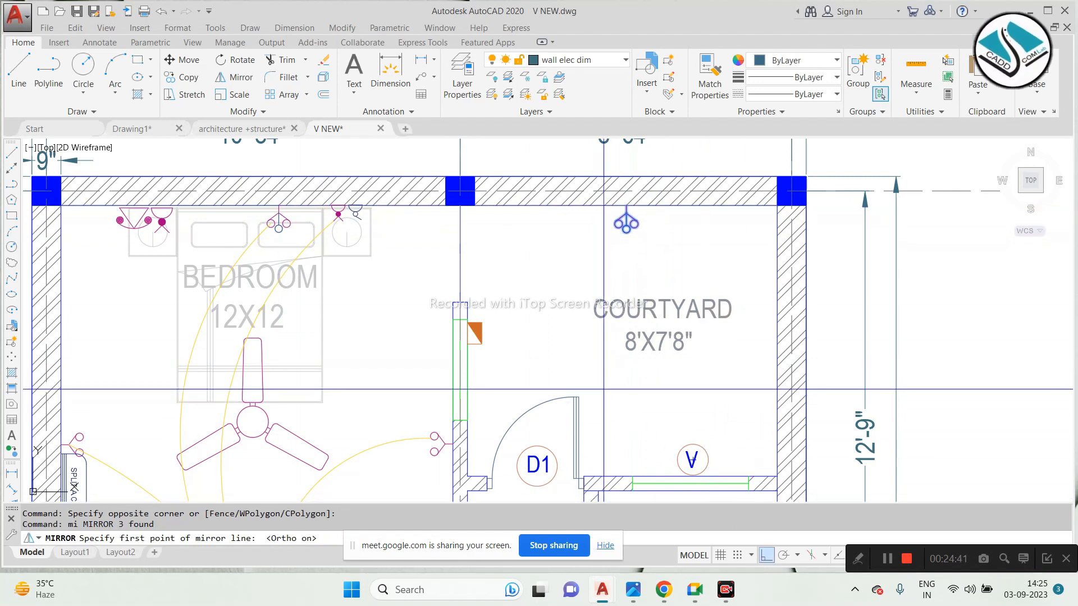
pyautogui.click(601, 387)
pyautogui.click(712, 385)
pyautogui.press('Return')
pyautogui.scroll(-3, 646, 349)
pyautogui.press('Escape')
pyautogui.scroll(4, 657, 417)
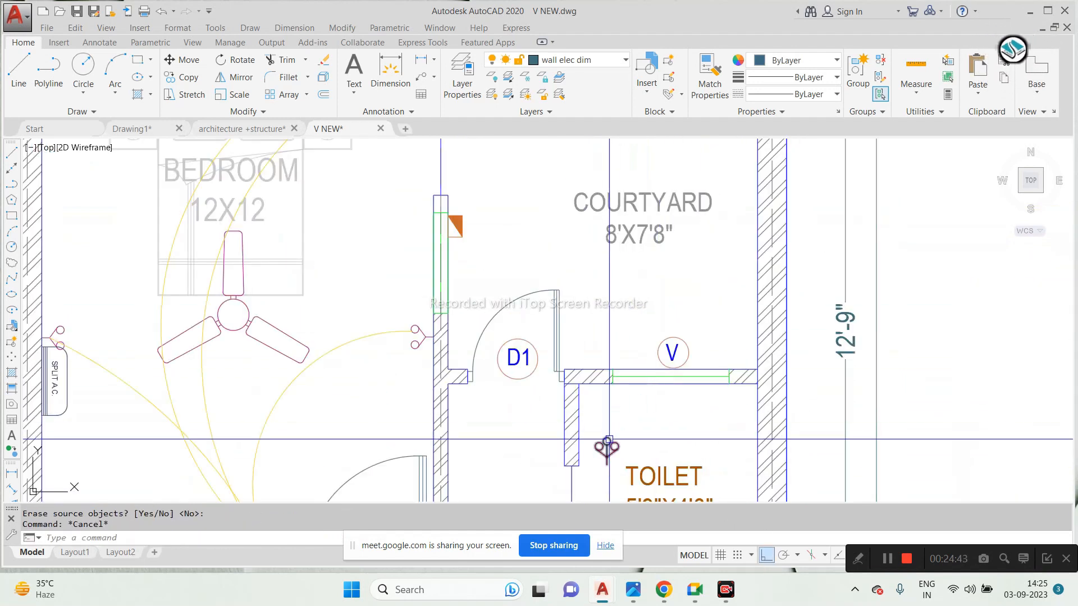
# Step: Move the mirrored tube light symbol up to the courtyard's lower wall beside the V ventilator tag
pyautogui.write('m')
pyautogui.press('Return')
pyautogui.click(607, 439)
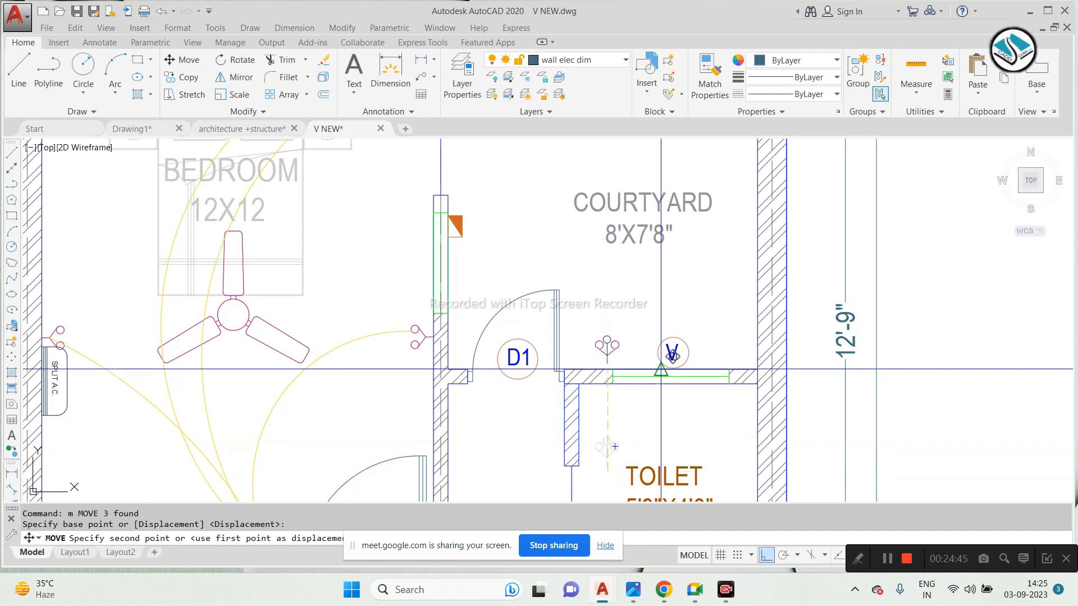
pyautogui.scroll(-3, 658, 365)
pyautogui.scroll(3, 489, 262)
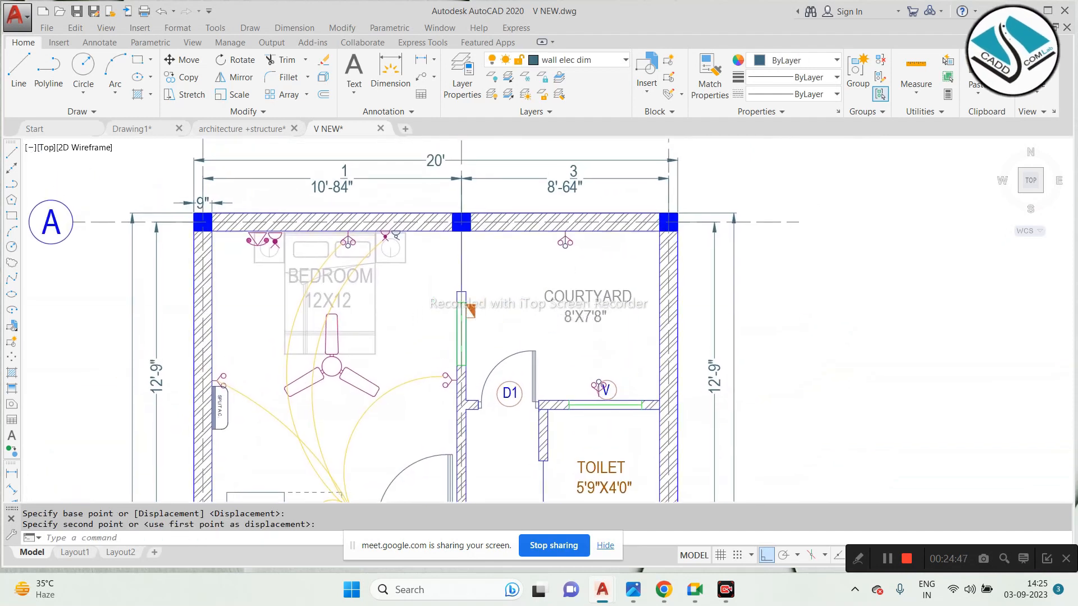
# Step: Draw a three-point wiring arc from the courtyard switchboard to the tube light on the upper wall
pyautogui.write('a')
pyautogui.press('Return')
pyautogui.click(426, 326)
pyautogui.click(518, 287)
pyautogui.click(571, 224)
pyautogui.press('Escape')
# Step: Draw a three-point wiring arc from the courtyard switchboard to the tube light beside the V ventilator tag
pyautogui.press('Return')
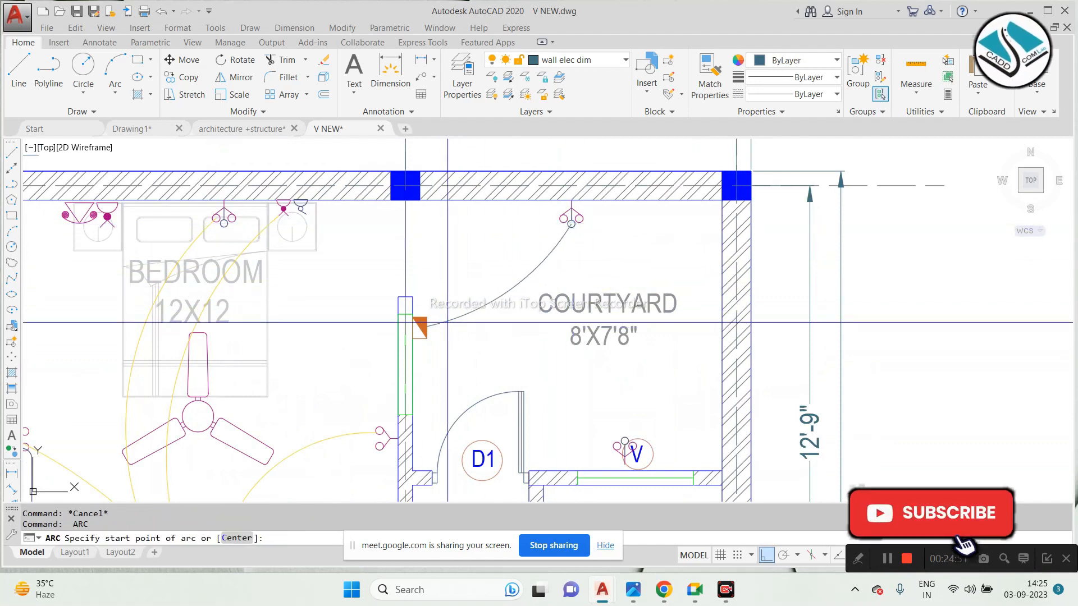
pyautogui.click(427, 325)
pyautogui.click(522, 366)
pyautogui.click(617, 445)
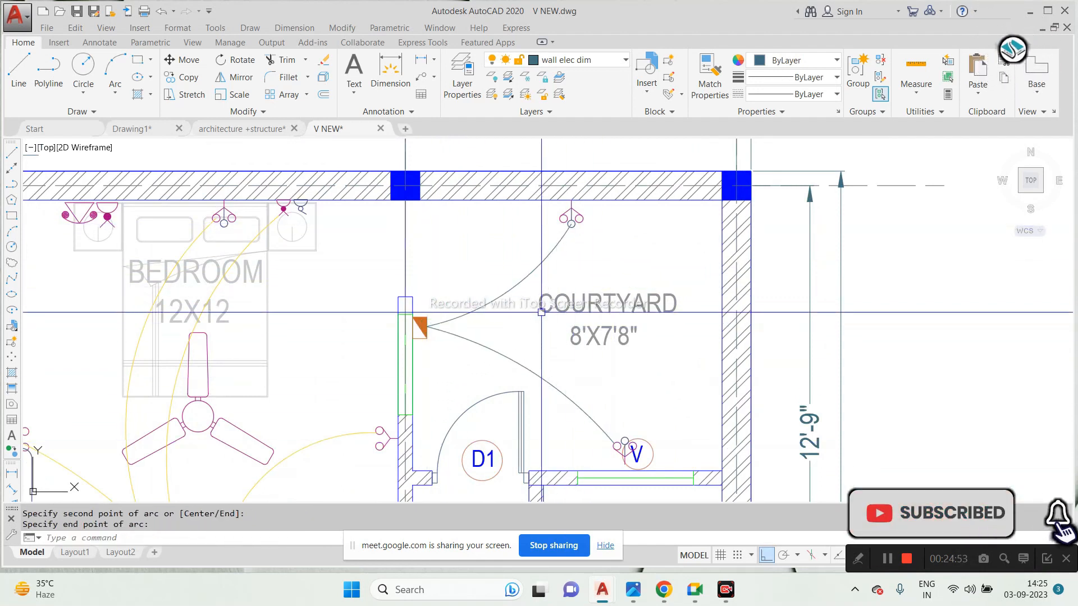
pyautogui.press('Escape')
# Step: Match both courtyard wiring arcs to the properties of the yellow bedroom wiring arcs
pyautogui.scroll(-2, 549, 303)
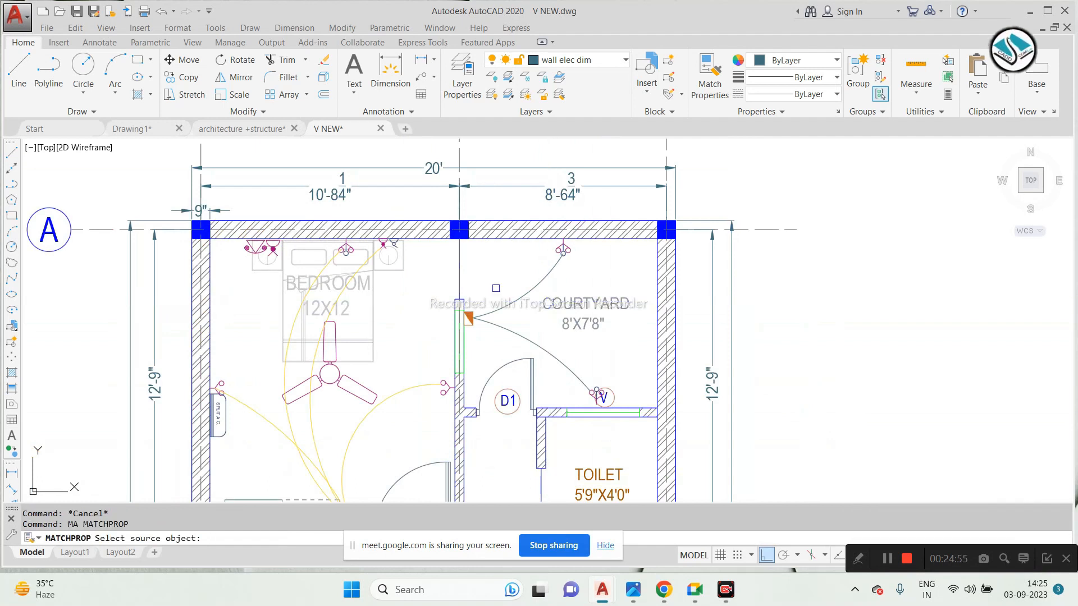
pyautogui.click(501, 335)
pyautogui.press('Escape')
pyautogui.scroll(-4, 498, 260)
pyautogui.scroll(4, 489, 335)
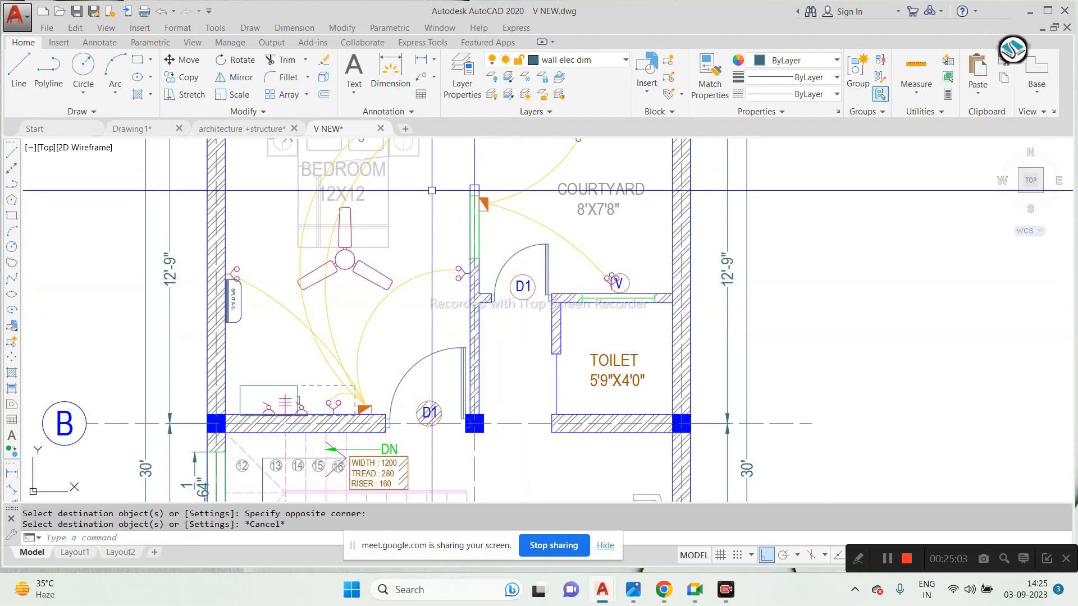
# Step: Copy the courtyard switchboard symbol to the inner face of the toilet's short left wall, above the door opening
pyautogui.press('Escape')
pyautogui.scroll(8, 476, 194)
pyautogui.click(490, 183)
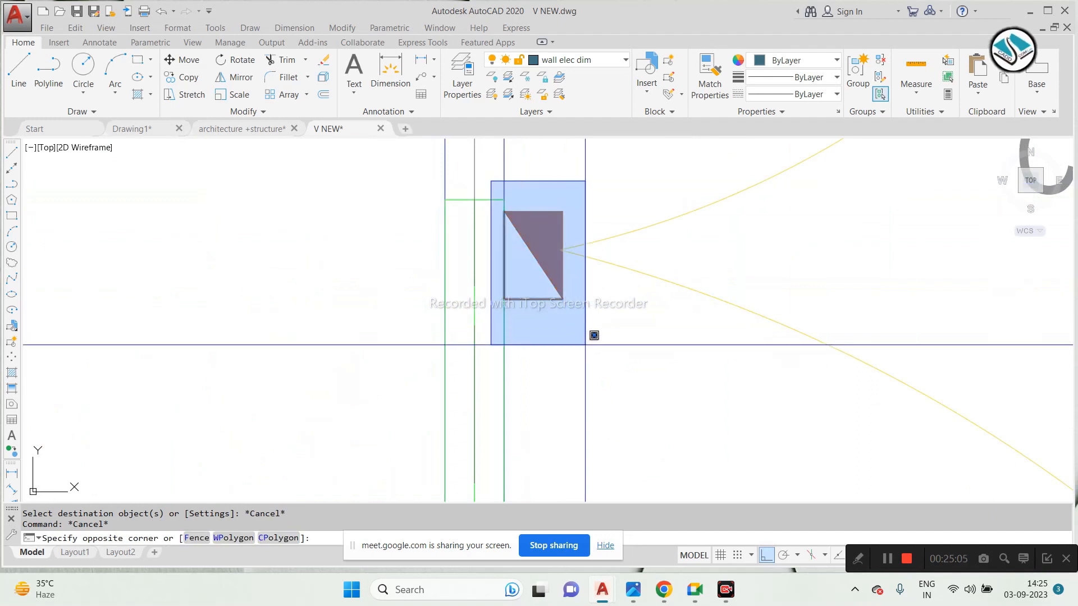
pyautogui.click(587, 344)
pyautogui.write('co')
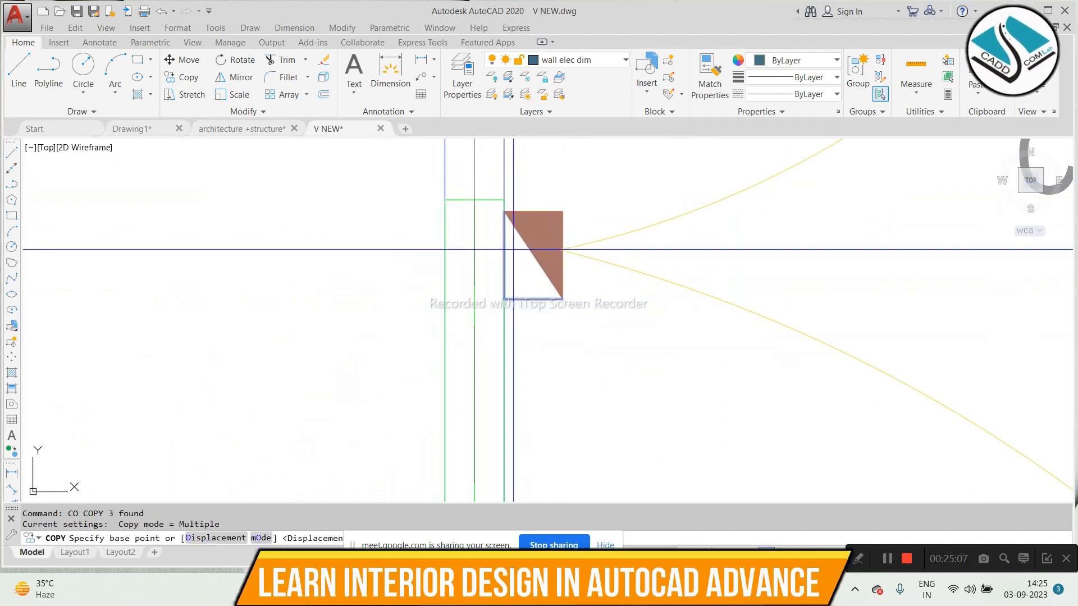
pyautogui.click(505, 251)
pyautogui.scroll(-5, 460, 211)
pyautogui.scroll(2, 611, 431)
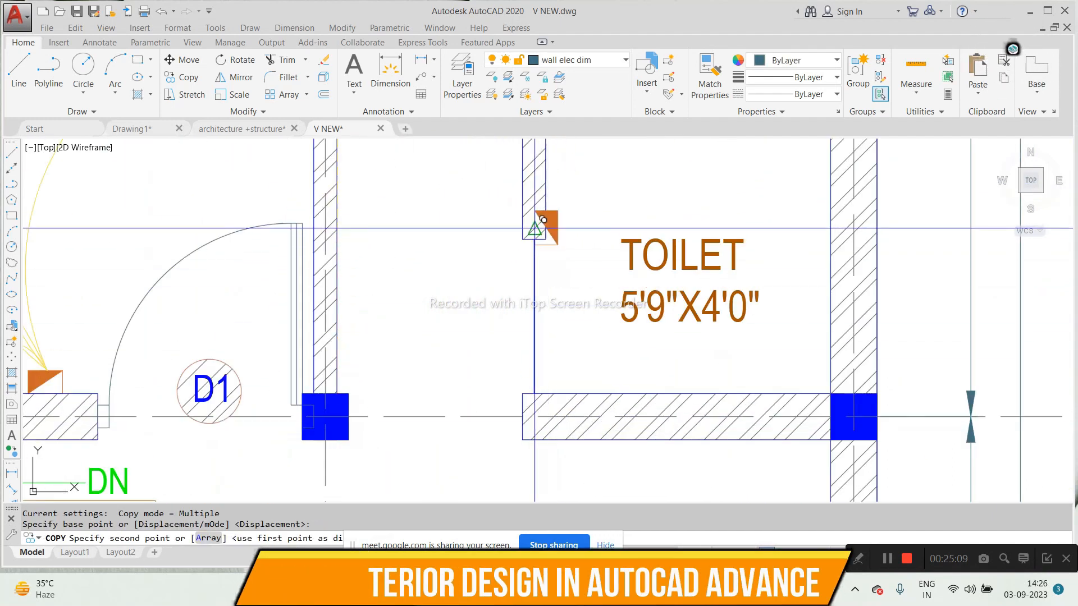
pyautogui.click(553, 197)
pyautogui.scroll(-4, 531, 230)
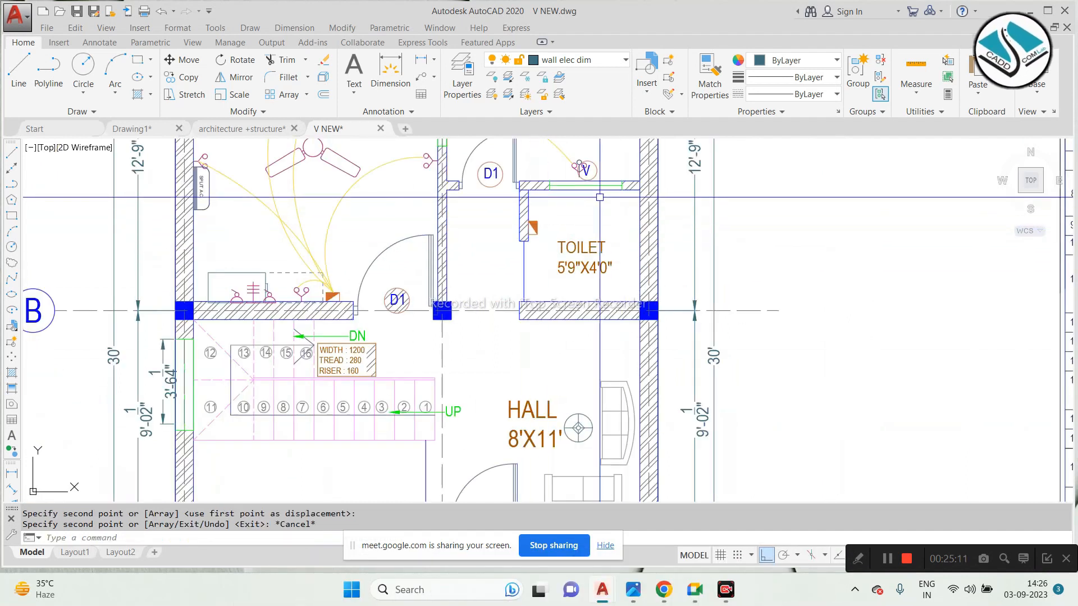
# Step: Examine the toilet's electrical symbols and wiring in the architecture +structure drawing as a reference
pyautogui.click(225, 128)
pyautogui.scroll(-4, 454, 264)
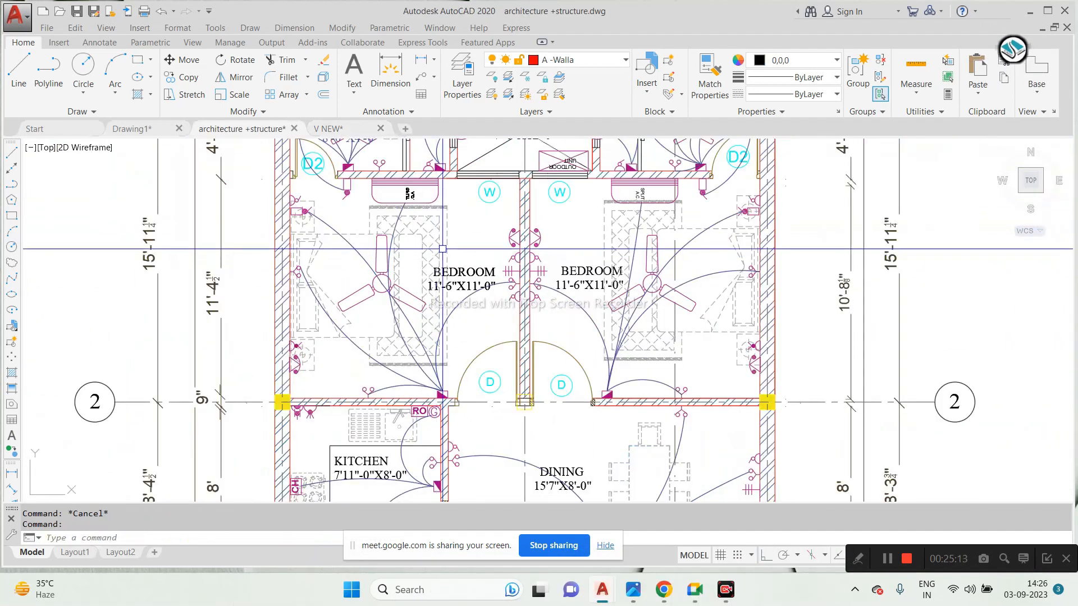
pyautogui.scroll(6, 362, 244)
pyautogui.scroll(2, 363, 243)
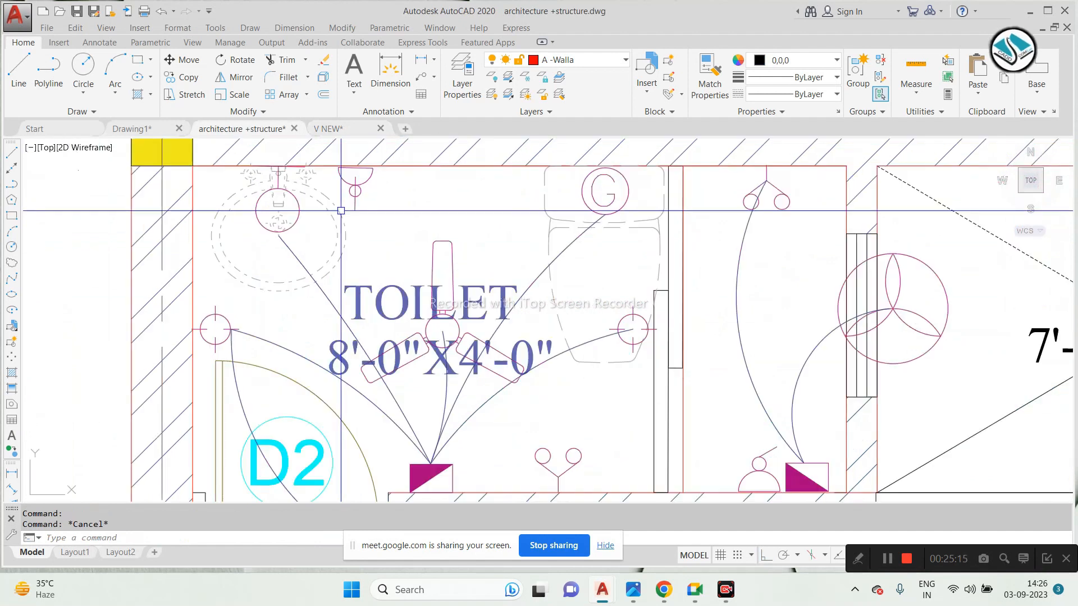
pyautogui.press('Escape')
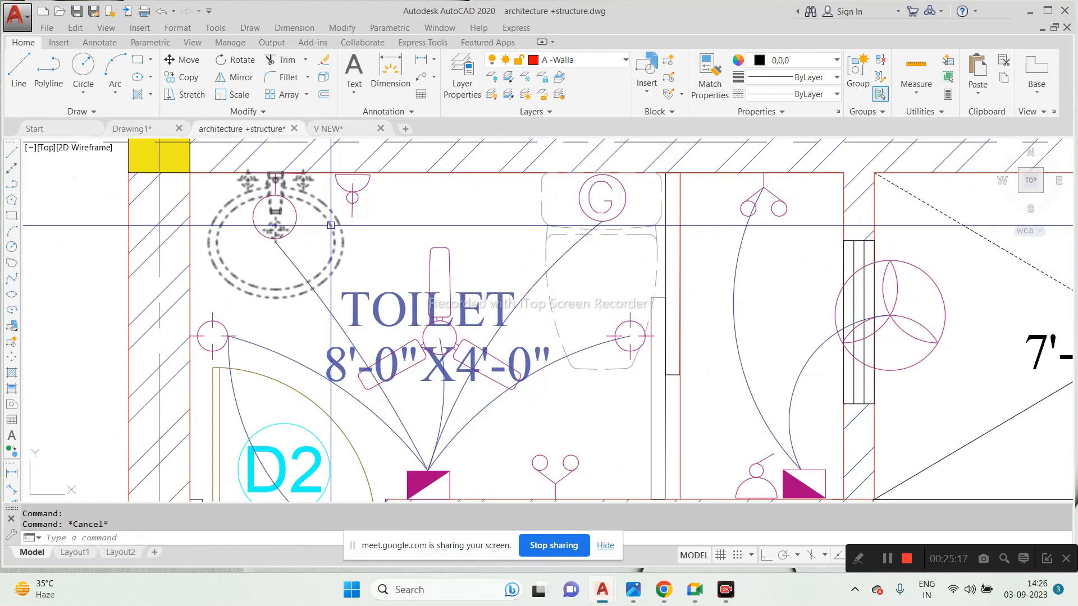
pyautogui.scroll(-2, 330, 225)
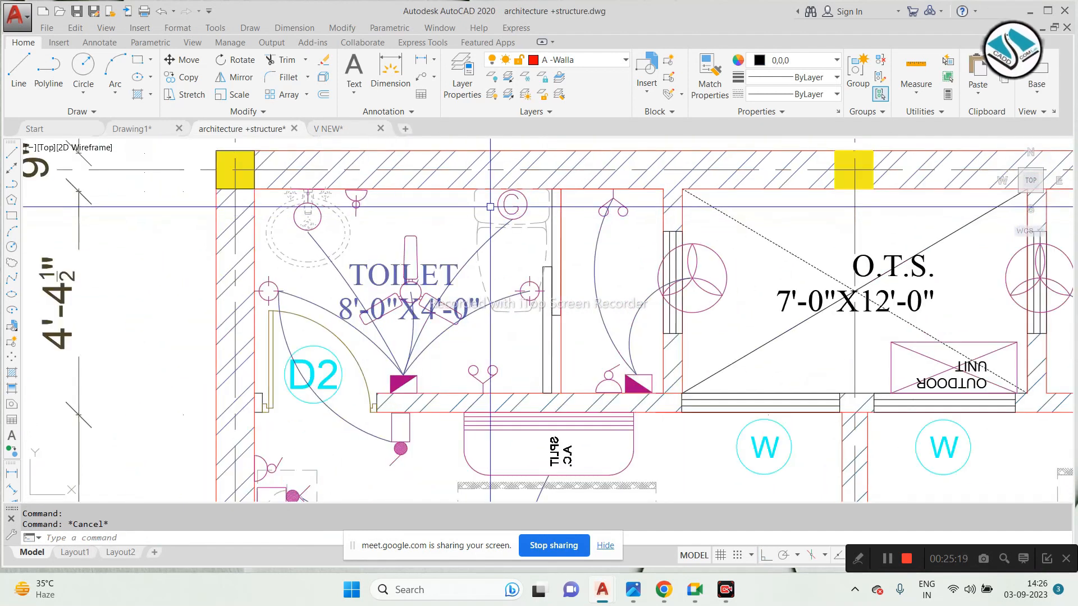
pyautogui.scroll(2, 519, 208)
pyautogui.scroll(-2, 519, 208)
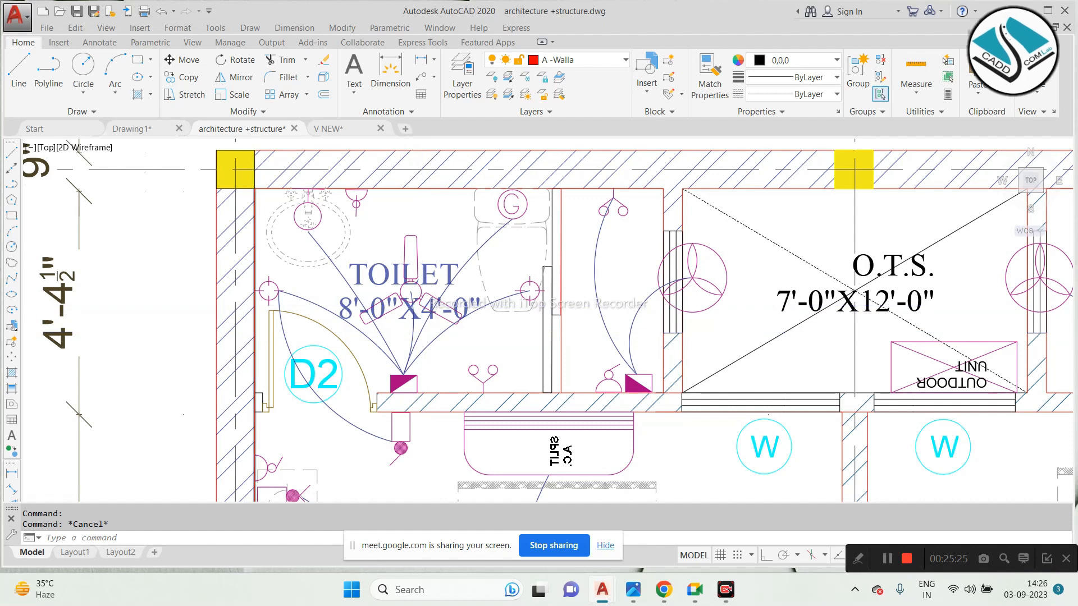
pyautogui.scroll(2, 261, 300)
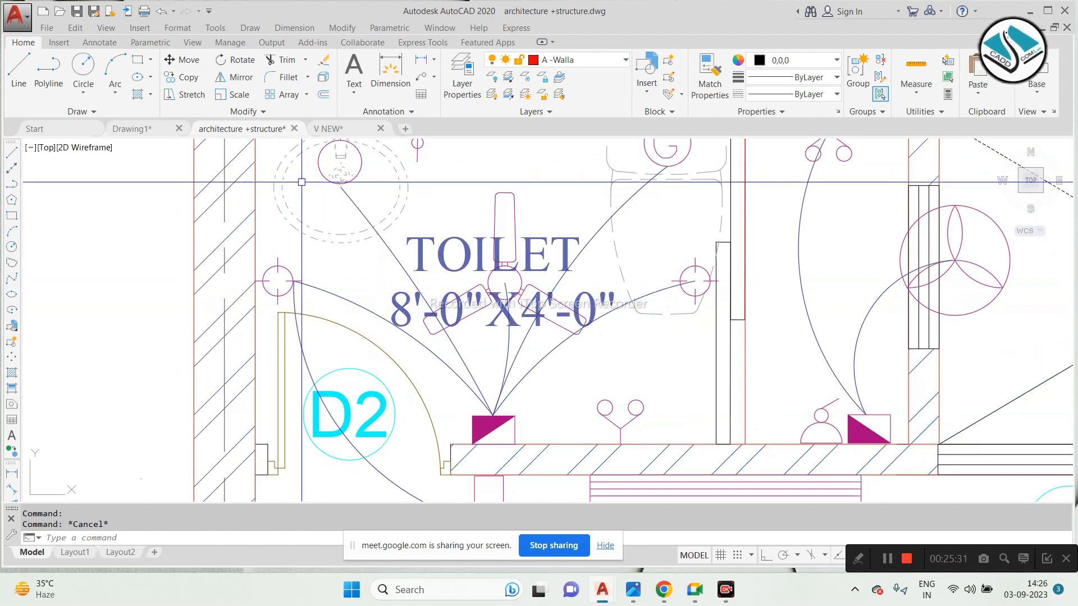
pyautogui.scroll(-2, 365, 230)
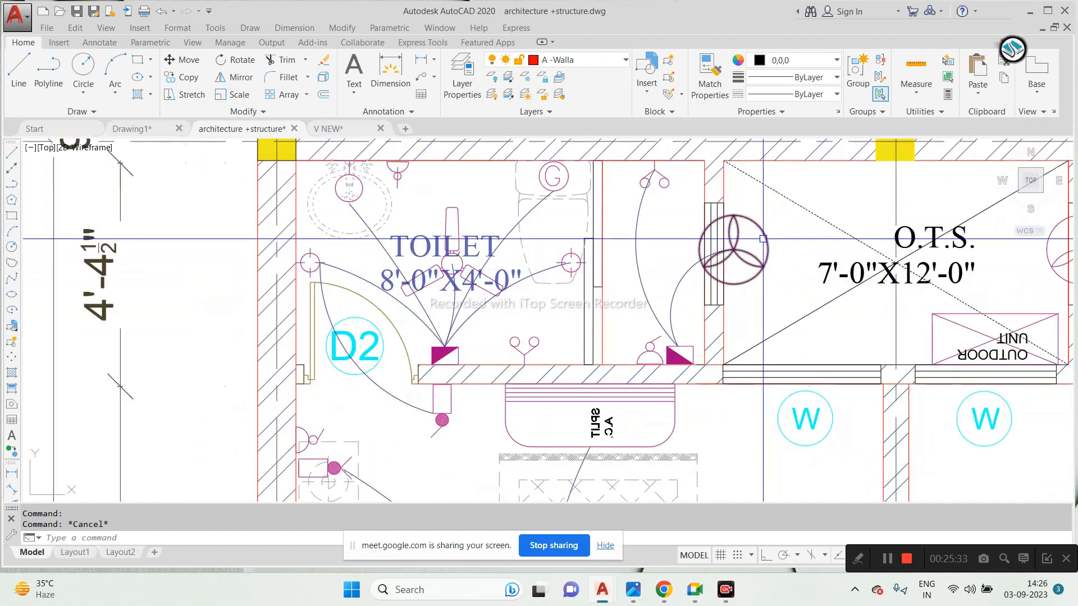
# Step: In the V NEW drawing, copy the exhaust fan symbol from the electrical legend onto the ventilator in the toilet's upper wall
pyautogui.click(339, 130)
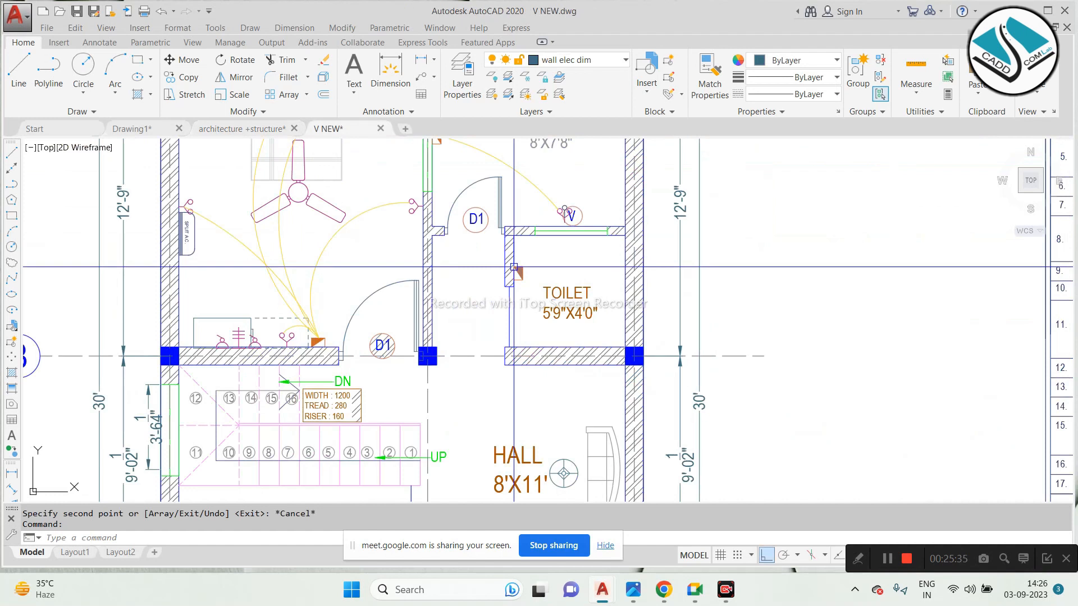
pyautogui.scroll(2, 571, 206)
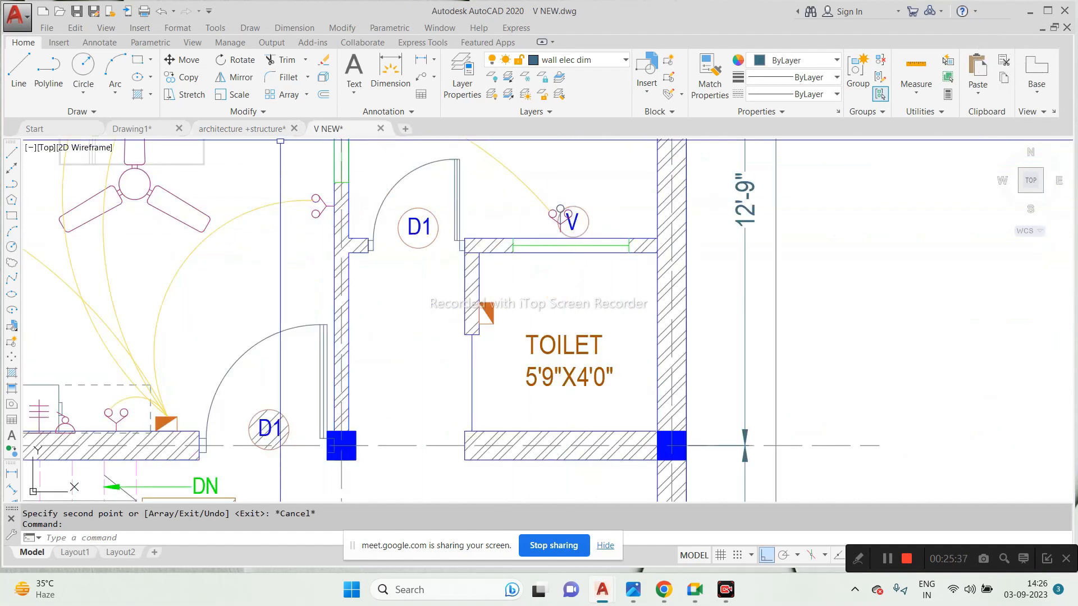
pyautogui.scroll(-4, 532, 300)
pyautogui.scroll(3, 594, 196)
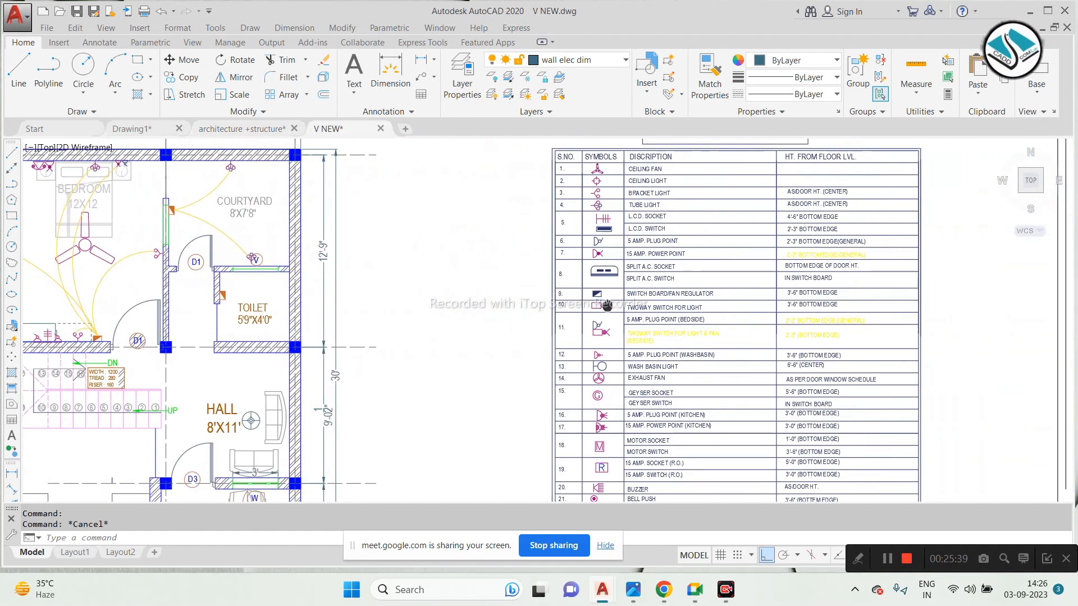
pyautogui.scroll(6, 622, 371)
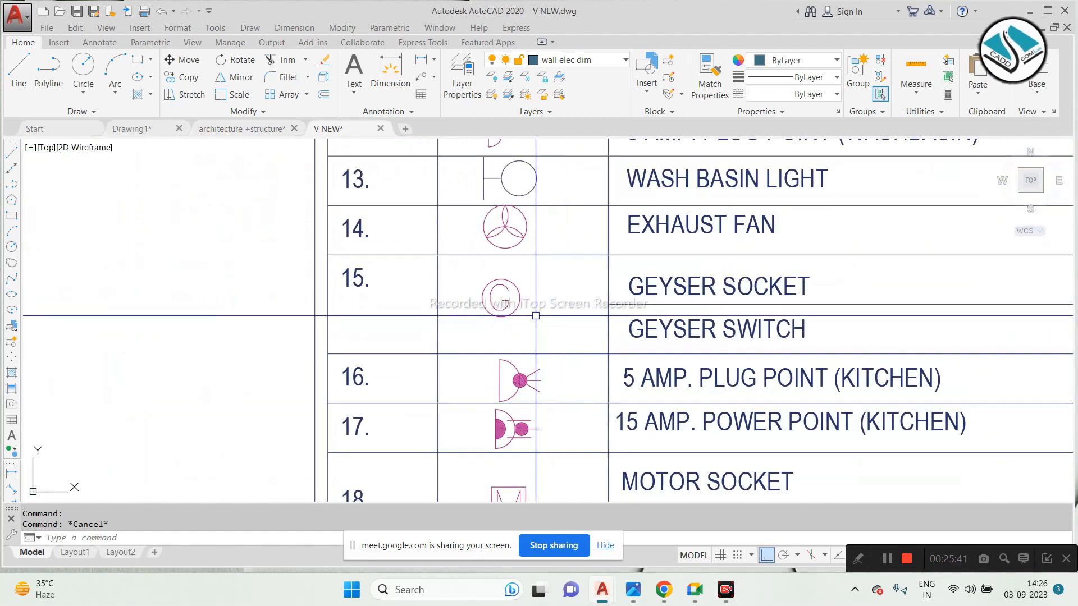
pyautogui.click(549, 219)
pyautogui.write('co')
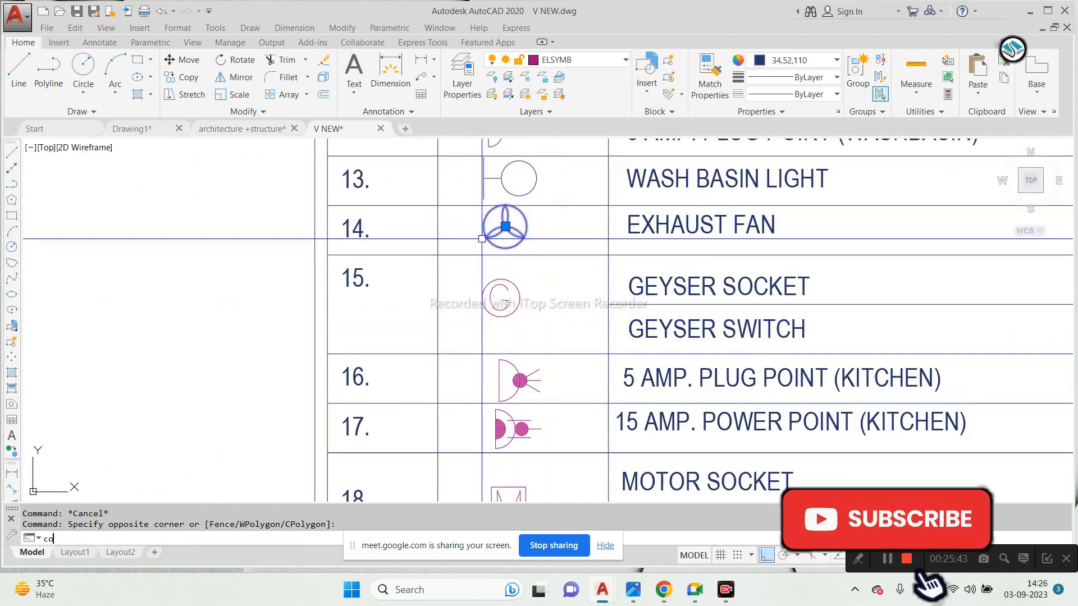
pyautogui.press('space')
pyautogui.click(515, 234)
pyautogui.scroll(-5, 517, 255)
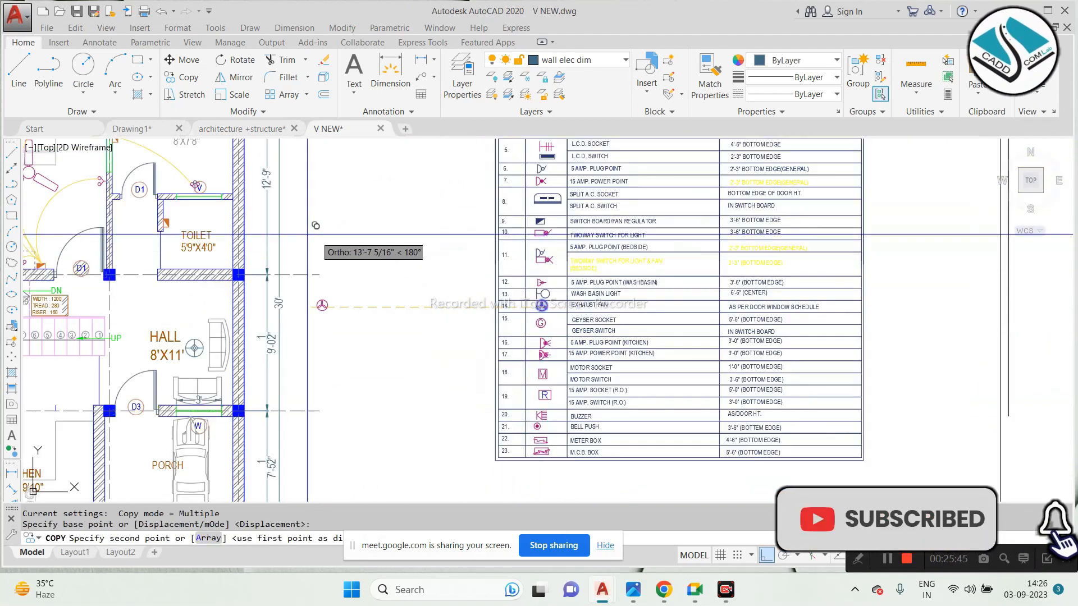
pyautogui.scroll(2, 479, 292)
pyautogui.scroll(8, 449, 181)
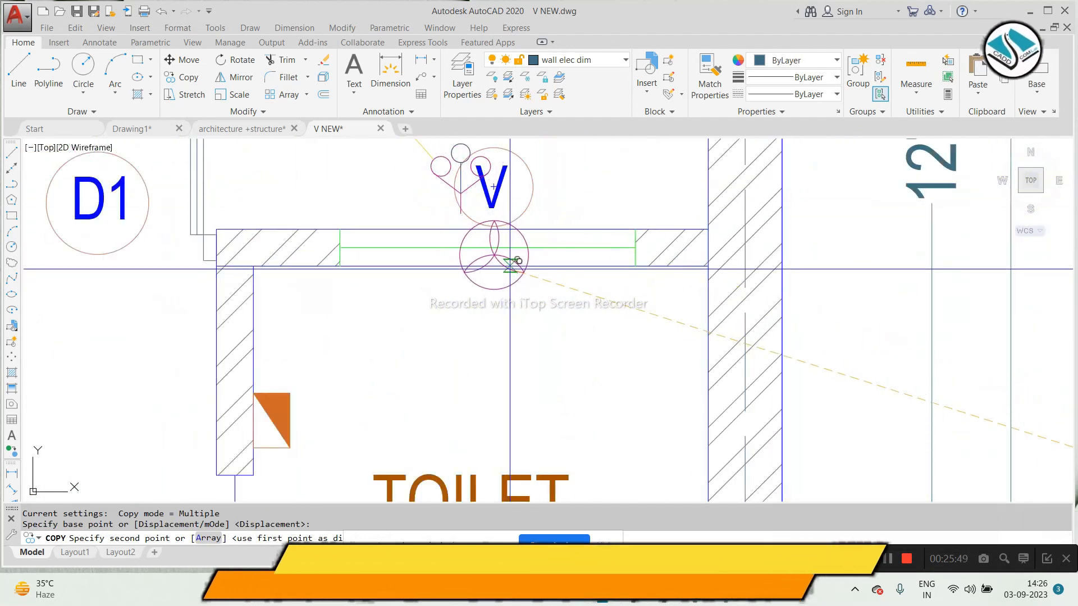
pyautogui.click(509, 268)
pyautogui.press('Escape')
# Step: Copy the ceiling light symbol from the electrical legend to the toilet's upper-left corner, above the switchboard
pyautogui.scroll(-3, 621, 236)
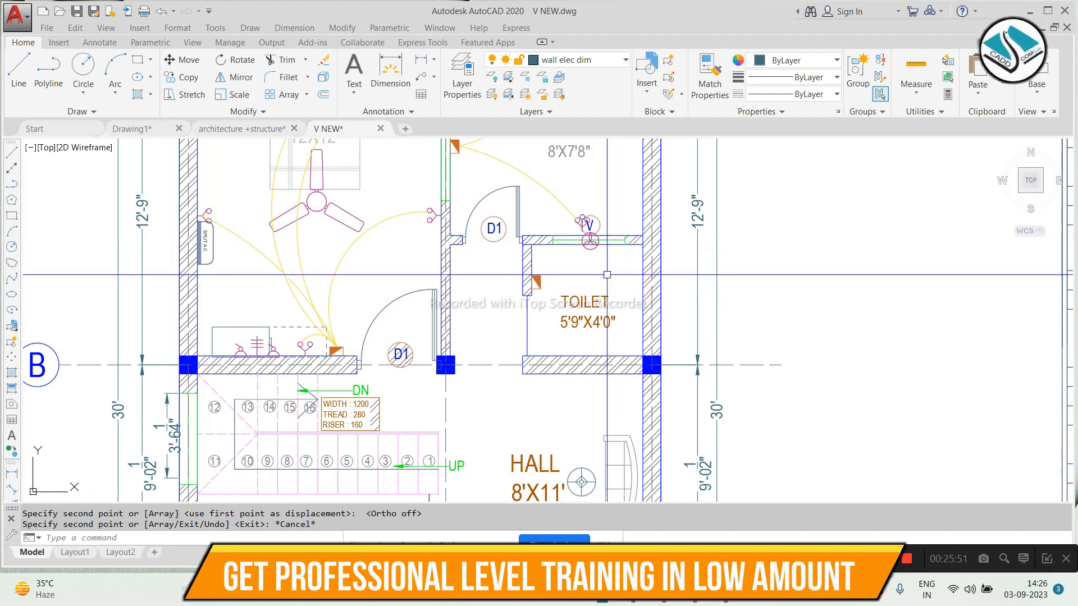
pyautogui.scroll(4, 629, 313)
pyautogui.scroll(-2, 626, 311)
pyautogui.scroll(-6, 757, 350)
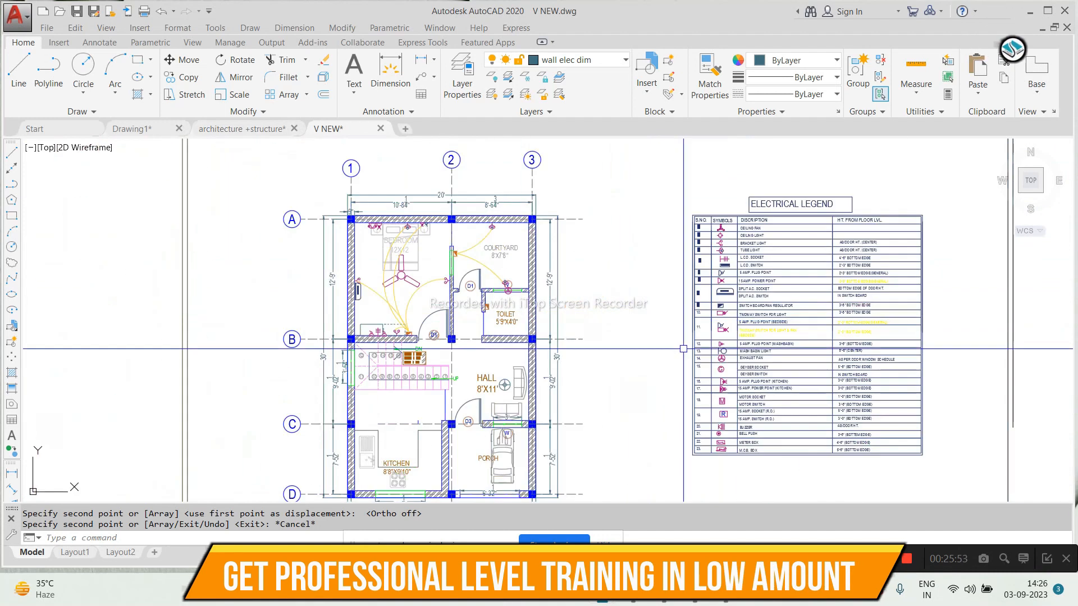
pyautogui.scroll(4, 757, 351)
pyautogui.moveTo(730, 284); pyautogui.dragTo(614, 439, button='middle')
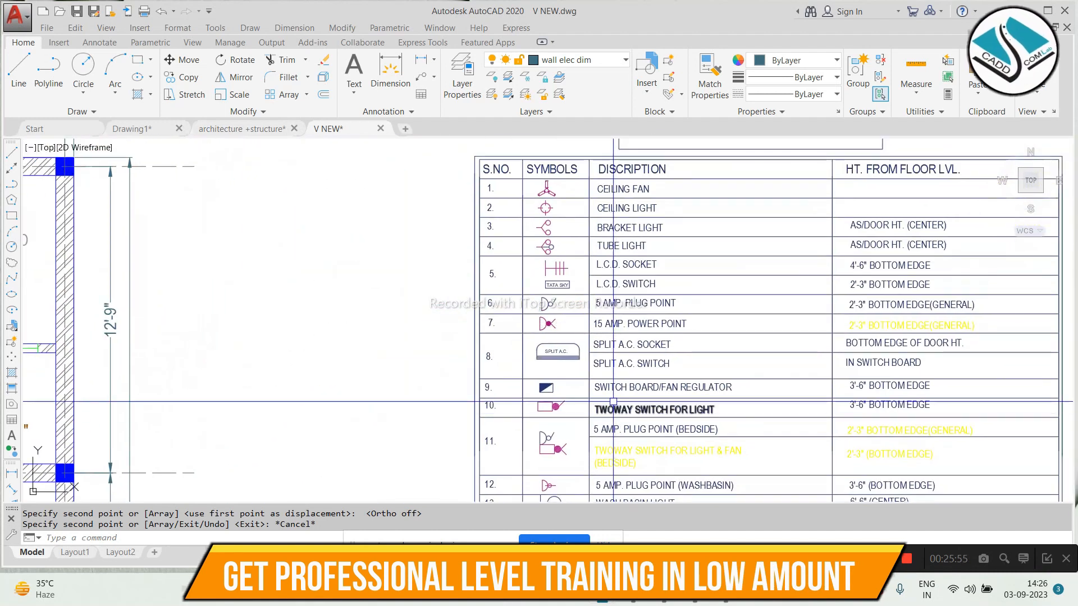
pyautogui.scroll(4, 552, 201)
pyautogui.press('Escape')
pyautogui.click(553, 209)
pyautogui.click(470, 233)
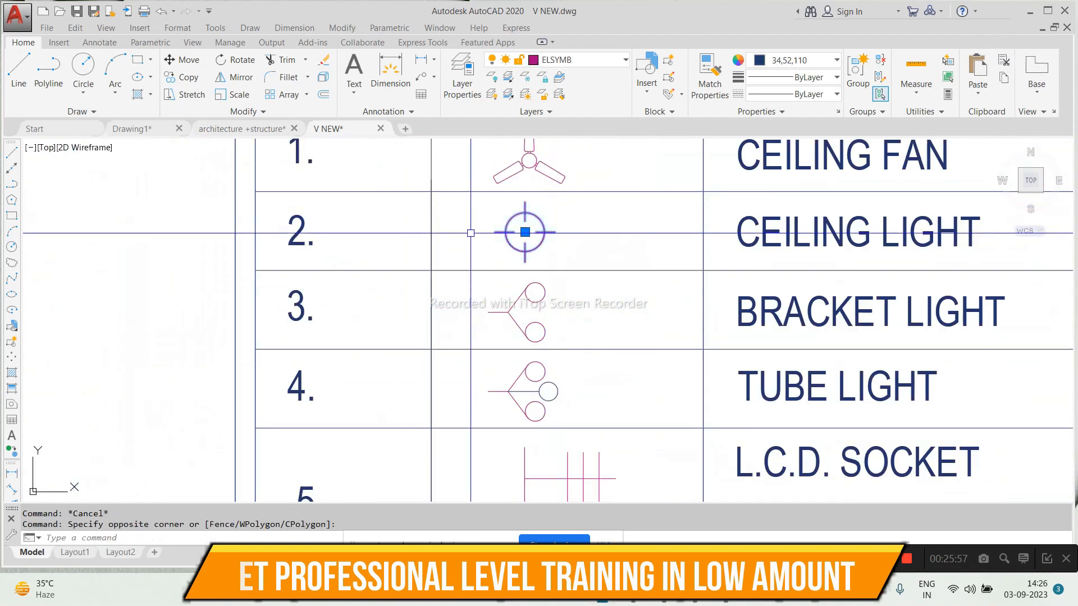
pyautogui.write('co')
pyautogui.press('Return')
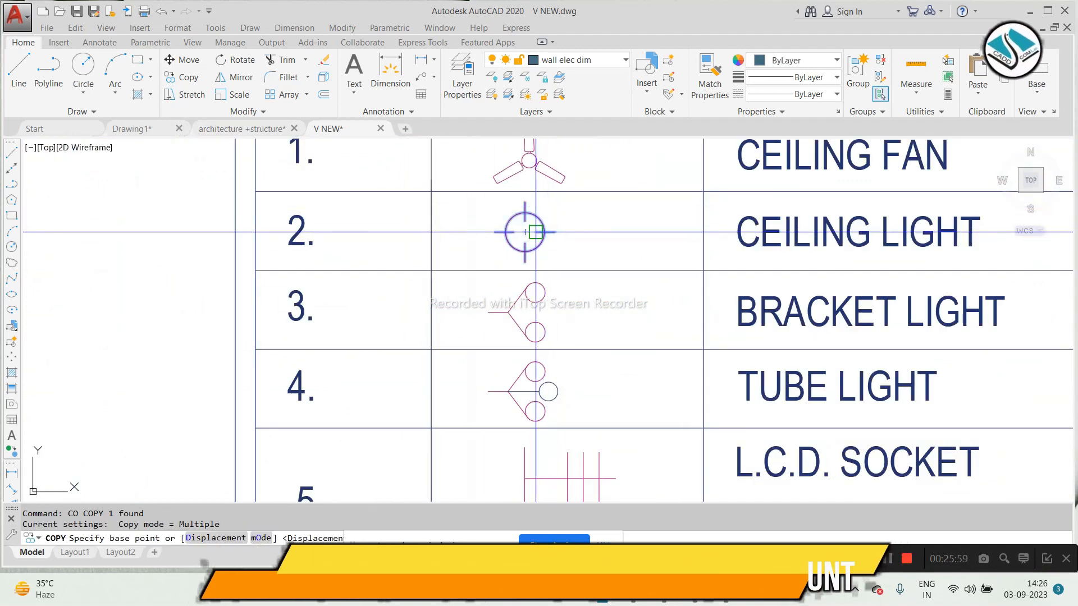
pyautogui.click(525, 232)
pyautogui.scroll(-6, 690, 252)
pyautogui.scroll(10, 446, 314)
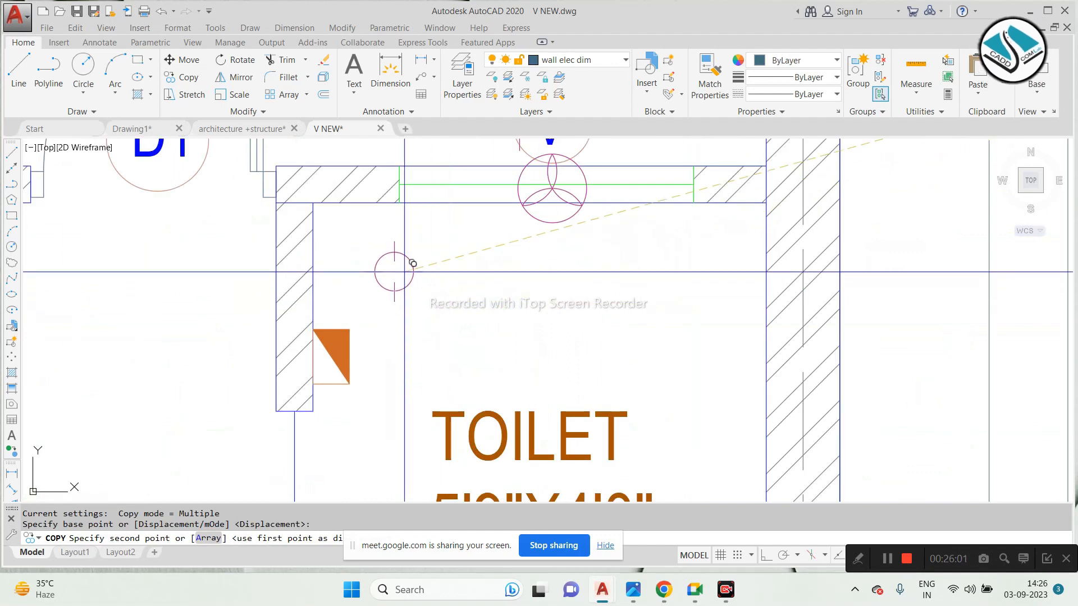
pyautogui.click(397, 256)
pyautogui.scroll(-4, 496, 238)
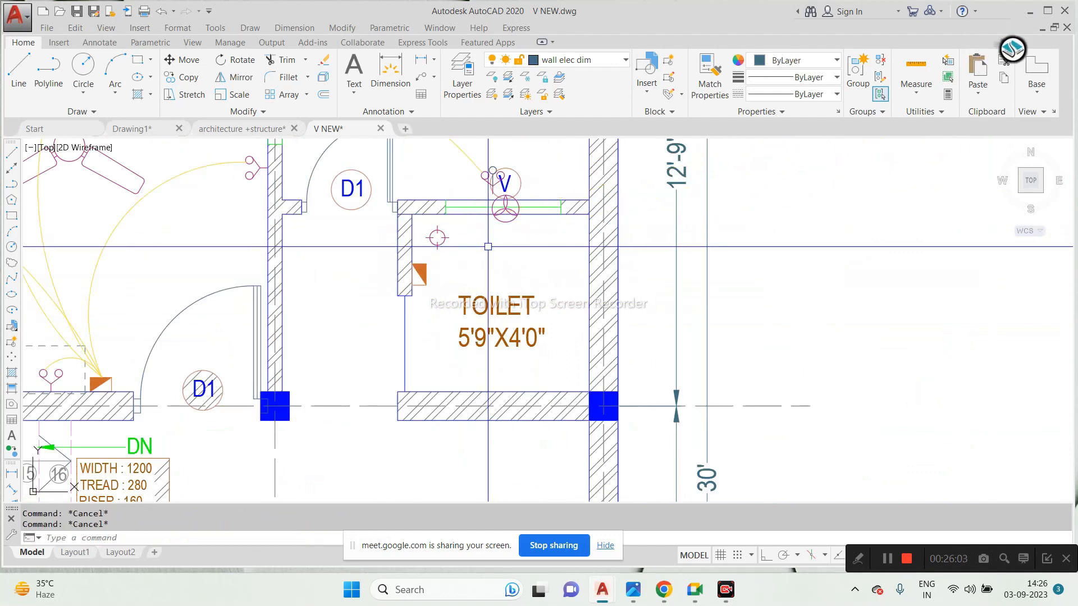
# Step: Copy the toilet's ceiling light horizontally with Ortho on to the room's upper-right corner
pyautogui.scroll(2, 480, 233)
pyautogui.click(394, 249)
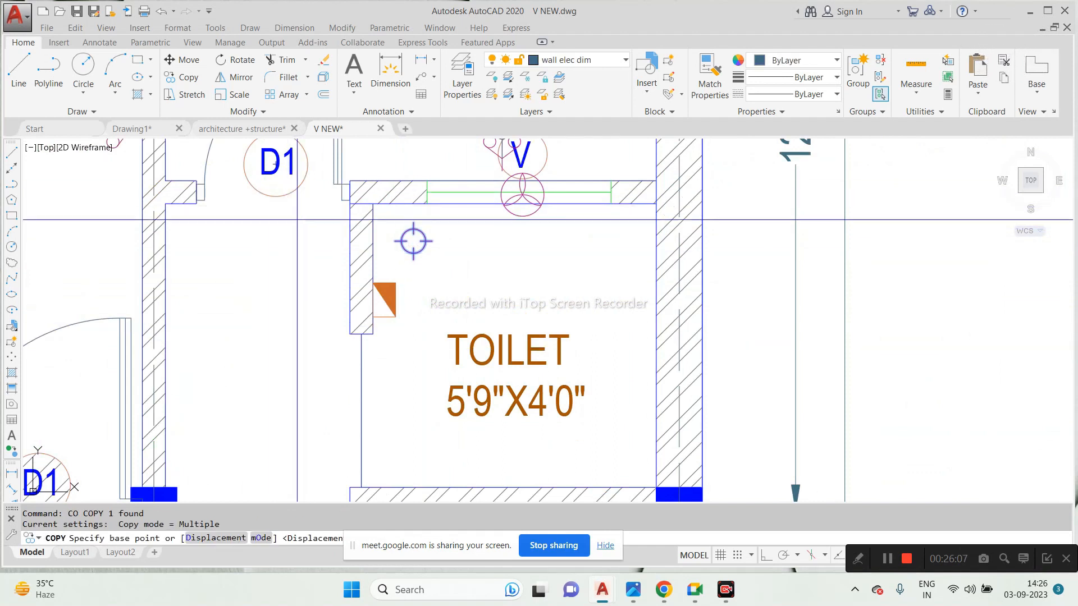
pyautogui.click(413, 241)
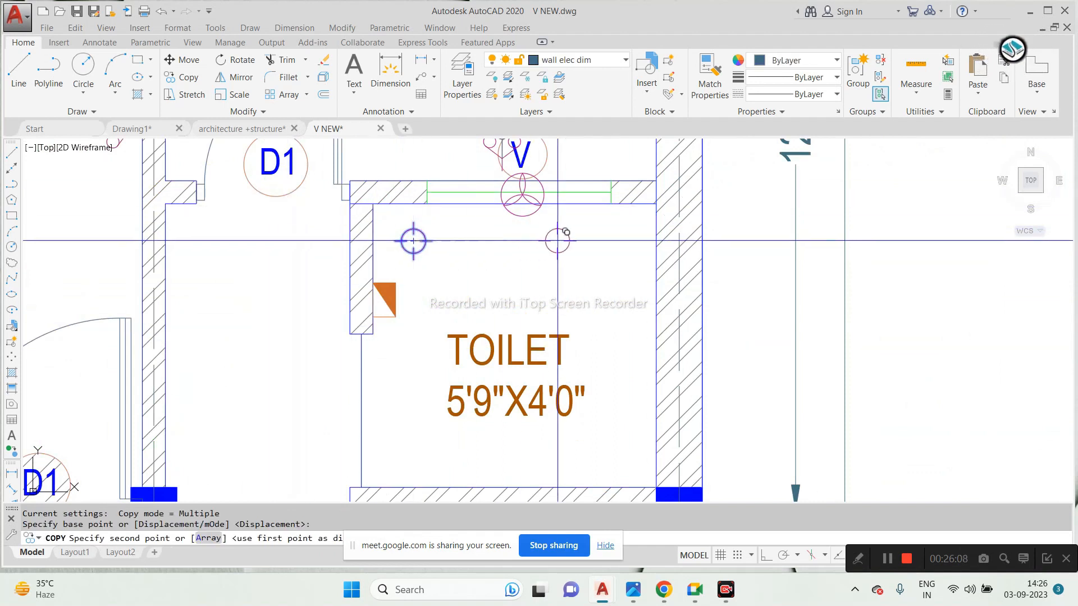
pyautogui.click(767, 556)
pyautogui.click(609, 241)
pyautogui.press('Escape')
# Step: Mirror both ceiling lights about the toilet's horizontal midline, keeping the source lights
pyautogui.click(623, 279)
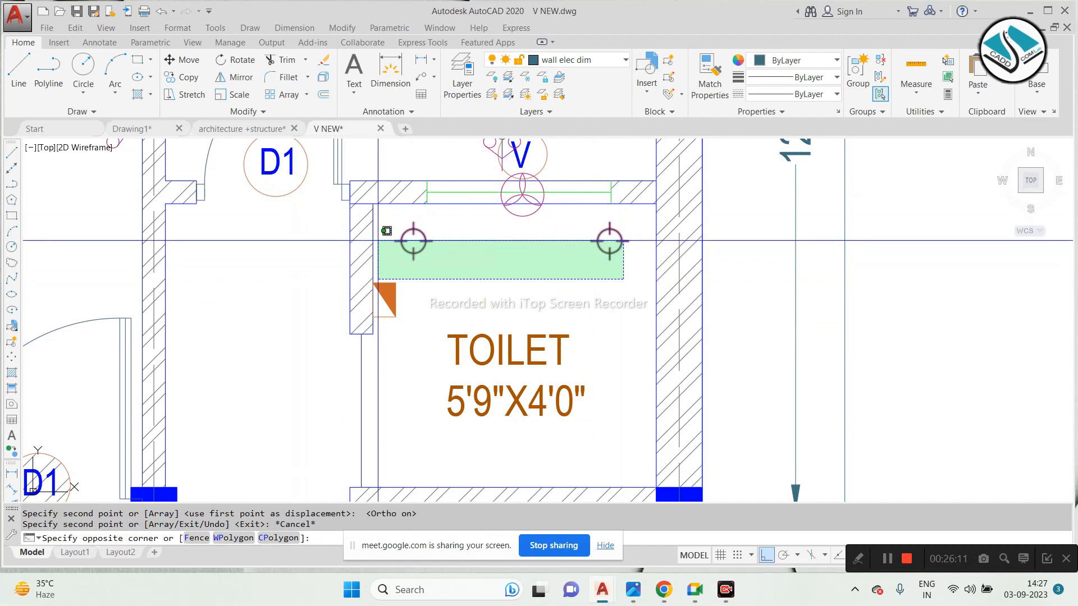
pyautogui.click(413, 242)
pyautogui.write('mi')
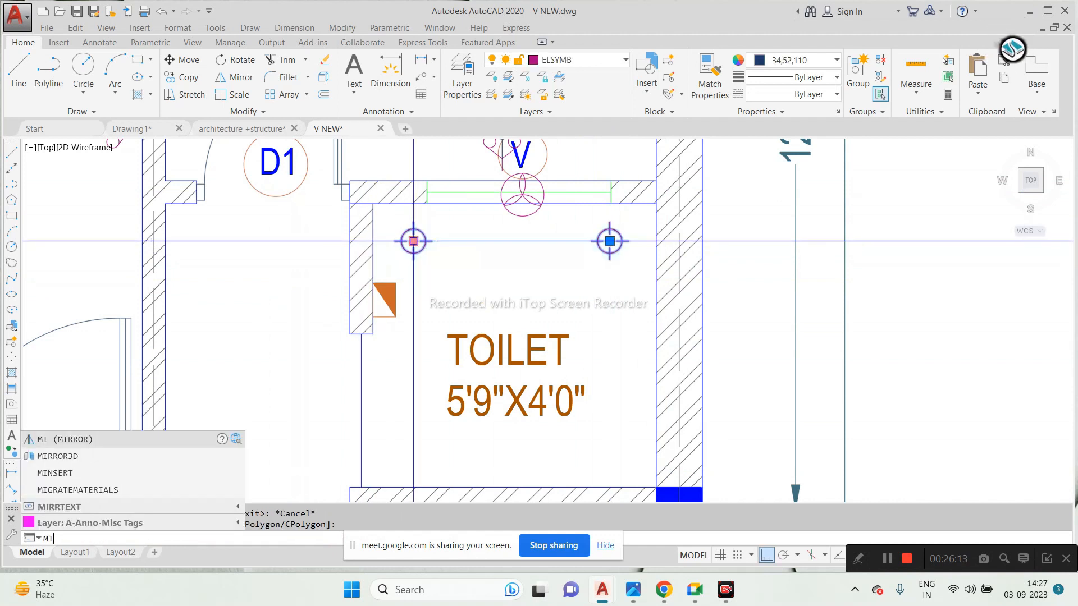
pyautogui.press('Return')
pyautogui.click(656, 350)
pyautogui.click(393, 351)
pyautogui.press('Return')
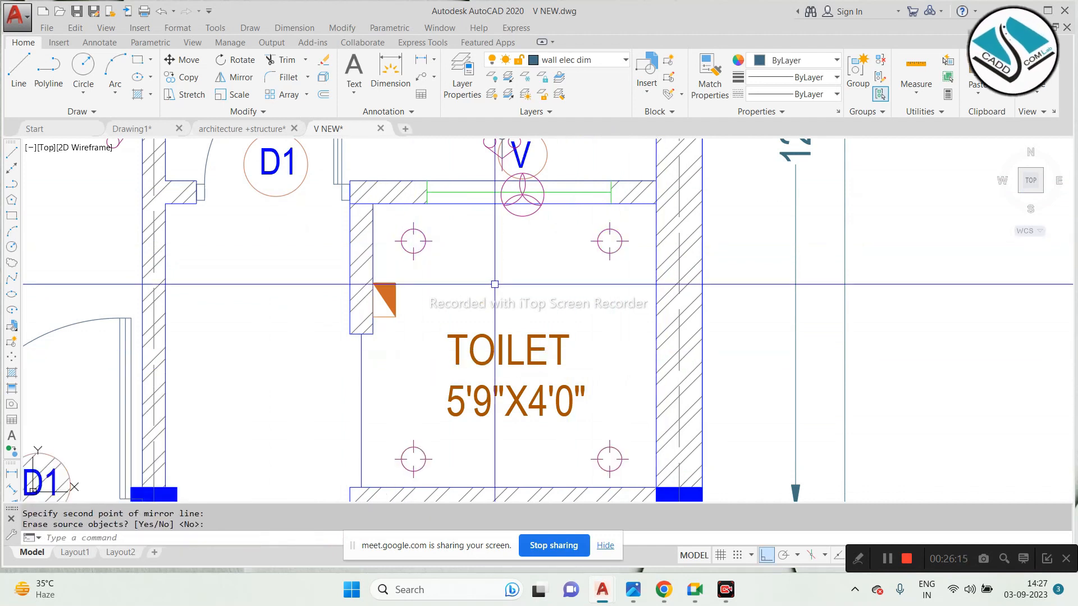
# Step: Draw a rectangle in the toilet from the centre of the upper-left ceiling light to the centre of the lower-right one
pyautogui.scroll(-2, 499, 278)
pyautogui.scroll(2, 510, 319)
pyautogui.press('Escape')
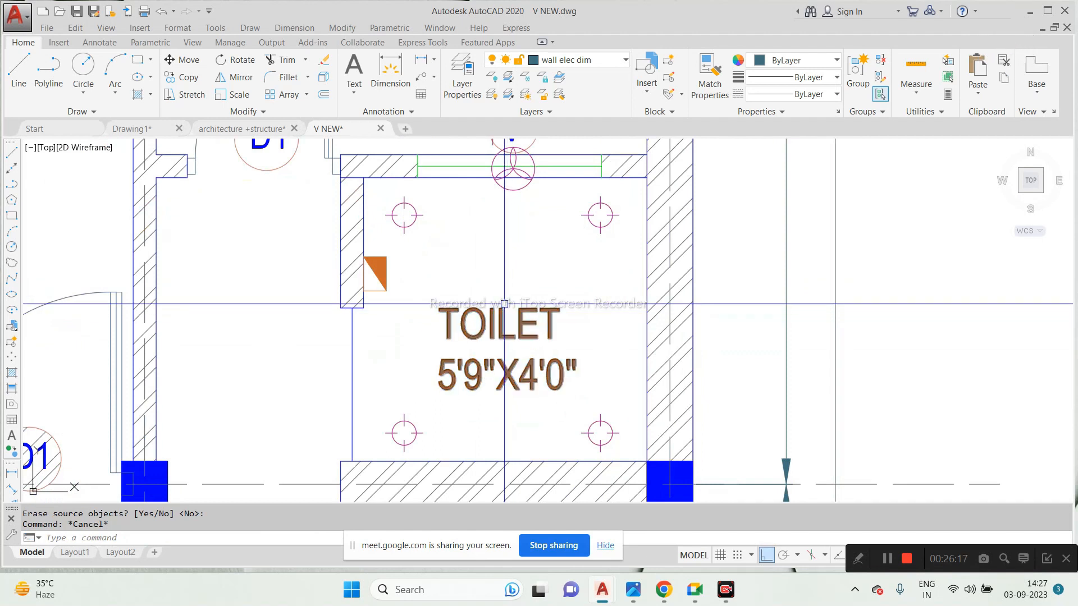
pyautogui.write('rec')
pyautogui.press('Return')
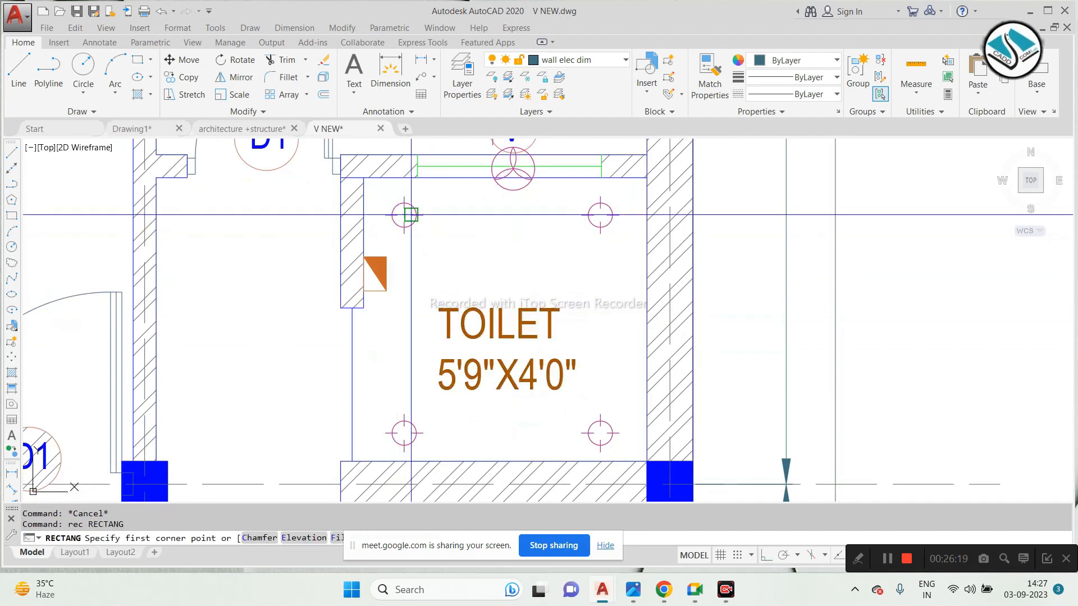
pyautogui.scroll(2, 398, 215)
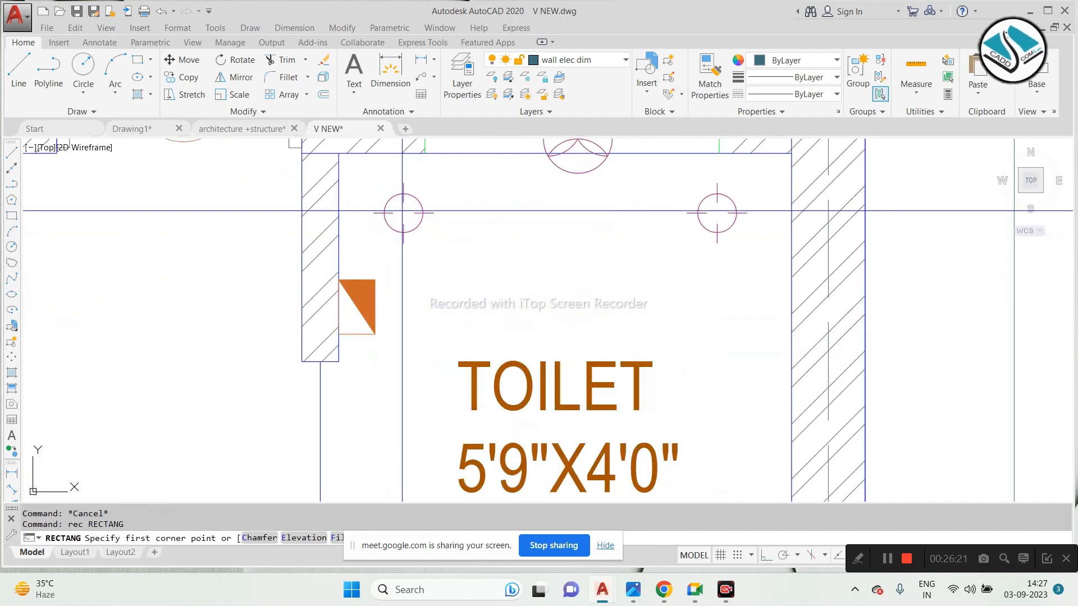
pyautogui.click(403, 211)
pyautogui.scroll(-1, 404, 197)
pyautogui.scroll(2, 601, 442)
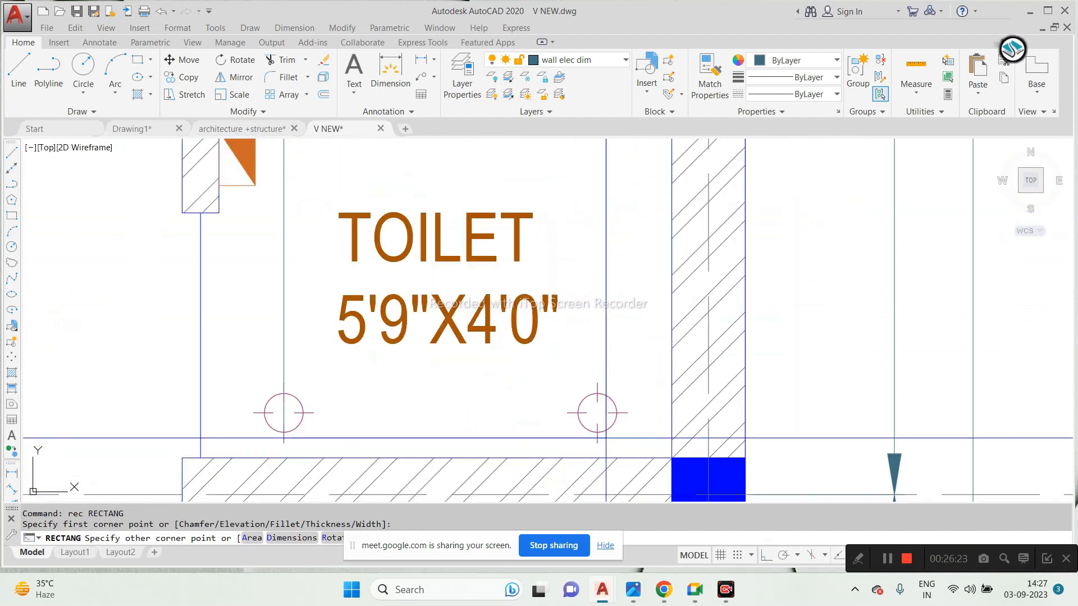
pyautogui.click(593, 400)
pyautogui.scroll(-2, 592, 392)
pyautogui.press('Escape')
# Step: Set the ceiling light rectangle's colour to 147,149,152 and its linetype to CENTER
pyautogui.click(593, 328)
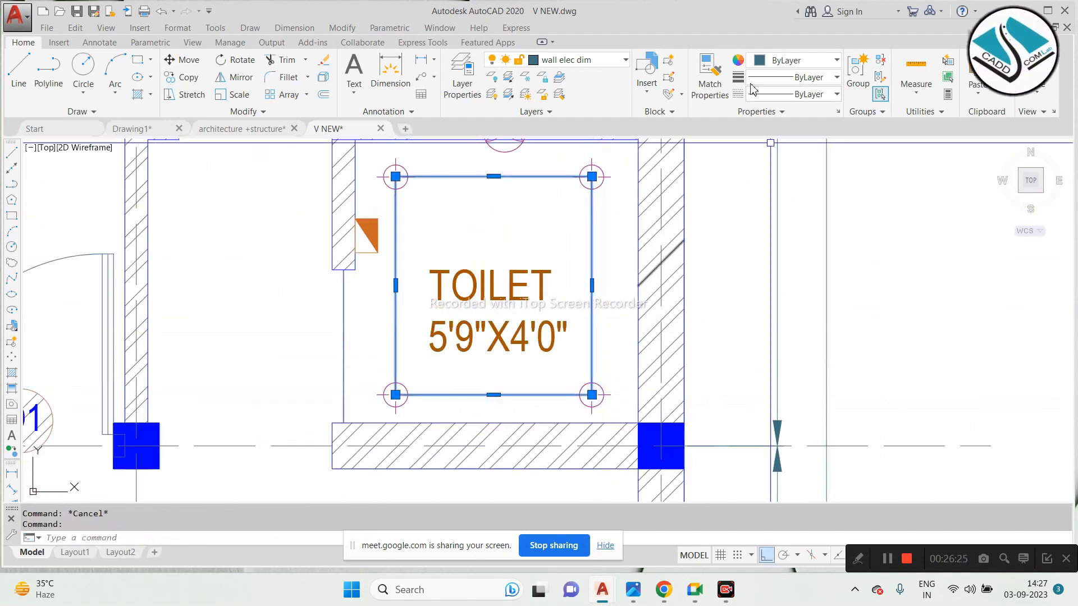
pyautogui.click(786, 65)
pyautogui.click(756, 140)
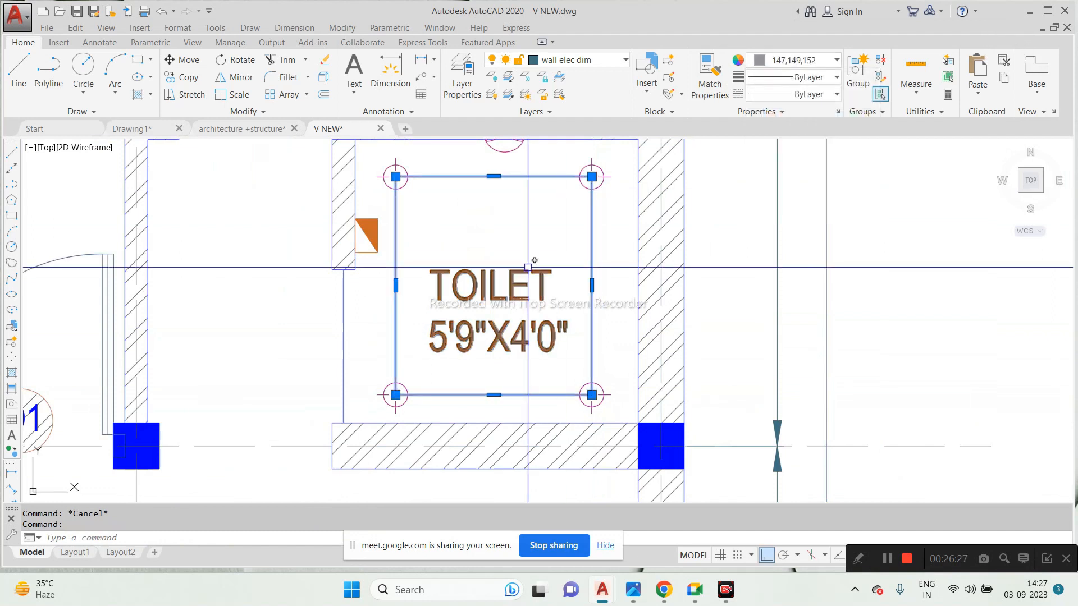
pyautogui.click(797, 97)
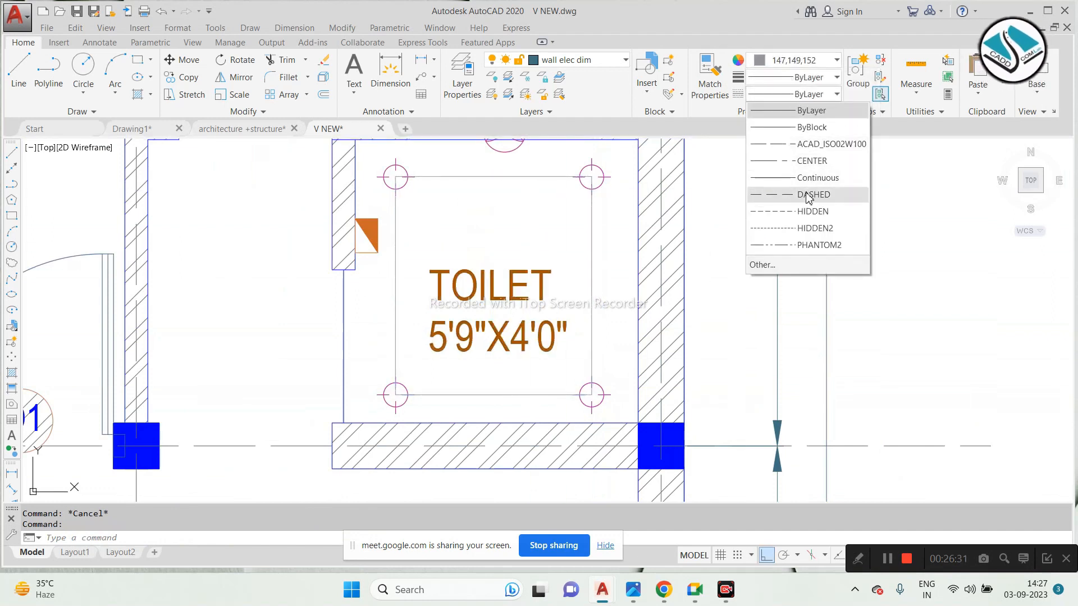
pyautogui.click(808, 163)
pyautogui.press('Escape')
pyautogui.scroll(-2, 448, 236)
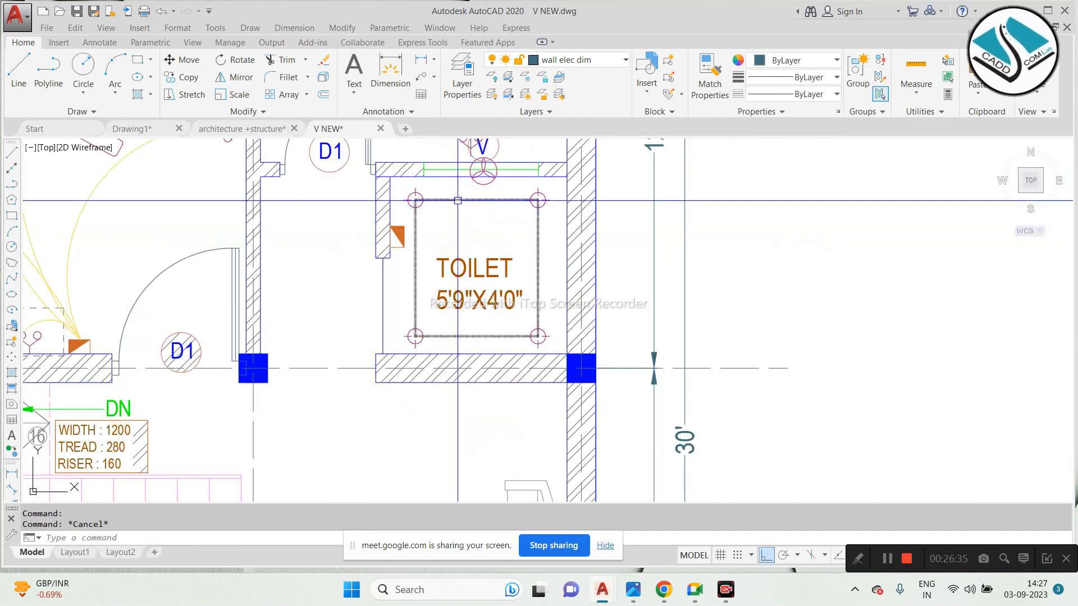
# Step: Copy the toilet's wash basin, basin light and washbasin plug point from the architecture +structure drawing to the clipboard
pyautogui.click(245, 129)
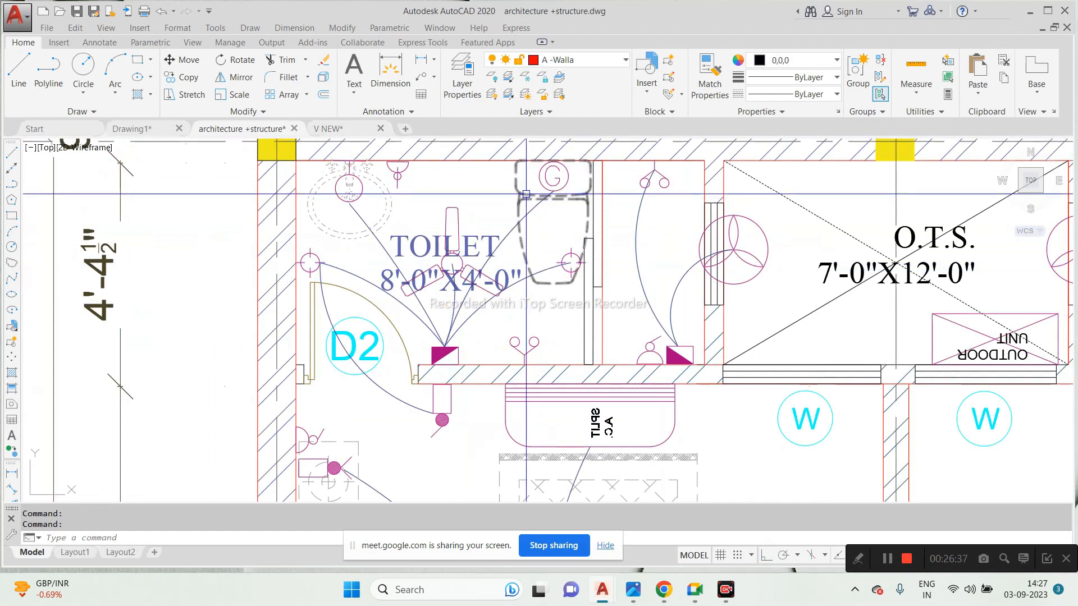
pyautogui.scroll(3, 375, 166)
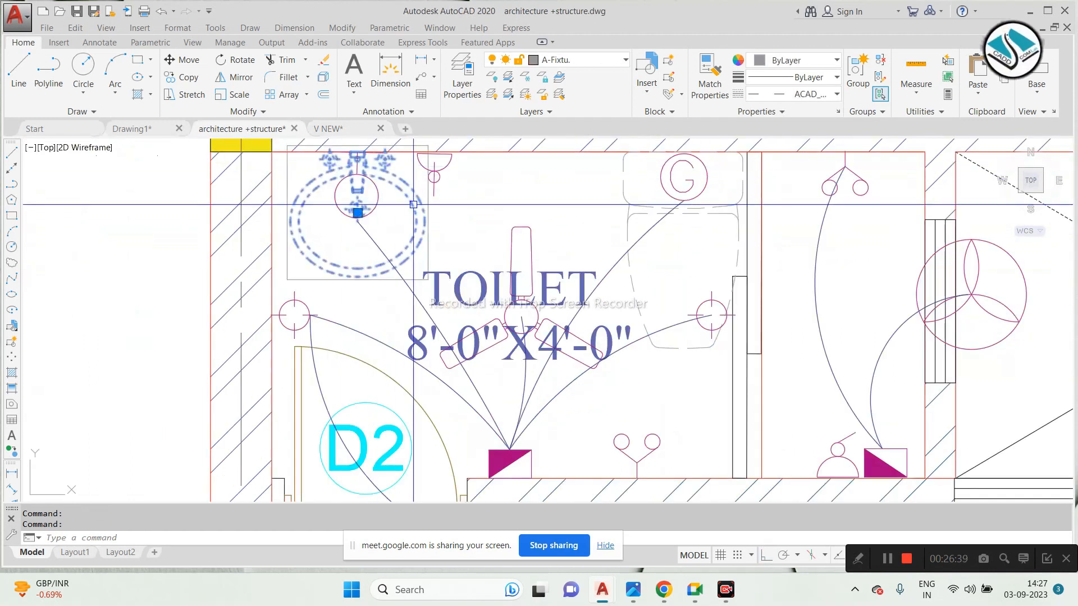
pyautogui.click(378, 189)
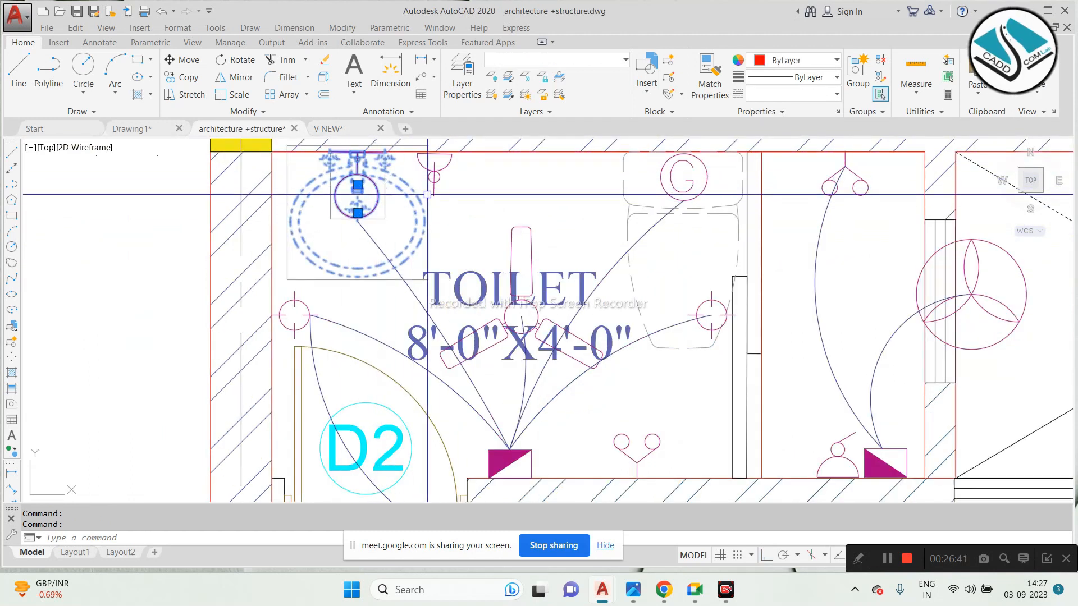
pyautogui.scroll(-6, 408, 173)
pyautogui.scroll(5, 845, 261)
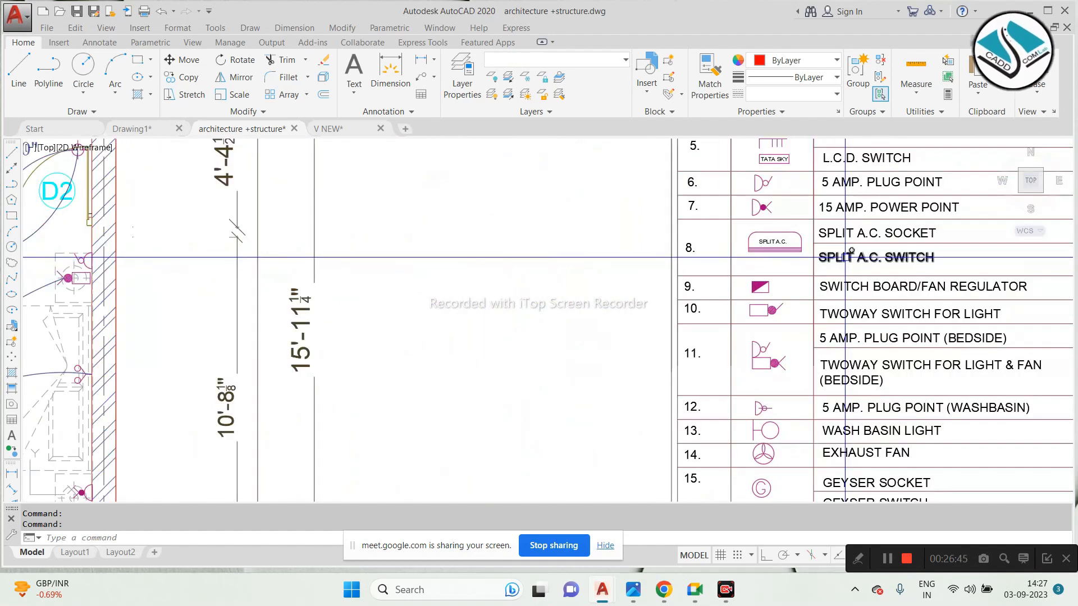
pyautogui.moveTo(797, 326)
pyautogui.mouseDown(button='middle')
pyautogui.moveTo(651, 234)
pyautogui.moveTo(584, 213)
pyautogui.mouseUp(button='middle')
pyautogui.scroll(2, 613, 288)
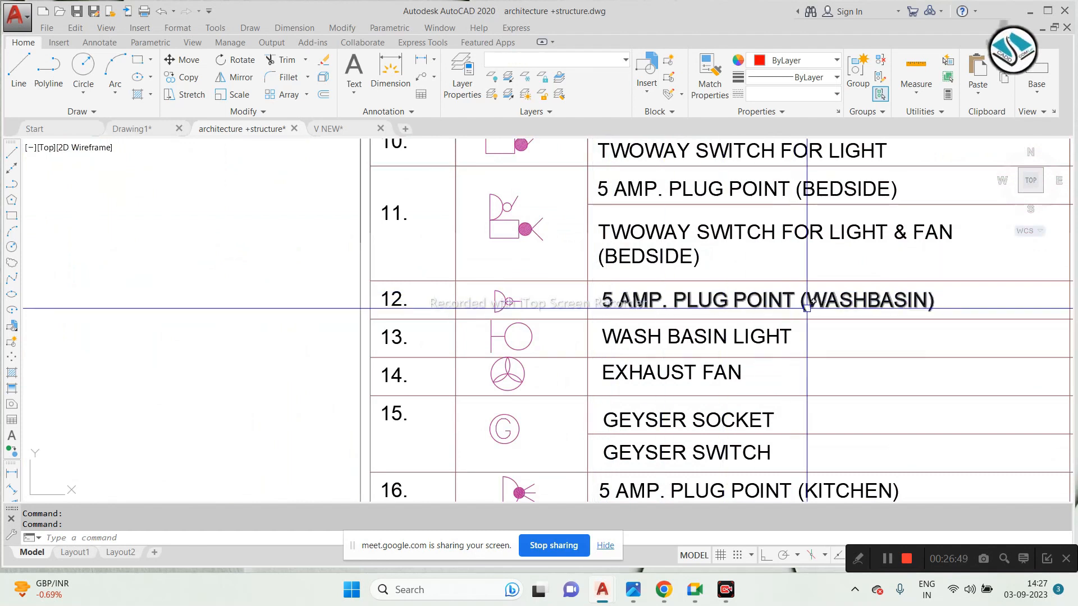
pyautogui.scroll(-5, 806, 308)
pyautogui.scroll(5, 160, 188)
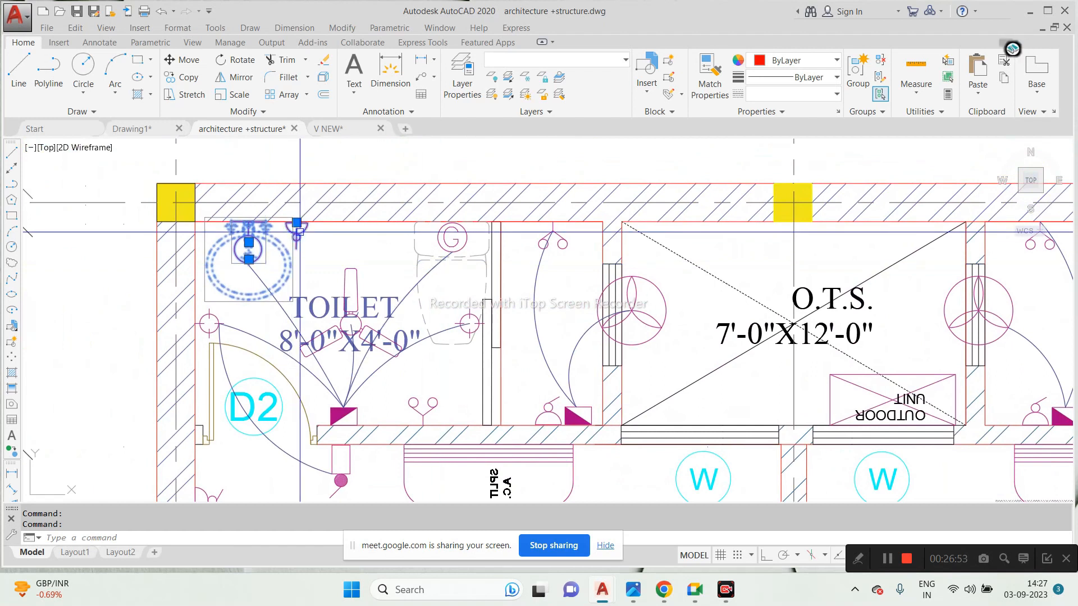
pyautogui.hotkey('ctrl', 'c')
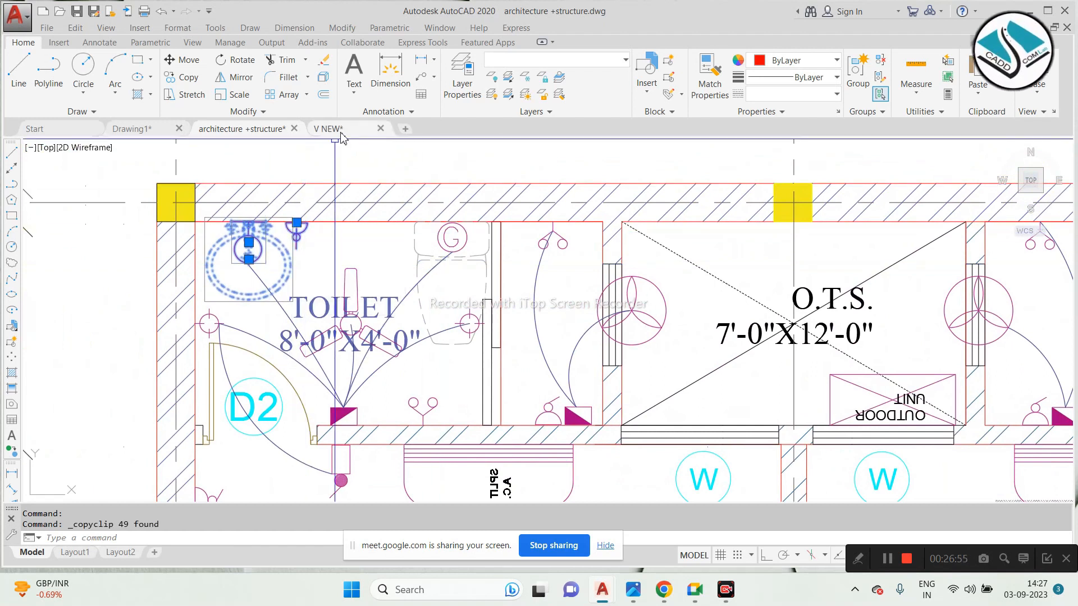
# Step: Paste the wash basin, basin light and plug point into the V NEW drawing, in the empty space right of the toilet
pyautogui.click(330, 128)
pyautogui.hotkey('ctrl', 'v')
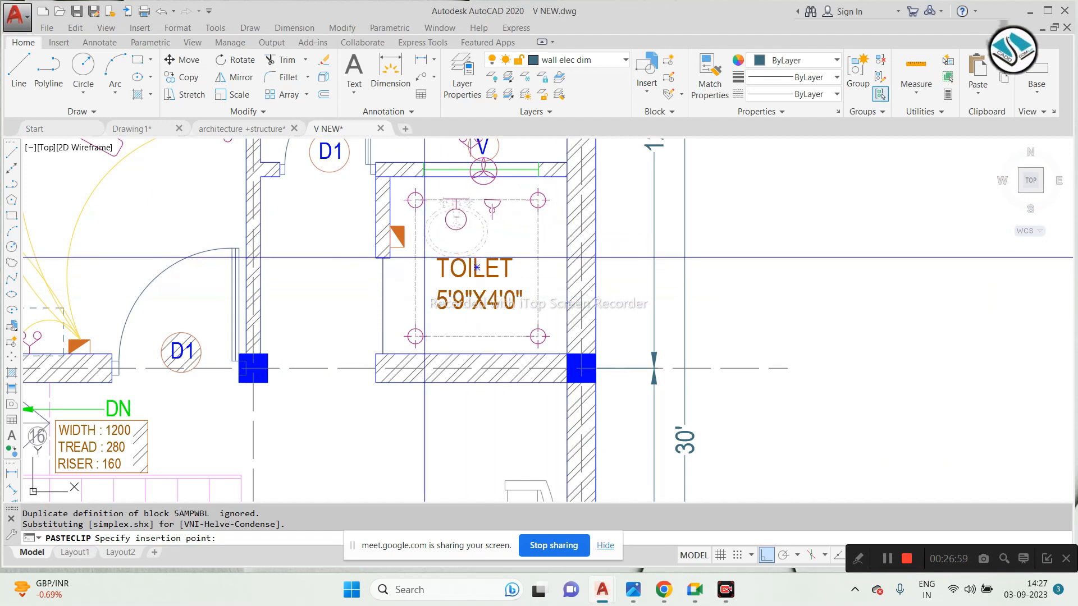
pyautogui.scroll(3, 424, 258)
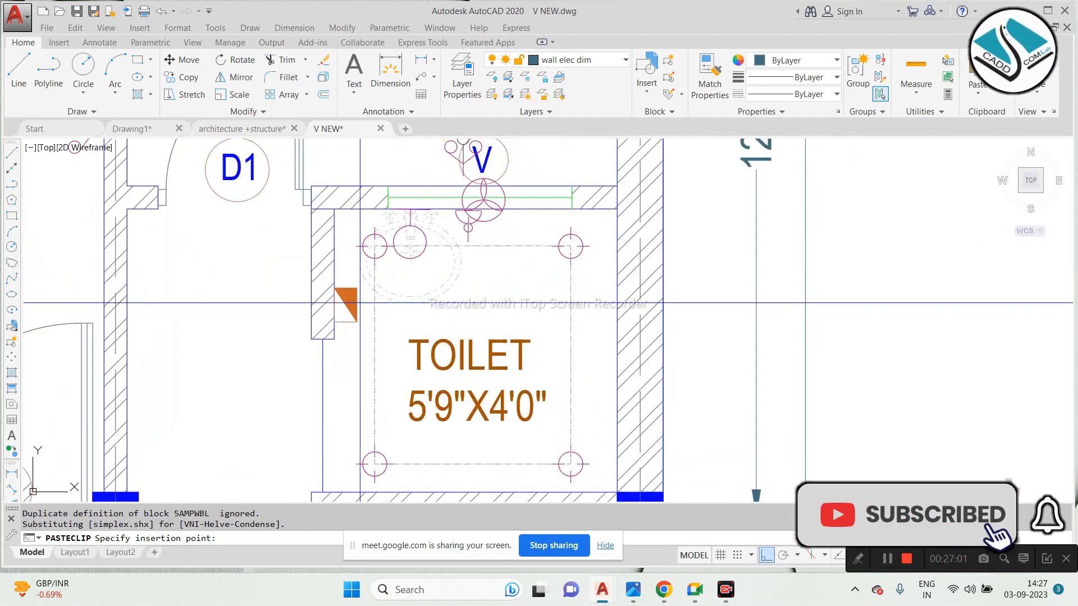
pyautogui.scroll(-3, 368, 302)
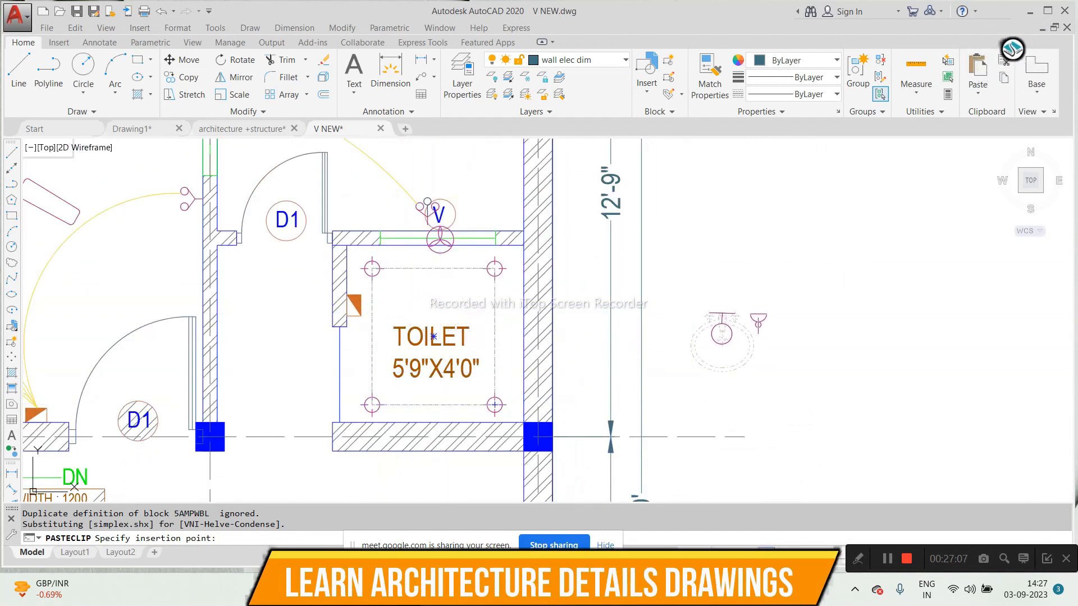
pyautogui.click(690, 371)
# Step: Group the pasted wash basin, basin light and plug point into one object
pyautogui.press('Escape')
pyautogui.click(799, 303)
pyautogui.click(699, 369)
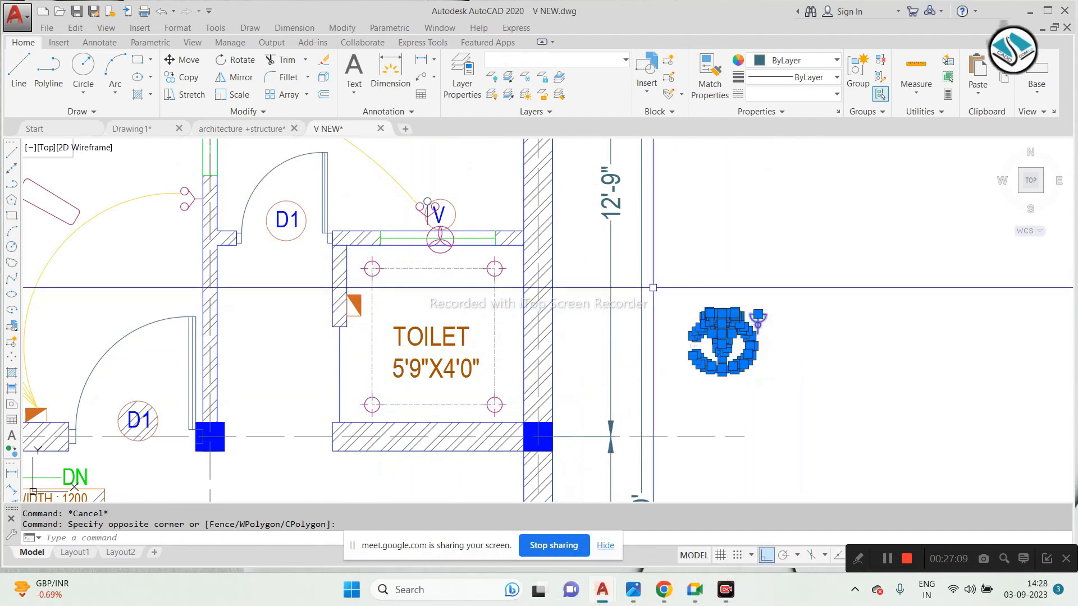
pyautogui.click(857, 73)
pyautogui.press('Escape')
# Step: Rotate the wash basin group a quarter turn clockwise so its wall side faces right
pyautogui.click(697, 349)
pyautogui.press('Return')
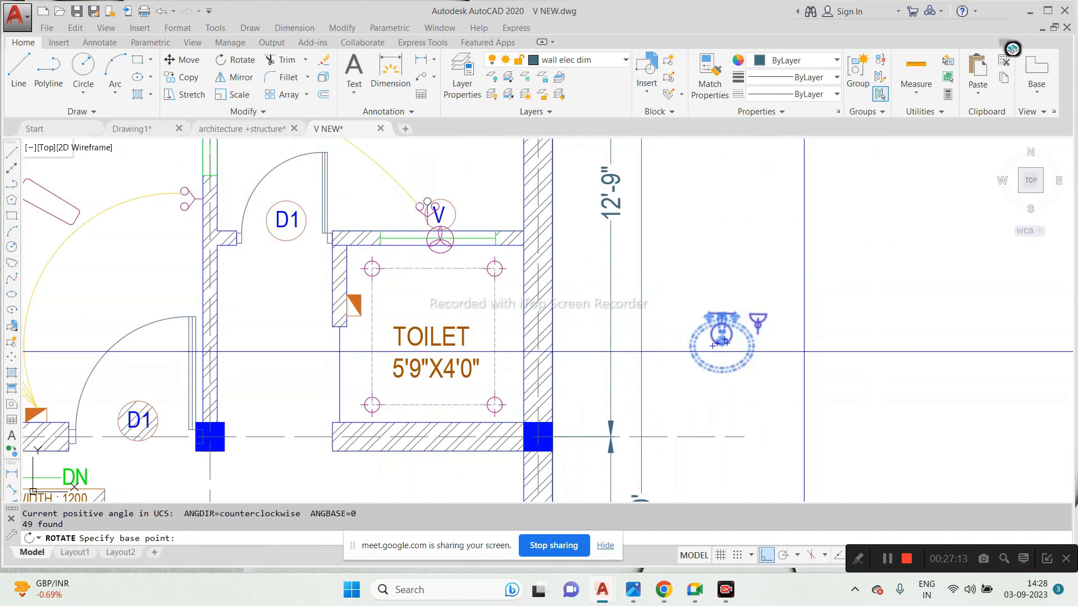
pyautogui.click(760, 347)
pyautogui.click(762, 416)
# Step: Move the wash basin group against the inner face of the toilet's right wall, with Ortho off for the placement
pyautogui.click(724, 355)
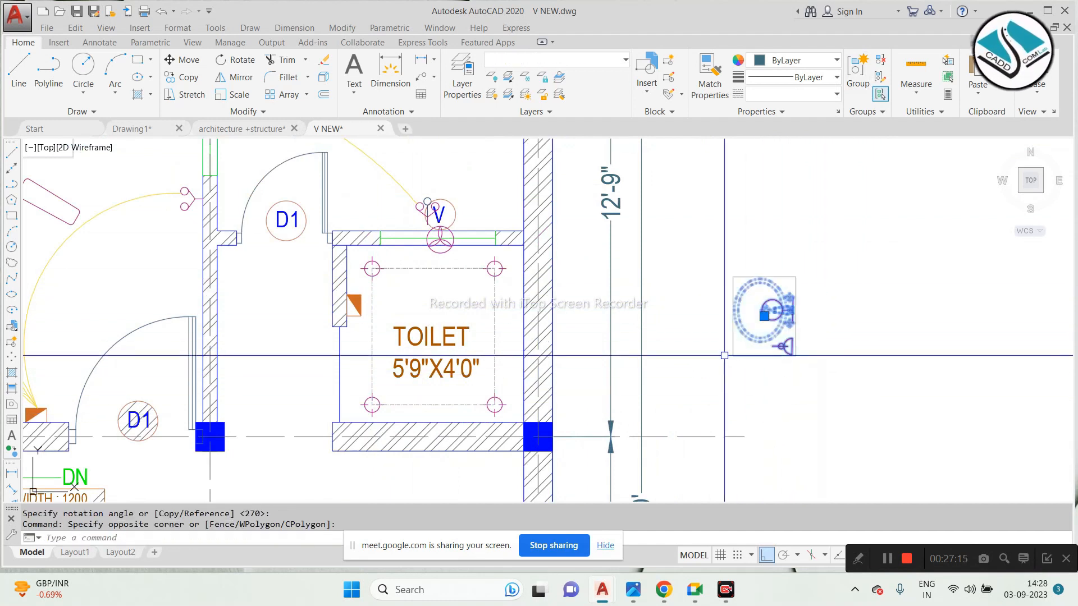
pyautogui.write('m')
pyautogui.press('Return')
pyautogui.click(764, 316)
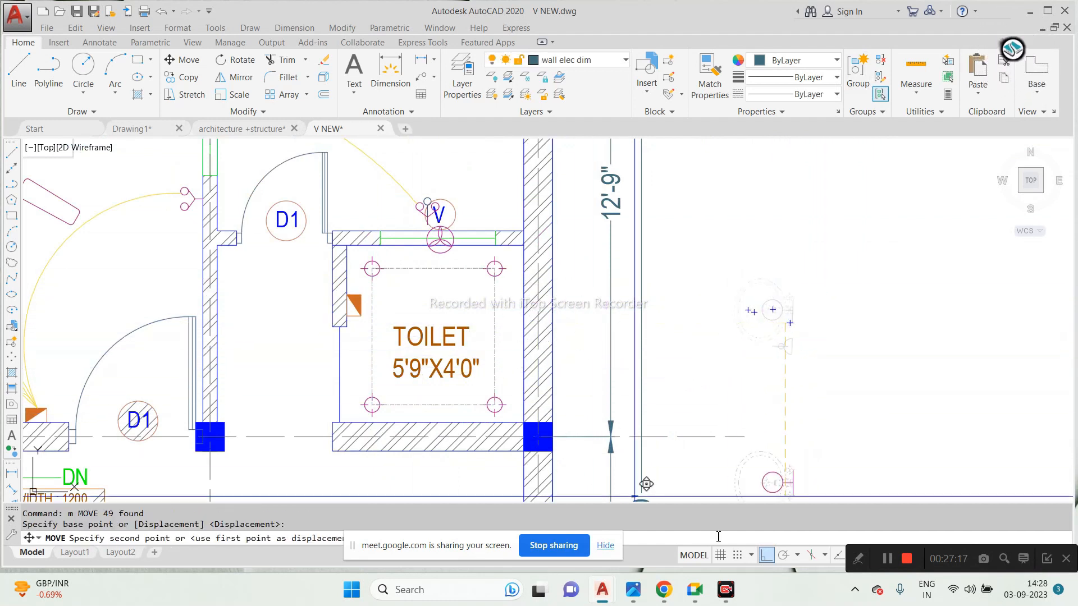
pyautogui.scroll(4, 542, 375)
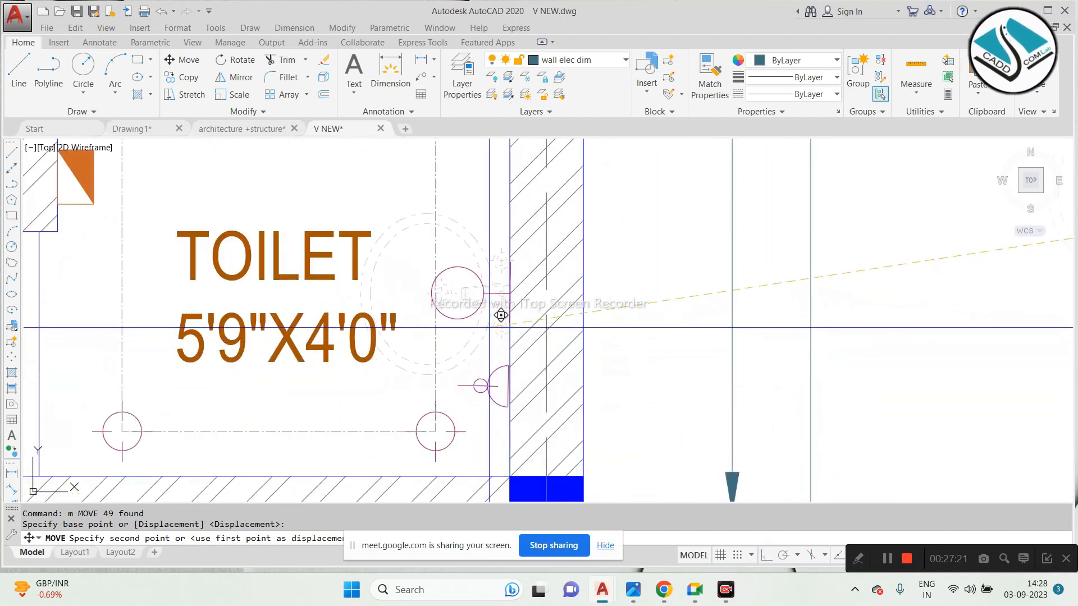
pyautogui.press('F8')
pyautogui.click(500, 286)
pyautogui.scroll(-4, 563, 298)
pyautogui.moveTo(553, 272); pyautogui.dragTo(580, 298, button='middle')
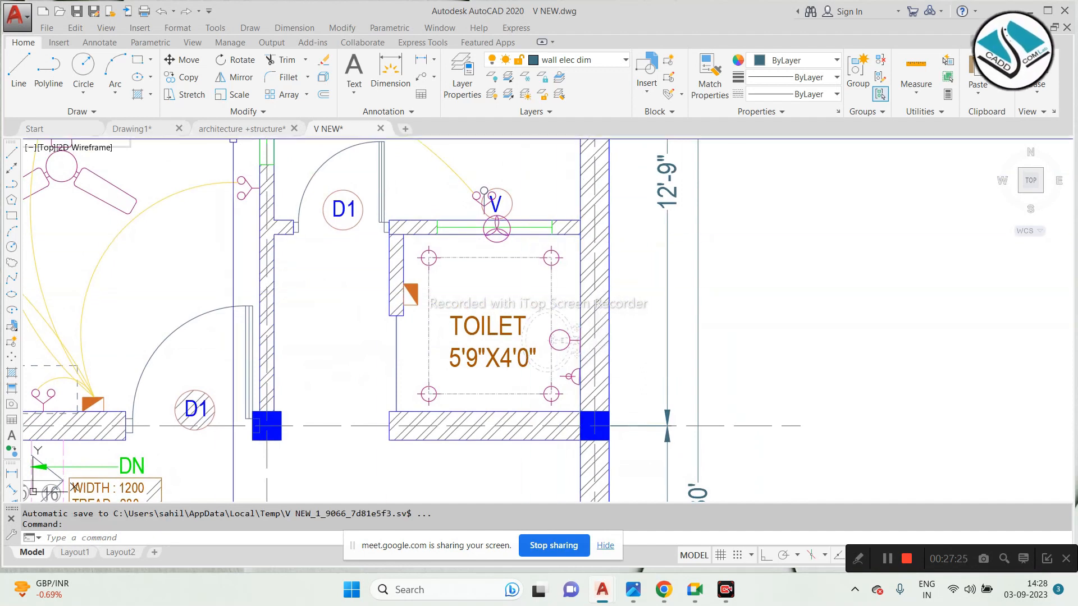
# Step: Copy the water closet and geyser symbol from the architecture +structure drawing and paste them right of the toilet in V NEW
pyautogui.click(245, 129)
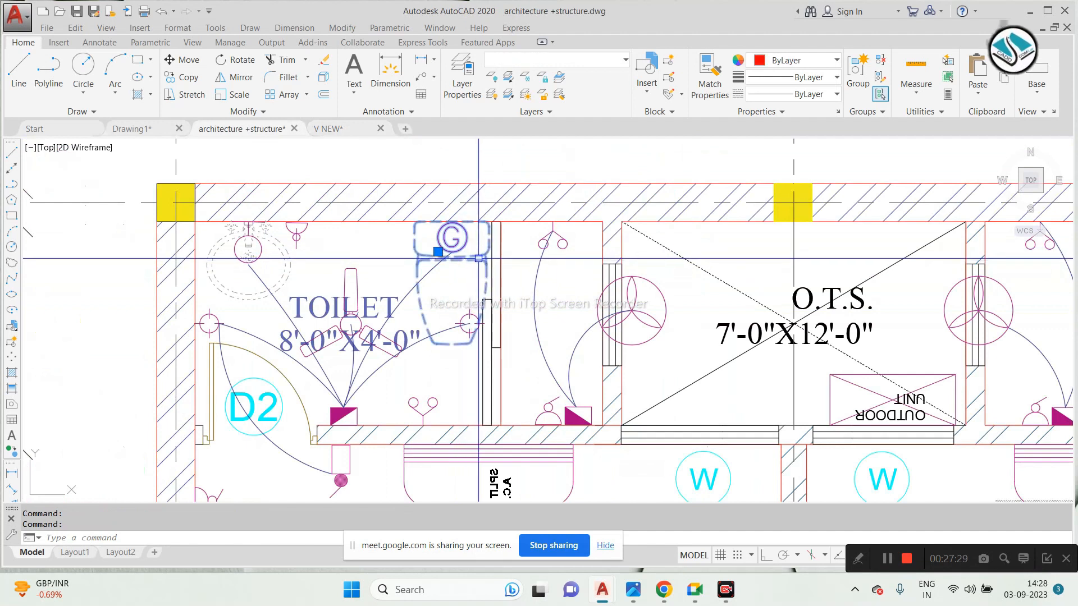
pyautogui.hotkey('ctrl', 'c')
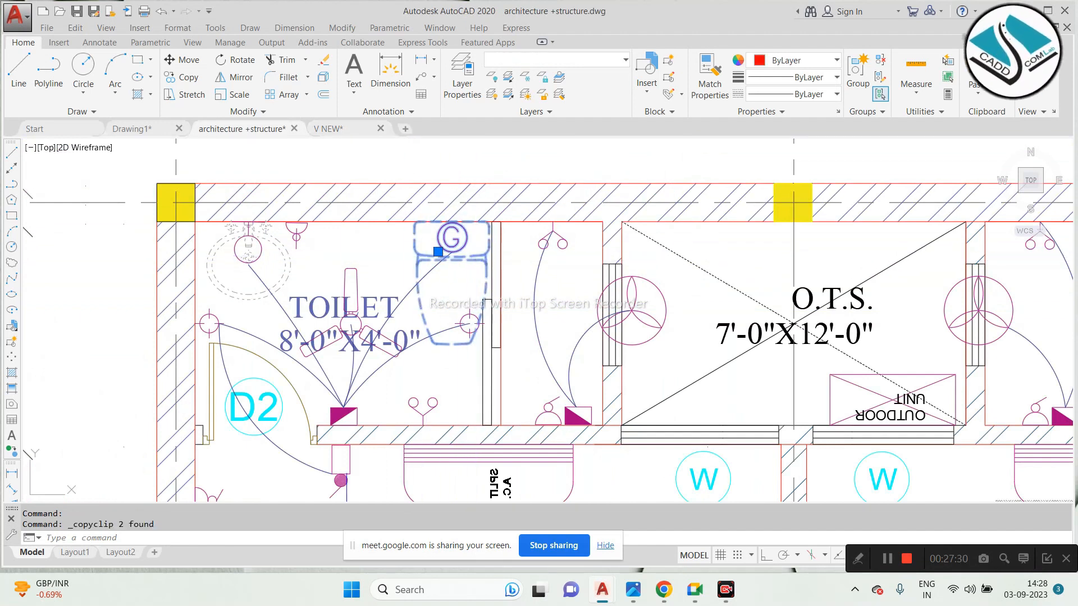
pyautogui.click(346, 133)
pyautogui.hotkey('ctrl', 'v')
pyautogui.hotkey('ctrl', 'v')
pyautogui.click(785, 351)
pyautogui.press('Escape')
# Step: Rotate the water closet and geyser symbol a quarter turn clockwise with Ortho on, so the cistern faces right
pyautogui.click(880, 233)
pyautogui.click(781, 331)
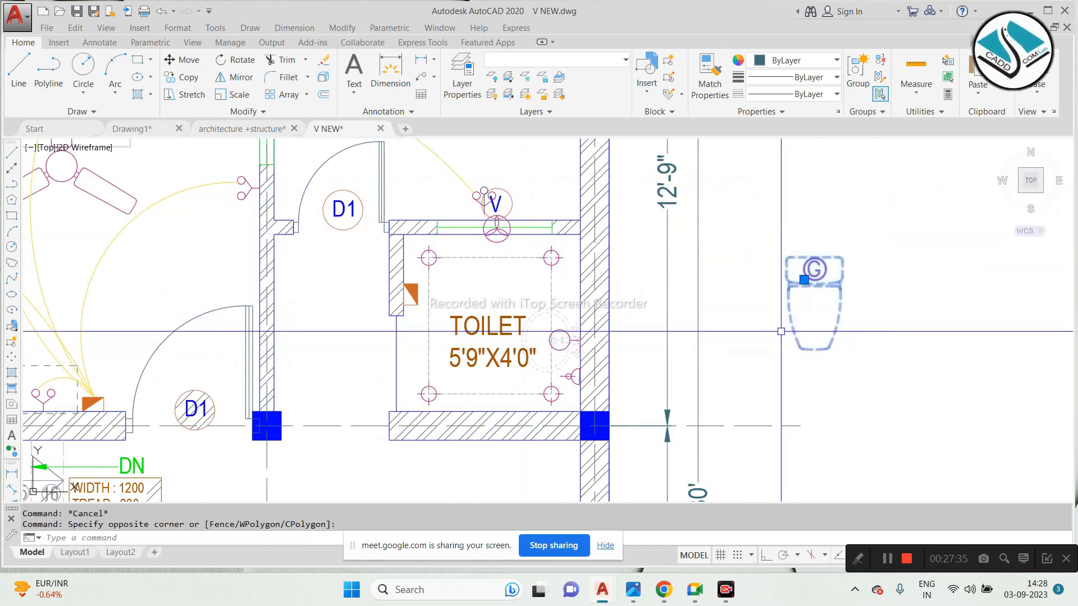
pyautogui.click(815, 270)
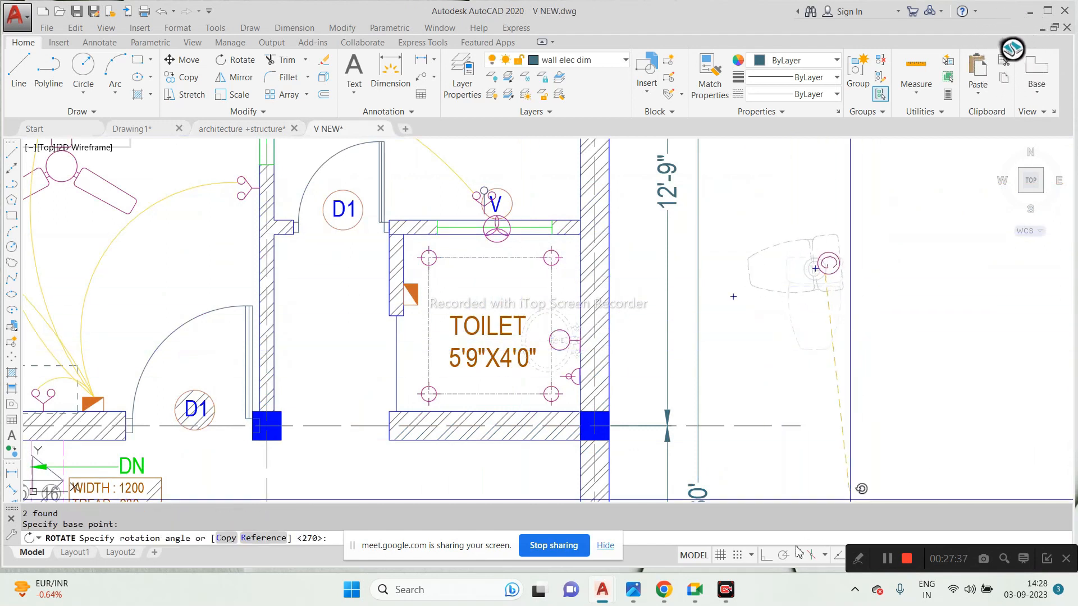
pyautogui.click(765, 559)
pyautogui.click(818, 395)
# Step: Move the water closet and geyser symbol into the toilet's upper-right corner, with the cistern against the right wall
pyautogui.click(886, 207)
pyautogui.click(765, 312)
pyautogui.write('m')
pyautogui.press('space')
pyautogui.click(828, 264)
pyautogui.scroll(4, 584, 260)
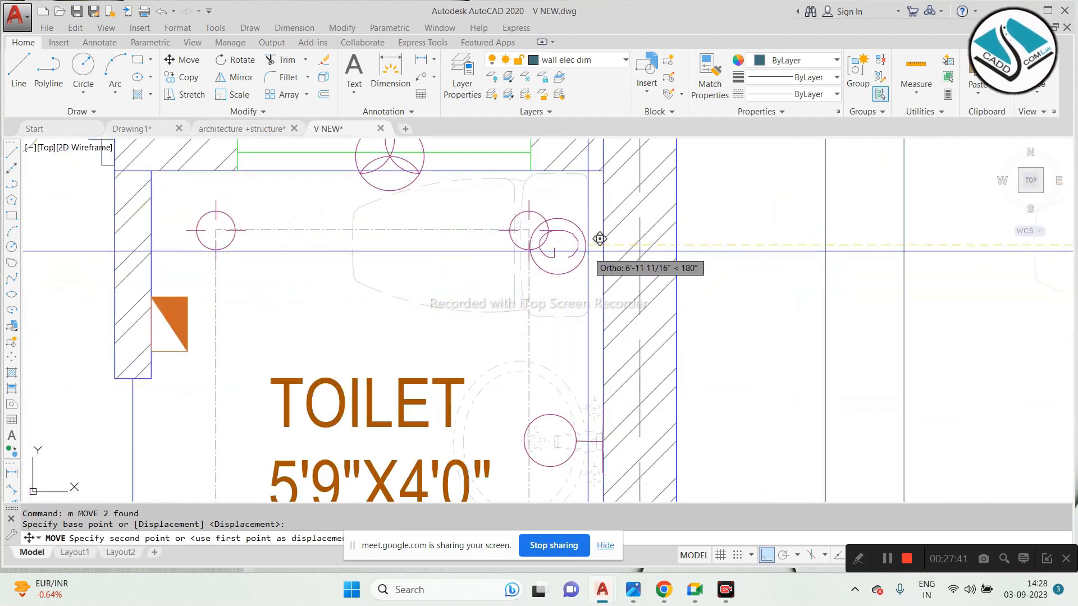
pyautogui.press('F8')
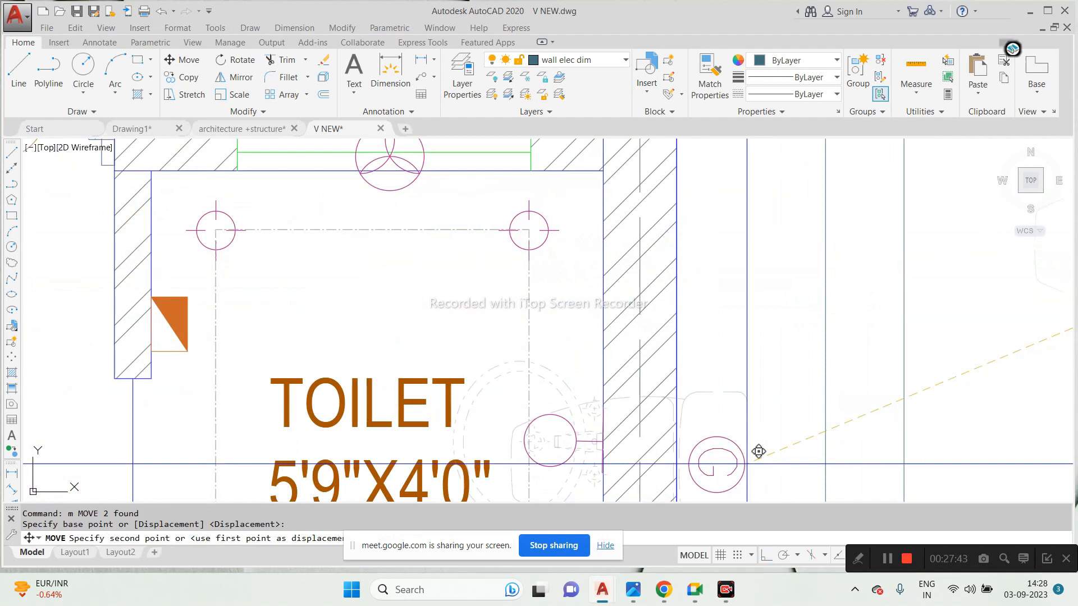
pyautogui.press('Escape')
pyautogui.scroll(-4, 614, 234)
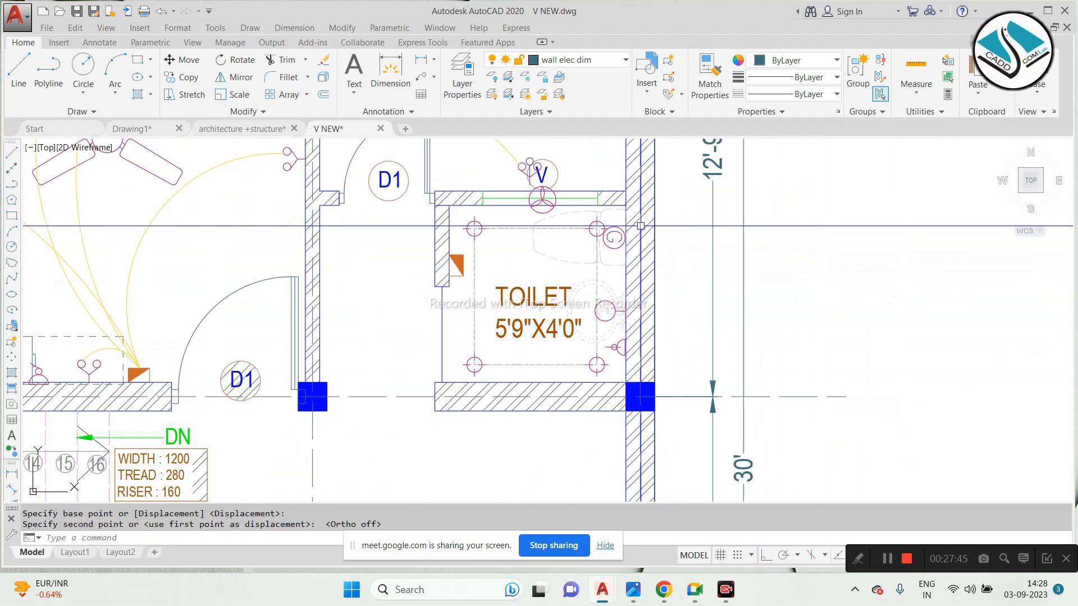
pyautogui.moveTo(692, 231); pyautogui.dragTo(647, 257, button='middle')
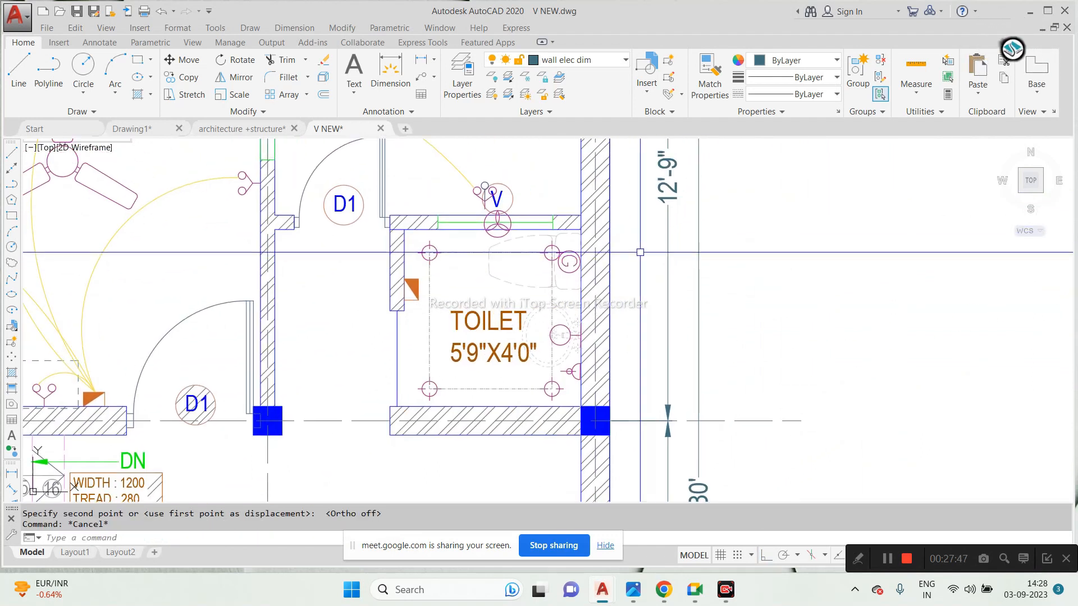
# Step: Check the reference toilet's wiring, and draw a wiring arc from the V NEW toilet's switchboard to the upper-right ceiling light
pyautogui.click(236, 129)
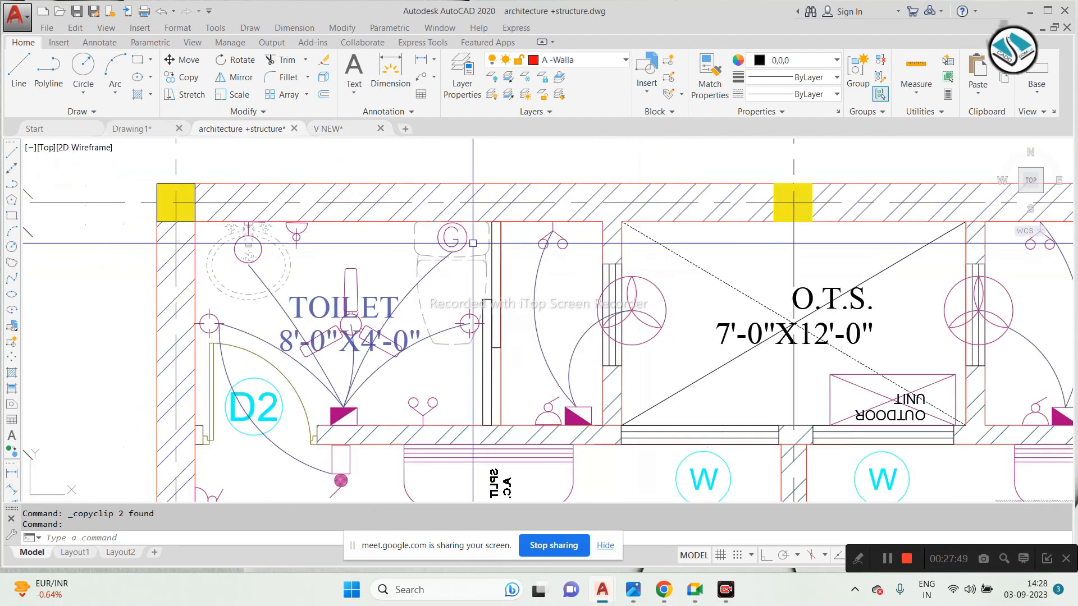
pyautogui.scroll(-2, 473, 243)
pyautogui.press('Escape')
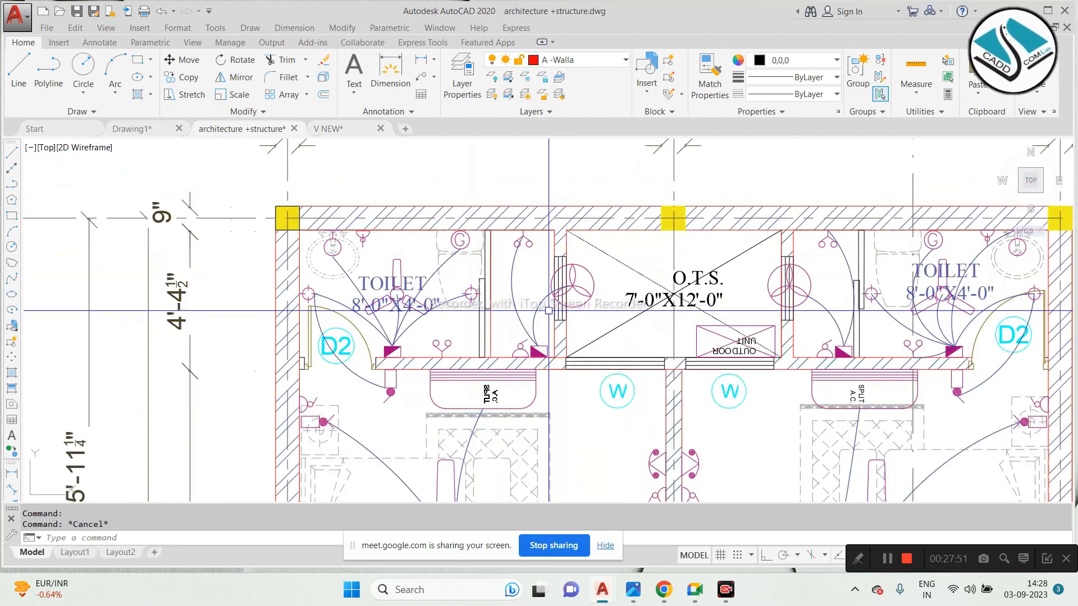
pyautogui.scroll(2, 396, 259)
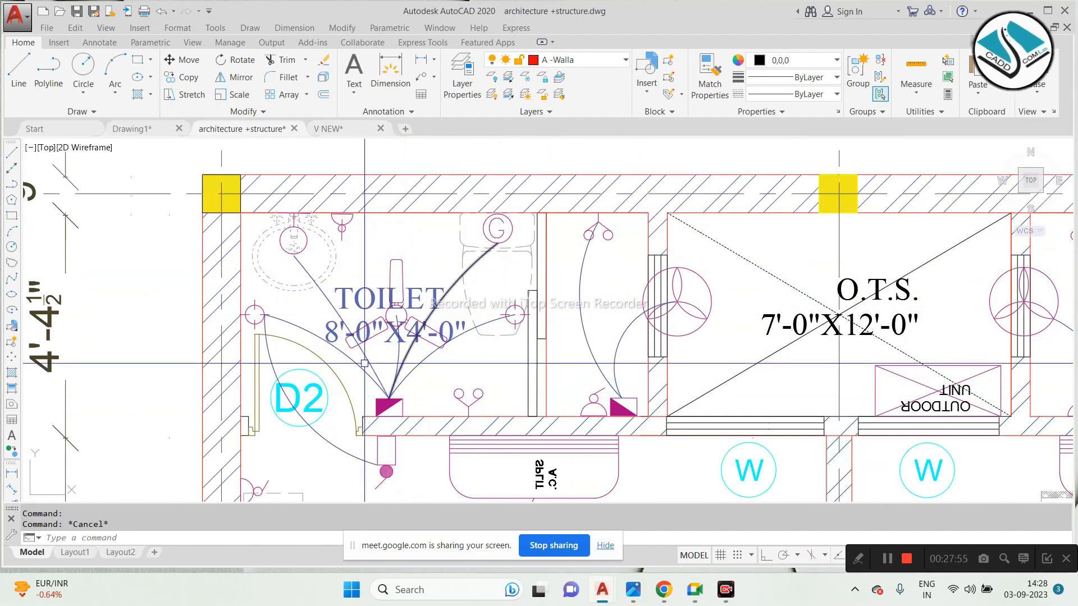
pyautogui.click(360, 130)
pyautogui.write('a')
pyautogui.press('Return')
pyautogui.scroll(2, 505, 303)
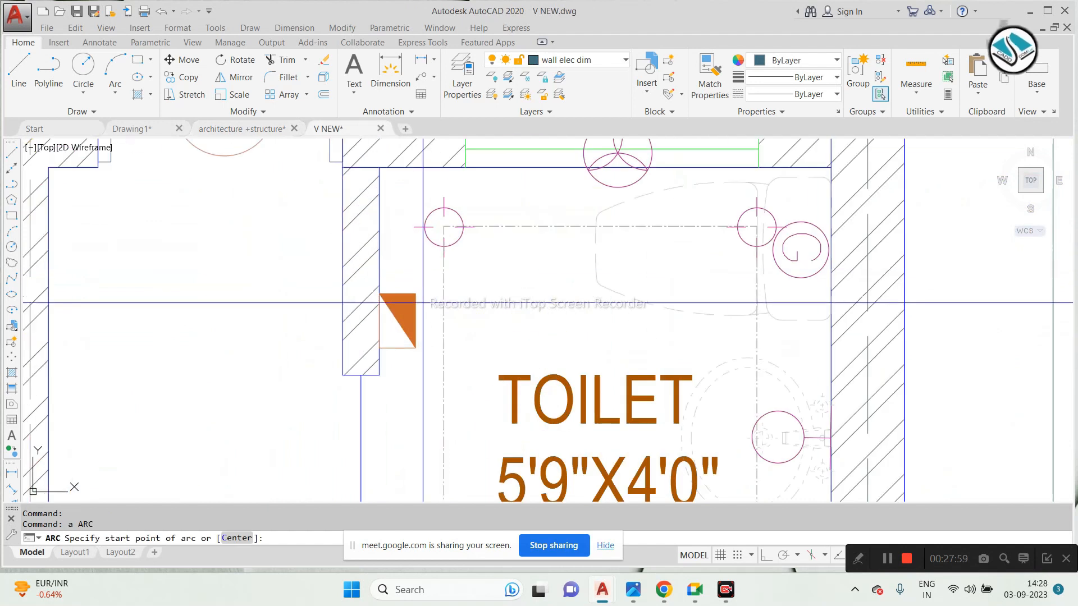
pyautogui.click(415, 320)
pyautogui.click(643, 335)
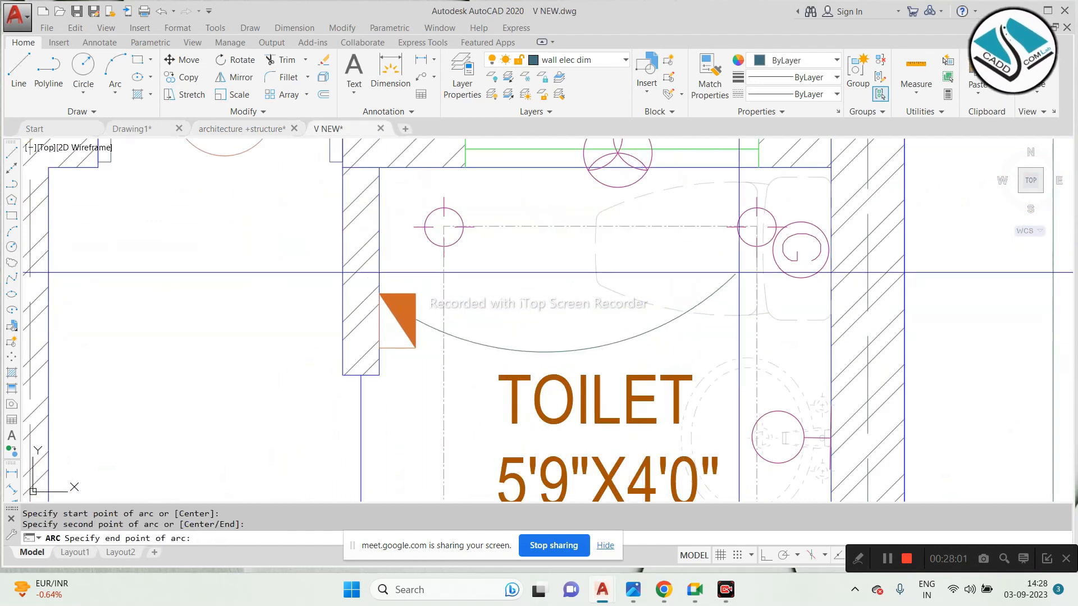
pyautogui.click(756, 238)
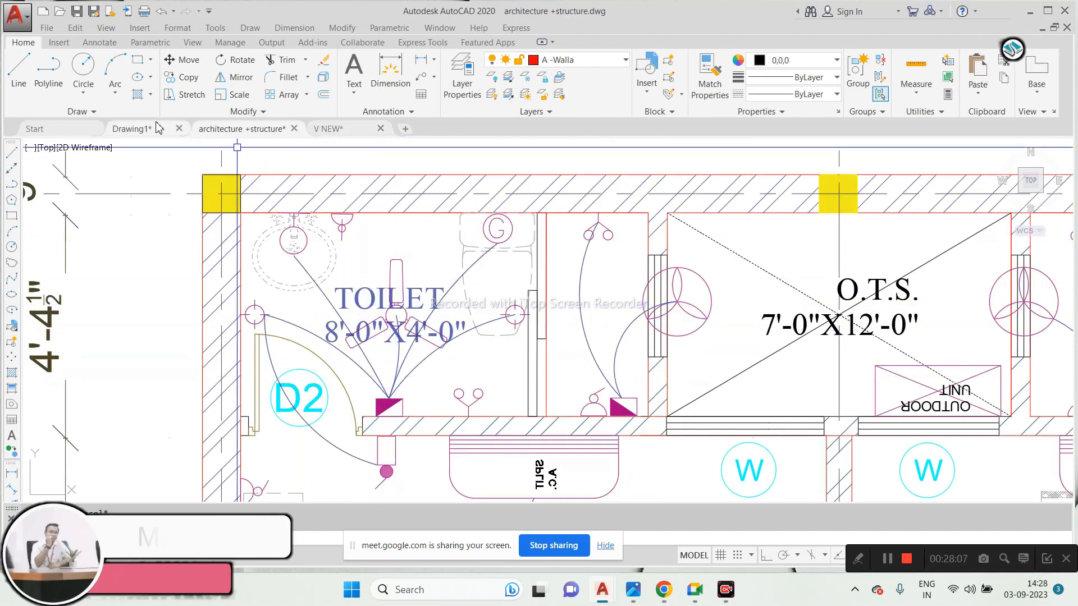
# Step: Draw wiring arcs from the toilet's switchboard to the geyser symbol and to the exhaust fan
pyautogui.click(355, 130)
pyautogui.scroll(-2, 434, 276)
pyautogui.scroll(3, 434, 276)
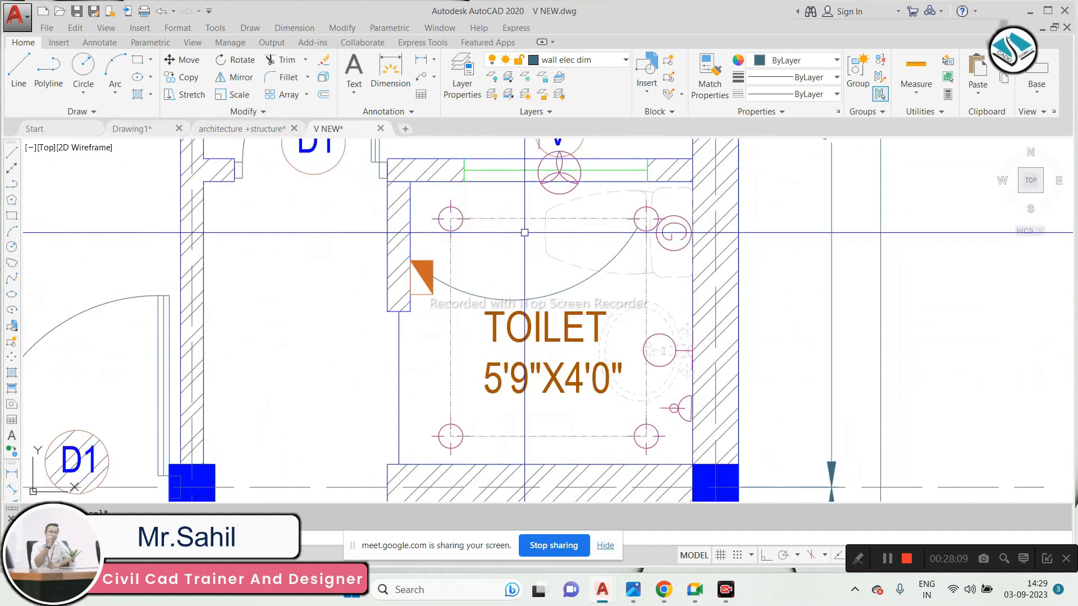
pyautogui.click(624, 268)
pyautogui.click(674, 248)
pyautogui.press('space')
pyautogui.click(435, 277)
pyautogui.click(474, 257)
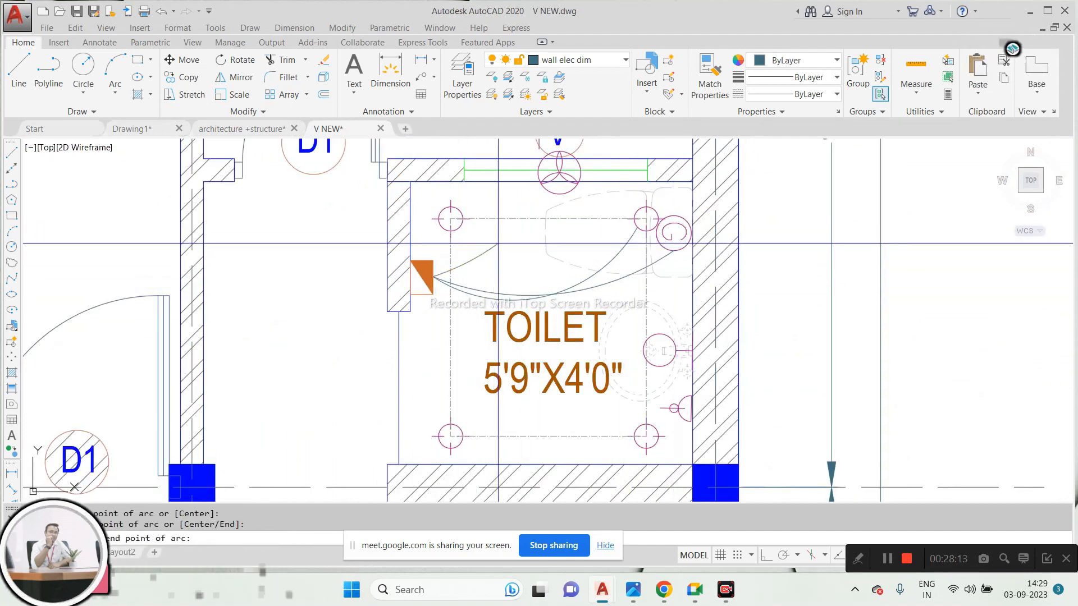
pyautogui.click(552, 191)
# Step: Draw a wiring arc from the toilet's switchboard to the wash basin light
pyautogui.moveTo(508, 242); pyautogui.dragTo(456, 194, button='middle')
pyautogui.scroll(2, 455, 202)
pyautogui.press('Escape')
pyautogui.press('space')
pyautogui.click(331, 234)
pyautogui.click(413, 288)
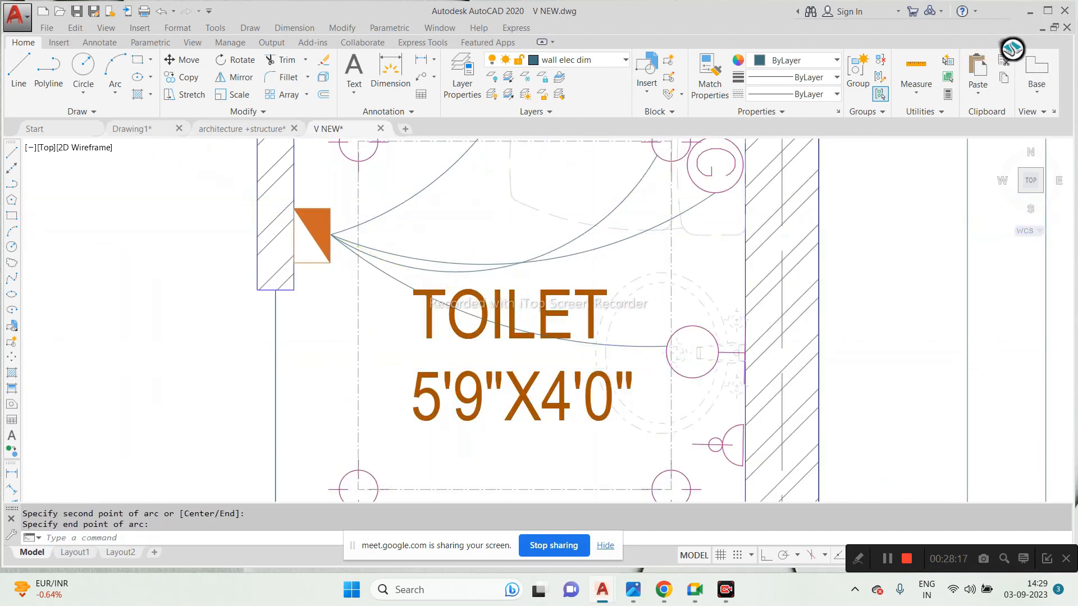
# Step: Draw a wiring arc from the toilet's switchboard down to the lower-left ceiling light
pyautogui.moveTo(482, 281); pyautogui.dragTo(528, 255, button='middle')
pyautogui.press('Escape')
pyautogui.press('space')
pyautogui.click(375, 210)
pyautogui.click(403, 308)
pyautogui.click(403, 444)
# Step: Draw a wiring arc from the toilet's switchboard to the lower-right ceiling light
pyautogui.press('Escape')
pyautogui.press('space')
pyautogui.click(376, 209)
pyautogui.click(482, 405)
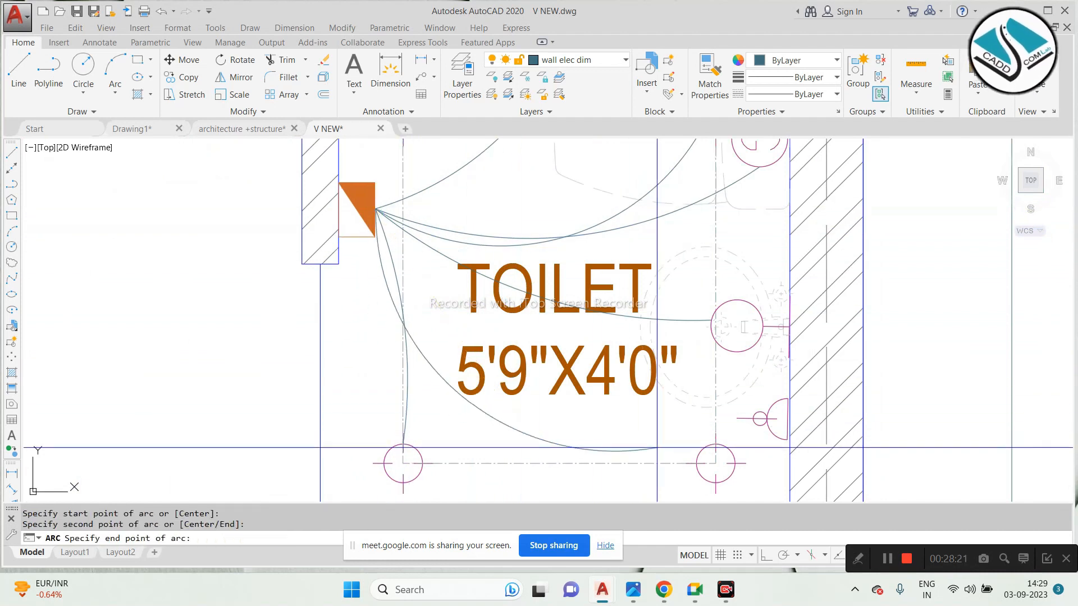
pyautogui.click(715, 443)
pyautogui.scroll(-6, 543, 284)
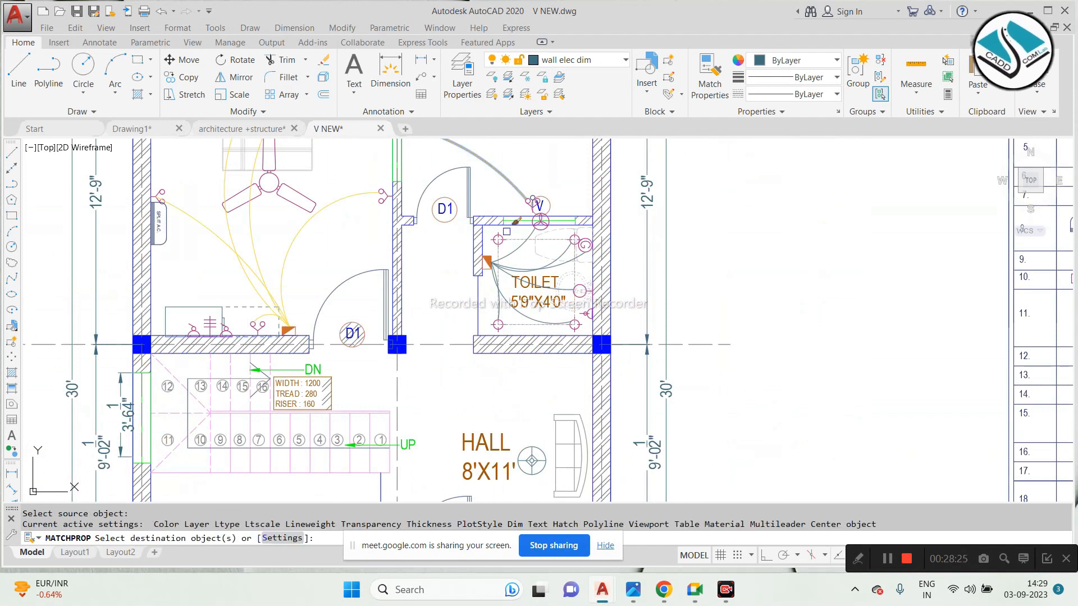
# Step: Match the properties of the toilet and courtyard wiring arcs to the existing yellow wiring
pyautogui.scroll(4, 506, 231)
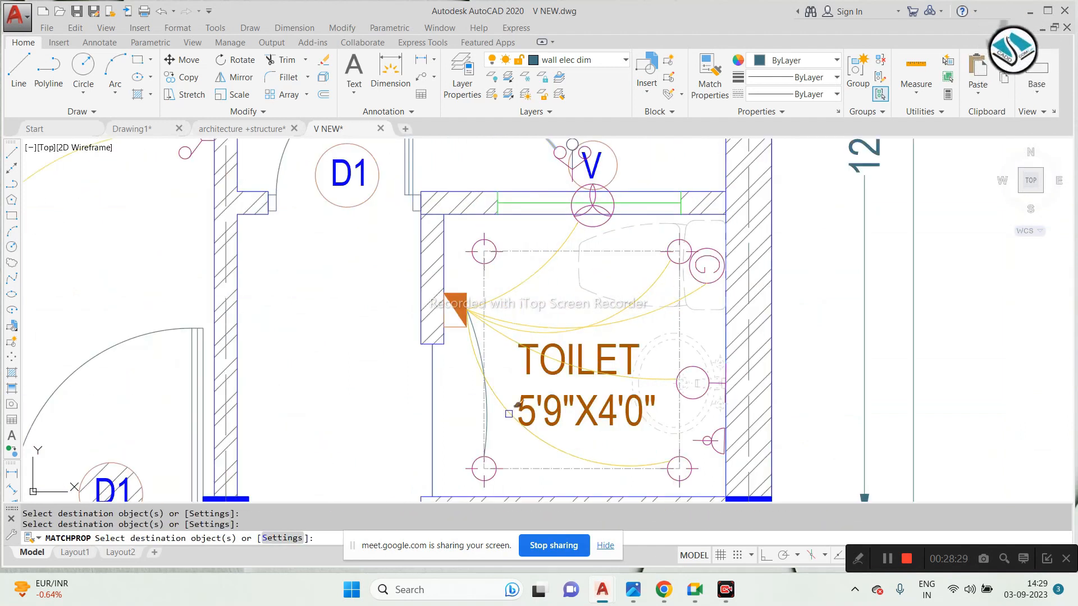
pyautogui.press('Escape')
pyautogui.scroll(-4, 719, 327)
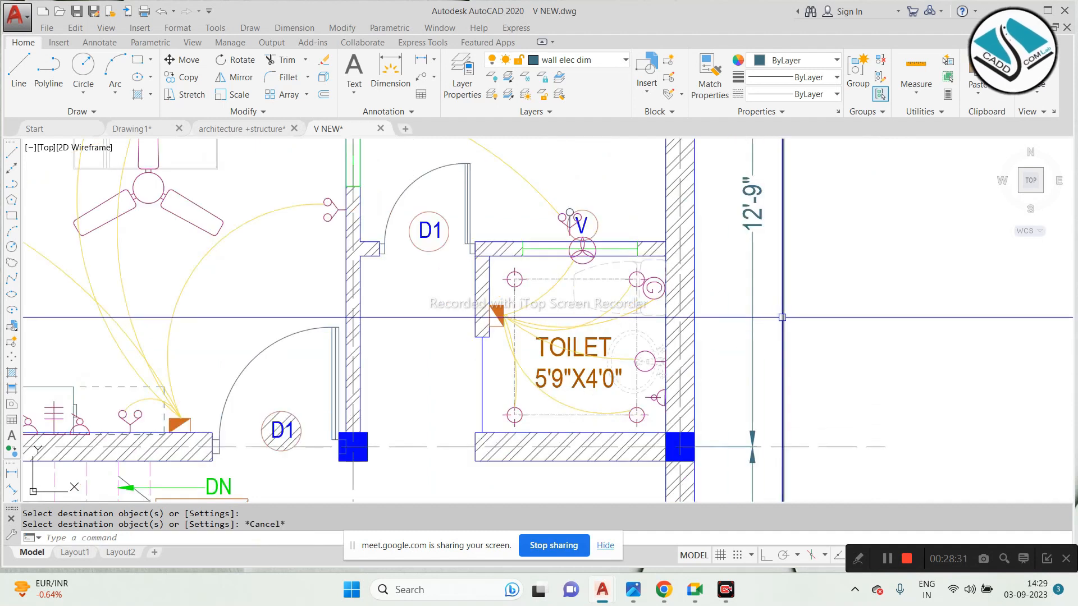
pyautogui.scroll(-2, 810, 303)
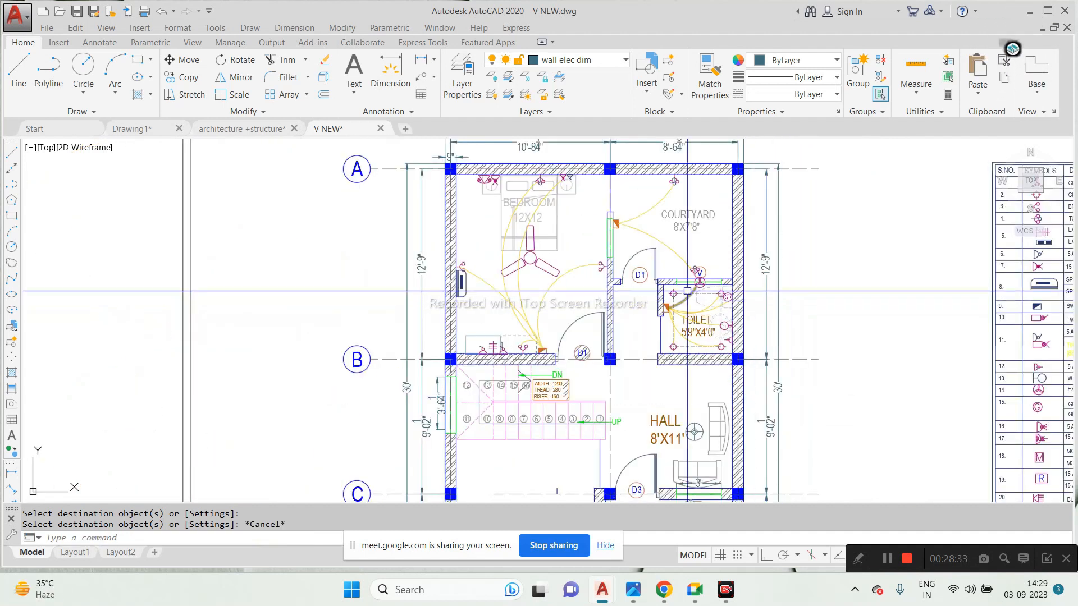
pyautogui.moveTo(658, 288)
pyautogui.mouseDown(button='middle')
pyautogui.moveTo(585, 211)
pyautogui.moveTo(550, 258)
pyautogui.mouseUp(button='middle')
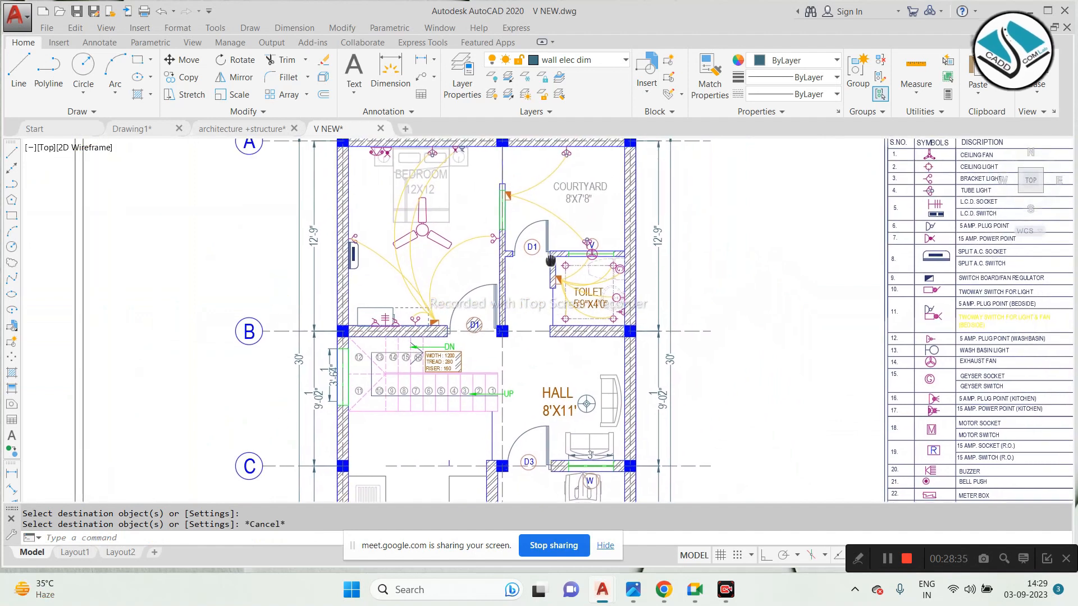
pyautogui.scroll(2, 551, 259)
# Step: Switch to the architecture +structure drawing and examine the dining room's fixtures and switchboard wiring
pyautogui.click(233, 131)
pyautogui.scroll(-4, 470, 233)
pyautogui.moveTo(599, 342); pyautogui.dragTo(498, 203, button='middle')
pyautogui.moveTo(641, 463)
pyautogui.mouseDown(button='middle')
pyautogui.moveTo(576, 283)
pyautogui.moveTo(438, 274)
pyautogui.mouseUp(button='middle')
pyautogui.scroll(2, 576, 284)
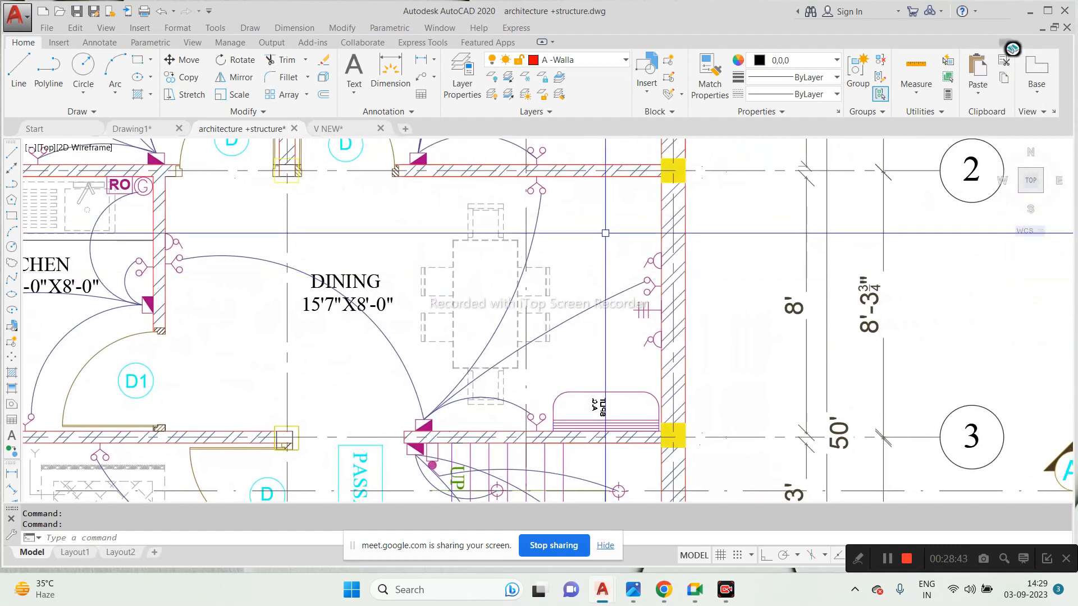
pyautogui.scroll(2, 645, 314)
pyautogui.scroll(-2, 645, 306)
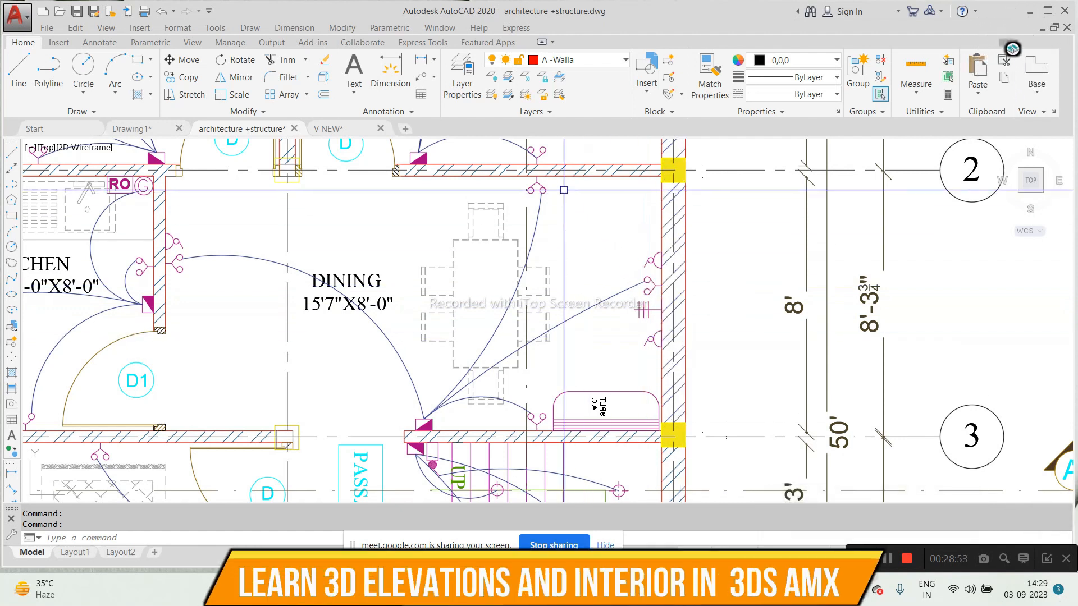
pyautogui.scroll(-2, 564, 190)
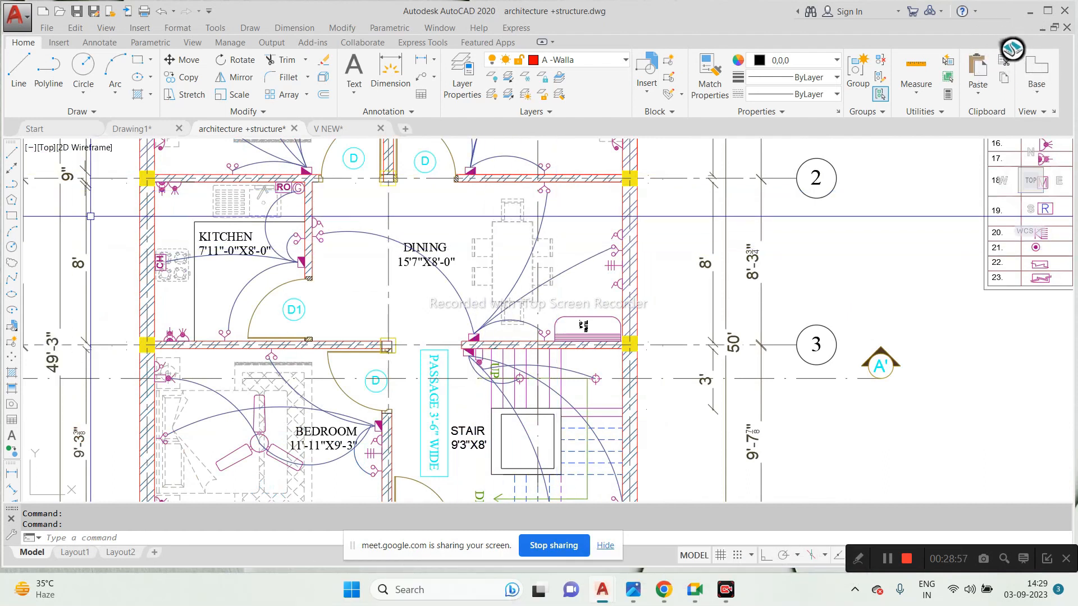
# Step: Examine the kitchen's electrical symbols, including the chimney, RO and geyser points and their switchboard wiring
pyautogui.scroll(2, 198, 213)
pyautogui.scroll(2, 198, 213)
pyautogui.moveTo(295, 203); pyautogui.dragTo(460, 207, button='middle')
pyautogui.scroll(-2, 459, 207)
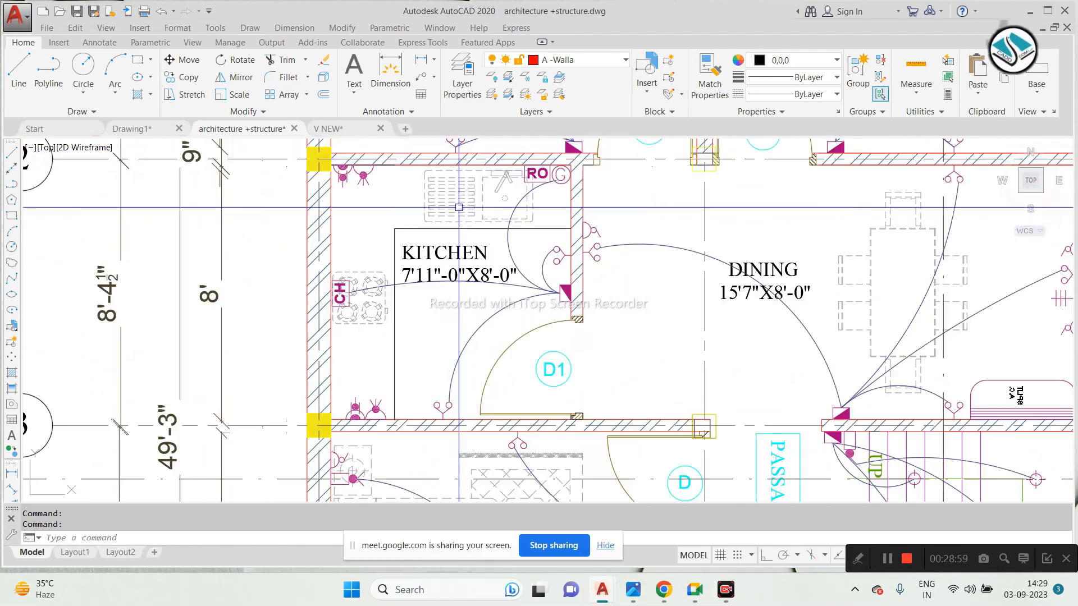
pyautogui.scroll(2, 372, 306)
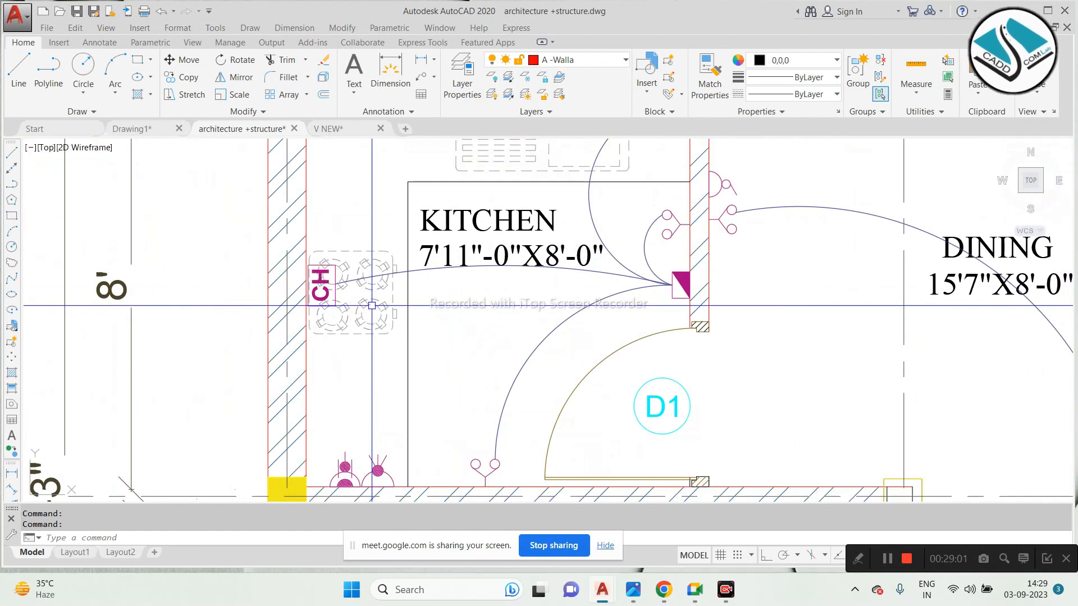
pyautogui.moveTo(700, 291); pyautogui.dragTo(610, 354, button='middle')
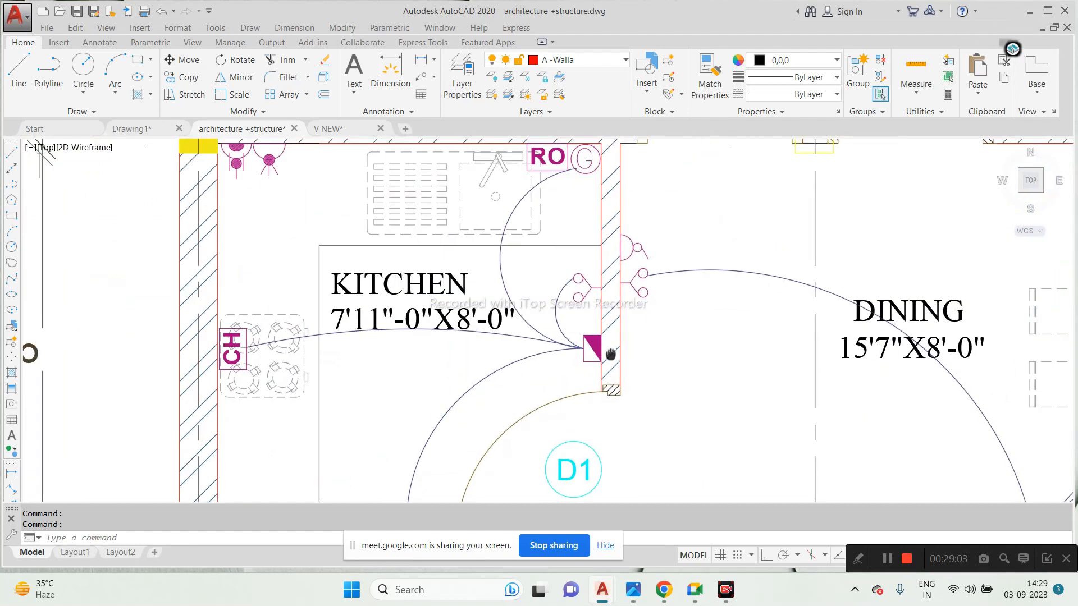
pyautogui.moveTo(560, 159); pyautogui.dragTo(561, 227, button='middle')
pyautogui.scroll(2, 560, 228)
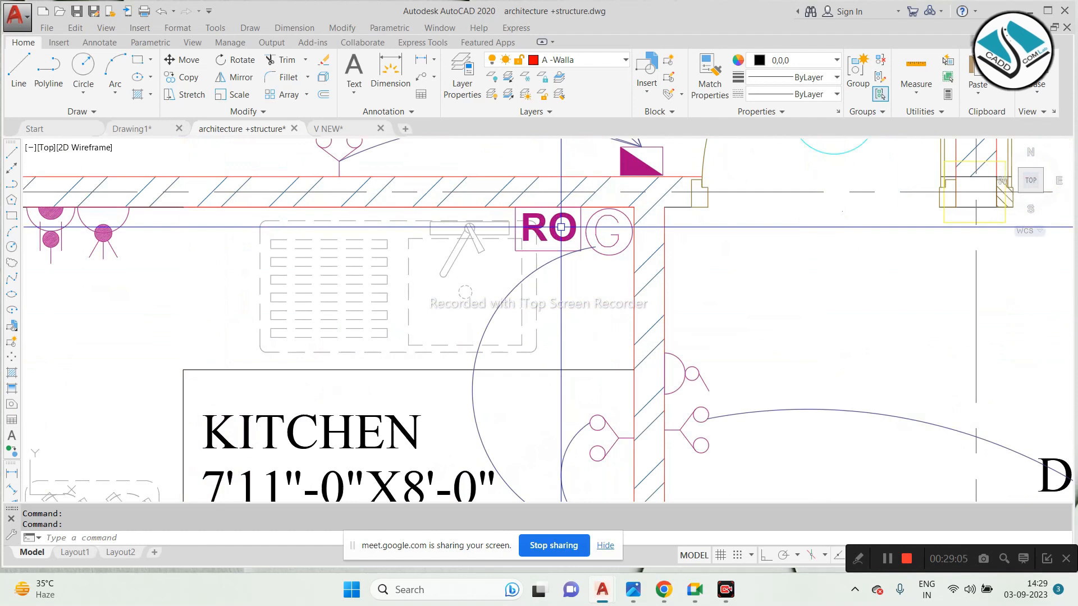
pyautogui.scroll(-2, 561, 227)
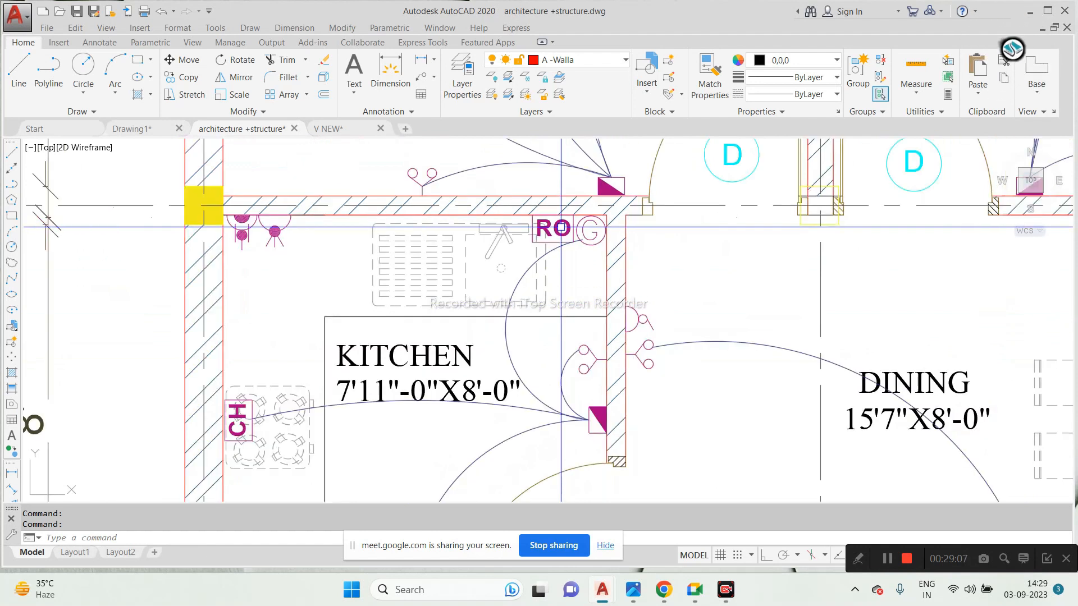
# Step: Look up the kitchen 5 amp plug point and 15 amp power point in the symbol legend
pyautogui.scroll(-5, 504, 226)
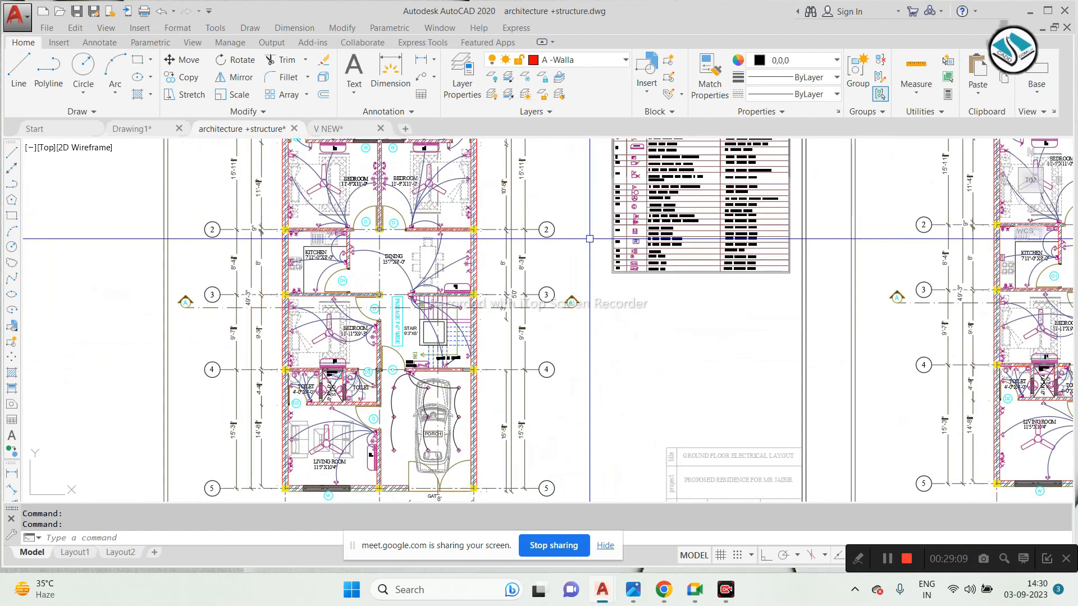
pyautogui.scroll(5, 692, 206)
pyautogui.scroll(3, 451, 261)
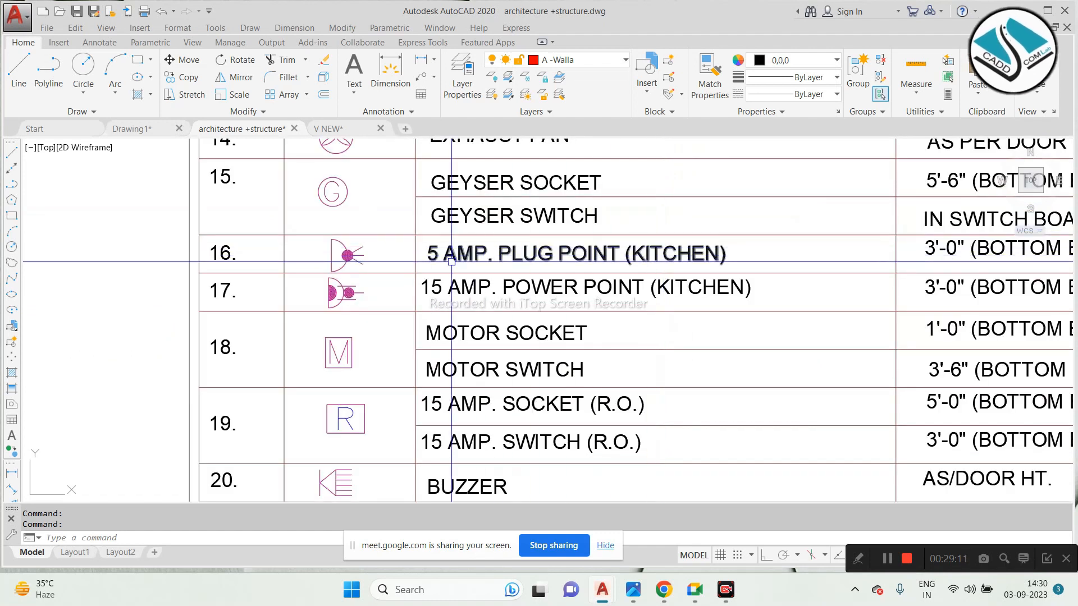
pyautogui.scroll(2, 378, 261)
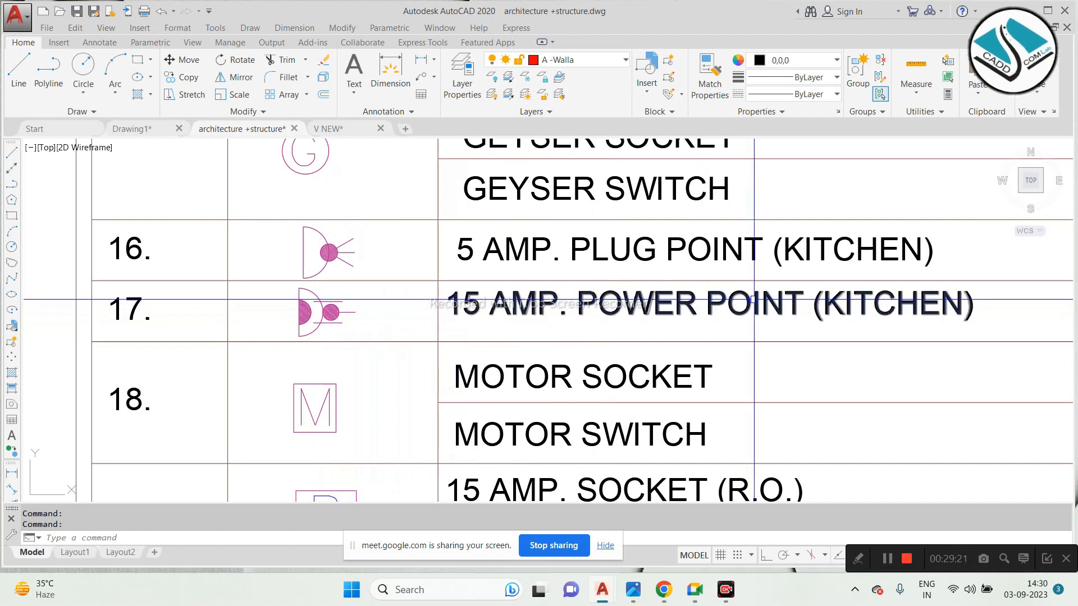
pyautogui.scroll(-2, 585, 270)
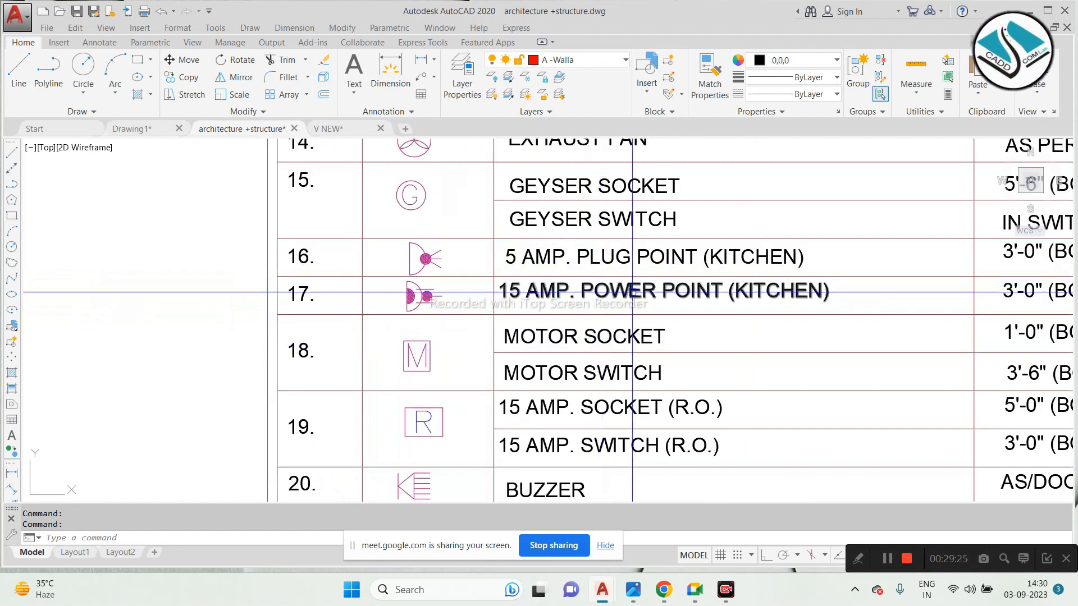
# Step: Review where the plug and power points sit along the kitchen counter in relation to the RO, geyser and chimney
pyautogui.scroll(-4, 632, 292)
pyautogui.scroll(5, 434, 316)
pyautogui.scroll(-2, 434, 316)
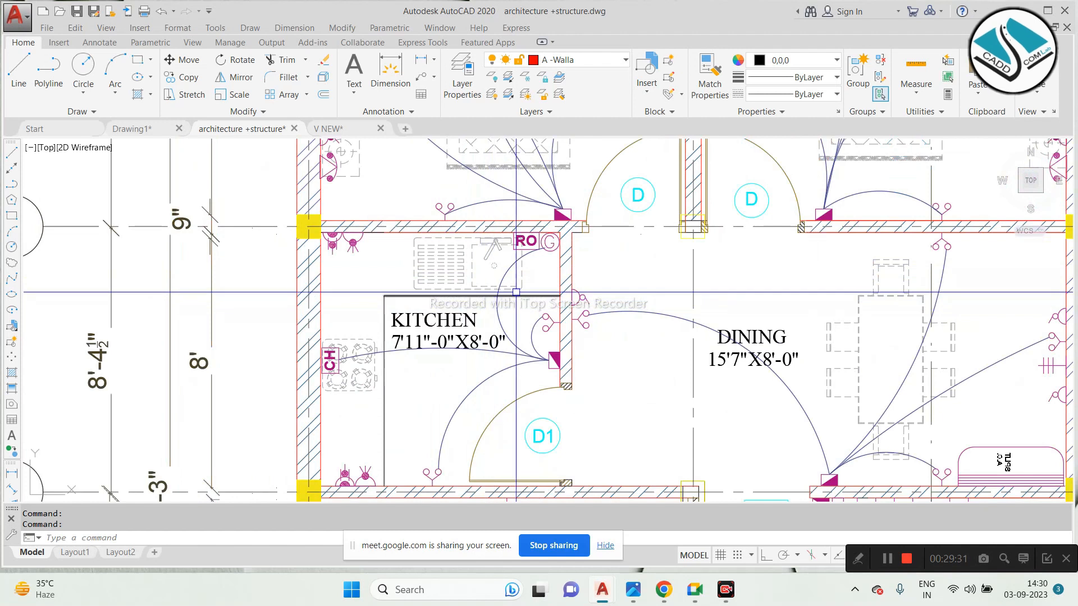
pyautogui.moveTo(480, 300); pyautogui.dragTo(413, 255, button='middle')
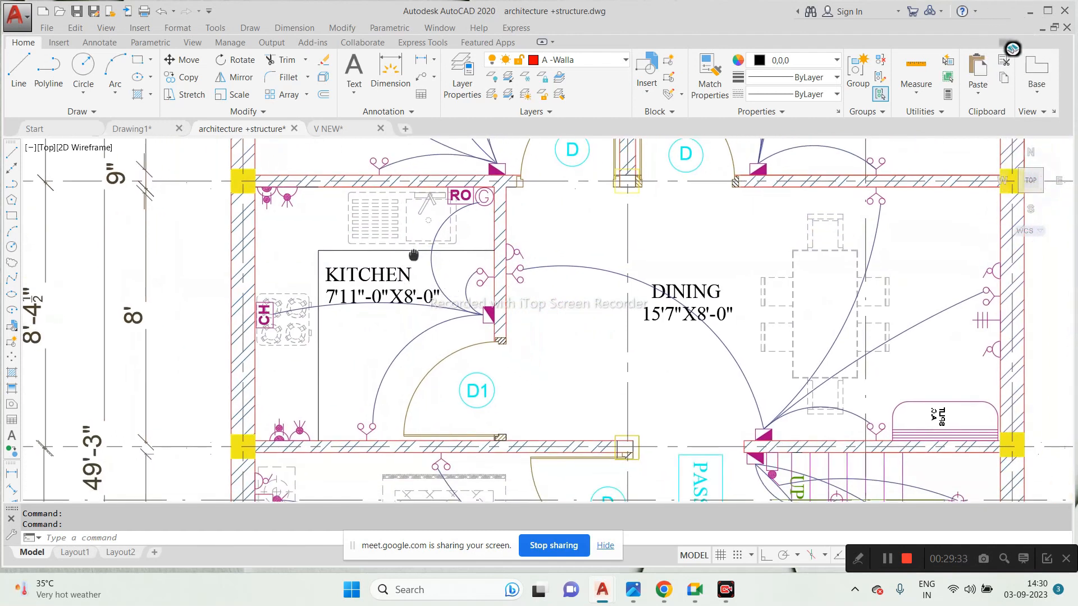
pyautogui.scroll(2, 413, 253)
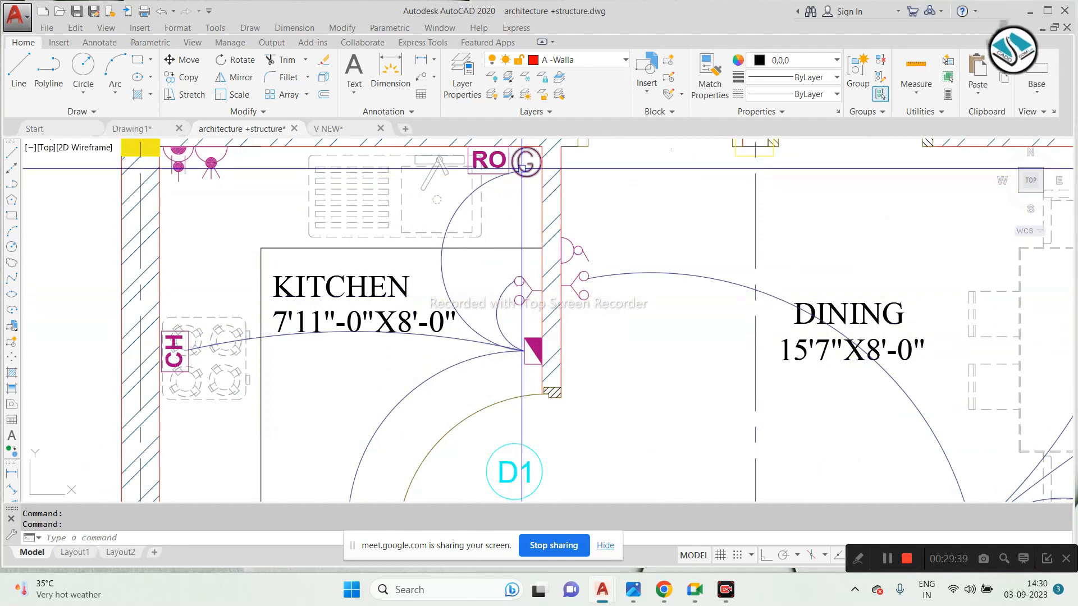
pyautogui.moveTo(197, 175); pyautogui.dragTo(266, 207, button='middle')
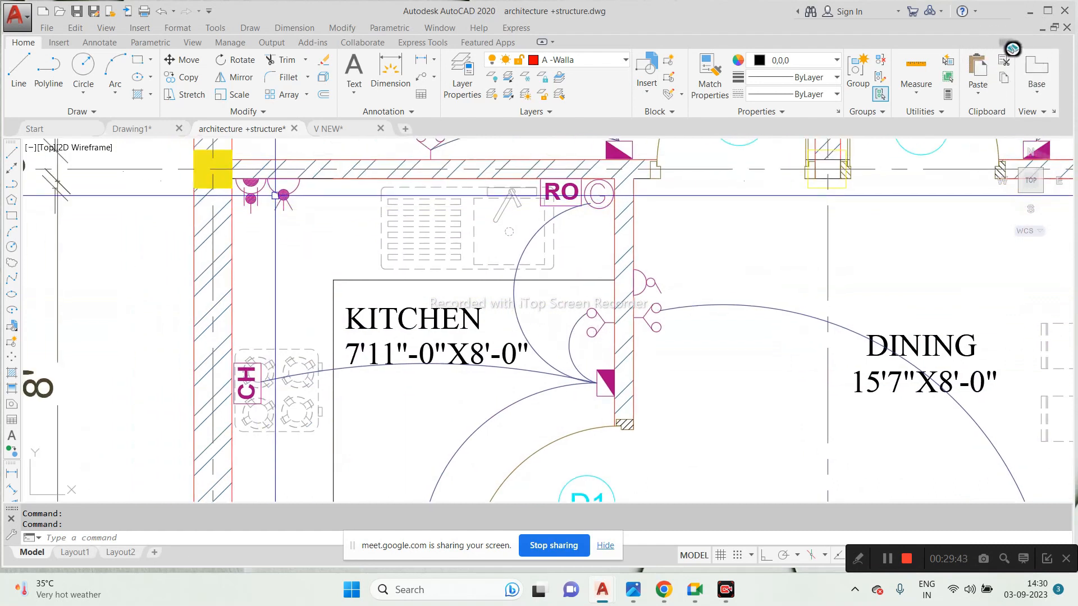
pyautogui.scroll(-2, 308, 326)
pyautogui.moveTo(308, 326); pyautogui.dragTo(307, 318, button='middle')
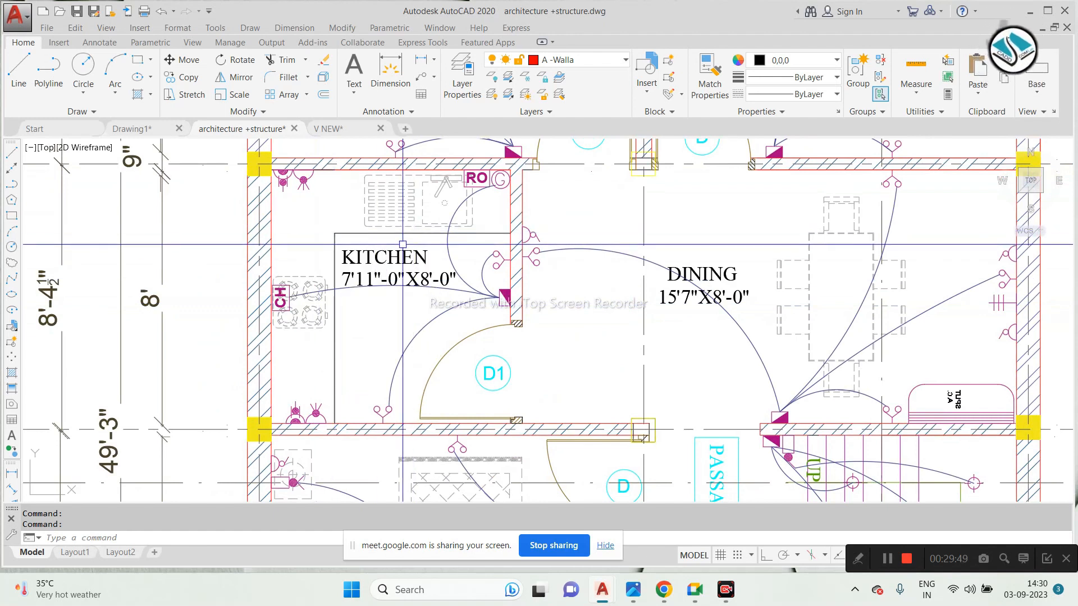
# Step: Examine the staircase wiring from its switchboard to the two ceiling lights and the bracket lights near the stairs
pyautogui.scroll(-3, 401, 233)
pyautogui.moveTo(458, 461); pyautogui.dragTo(457, 349, button='middle')
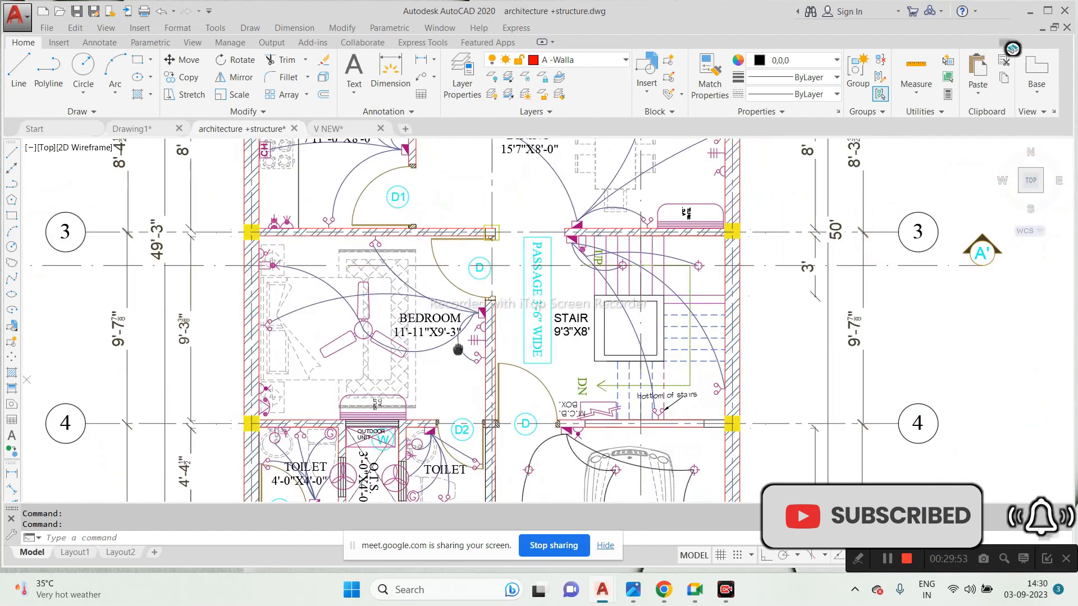
pyautogui.scroll(2, 444, 342)
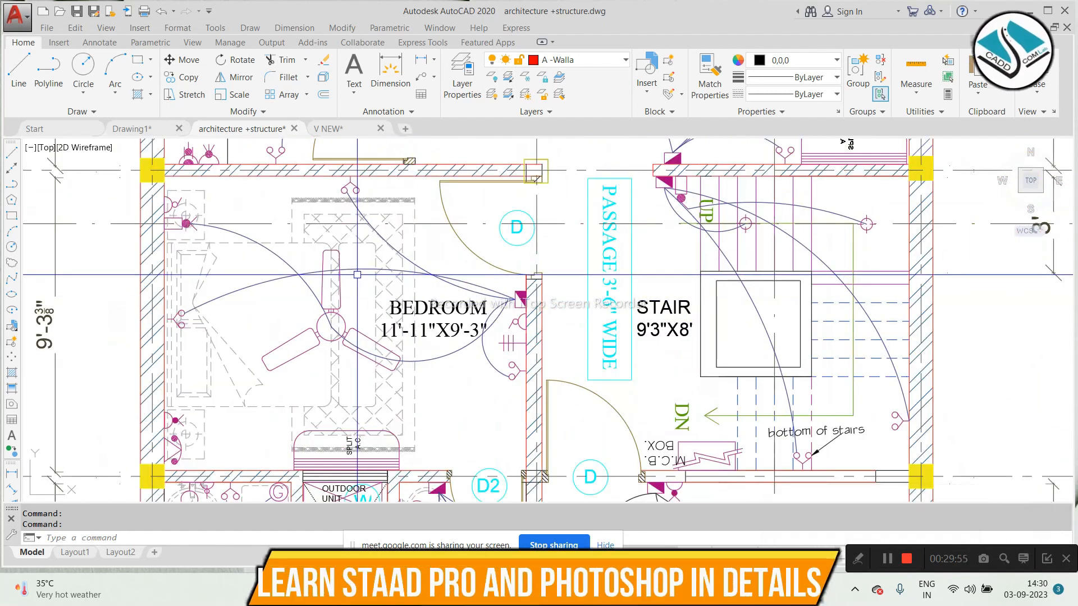
pyautogui.moveTo(720, 274); pyautogui.dragTo(510, 291, button='middle')
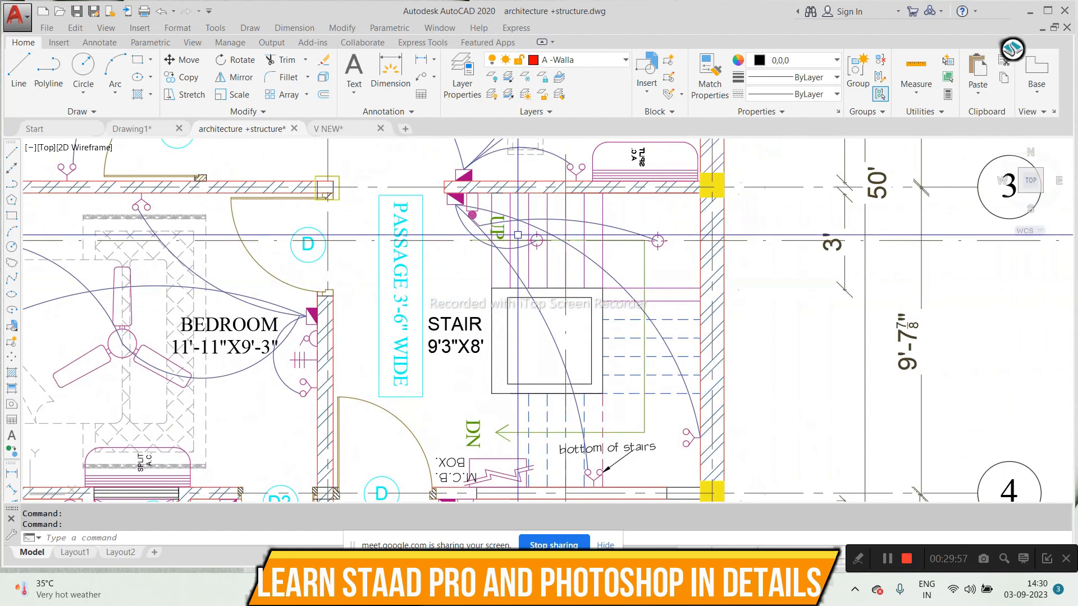
pyautogui.scroll(2, 546, 238)
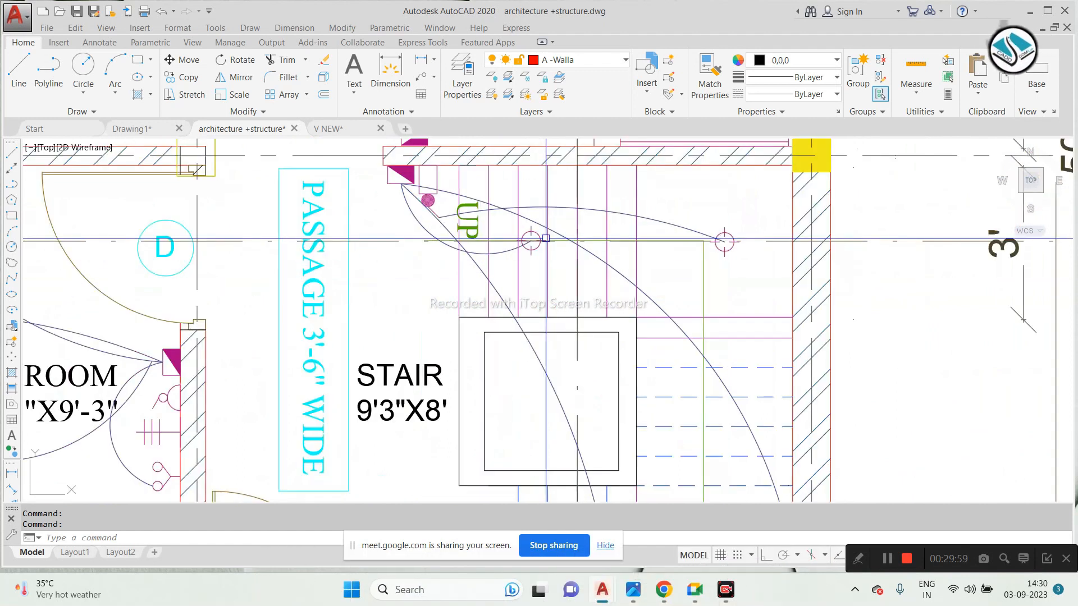
pyautogui.scroll(4, 418, 180)
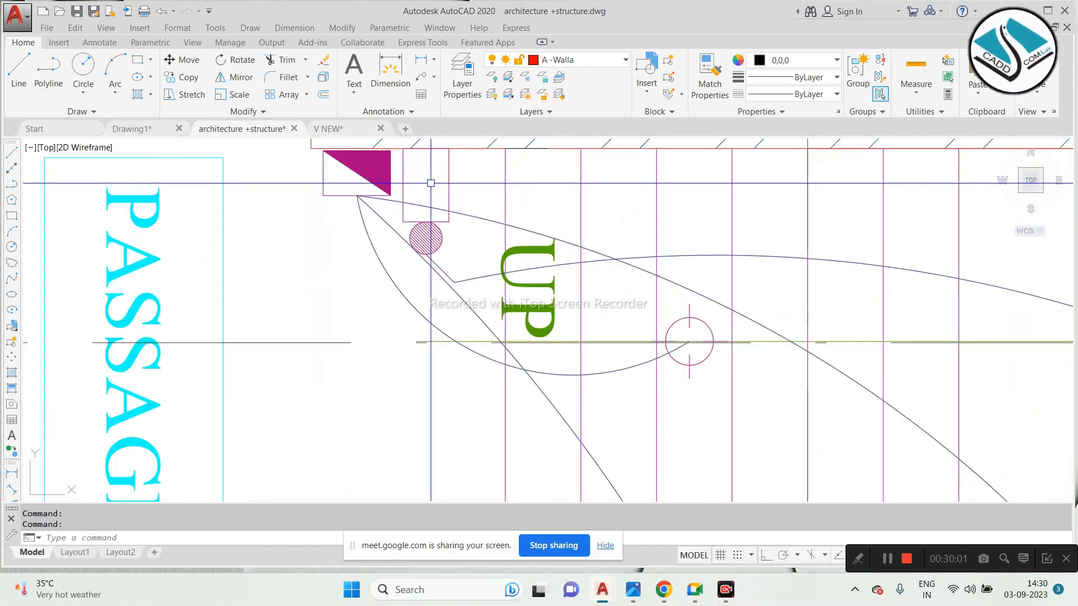
pyautogui.scroll(-5, 379, 232)
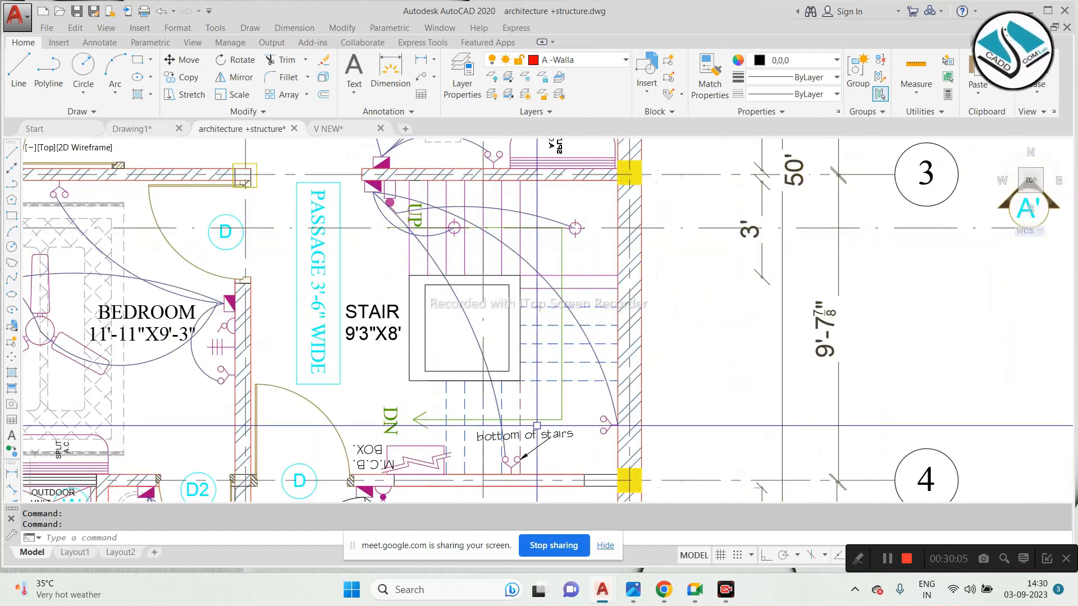
pyautogui.scroll(2, 457, 235)
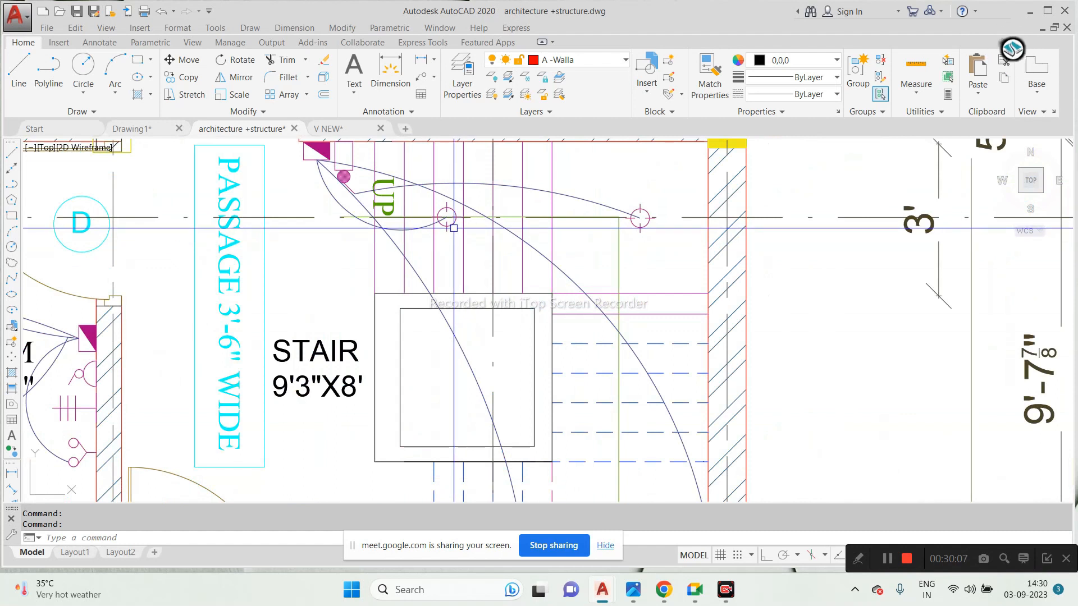
pyautogui.scroll(-2, 643, 222)
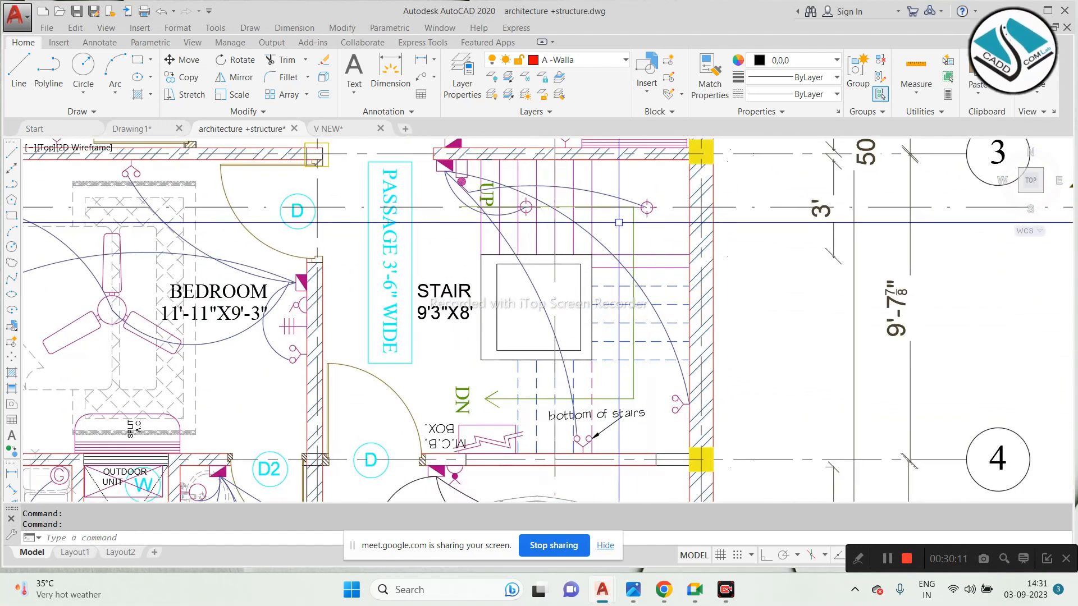
pyautogui.scroll(4, 641, 435)
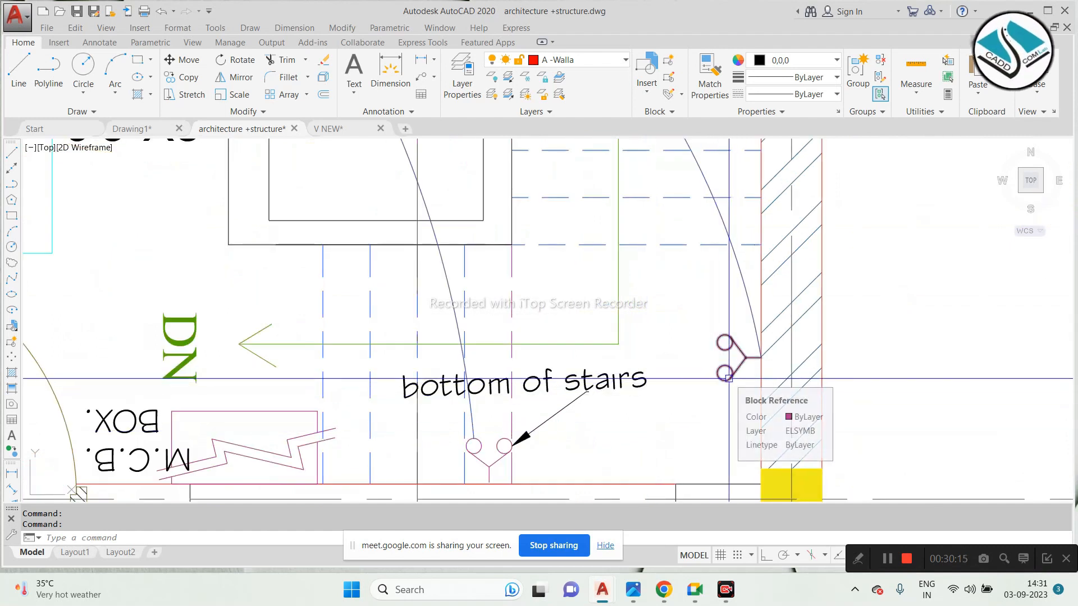
pyautogui.scroll(-5, 728, 378)
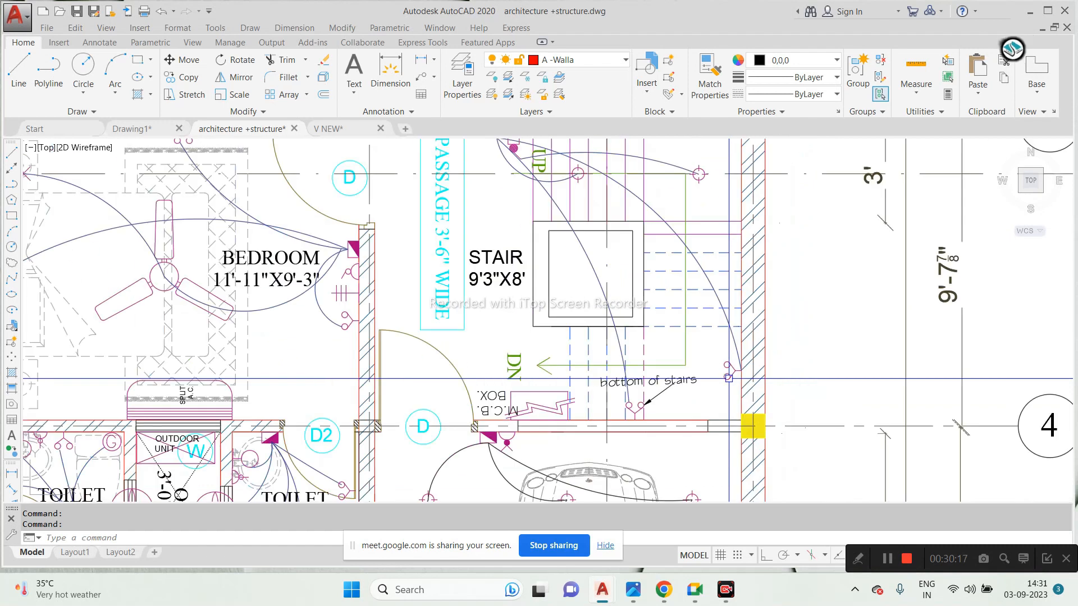
# Step: Inspect the M.C.B. box placement beside the entrance door under the stairs
pyautogui.scroll(3, 437, 203)
pyautogui.scroll(-5, 438, 202)
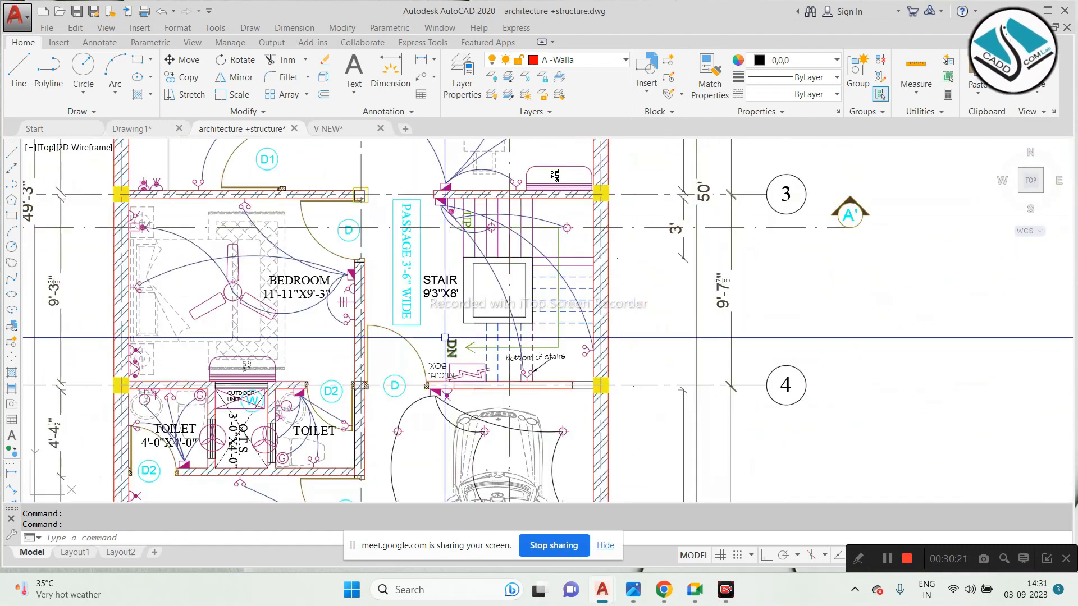
pyautogui.scroll(6, 440, 386)
pyautogui.scroll(-4, 496, 379)
pyautogui.moveTo(528, 357); pyautogui.dragTo(602, 352, button='middle')
pyautogui.scroll(3, 601, 352)
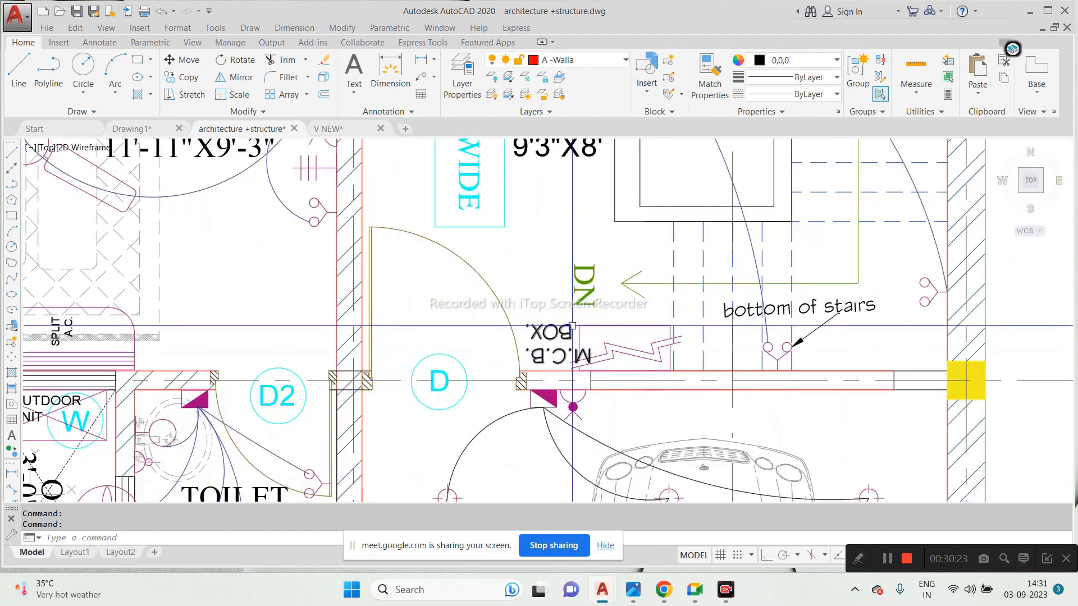
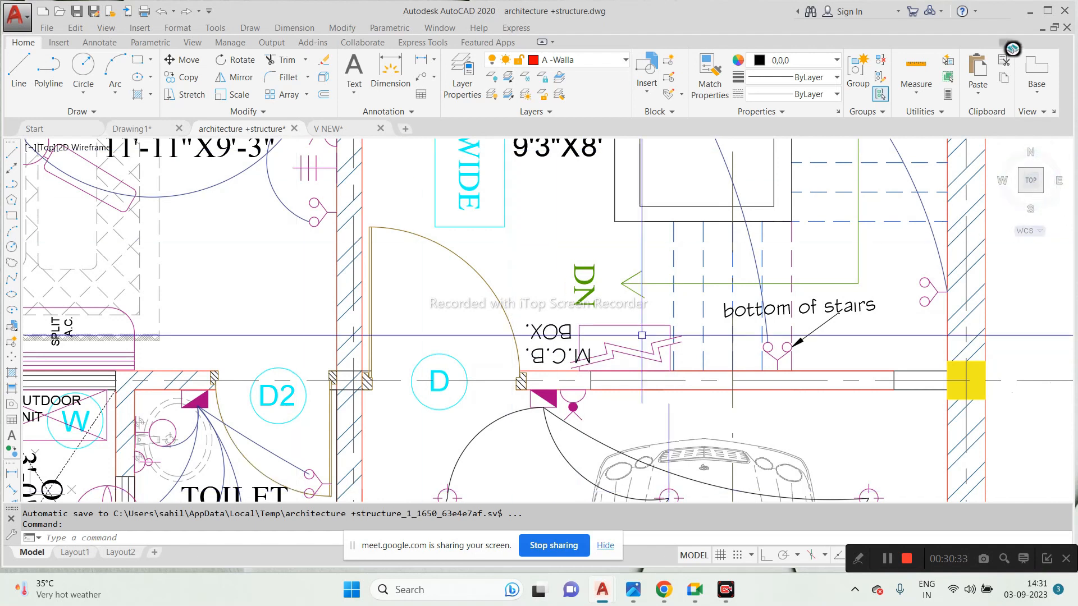
# Step: Examine the porch's ceiling light arrangement and the wiring arcs linking the lights to the switchboard
pyautogui.scroll(-2, 609, 335)
pyautogui.scroll(-2, 608, 325)
pyautogui.moveTo(609, 332)
pyautogui.mouseDown(button='middle')
pyautogui.moveTo(593, 230)
pyautogui.moveTo(545, 181)
pyautogui.mouseUp(button='middle')
pyautogui.scroll(2, 608, 299)
pyautogui.scroll(-2, 607, 300)
pyautogui.moveTo(608, 300); pyautogui.dragTo(579, 288, button='middle')
pyautogui.scroll(2, 607, 273)
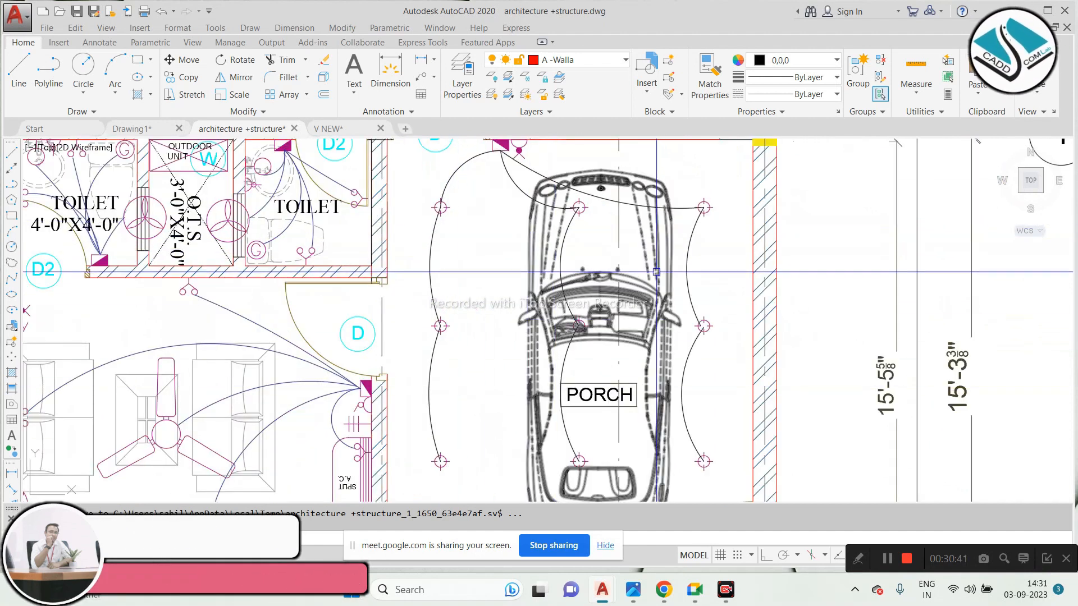
# Step: Examine the living room wiring from the switchboard beside the door to the ceiling fan, bracket lights and split A.C
pyautogui.moveTo(566, 207); pyautogui.dragTo(564, 233, button='middle')
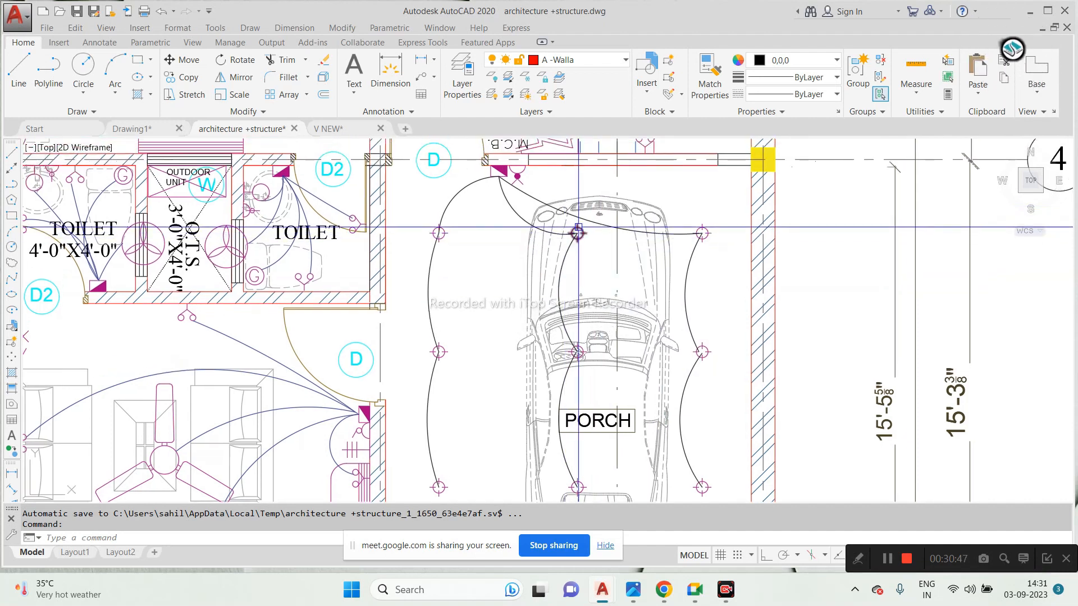
pyautogui.scroll(-2, 572, 226)
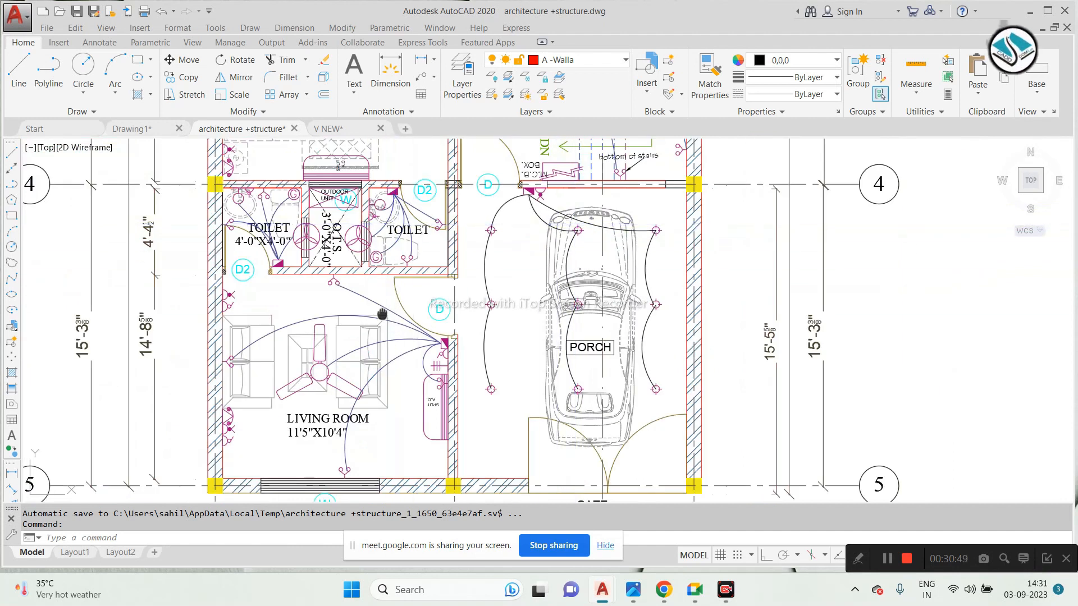
pyautogui.moveTo(277, 334); pyautogui.dragTo(279, 247, button='middle')
pyautogui.scroll(2, 280, 247)
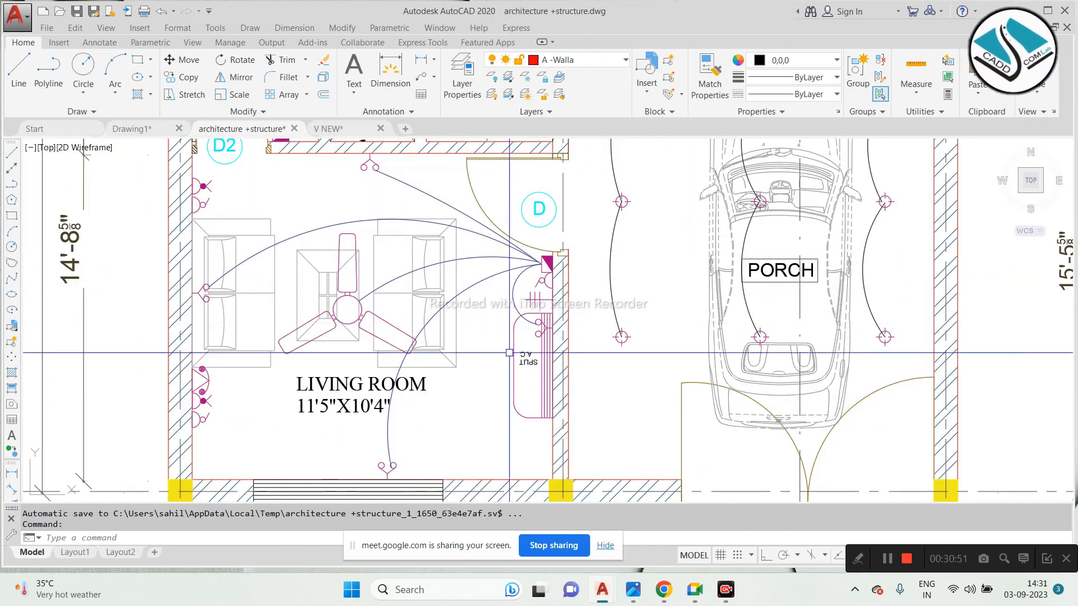
pyautogui.scroll(2, 519, 311)
pyautogui.scroll(-2, 539, 292)
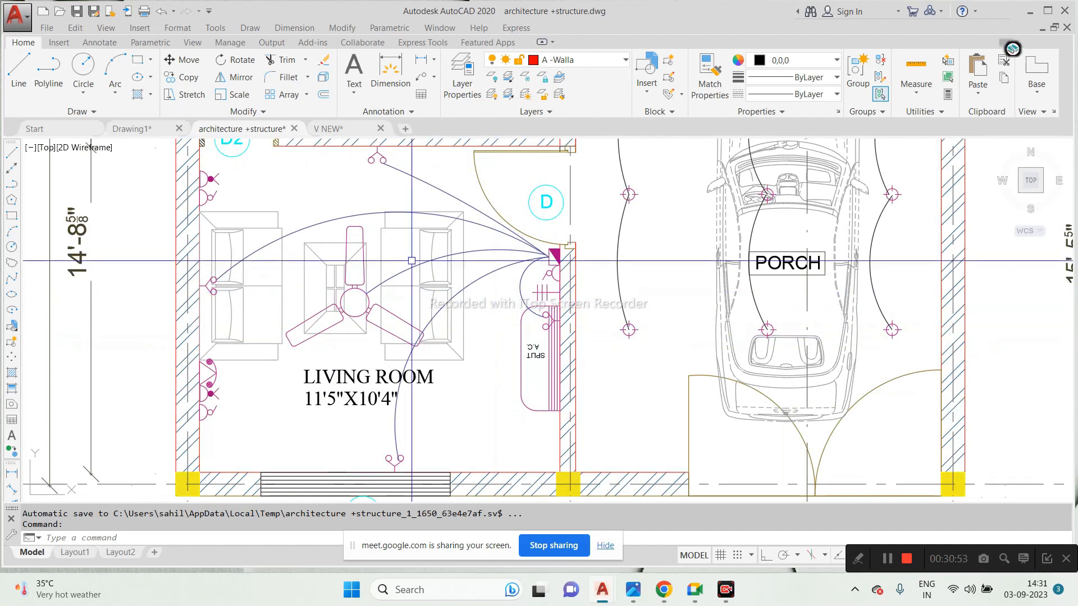
pyautogui.scroll(2, 407, 260)
pyautogui.moveTo(412, 262); pyautogui.dragTo(490, 293, button='middle')
pyautogui.scroll(-2, 359, 267)
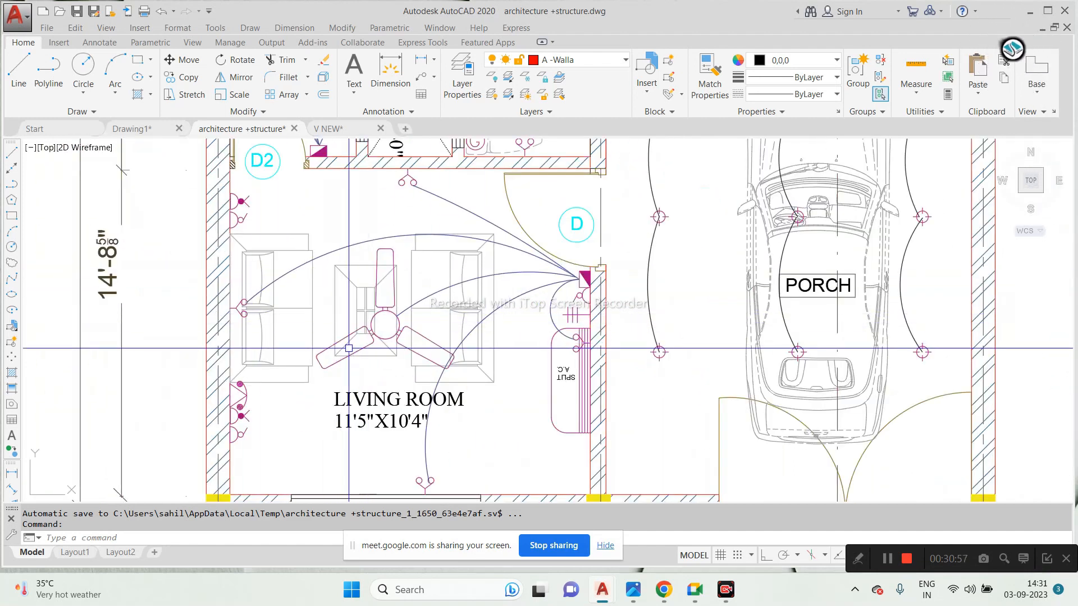
pyautogui.scroll(2, 586, 315)
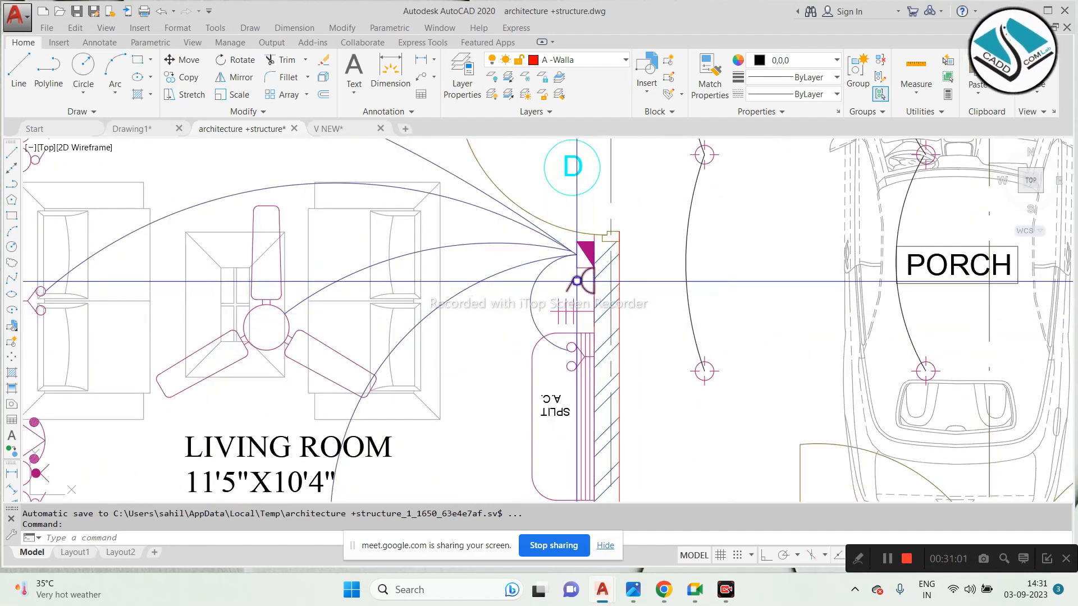
# Step: Read through the electrical legend from ceiling fan to M.C.B. box, including each item's height from floor level
pyautogui.scroll(-7, 584, 281)
pyautogui.moveTo(578, 250)
pyautogui.mouseDown(button='middle')
pyautogui.moveTo(536, 284)
pyautogui.moveTo(509, 342)
pyautogui.mouseUp(button='middle')
pyautogui.scroll(4, 475, 286)
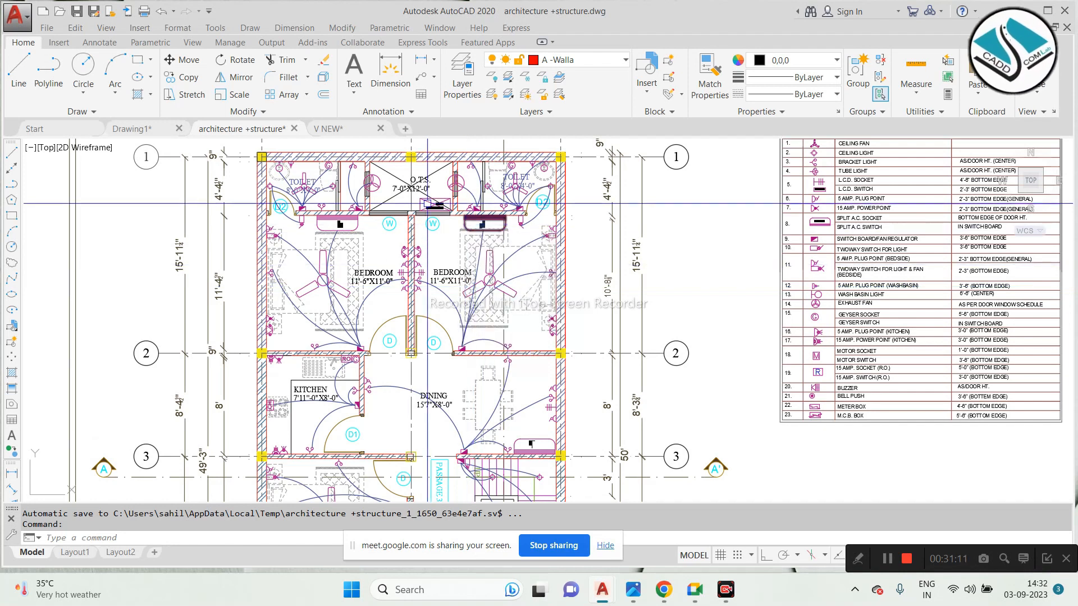
pyautogui.scroll(-4, 469, 284)
pyautogui.scroll(6, 649, 247)
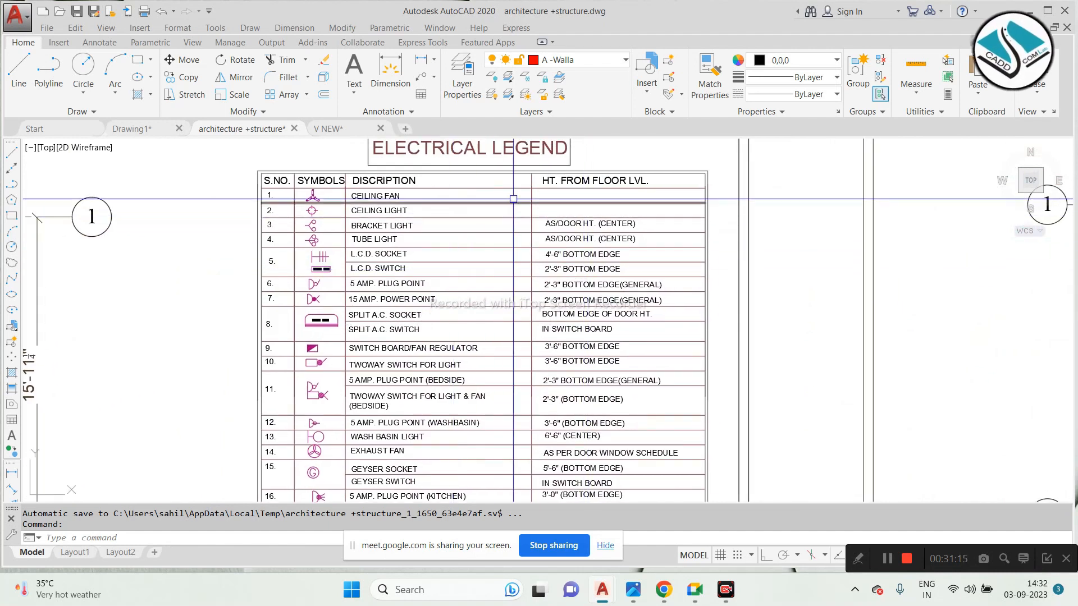
pyautogui.moveTo(546, 431); pyautogui.dragTo(554, 316, button='middle')
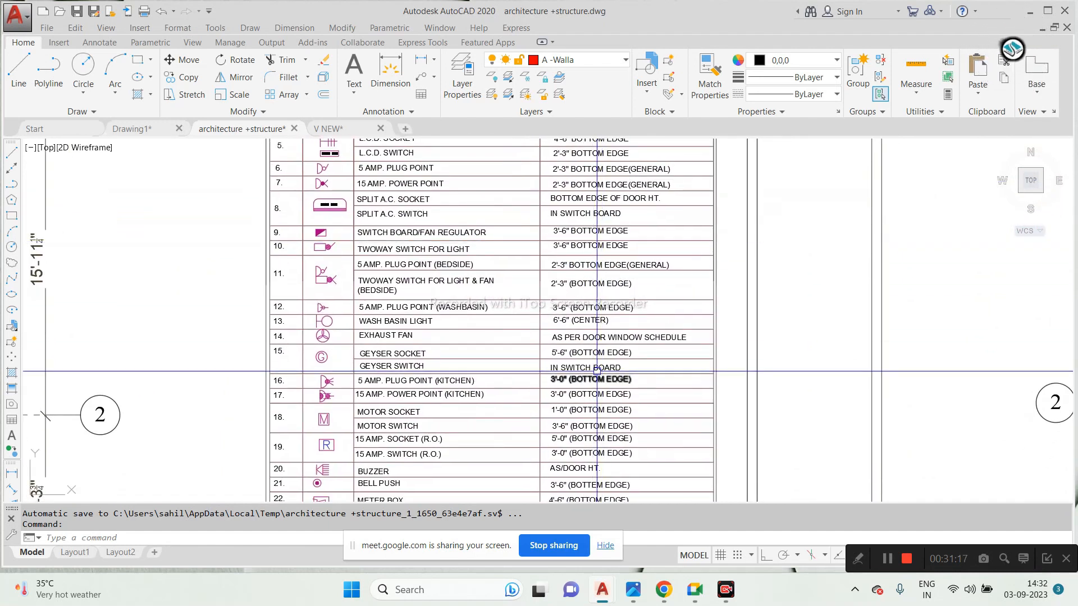
pyautogui.moveTo(571, 374); pyautogui.dragTo(620, 268, button='middle')
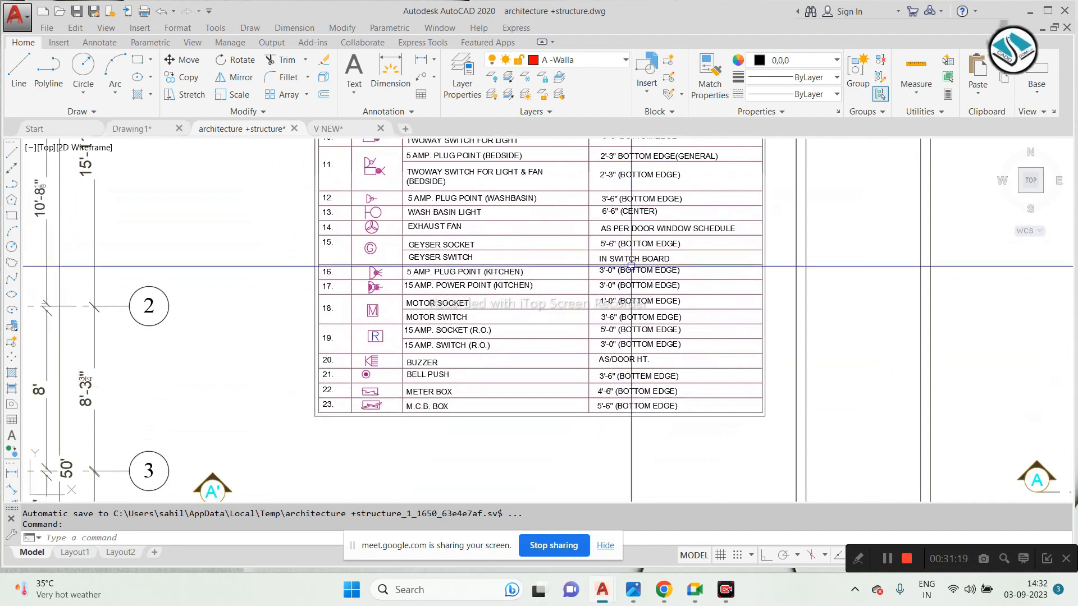
# Step: Compare the plan with the legend's mounting heights for bracket lights, tube lights, L.C.D. sockets, plug points and split A.C. points
pyautogui.scroll(-4, 649, 261)
pyautogui.scroll(2, 363, 205)
pyautogui.moveTo(363, 204)
pyautogui.mouseDown(button='middle')
pyautogui.moveTo(381, 216)
pyautogui.moveTo(375, 286)
pyautogui.mouseUp(button='middle')
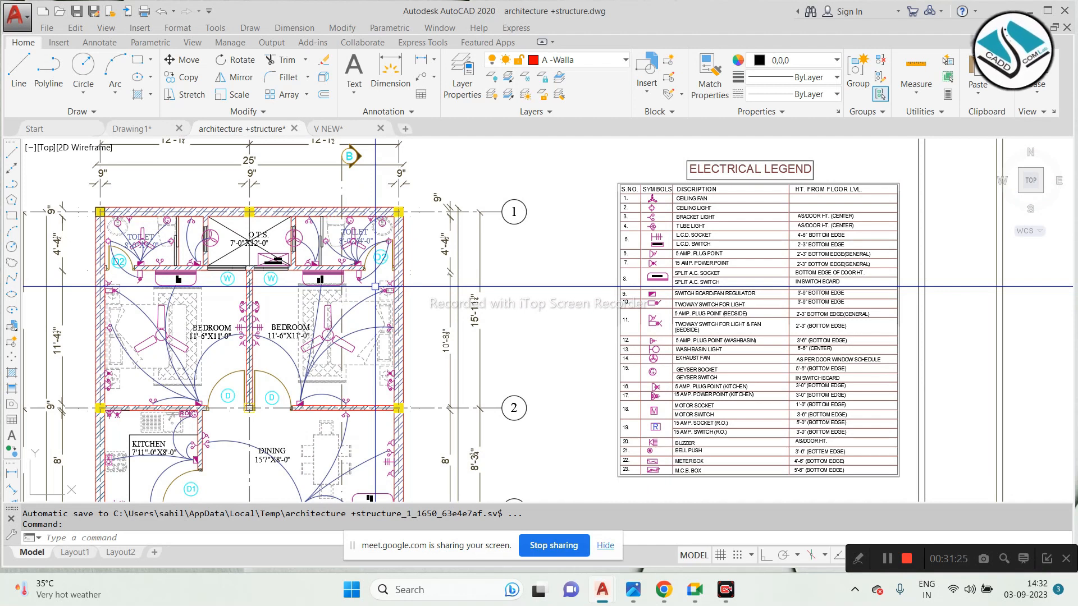
pyautogui.scroll(5, 628, 240)
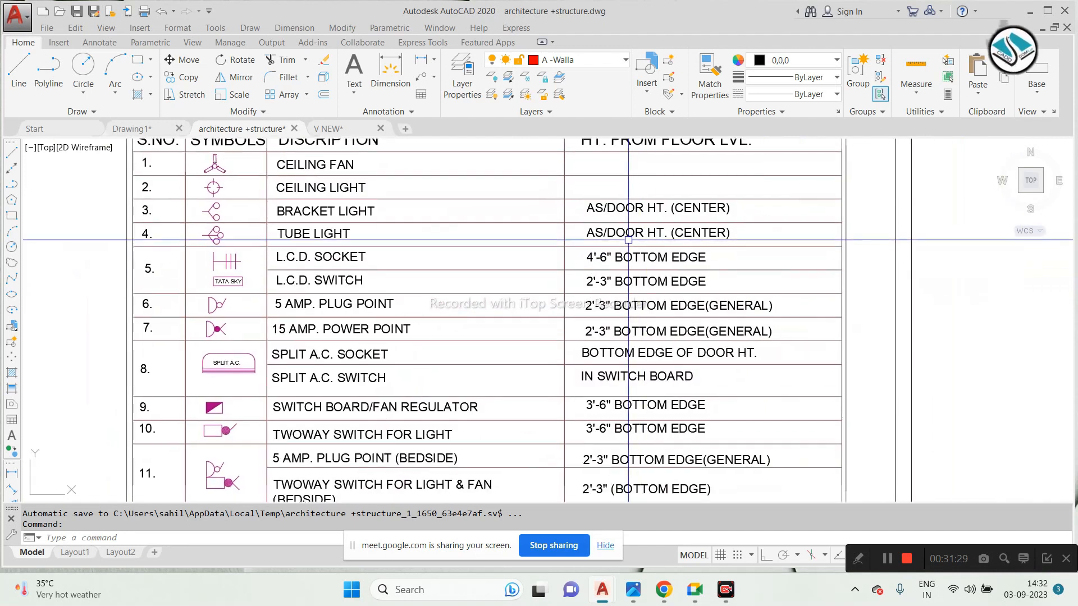
pyautogui.scroll(-1, 628, 239)
pyautogui.scroll(1, 555, 280)
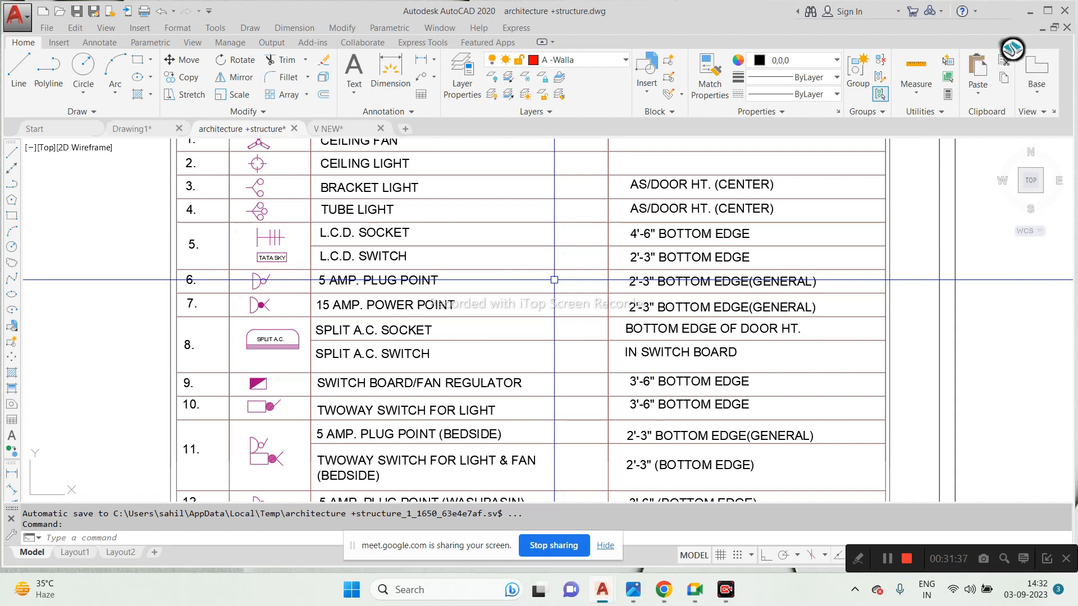
pyautogui.scroll(-3, 554, 280)
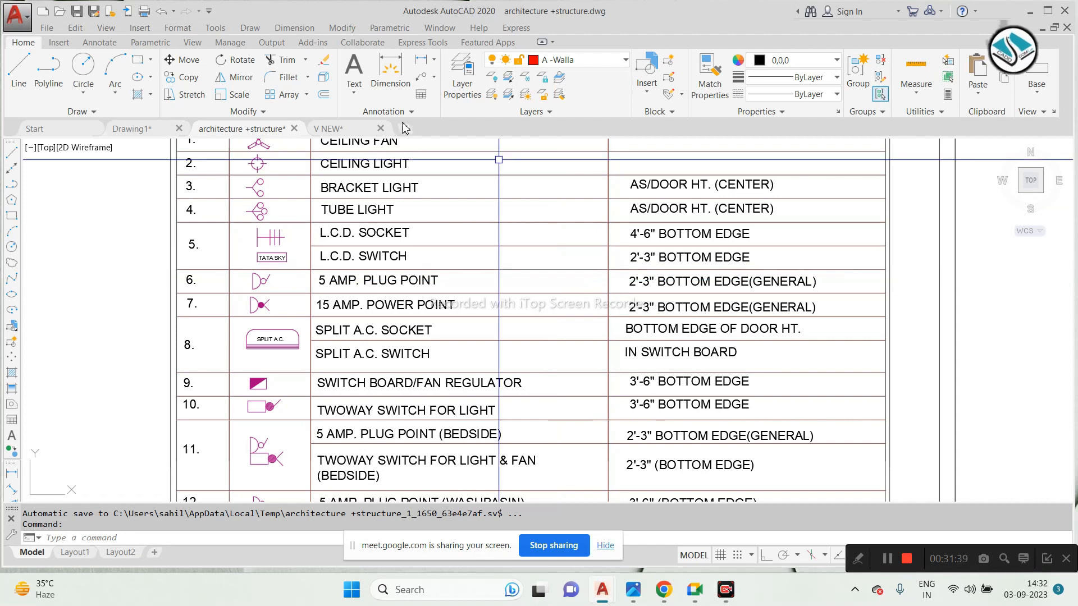
pyautogui.scroll(-6, 395, 168)
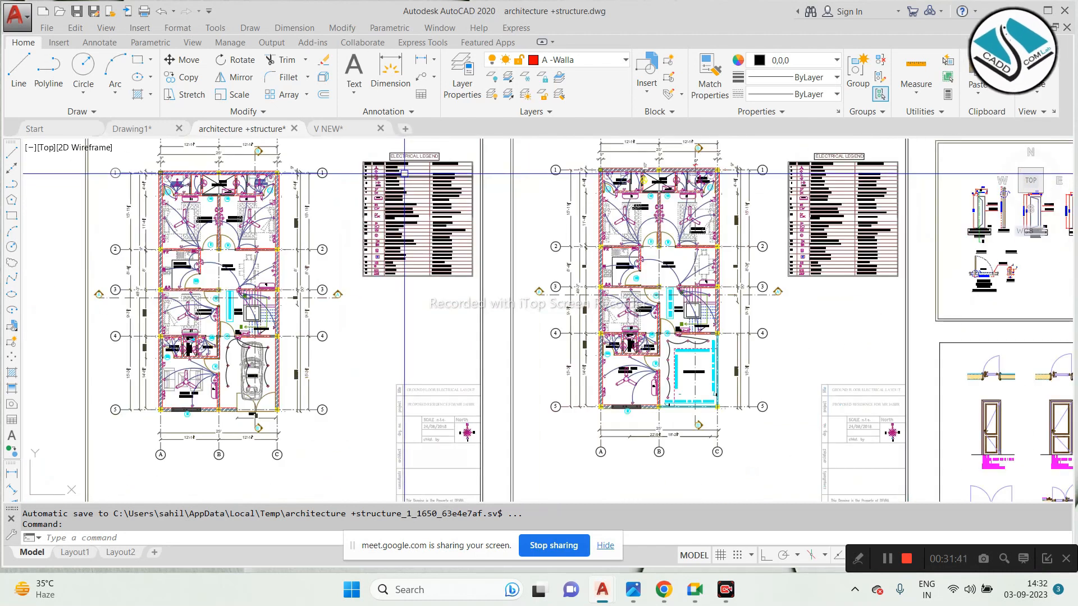
# Step: Open the recent drawing electrical Interior complete details and bring its bedroom and toilet sheets into view
pyautogui.click(145, 129)
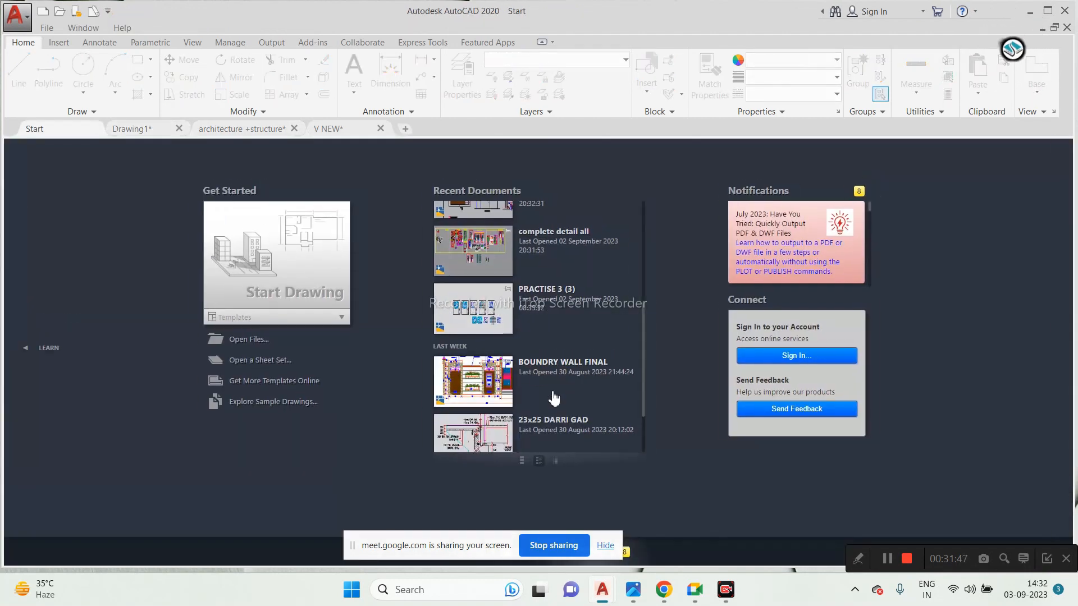
pyautogui.scroll(5, 471, 337)
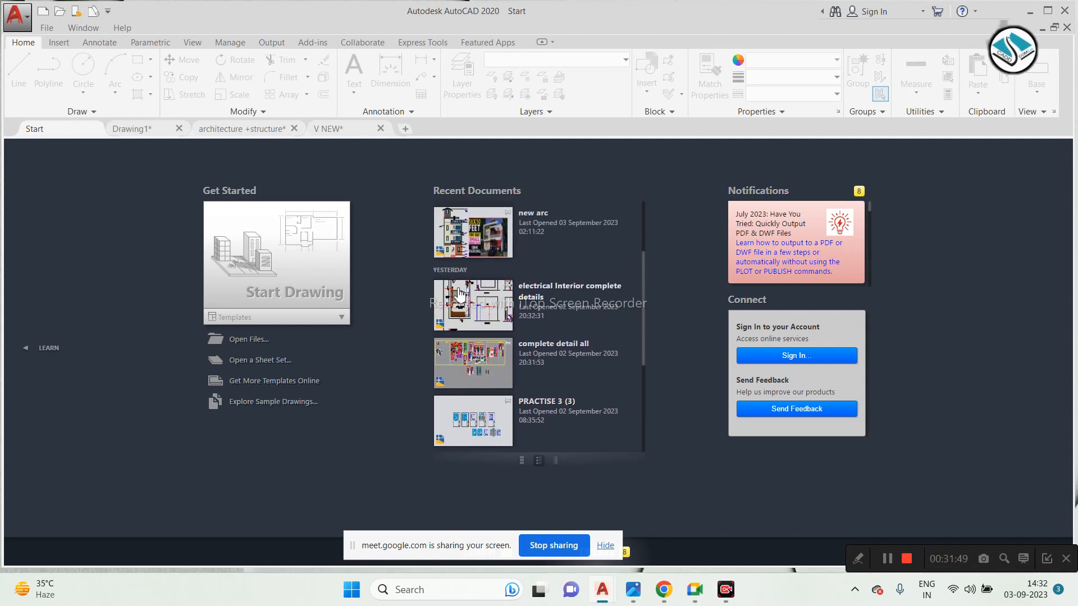
pyautogui.click(462, 305)
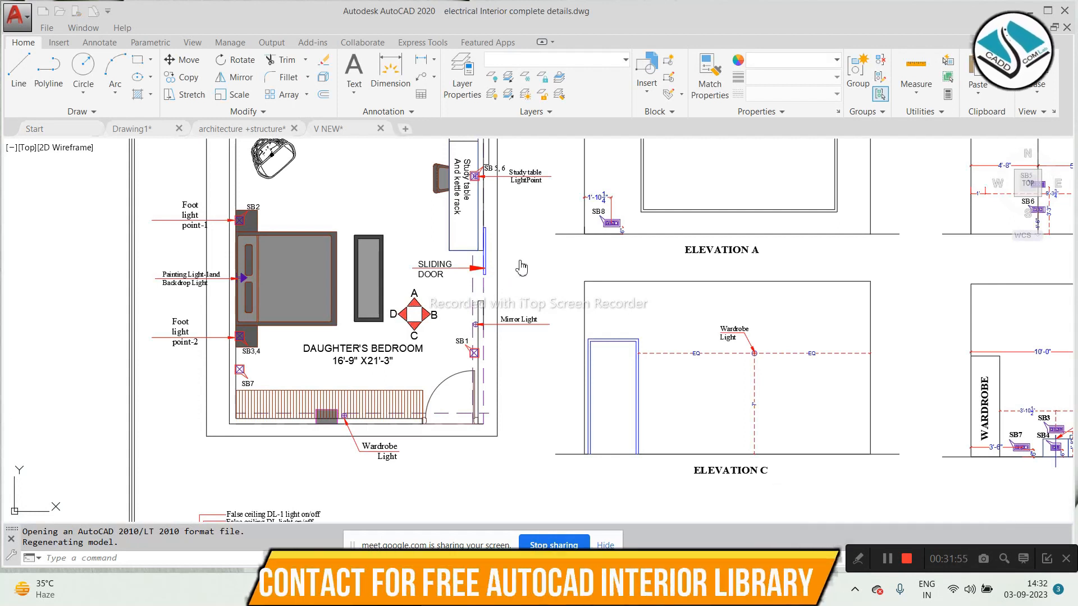
pyautogui.scroll(-2, 387, 267)
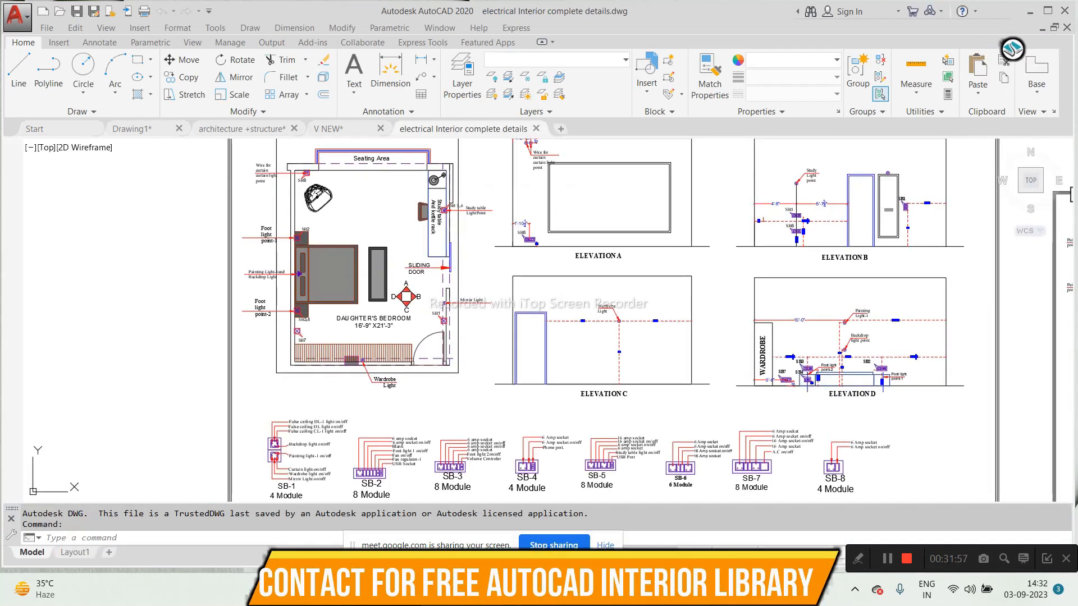
pyautogui.press('Escape')
pyautogui.press('Escape')
pyautogui.scroll(-5, 578, 205)
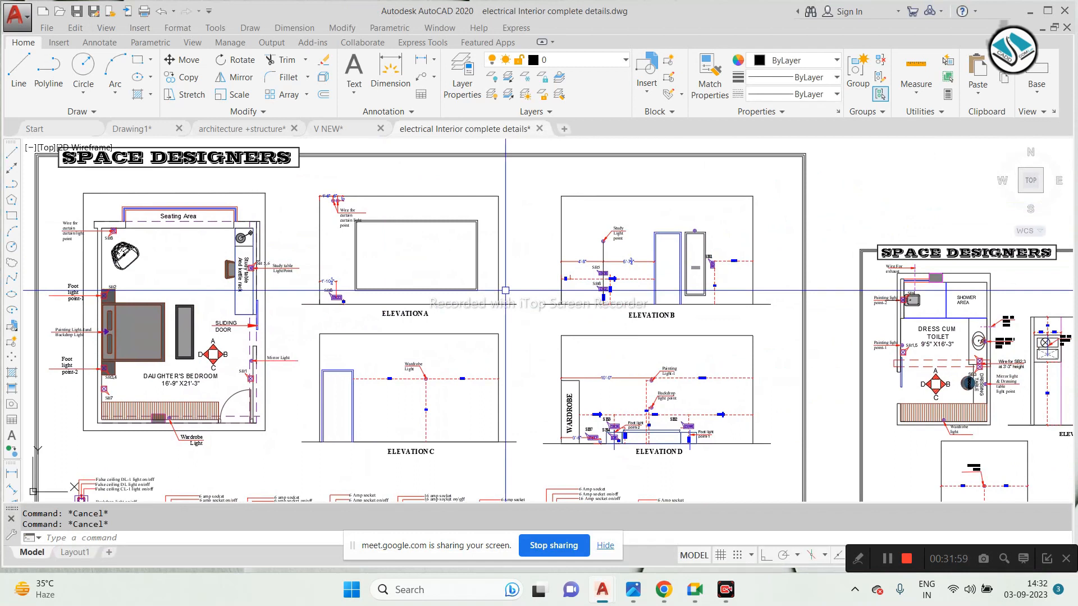
# Step: Switch to the V NEW drawing and review the wiring of its bedroom, courtyard and toilet
pyautogui.click(336, 129)
pyautogui.scroll(-3, 523, 220)
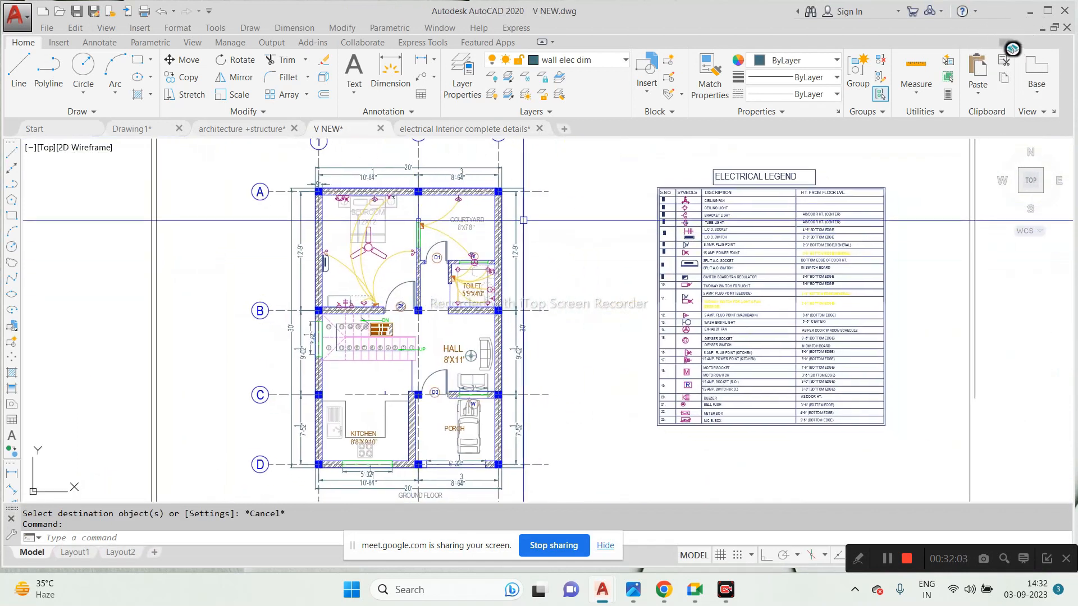
pyautogui.scroll(3, 523, 220)
pyautogui.scroll(-1, 440, 257)
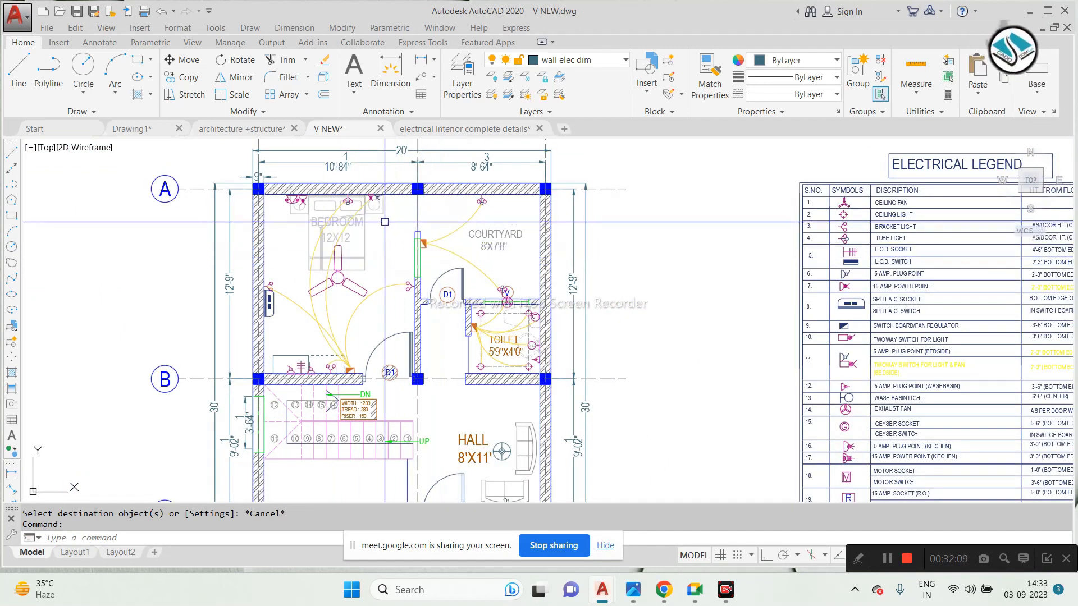
# Step: Return to the electrical Interior complete details drawing and examine the bedside foot light points, backdrop light and switchboards SB2 and SB3,4
pyautogui.click(441, 130)
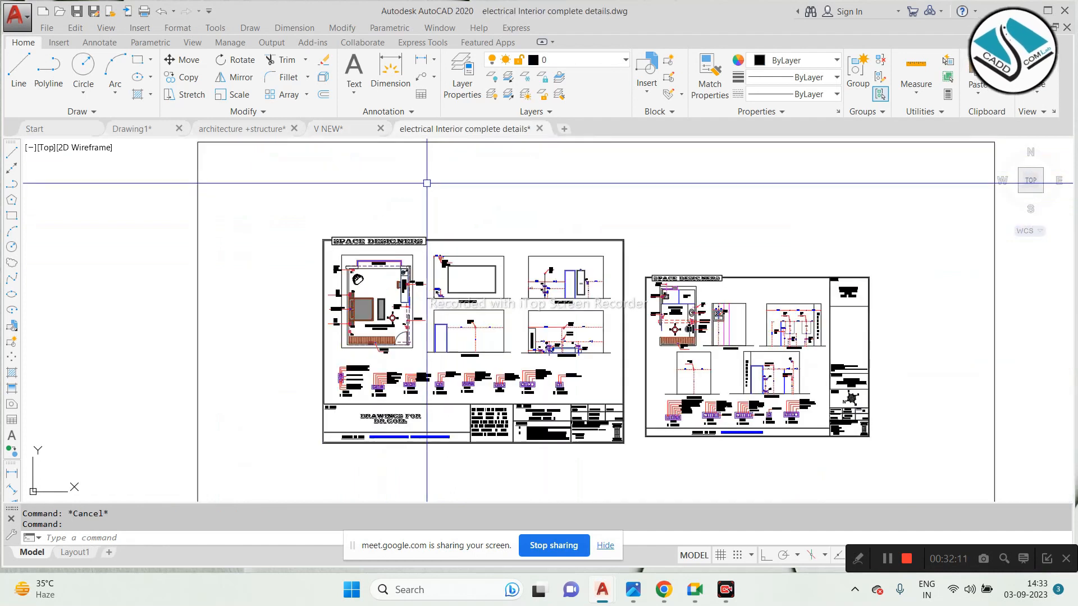
pyautogui.scroll(-5, 412, 253)
pyautogui.scroll(12, 409, 258)
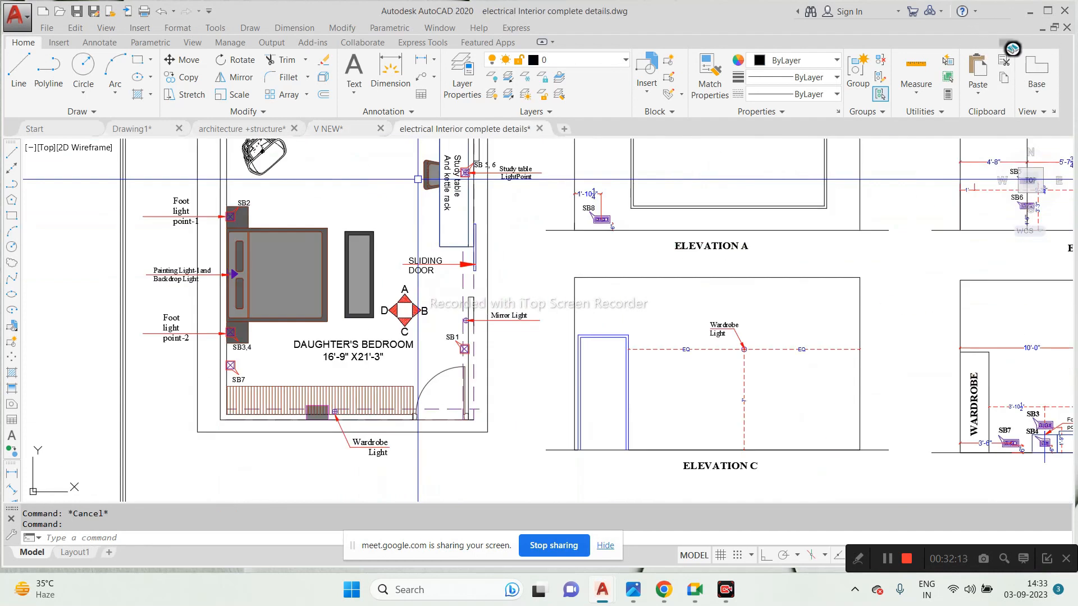
pyautogui.scroll(4, 278, 253)
pyautogui.scroll(-2, 278, 252)
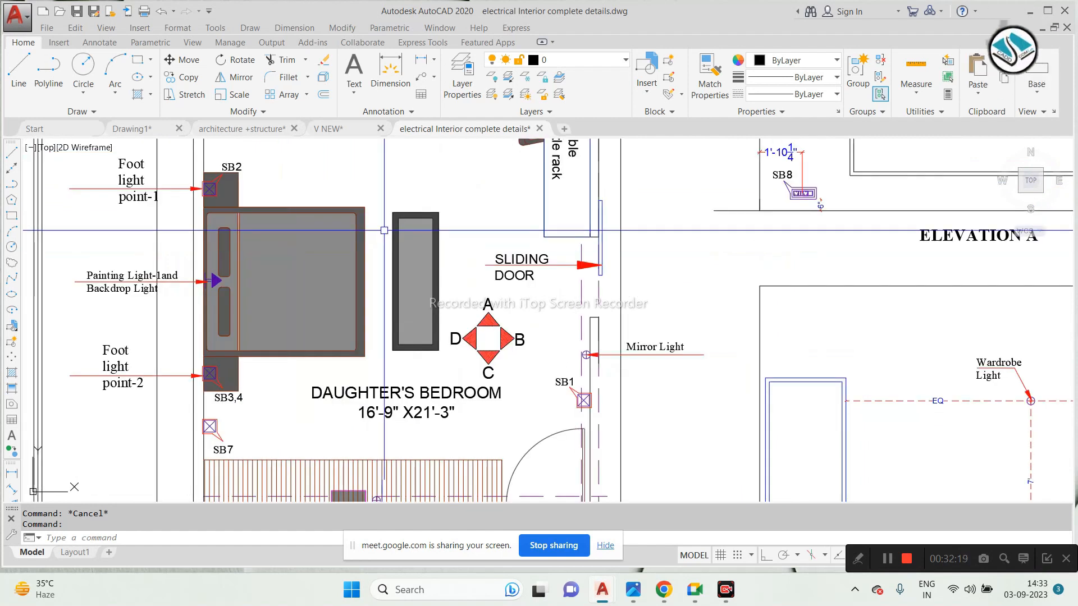
pyautogui.moveTo(289, 249); pyautogui.dragTo(346, 260, button='middle')
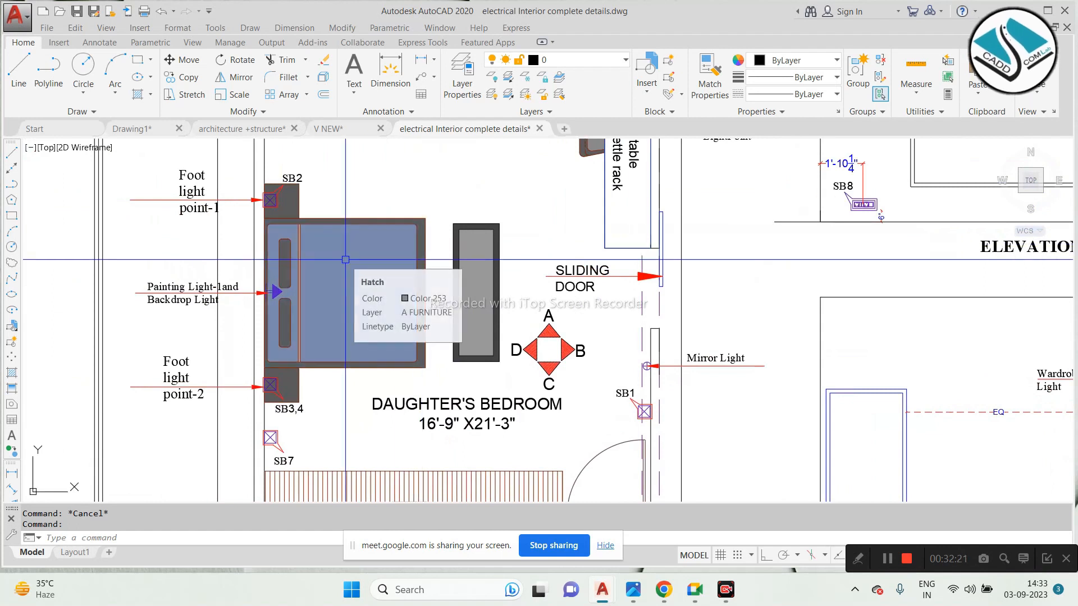
pyautogui.scroll(4, 278, 162)
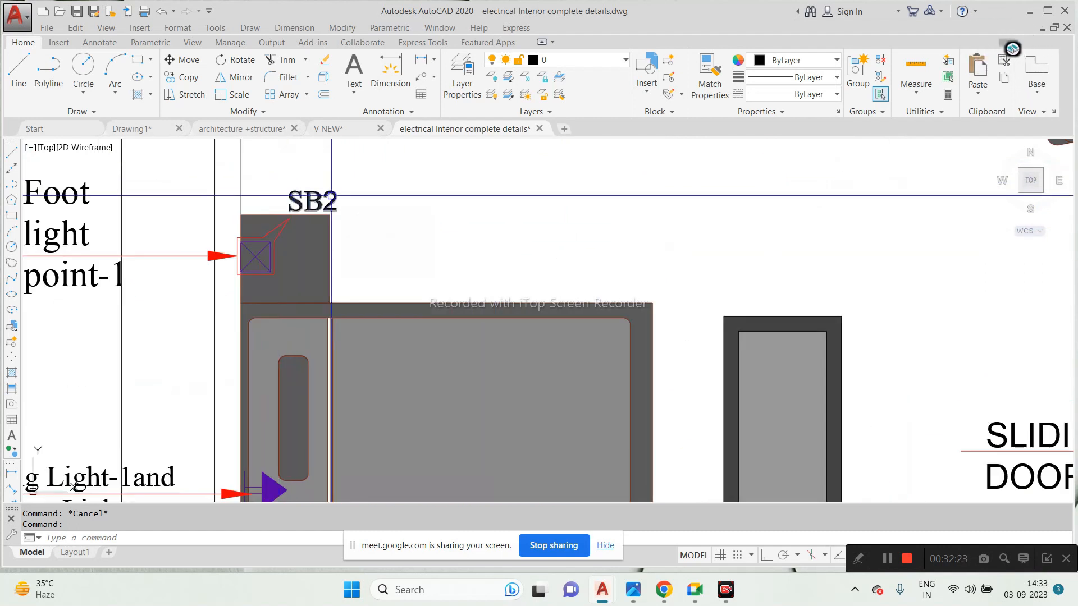
pyautogui.scroll(-4, 332, 196)
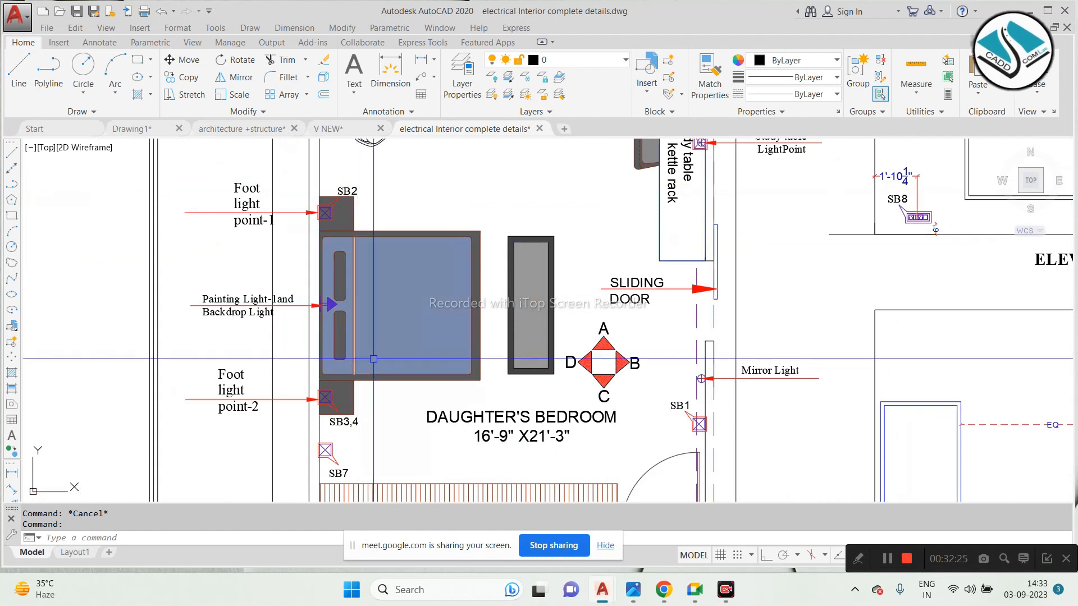
pyautogui.scroll(6, 360, 401)
pyautogui.scroll(-4, 363, 400)
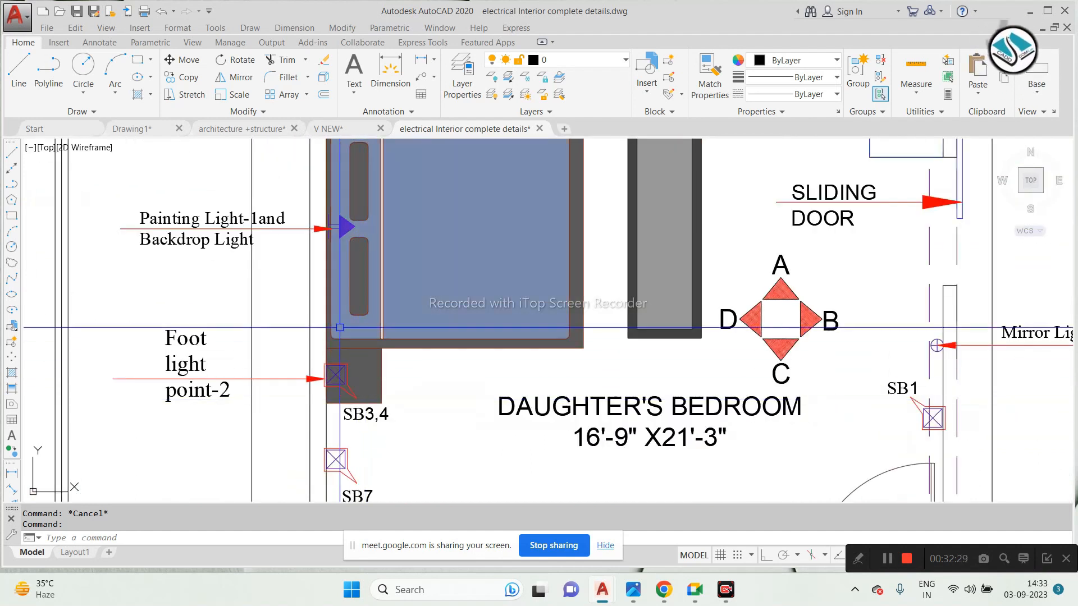
# Step: Inspect the mirror light and switchboard SB1 near the daughter's bedroom entrance door
pyautogui.scroll(-2, 303, 285)
pyautogui.scroll(6, 699, 359)
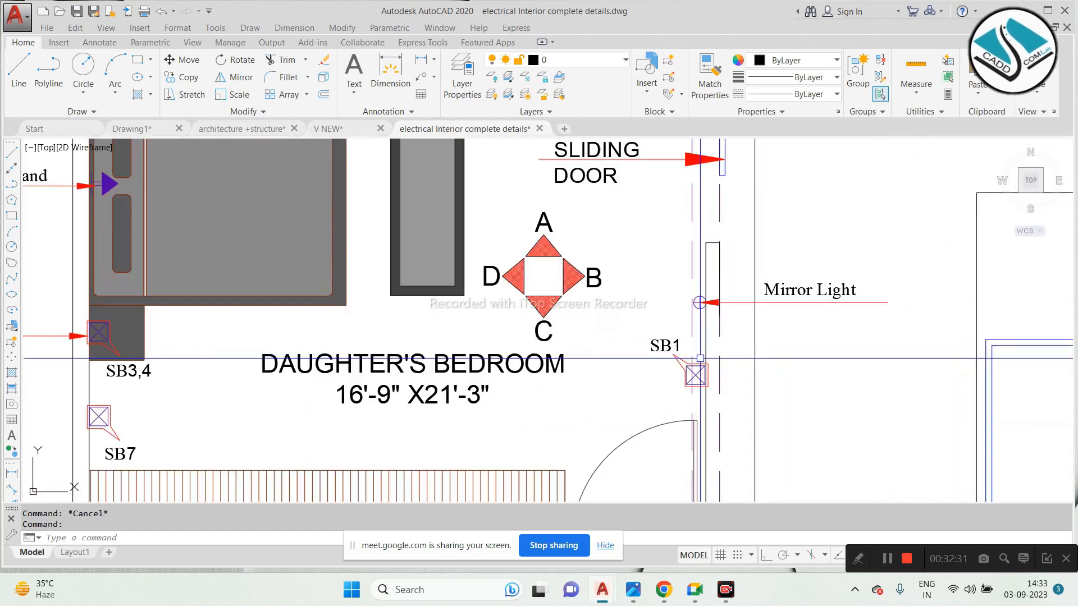
pyautogui.scroll(-2, 701, 363)
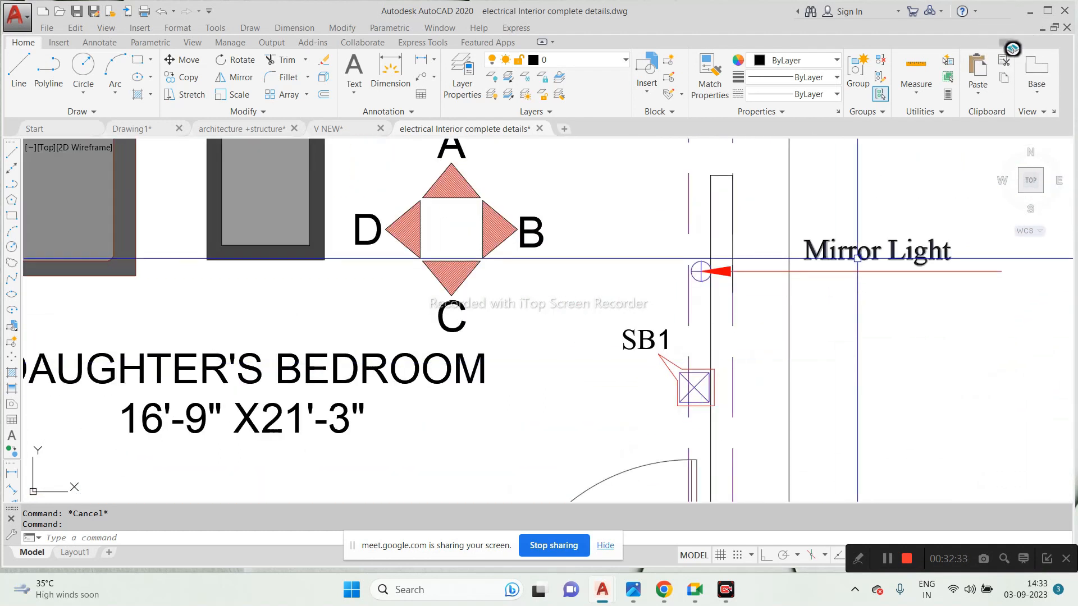
pyautogui.scroll(-2, 645, 230)
pyautogui.scroll(-2, 589, 223)
pyautogui.scroll(4, 449, 470)
pyautogui.scroll(-6, 466, 455)
# Step: Examine the study table light point with SB 5, 6 and switchboard SB8 near the bedroom chair
pyautogui.moveTo(539, 237); pyautogui.dragTo(478, 366, button='middle')
pyautogui.scroll(4, 553, 280)
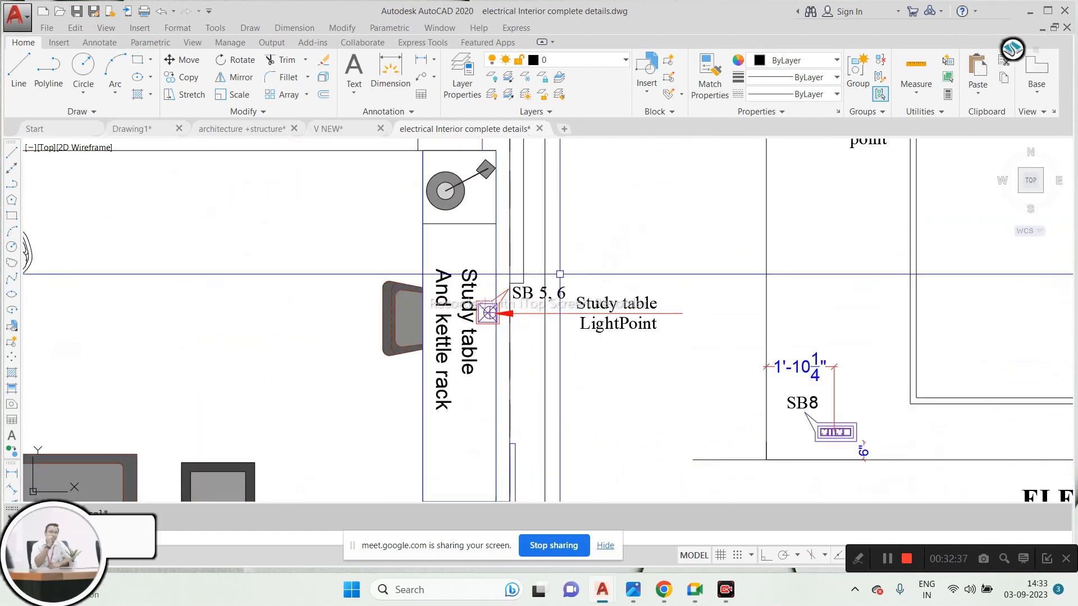
pyautogui.scroll(-2, 559, 274)
pyautogui.scroll(5, 138, 201)
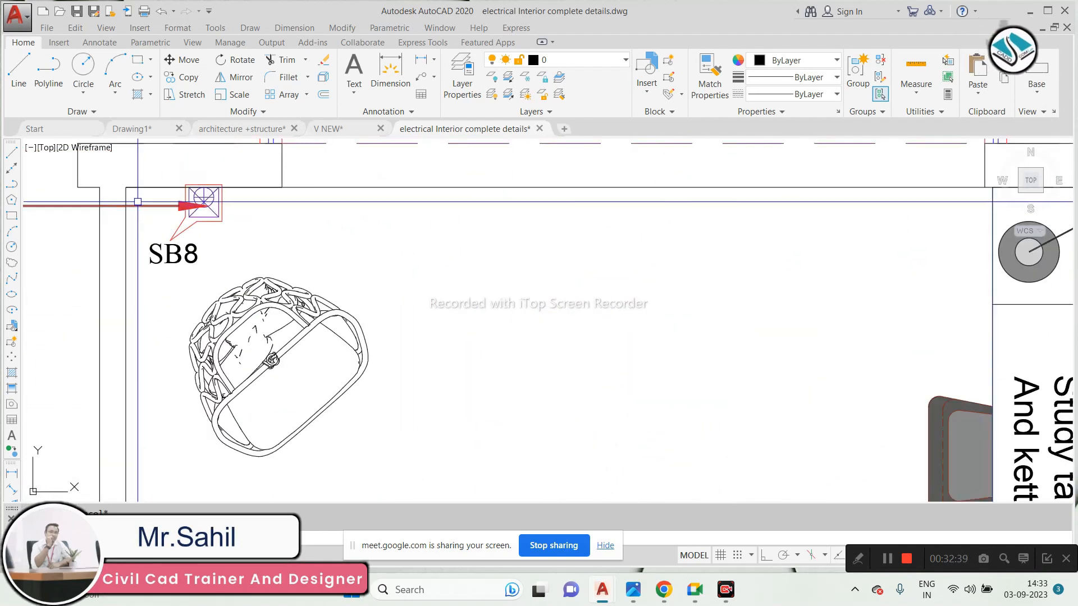
pyautogui.scroll(-5, 225, 280)
pyautogui.scroll(2, 310, 342)
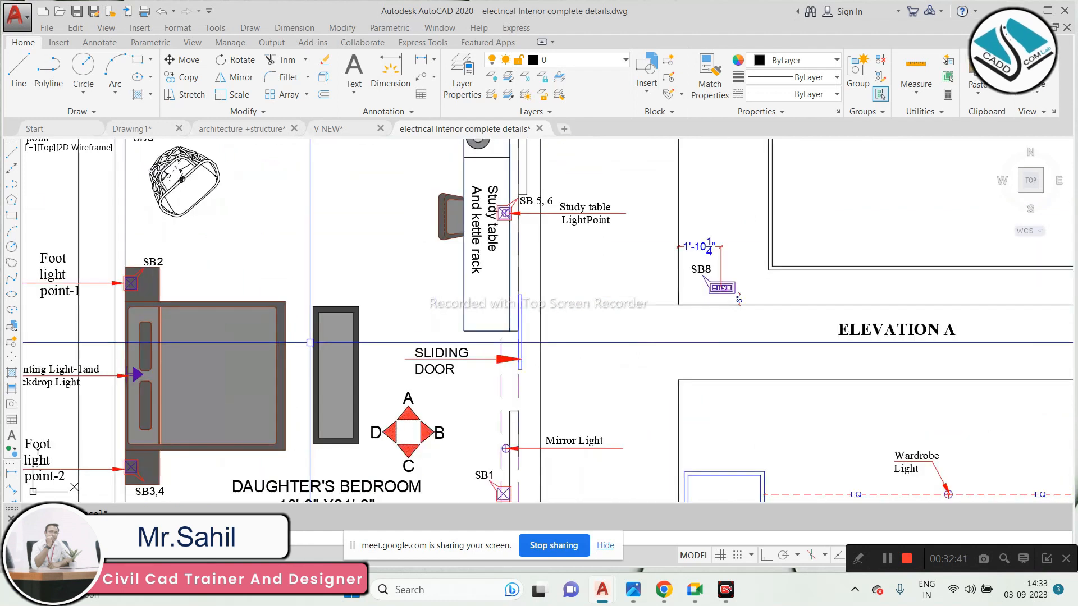
pyautogui.moveTo(309, 342); pyautogui.dragTo(356, 327, button='middle')
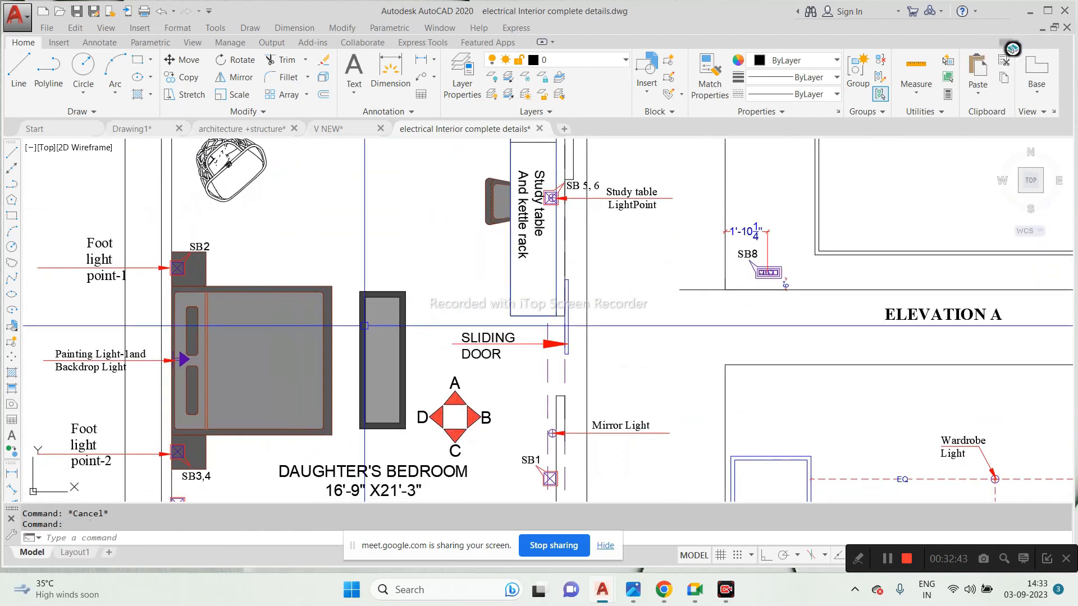
# Step: Examine switchboard SB8 in Elevation A, including its module layout and its distances from the wall and floor
pyautogui.scroll(-2, 364, 325)
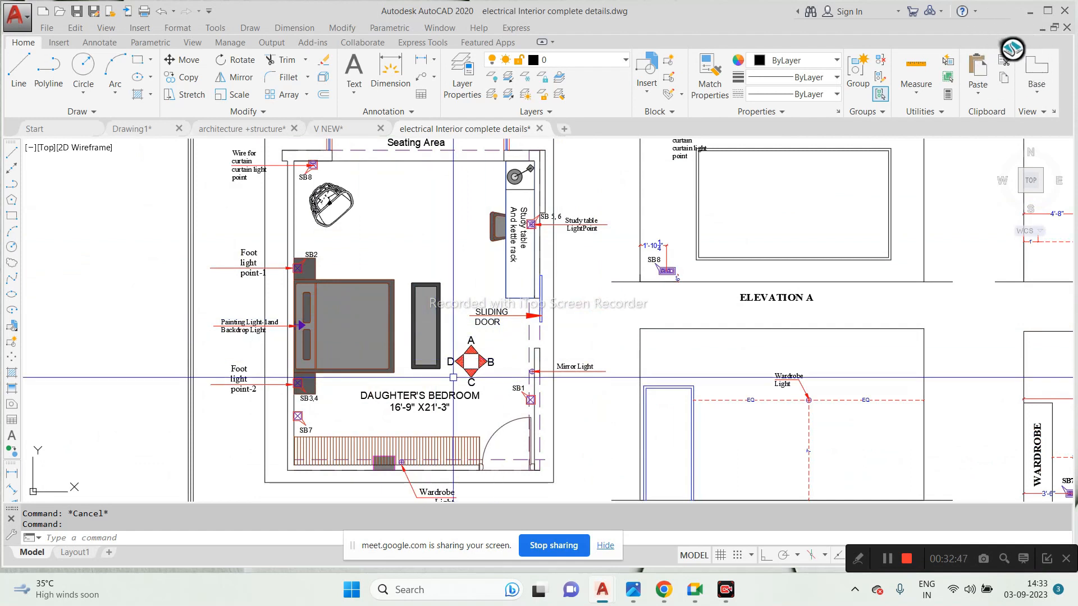
pyautogui.scroll(-3, 458, 379)
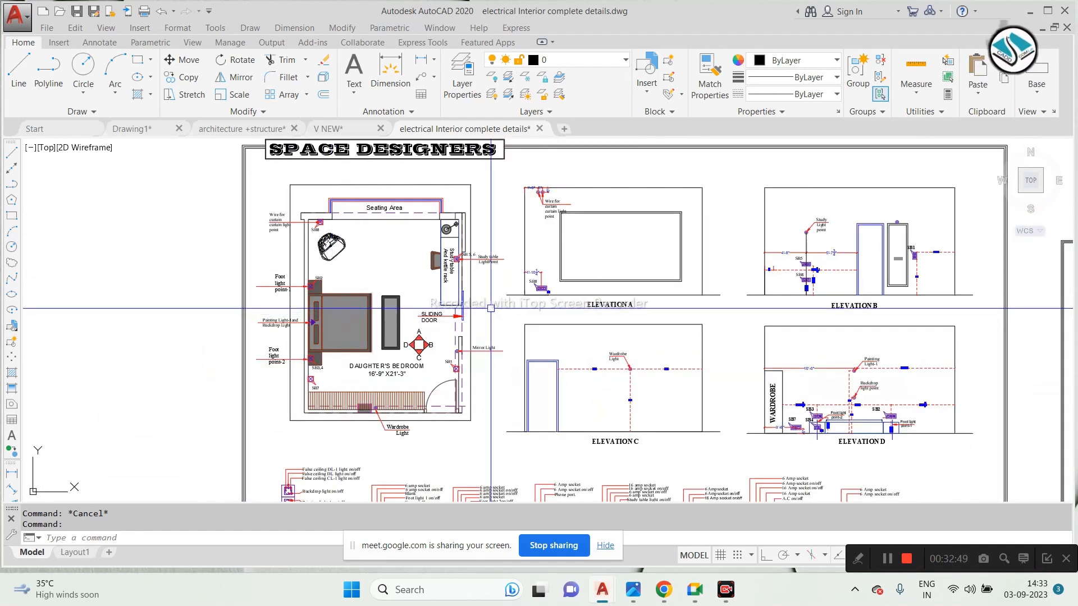
pyautogui.scroll(5, 589, 400)
pyautogui.scroll(4, 584, 393)
pyautogui.scroll(-2, 500, 397)
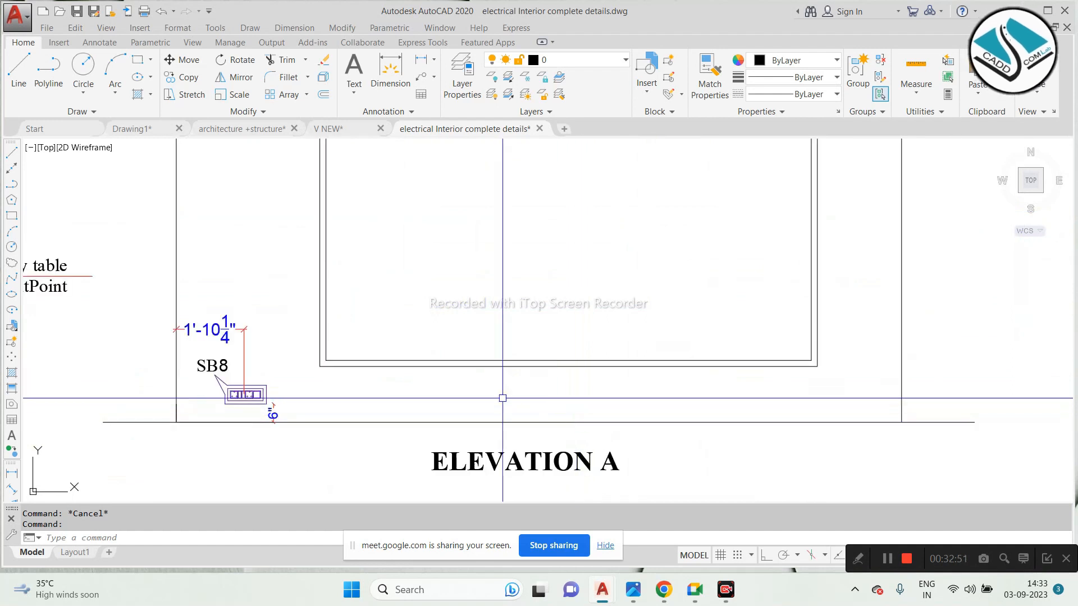
pyautogui.scroll(5, 324, 362)
pyautogui.scroll(2, 323, 363)
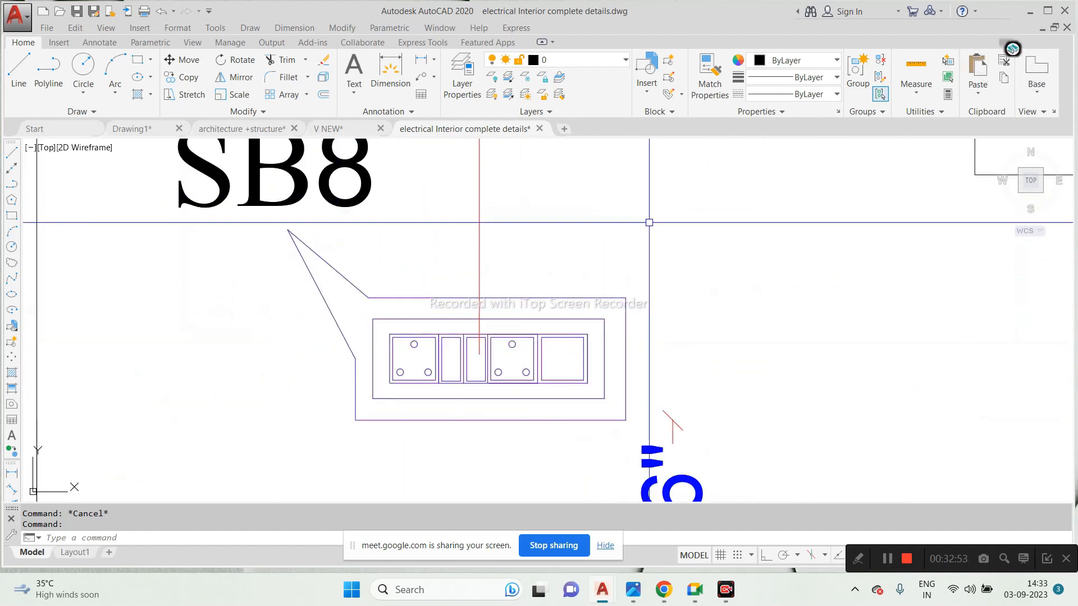
pyautogui.scroll(-3, 548, 370)
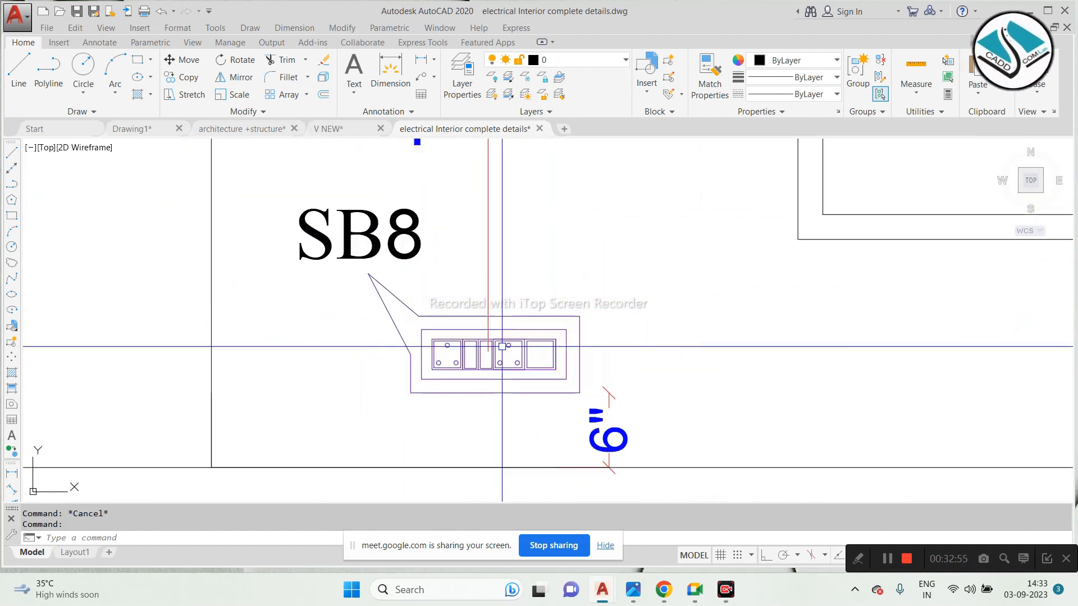
pyautogui.scroll(3, 544, 409)
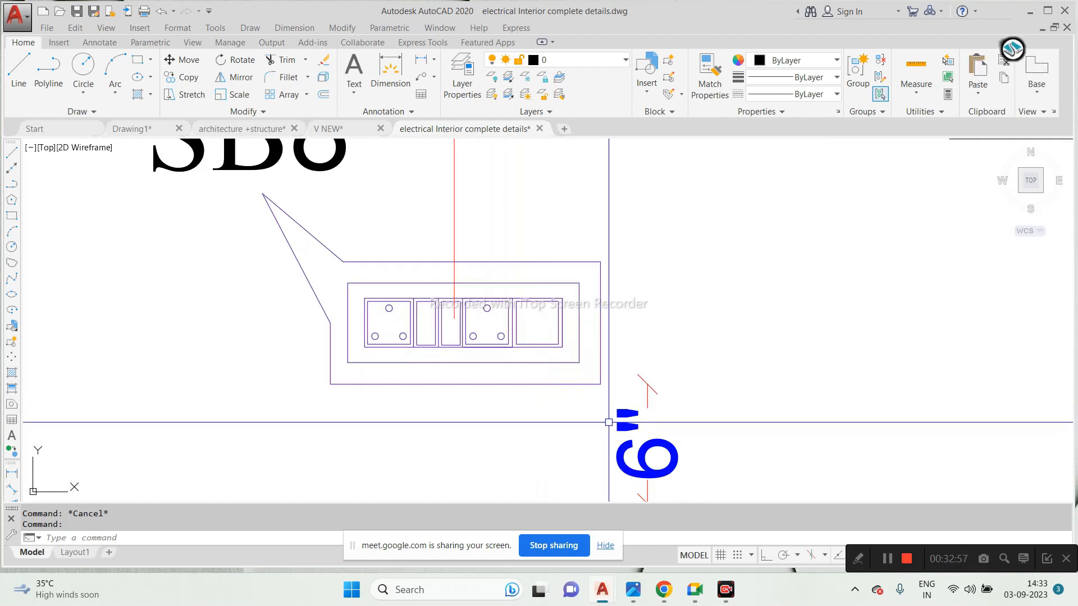
pyautogui.scroll(-2, 565, 413)
pyautogui.scroll(-5, 562, 413)
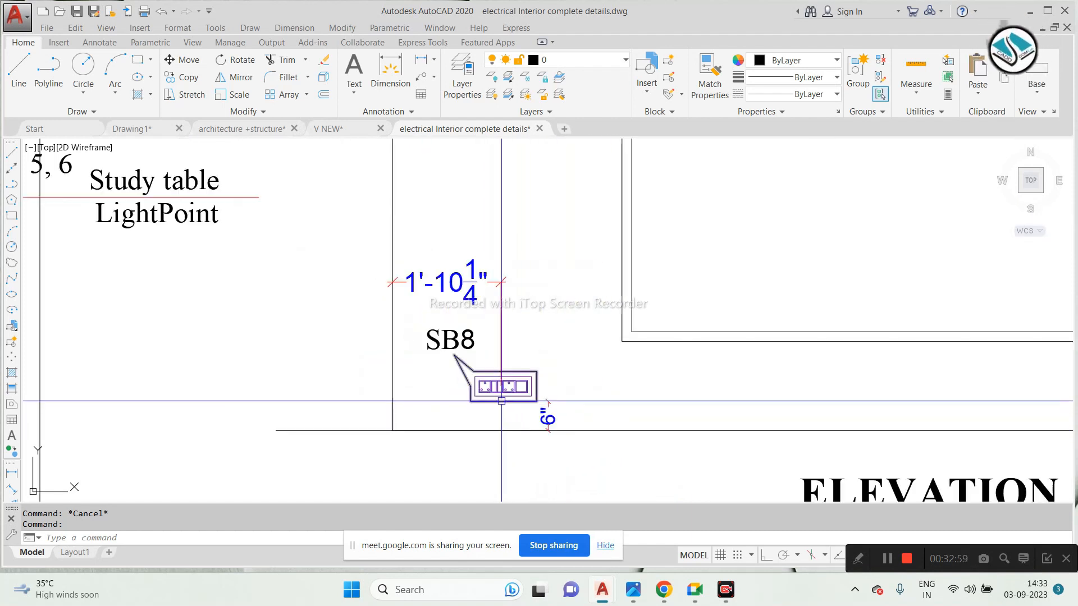
# Step: Inspect the curtain wire and curtain light points with their dimensions near the ceiling in Elevation A
pyautogui.scroll(4, 514, 209)
pyautogui.moveTo(514, 209); pyautogui.dragTo(465, 343, button='middle')
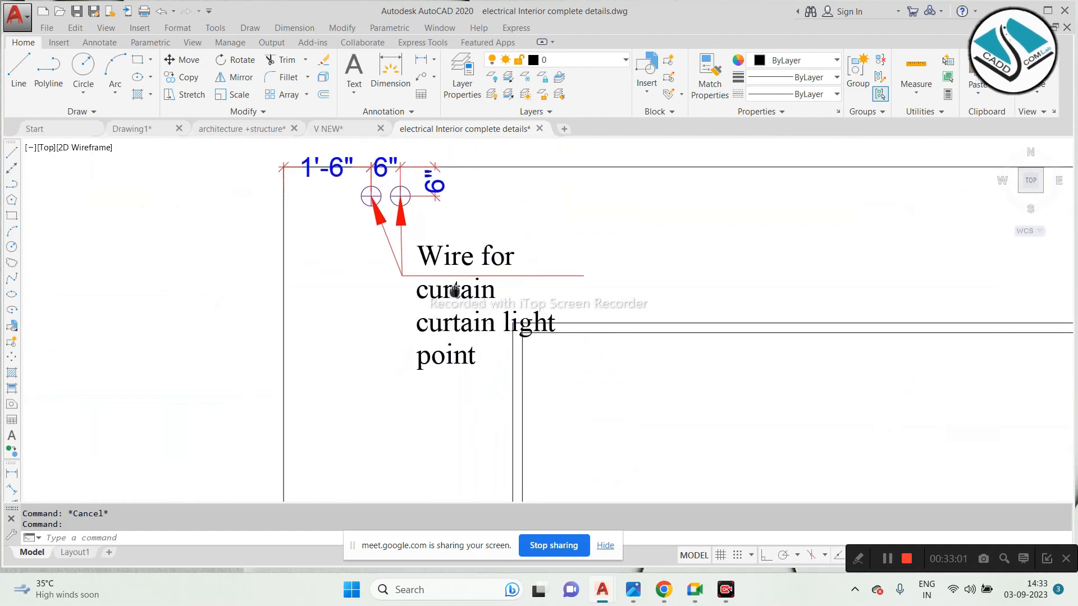
pyautogui.scroll(-3, 418, 212)
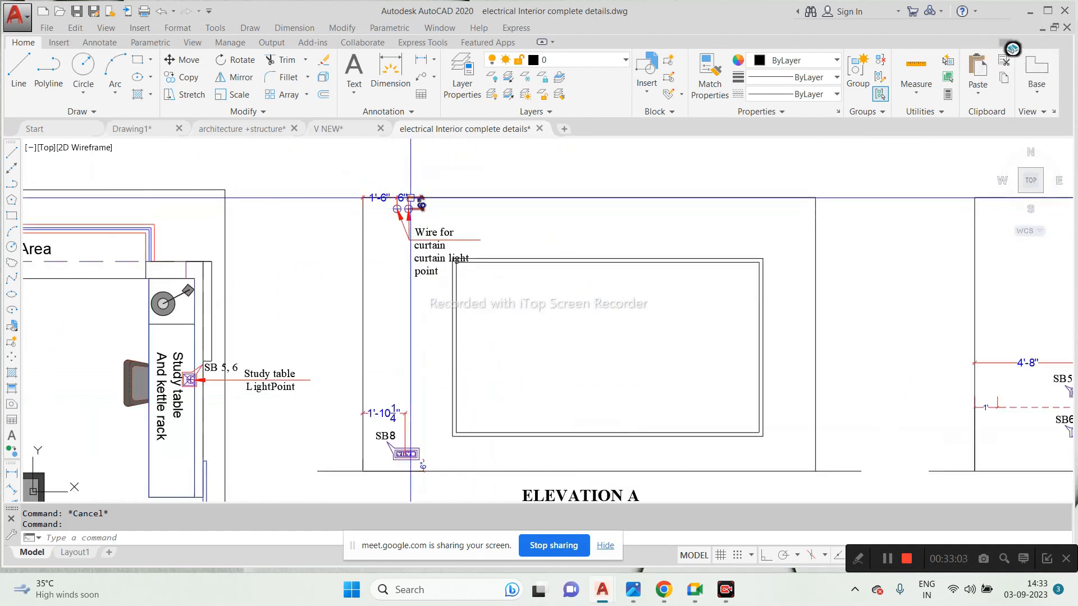
# Step: Study Elevation B, checking the study light point, SB5 and SB6, and the placement of SB1 beside the mirror
pyautogui.scroll(-4, 411, 231)
pyautogui.scroll(4, 779, 249)
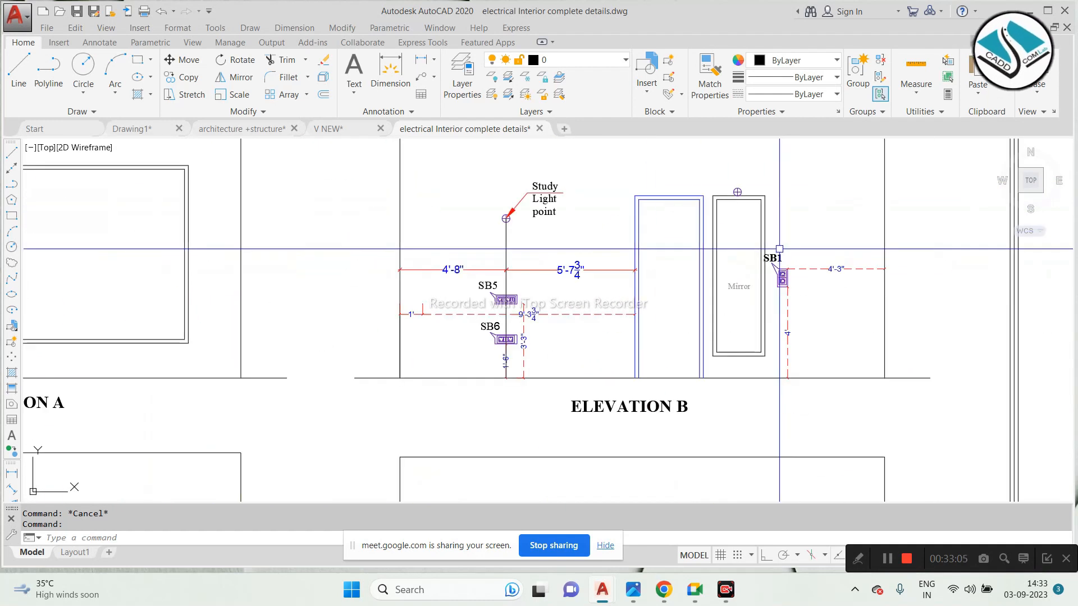
pyautogui.scroll(2, 783, 251)
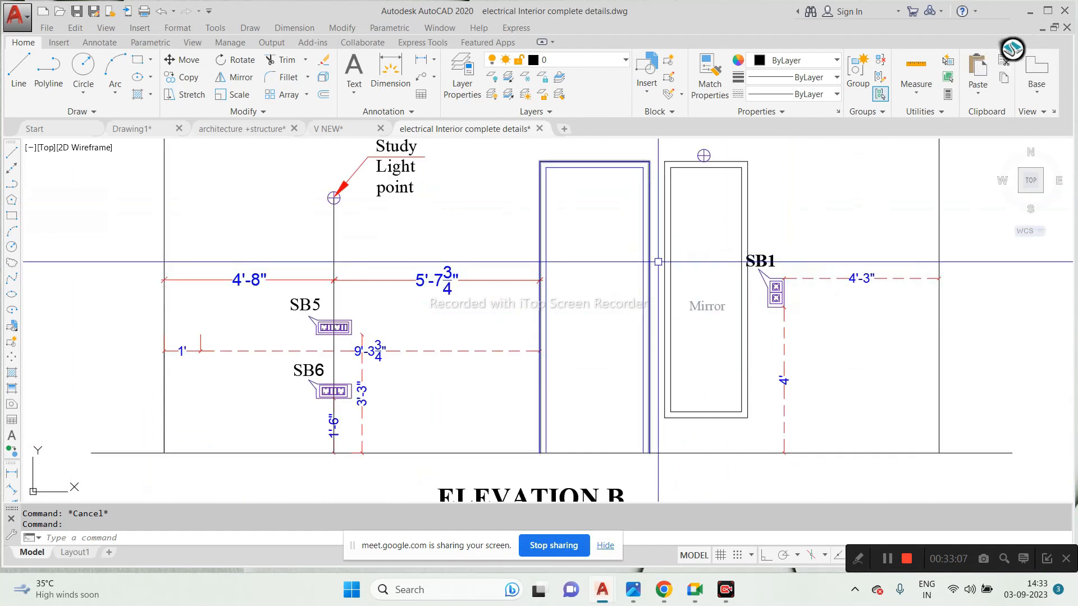
pyautogui.scroll(3, 736, 259)
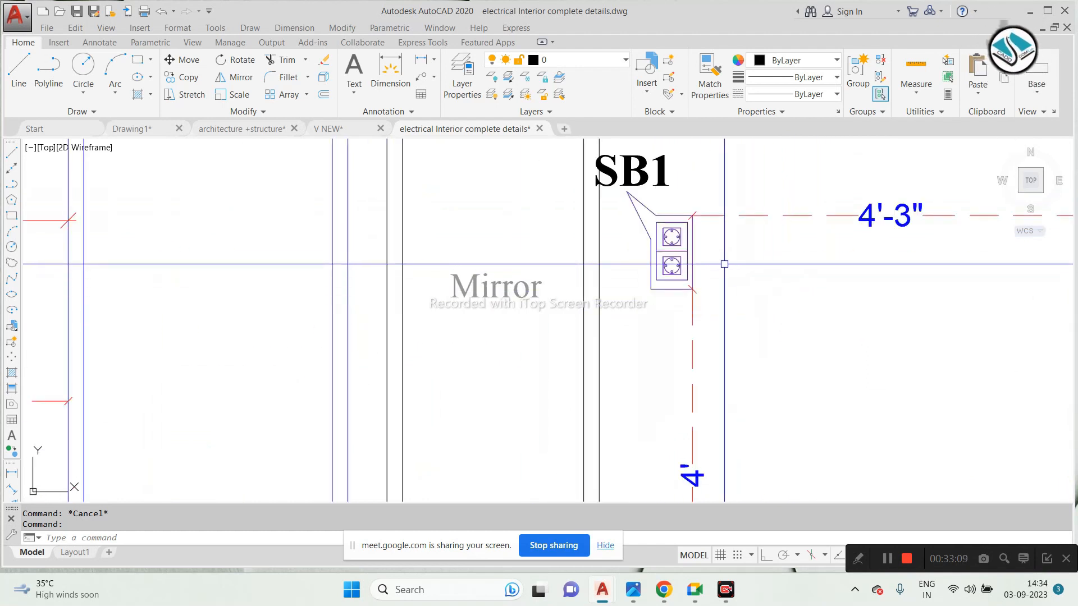
pyautogui.scroll(-2, 711, 260)
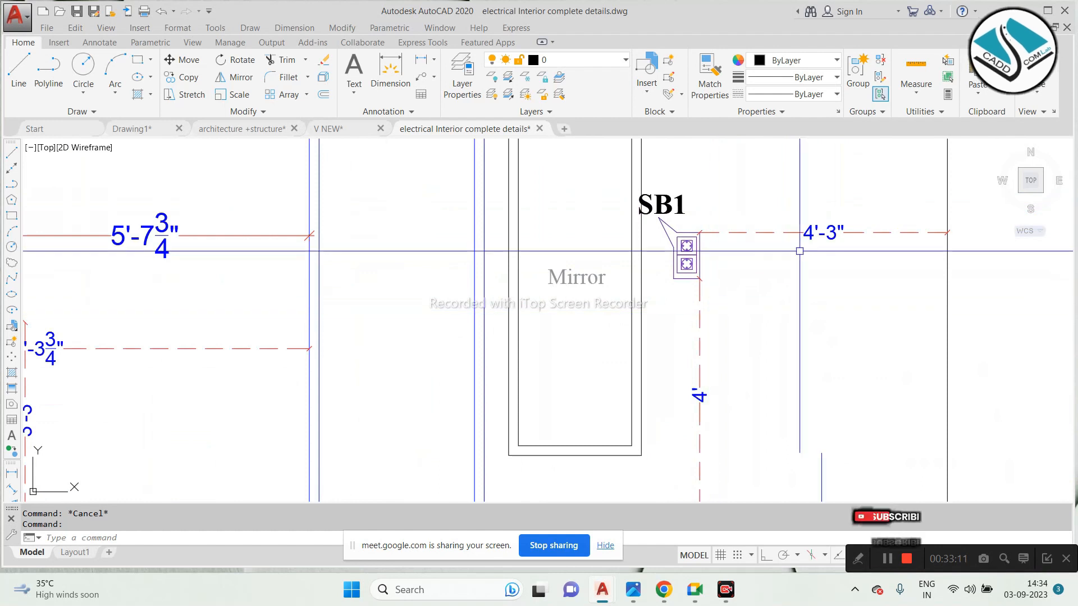
pyautogui.scroll(2, 897, 201)
pyautogui.scroll(-2, 805, 227)
pyautogui.scroll(-2, 833, 223)
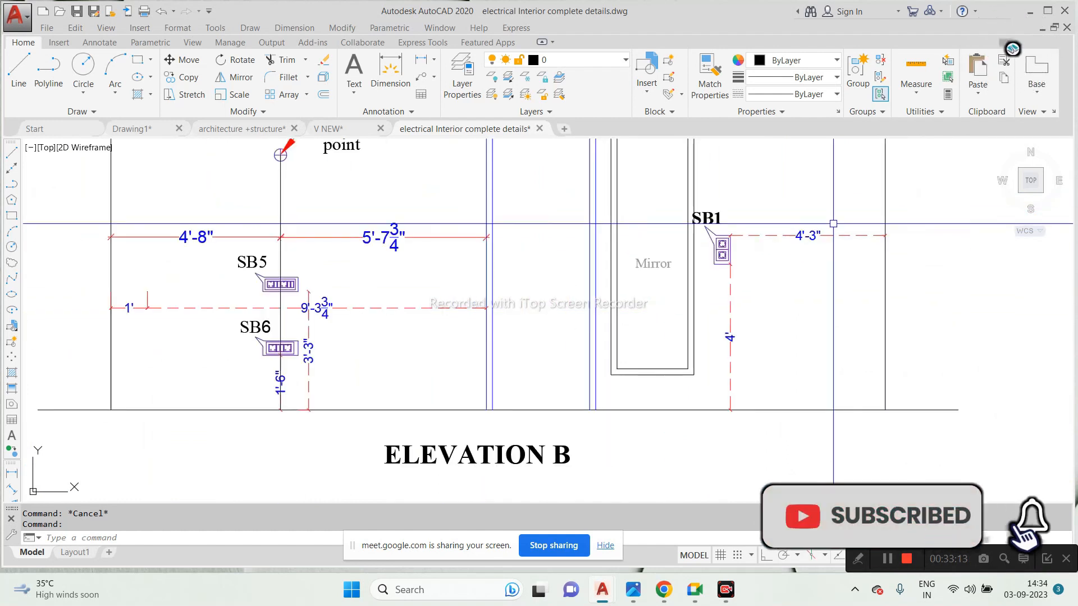
# Step: Examine Elevation D's painting and backdrop light points, both foot light points, and switchboards SB2, SB3, SB4 and SB7
pyautogui.scroll(-5, 791, 168)
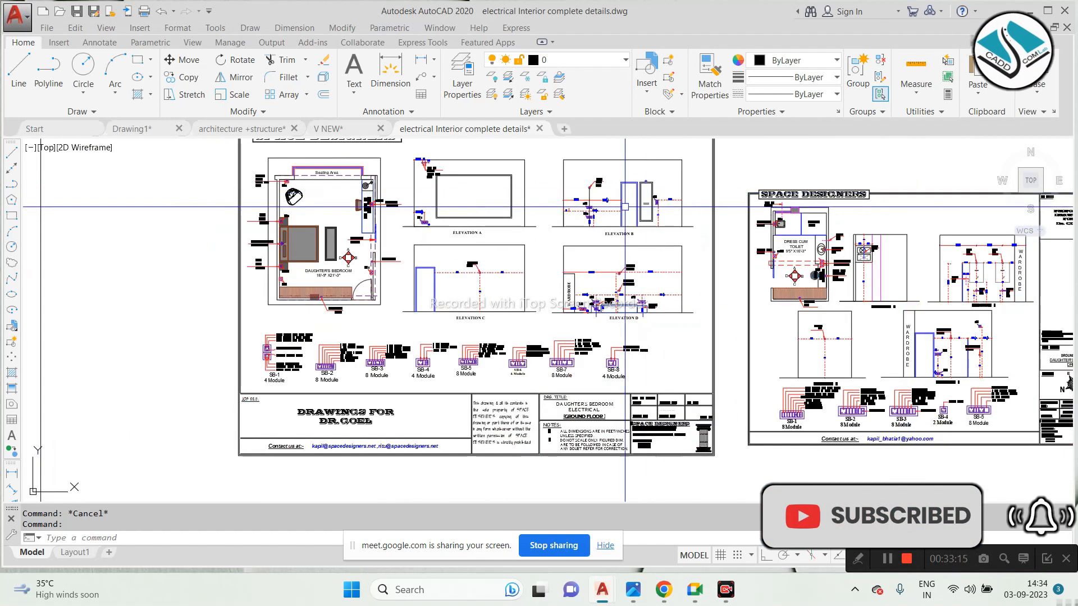
pyautogui.scroll(8, 509, 376)
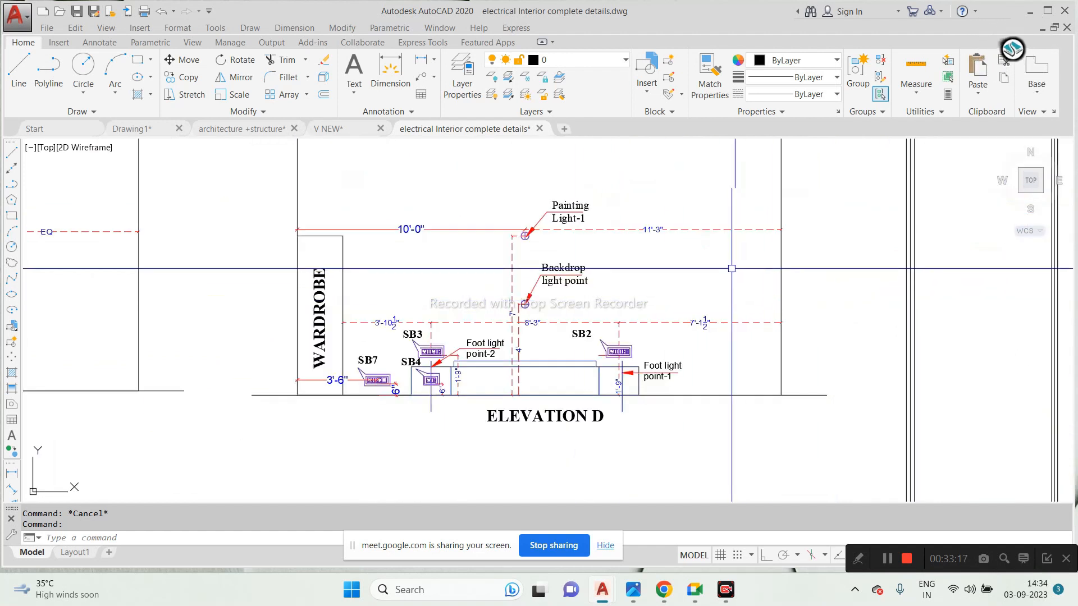
pyautogui.scroll(2, 217, 382)
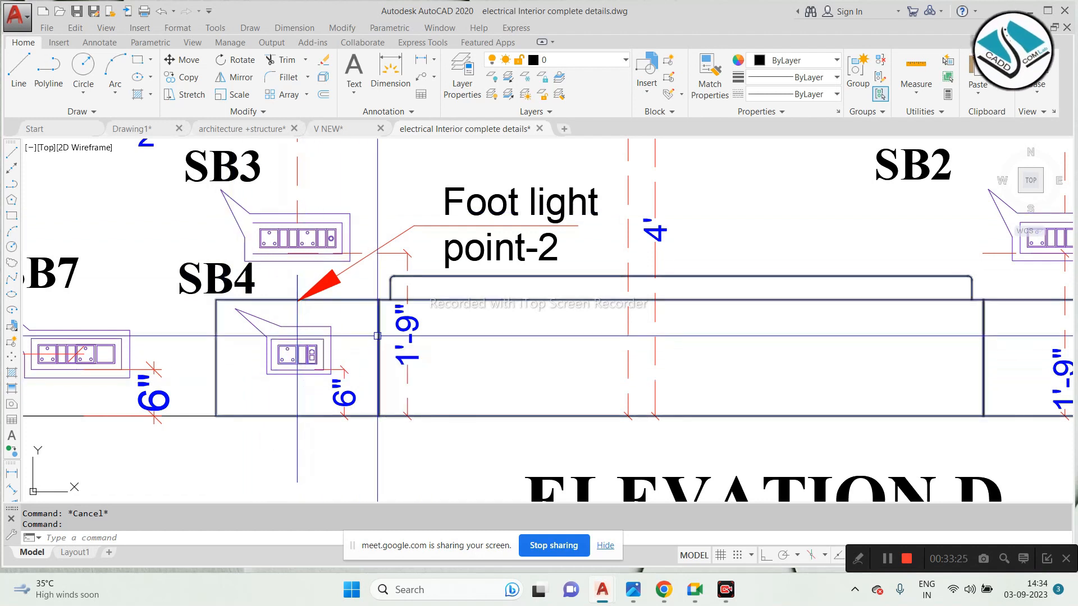
pyautogui.scroll(-4, 377, 335)
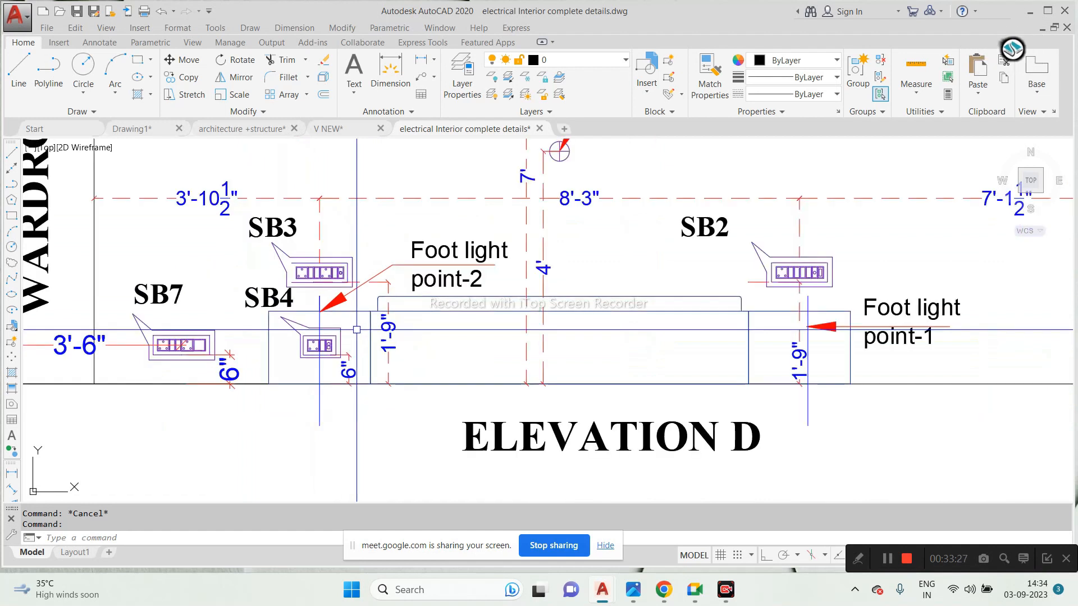
pyautogui.scroll(2, 984, 340)
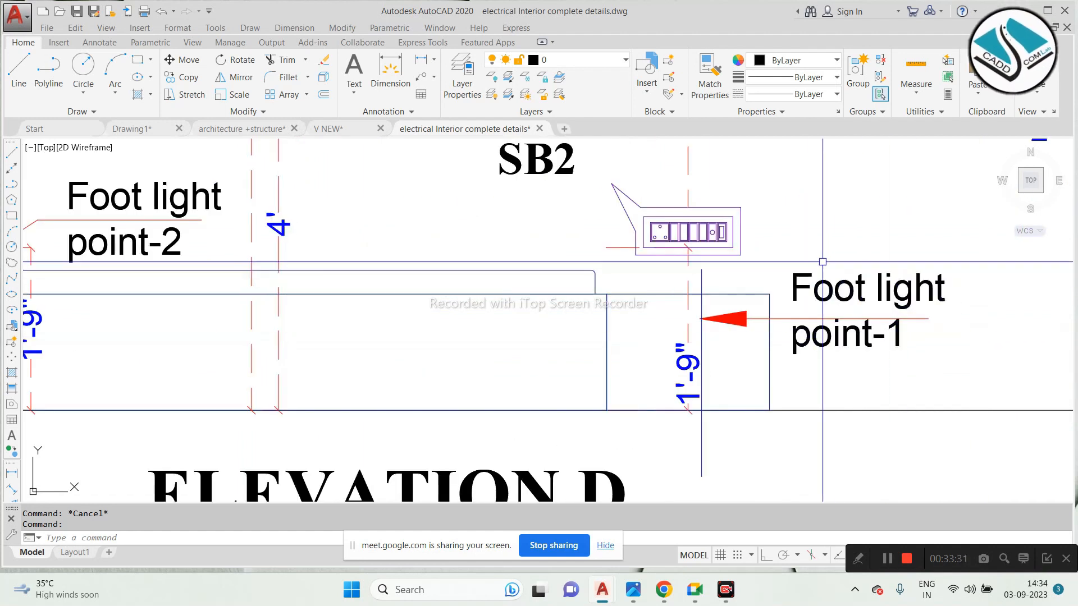
# Step: Read the SB-1 switchboard detail below the elevations, going through each labelled false ceiling, backdrop, painting, curtain, wardrobe and mirror light switch
pyautogui.scroll(-5, 738, 229)
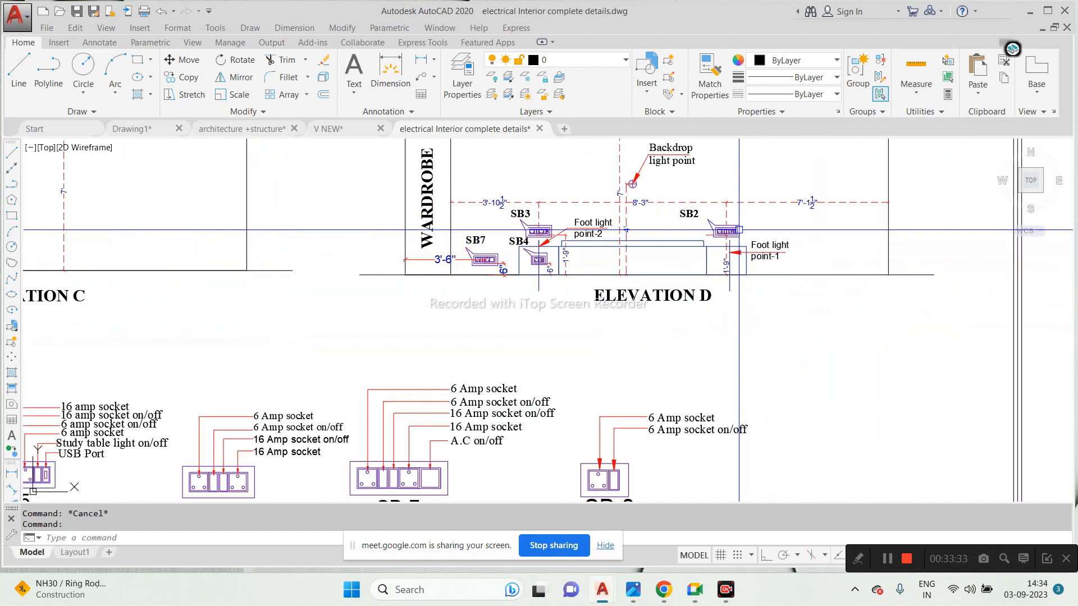
pyautogui.scroll(-3, 738, 230)
pyautogui.scroll(6, 495, 275)
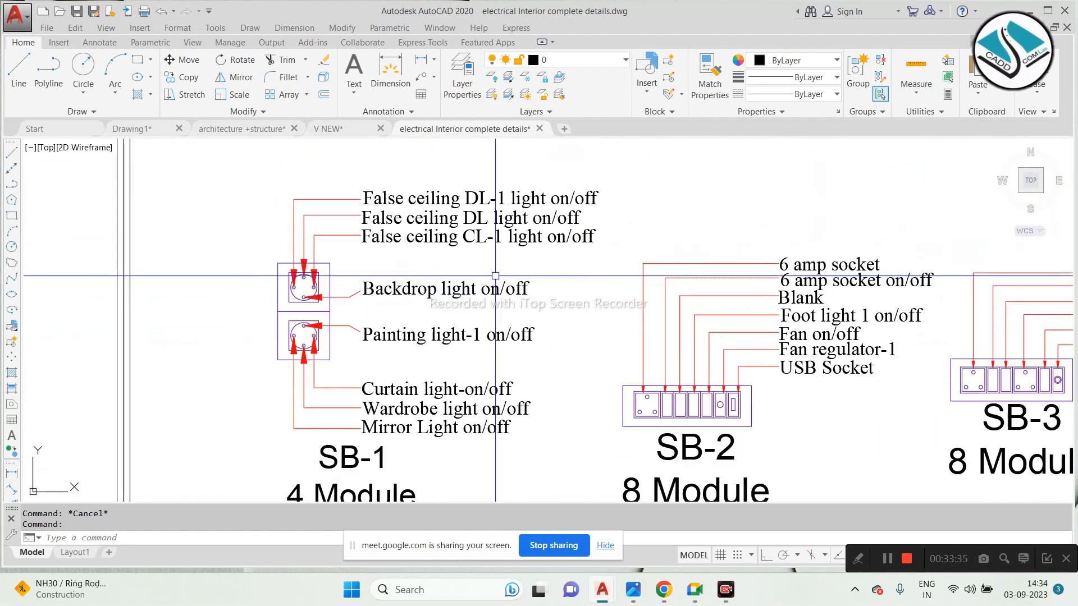
pyautogui.moveTo(495, 276); pyautogui.dragTo(359, 261, button='middle')
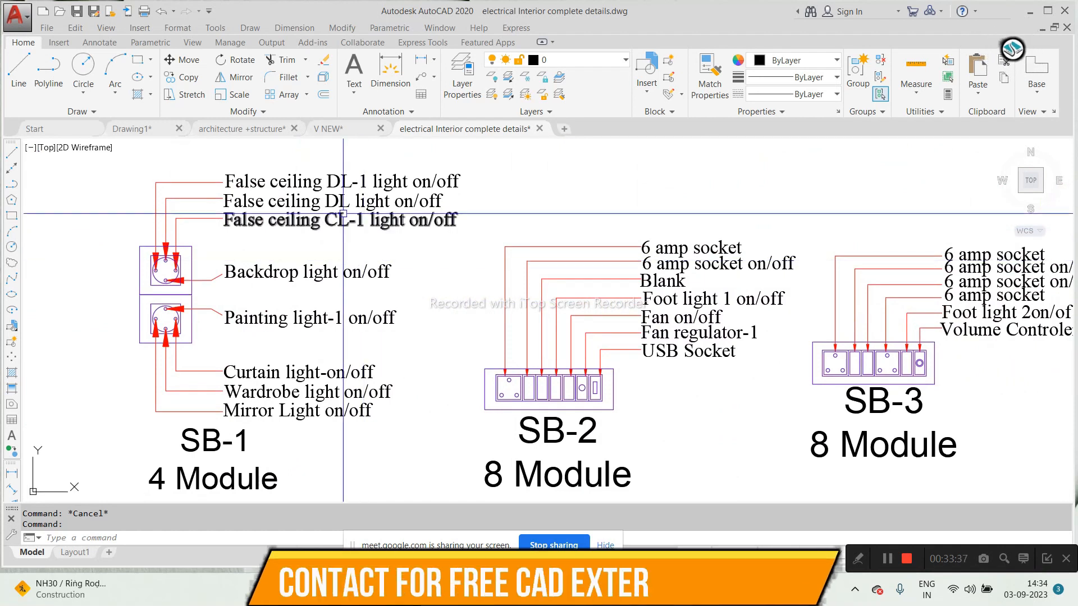
pyautogui.scroll(5, 216, 485)
pyautogui.scroll(-4, 377, 387)
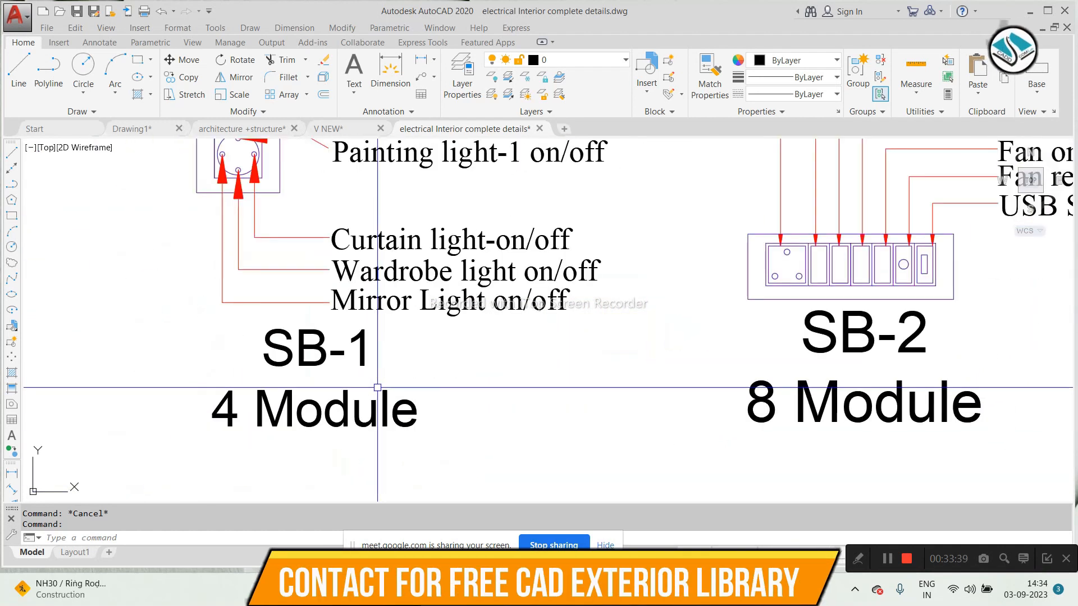
pyautogui.scroll(-2, 377, 387)
pyautogui.moveTo(390, 315); pyautogui.dragTo(355, 498, button='middle')
pyautogui.scroll(2, 363, 349)
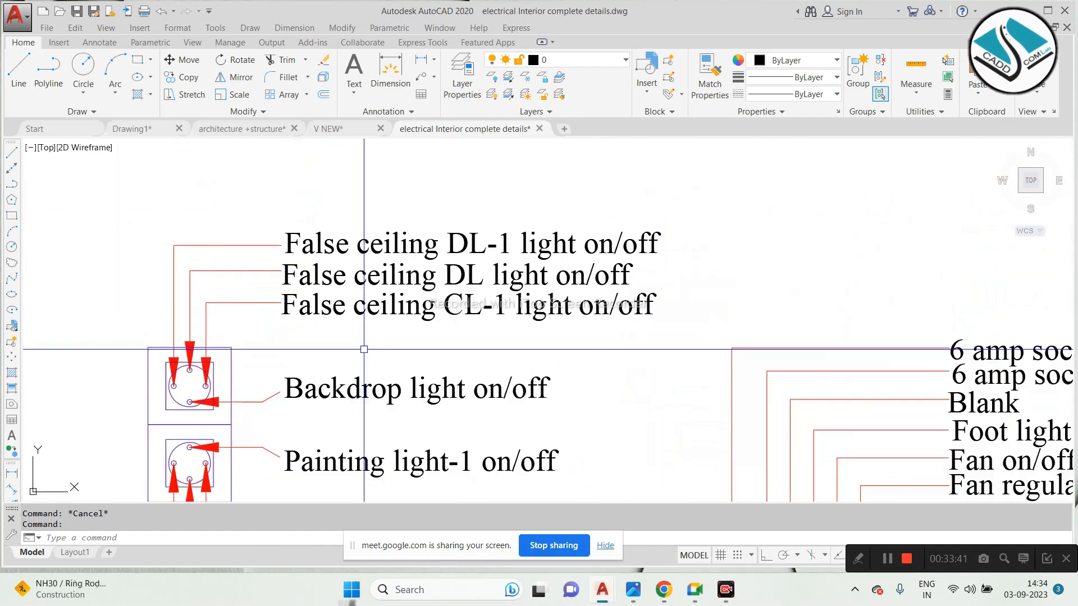
pyautogui.moveTo(345, 317); pyautogui.dragTo(373, 258, button='middle')
pyautogui.scroll(2, 536, 191)
pyautogui.scroll(-2, 464, 275)
pyautogui.moveTo(447, 301); pyautogui.dragTo(420, 234, button='middle')
pyautogui.moveTo(381, 341); pyautogui.dragTo(375, 279, button='middle')
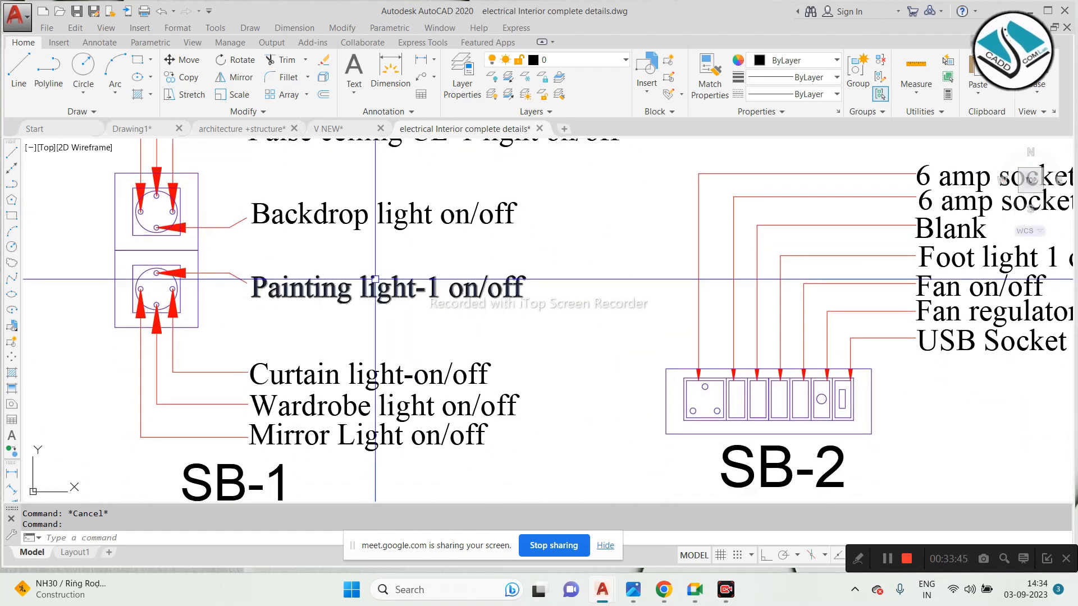
pyautogui.moveTo(318, 365); pyautogui.dragTo(302, 297, button='middle')
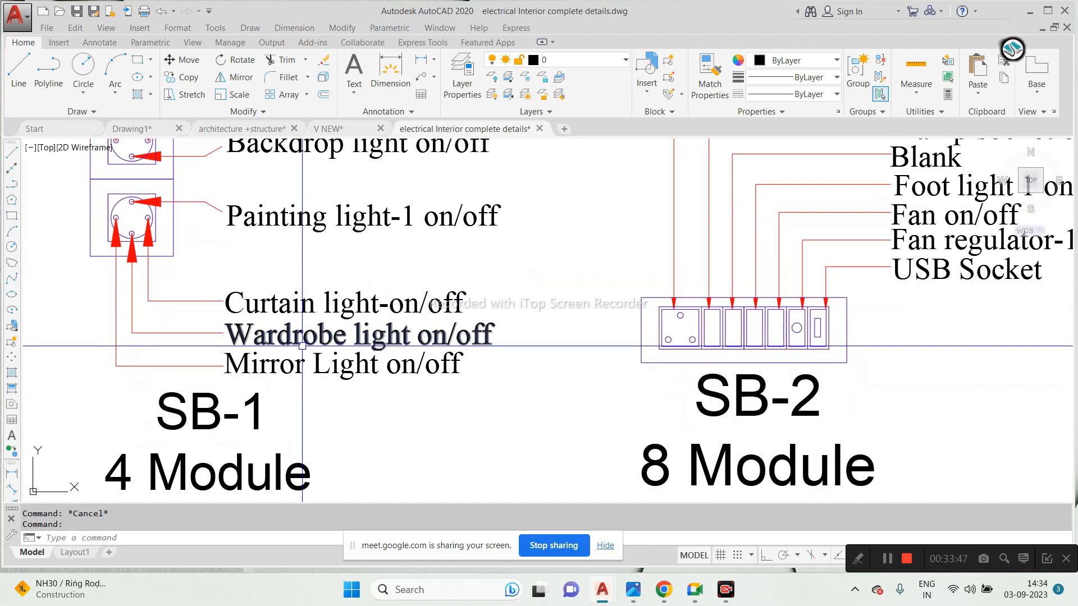
# Step: Read the SB-2 switchboard detail, covering its socket, blank, foot light, fan, regulator and USB modules
pyautogui.scroll(-3, 302, 346)
pyautogui.scroll(4, 523, 346)
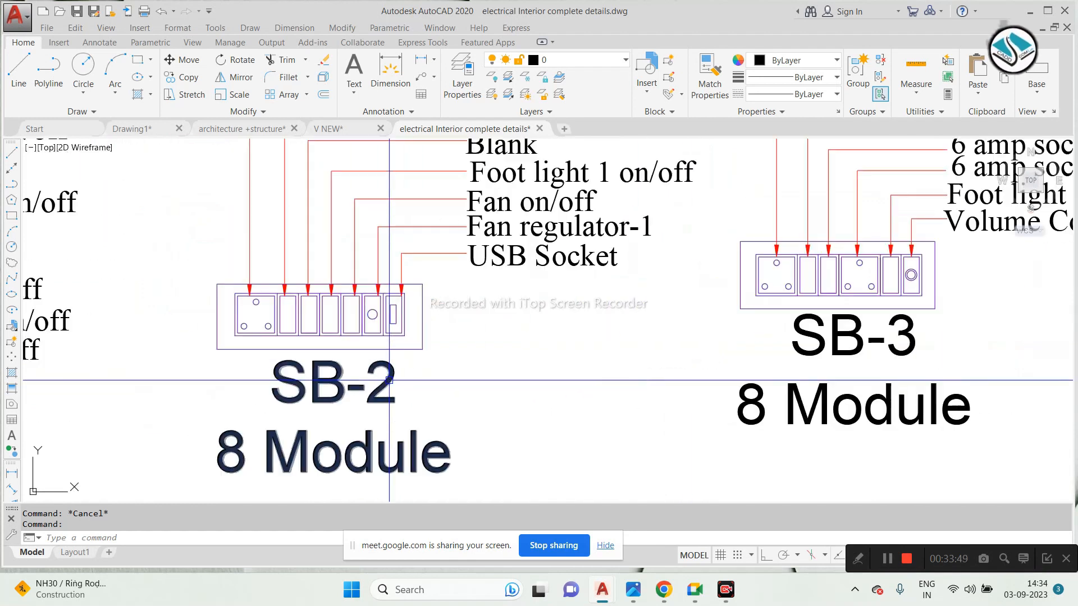
pyautogui.moveTo(403, 349); pyautogui.dragTo(399, 377, button='middle')
pyautogui.scroll(-2, 406, 359)
pyautogui.scroll(2, 424, 334)
pyautogui.moveTo(450, 285); pyautogui.dragTo(452, 304, button='middle')
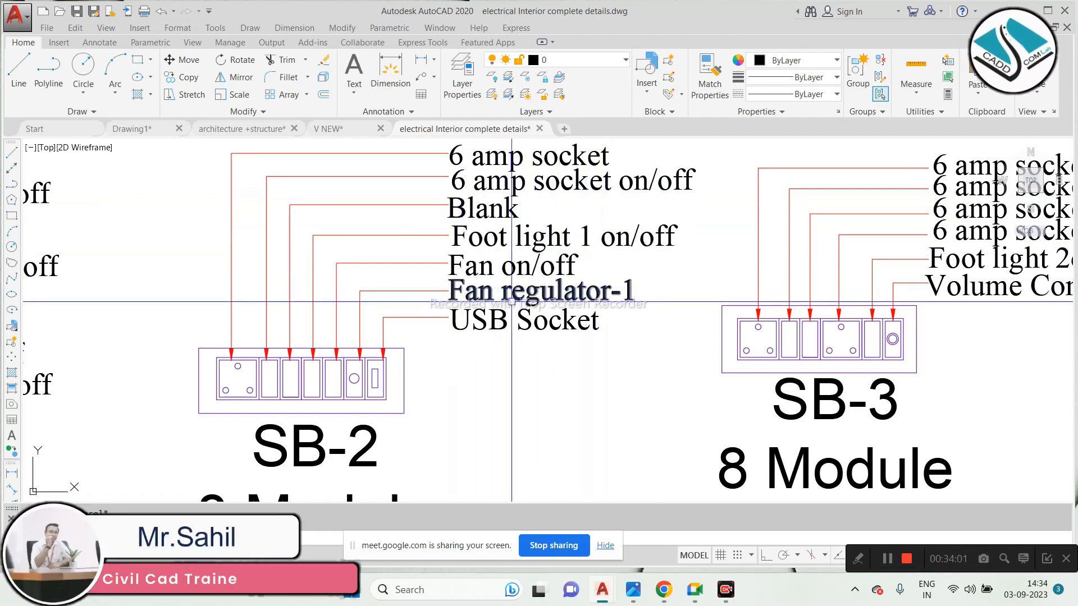
# Step: Review the socket and switch labels of the SB-3 to SB-7 switchboard details
pyautogui.scroll(-5, 515, 298)
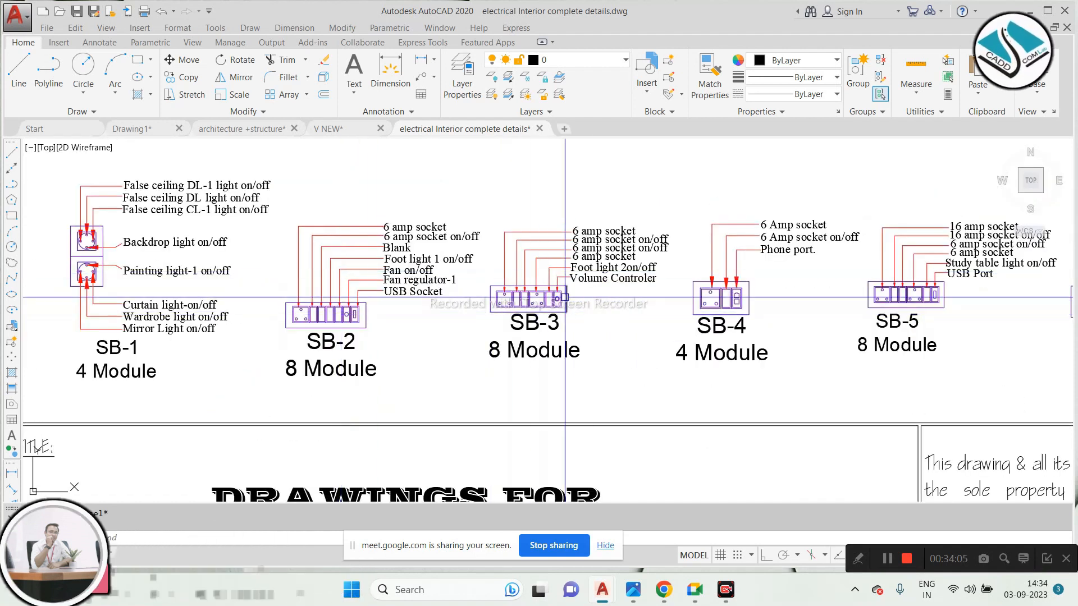
pyautogui.scroll(4, 566, 293)
pyautogui.scroll(-5, 570, 284)
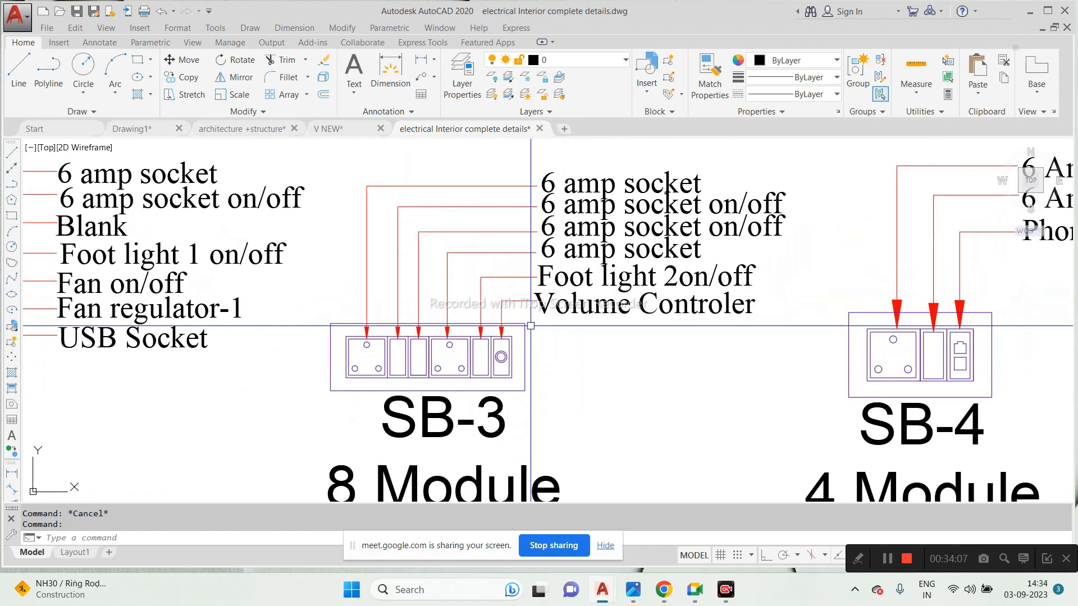
pyautogui.scroll(-3, 744, 364)
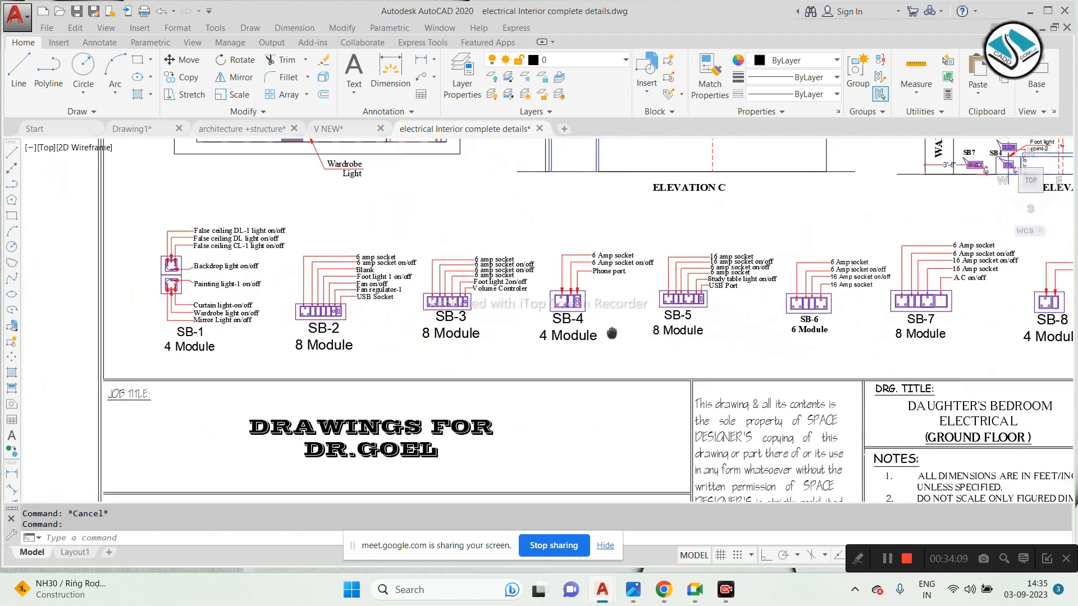
pyautogui.scroll(4, 613, 313)
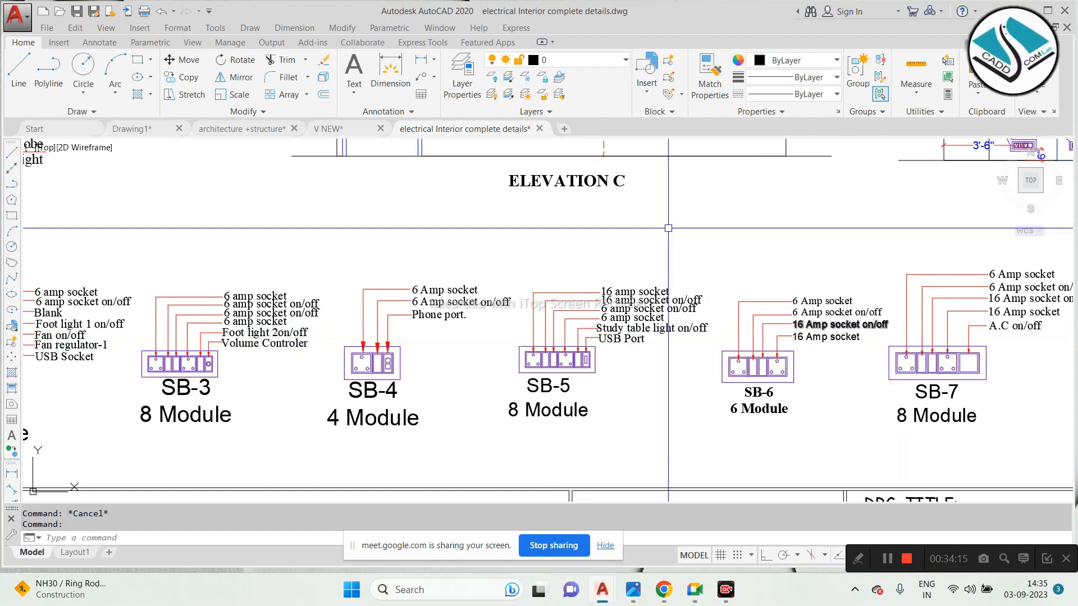
# Step: Switch to the V NEW drawing and review the ground floor plan together with its electrical legend
pyautogui.click(339, 130)
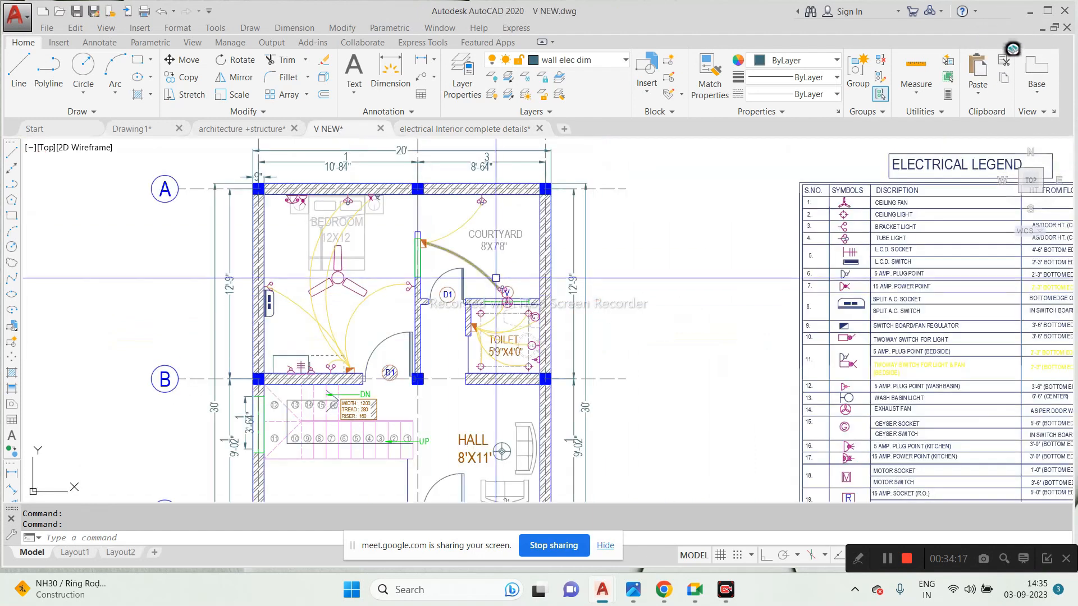
pyautogui.scroll(-3, 543, 297)
pyautogui.scroll(2, 542, 298)
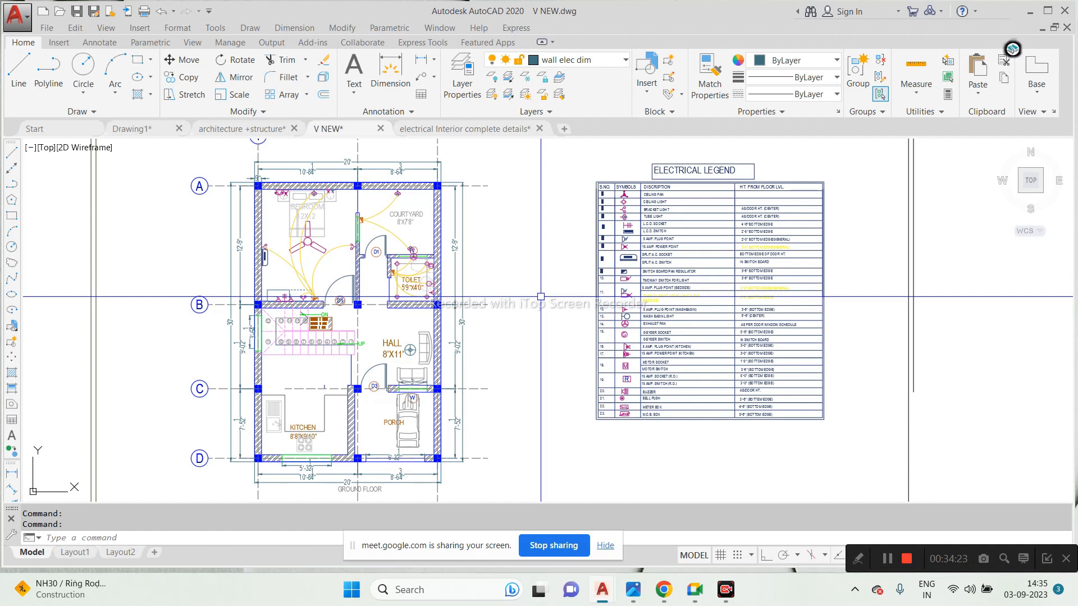
pyautogui.scroll(-2, 541, 296)
pyautogui.scroll(2, 565, 284)
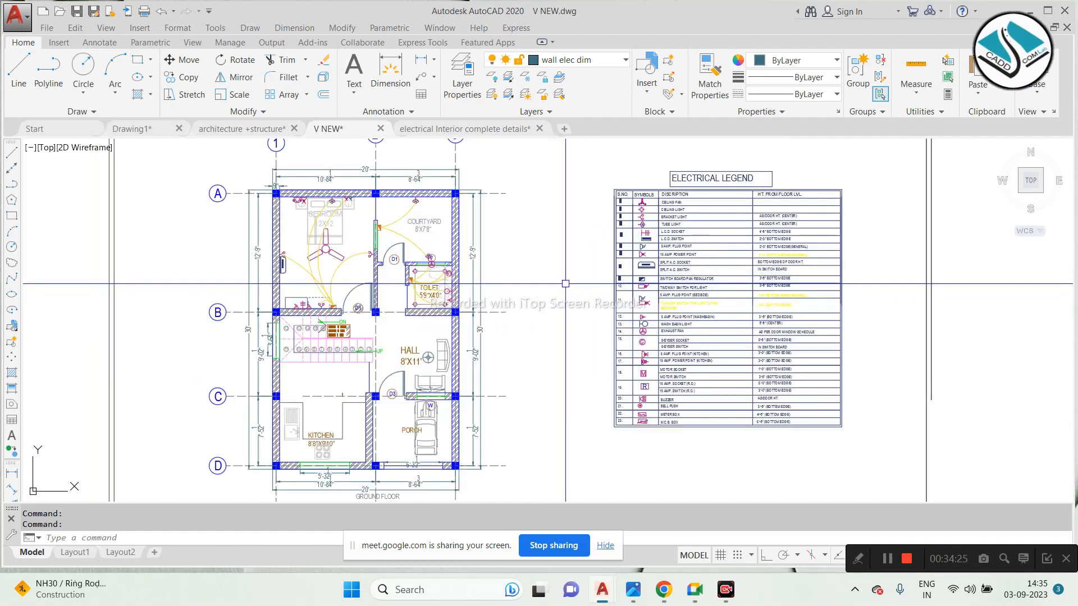